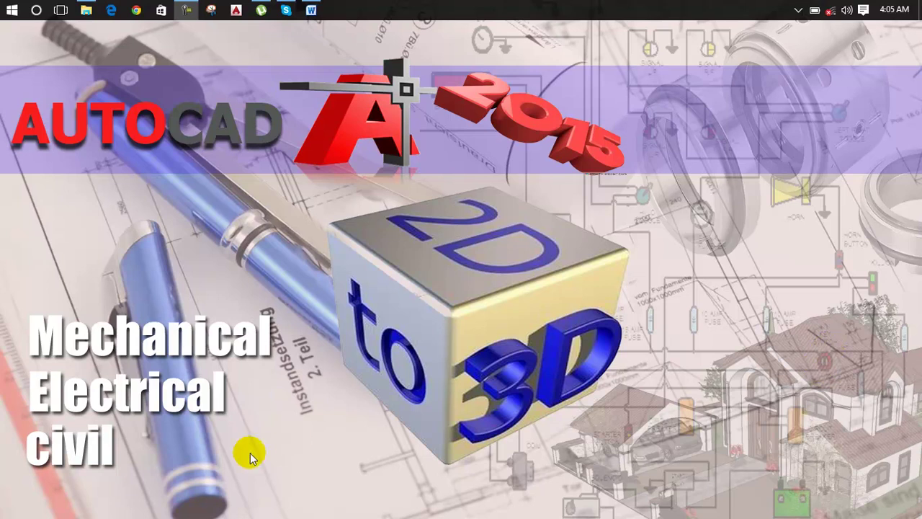
- Switch to Microsoft Word to show the Lesson 113 Project 8 (b) title page
left_click(312, 10)
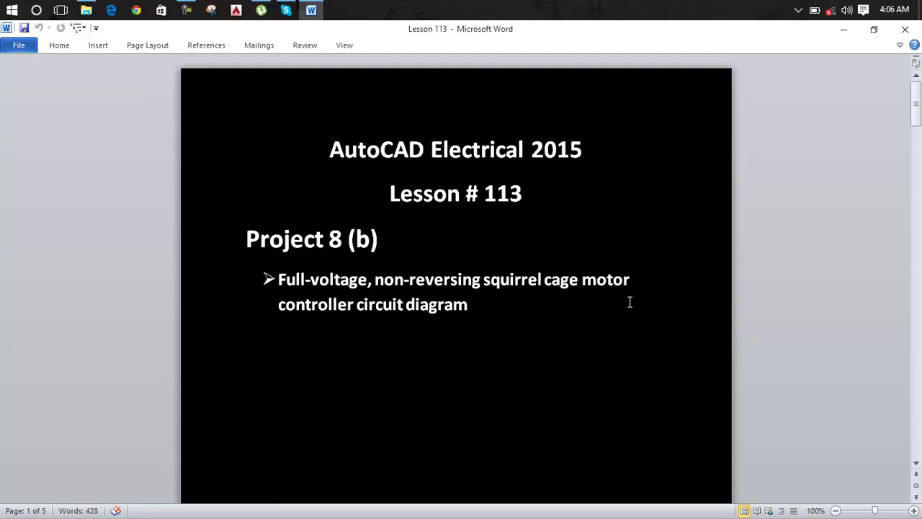
- View the squirrel-cage motor controller reference diagram in Photos, then close it
left_click(630, 302)
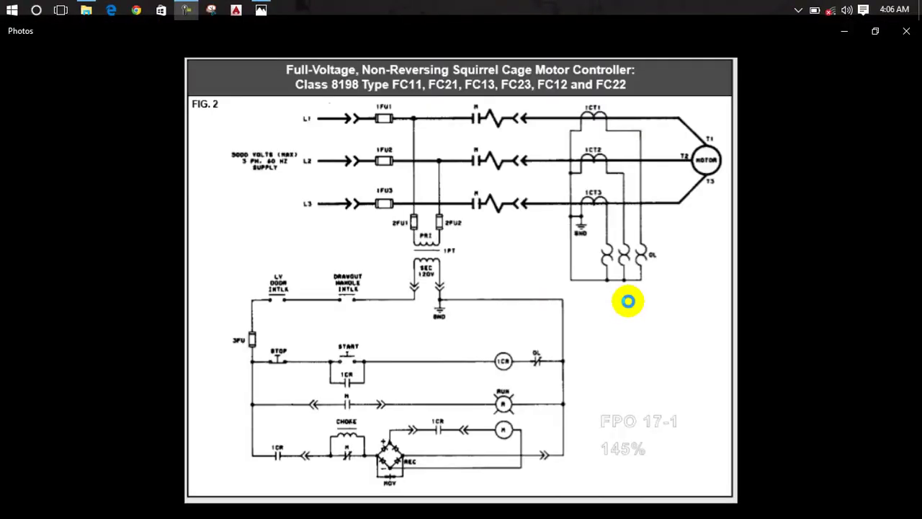
mouse_move(655, 352)
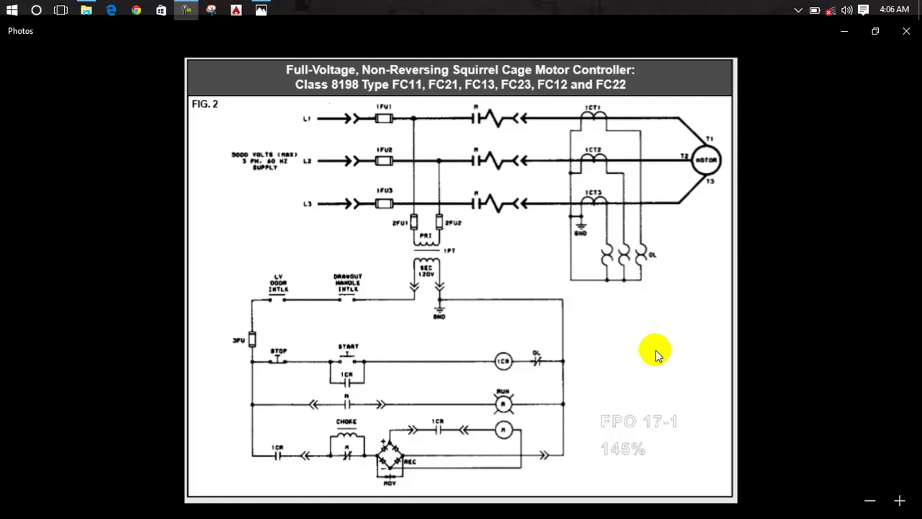
key("alt+F4")
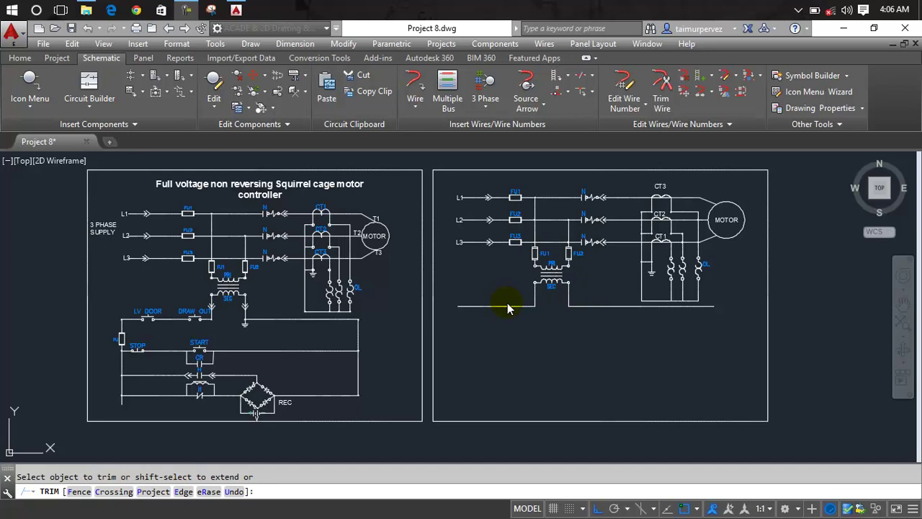
- Cancel the pending TRIM and zoom into the transformer areas of both sheets
scroll(507, 308, "up", 2)
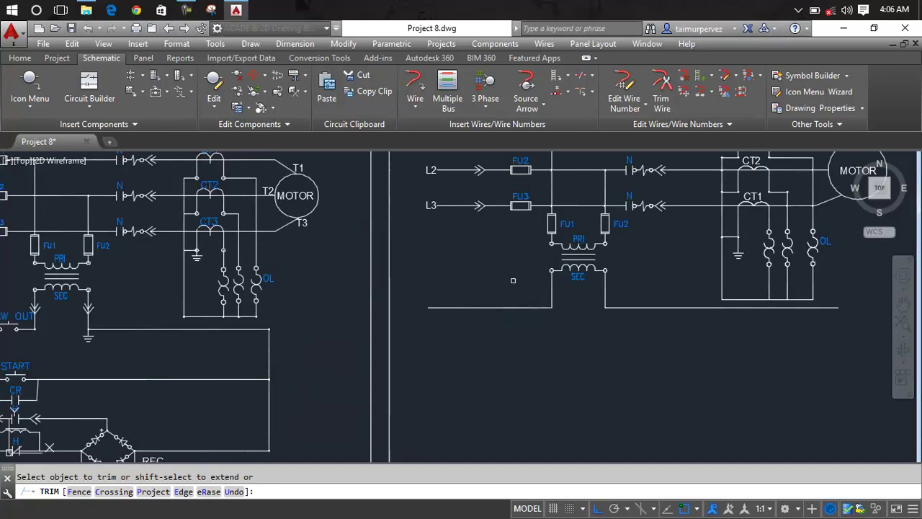
key("Escape")
mouse_move(517, 268)
middle_mouse_down()
mouse_move(449, 348)
mouse_move(469, 326)
middle_mouse_up()
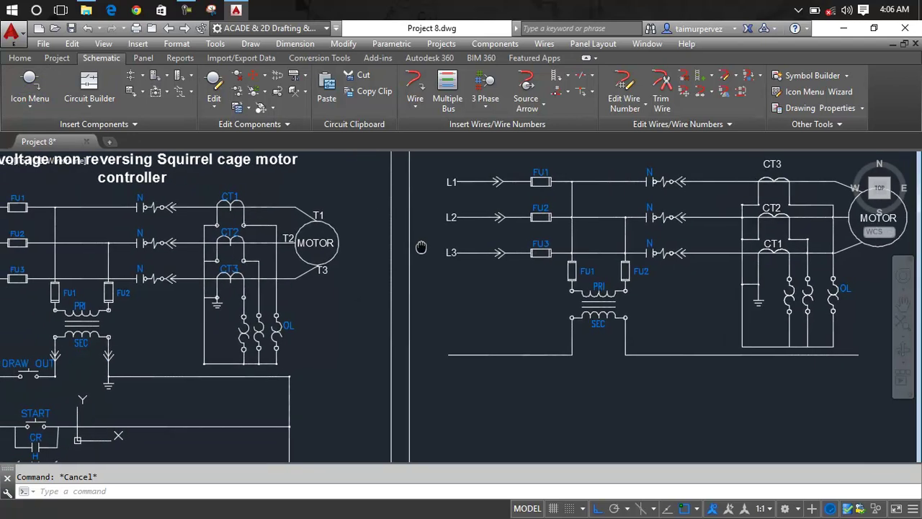
middle_click_drag(352, 257, 497, 240)
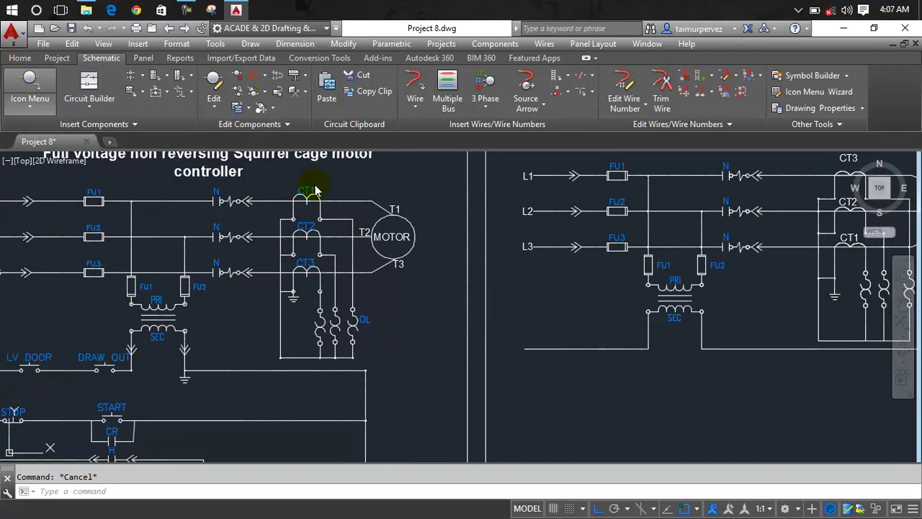
- Insert a normally open push button on the bottom wire beside the transformer secondary
left_click(18, 74)
scroll(749, 249, "down", 1)
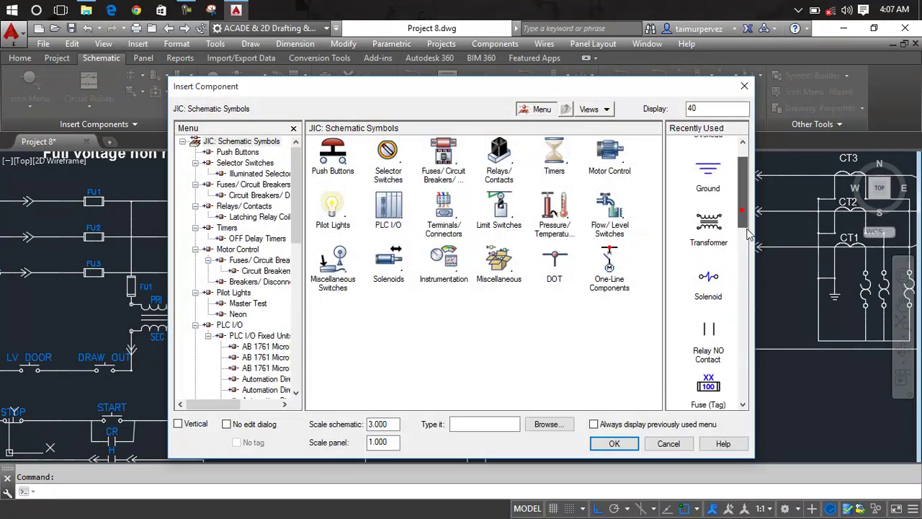
scroll(749, 256, "down", 3)
scroll(753, 281, "down", 2)
scroll(756, 294, "down", 1)
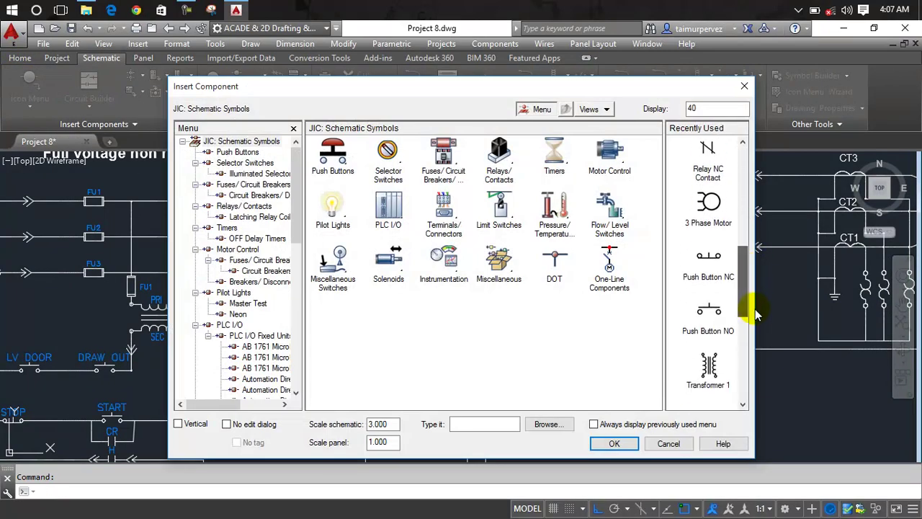
left_click(710, 313)
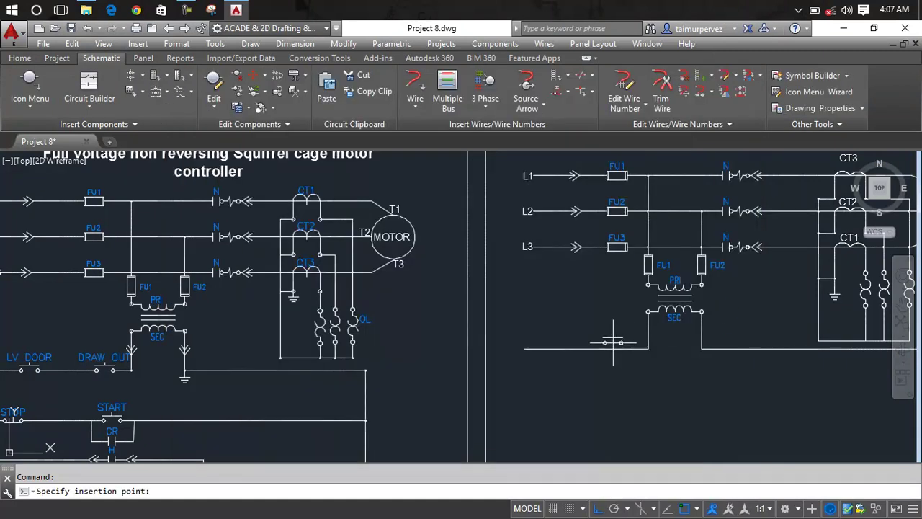
scroll(620, 350, "up", 2)
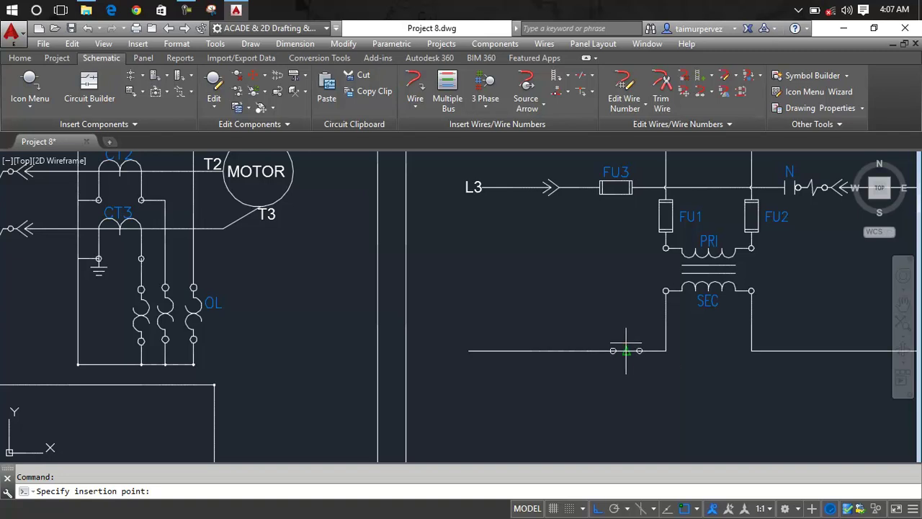
left_click(619, 350)
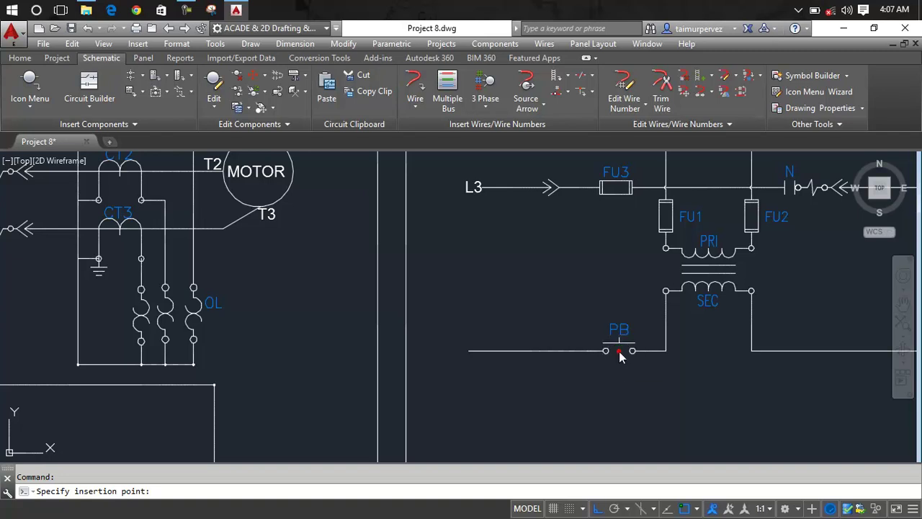
- Tag the new push button DRAW OUT and confirm it
double_click(313, 115)
type("d")
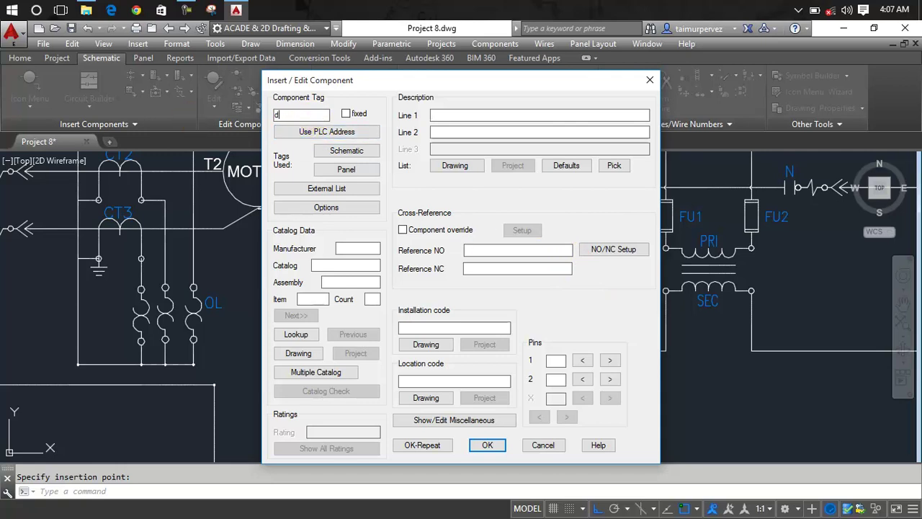
type("RAW")
key("BackSpace")
key("BackSpace")
key("BackSpace")
key("BackSpace")
key("BackSpace")
type("DRAW OUT")
left_click(497, 445)
scroll(531, 382, "down", 2)
middle_click_drag(523, 390, 631, 350)
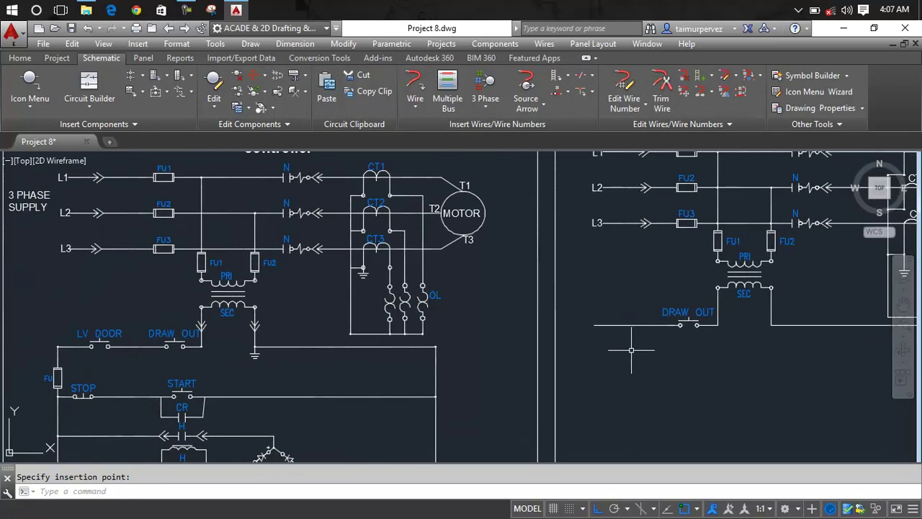
- Copy the DRAW OUT push button onto the wire just to its left, accepting the PB1 tag
right_click(686, 322)
left_click(682, 357)
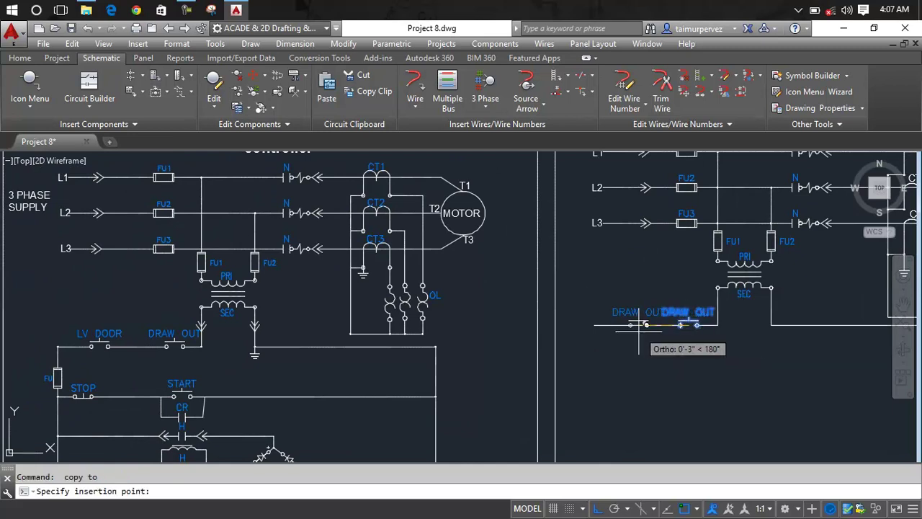
scroll(629, 325, "up", 5)
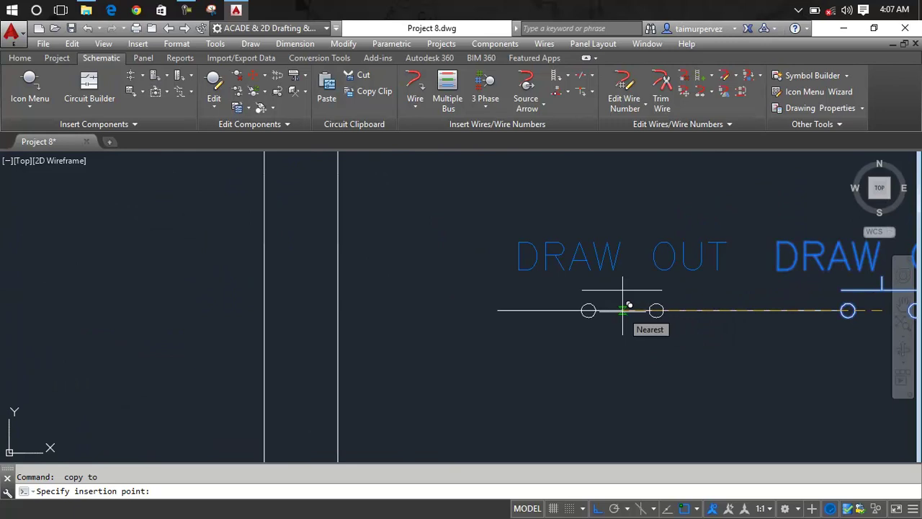
left_click(623, 310)
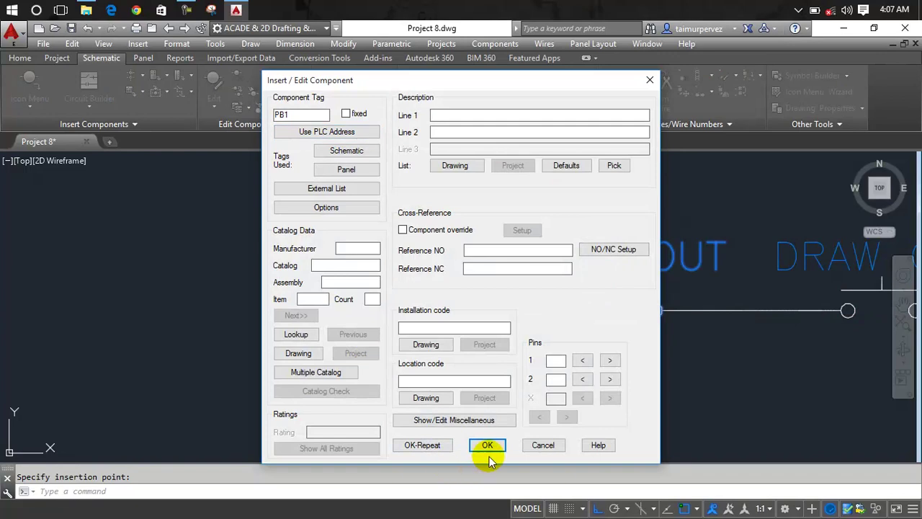
left_click(487, 445)
scroll(490, 438, "down", 3)
mouse_move(490, 438)
middle_mouse_down()
mouse_move(680, 325)
mouse_move(776, 297)
mouse_move(763, 313)
mouse_move(709, 312)
mouse_move(525, 345)
middle_mouse_up()
scroll(776, 297, "down", 2)
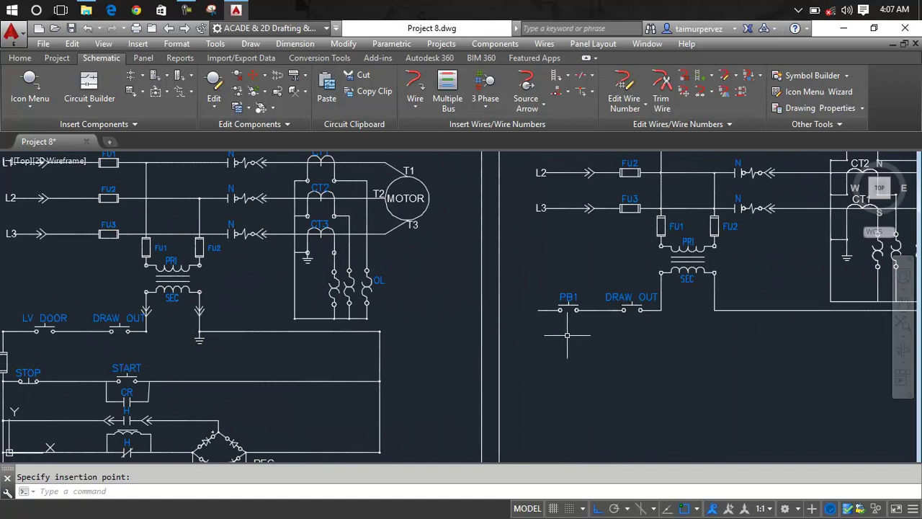
scroll(577, 303, "up", 2)
scroll(559, 292, "up", 2)
- Rename the copied push button's PB1 label to LV DOOR with Edit Attribute
right_click(549, 287)
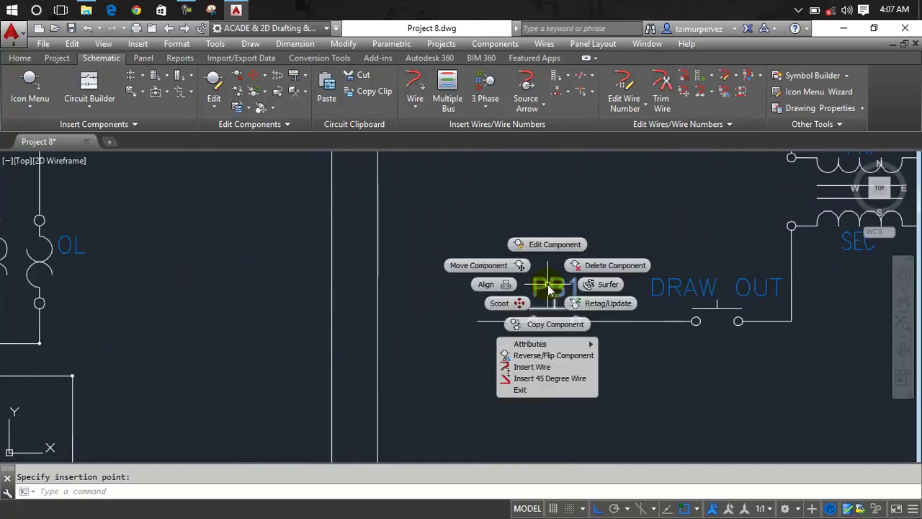
mouse_move(531, 344)
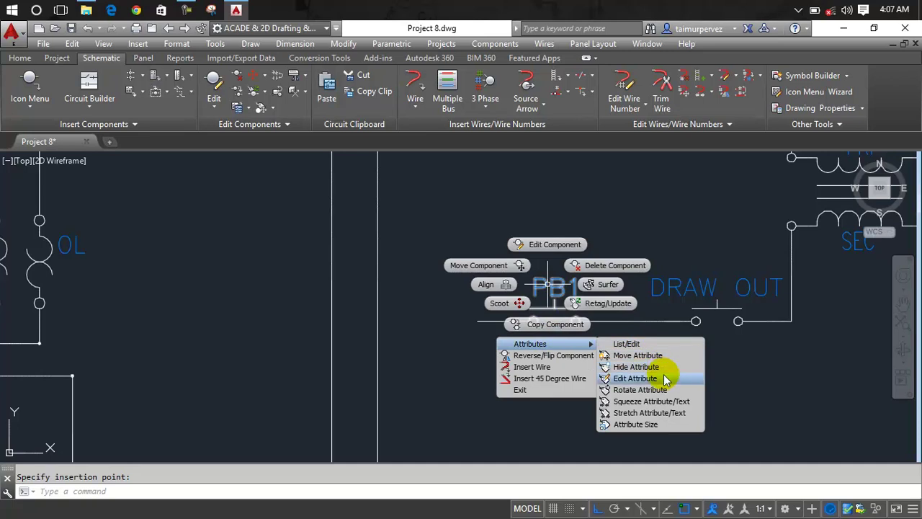
left_click(663, 377)
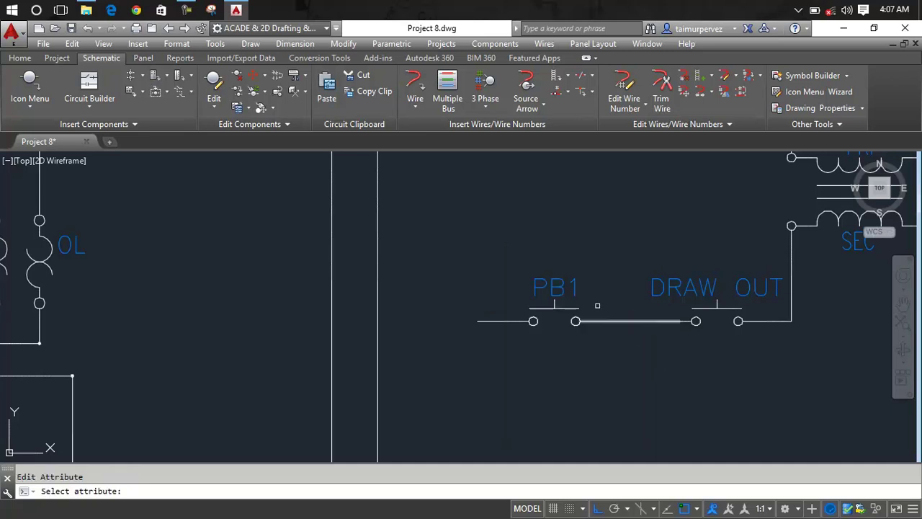
left_click(573, 288)
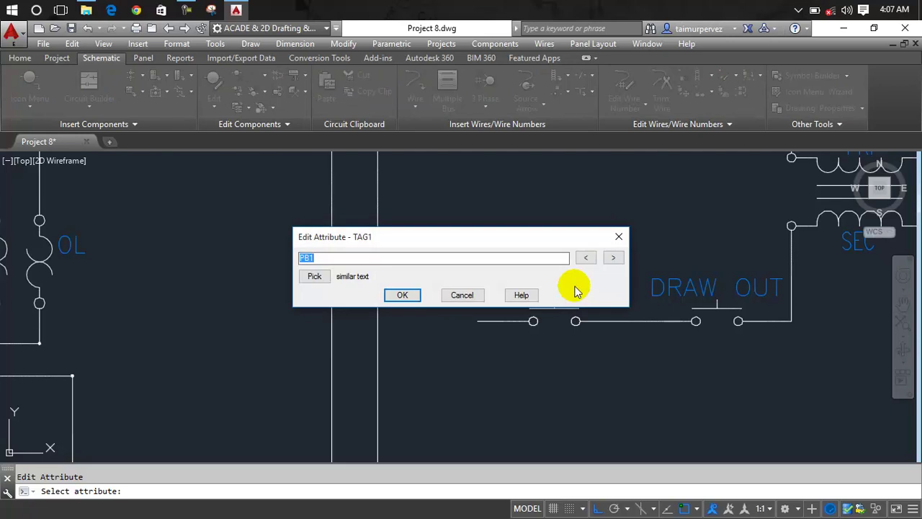
type("LV DOOR")
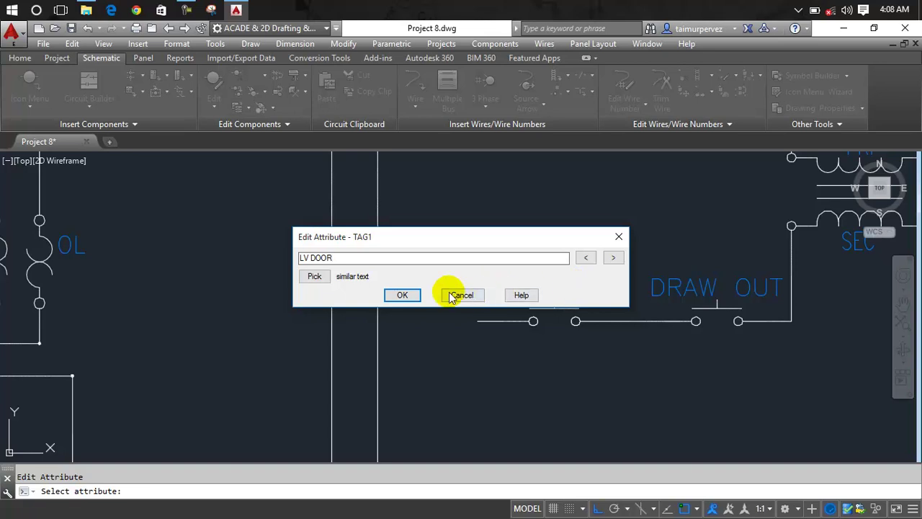
left_click(411, 295)
scroll(497, 271, "down", 5)
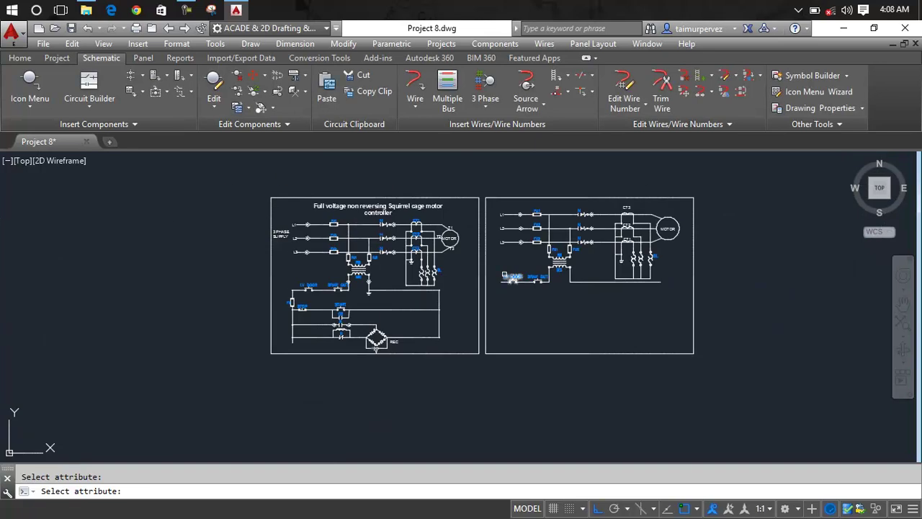
scroll(504, 276, "up", 2)
- Draw a control wire down from LV DOOR, across the bottom, and up the right side
key("Escape")
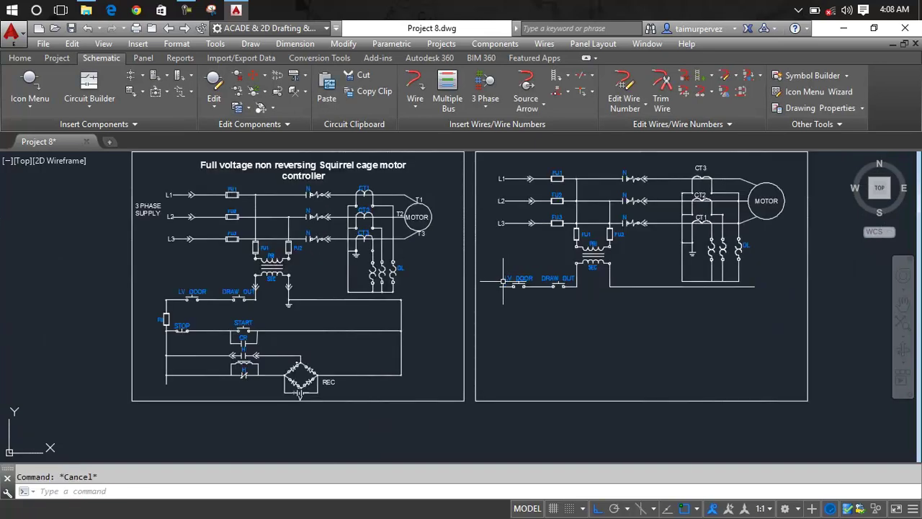
type("l")
key("Return")
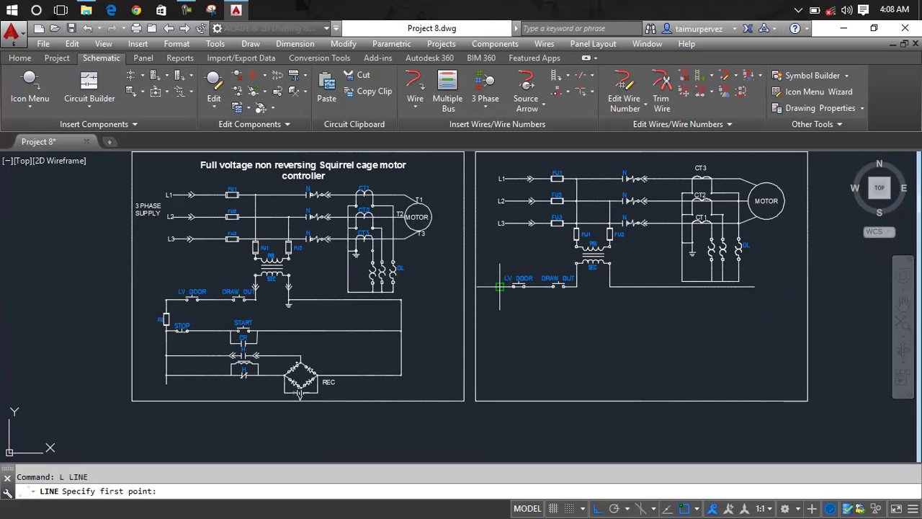
left_click(500, 287)
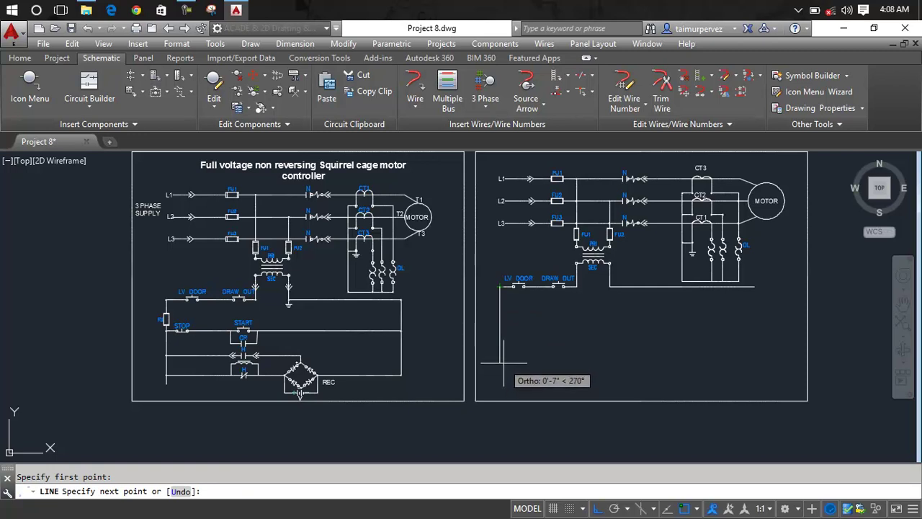
left_click(503, 362)
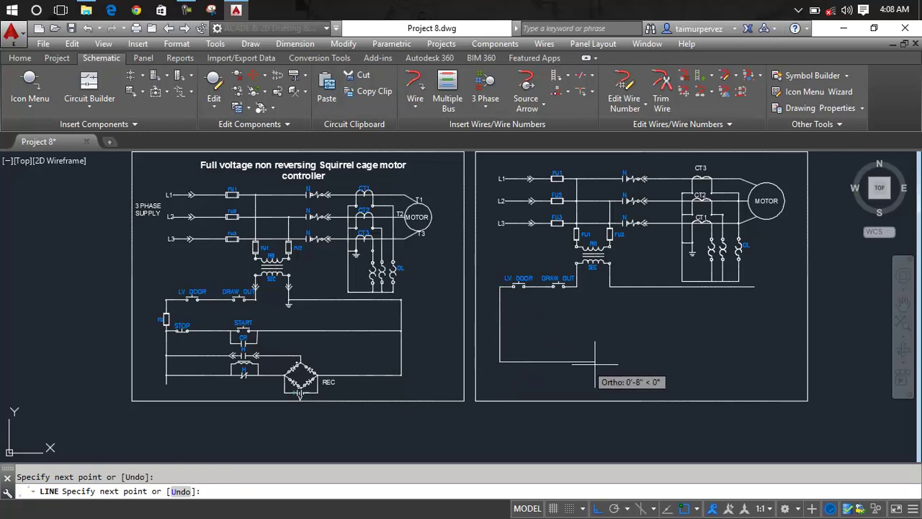
left_click(764, 353)
scroll(763, 288, "up", 2)
scroll(764, 288, "up", 3)
scroll(772, 288, "up", 1)
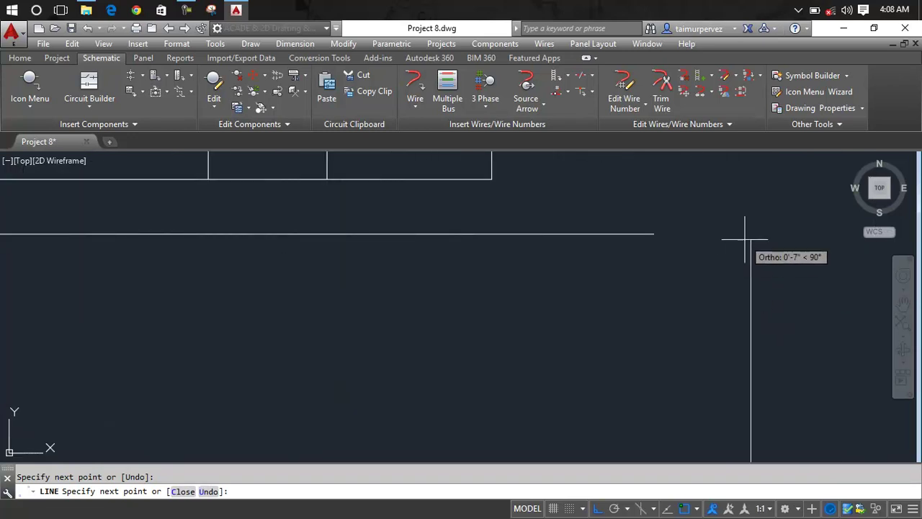
left_click(745, 206)
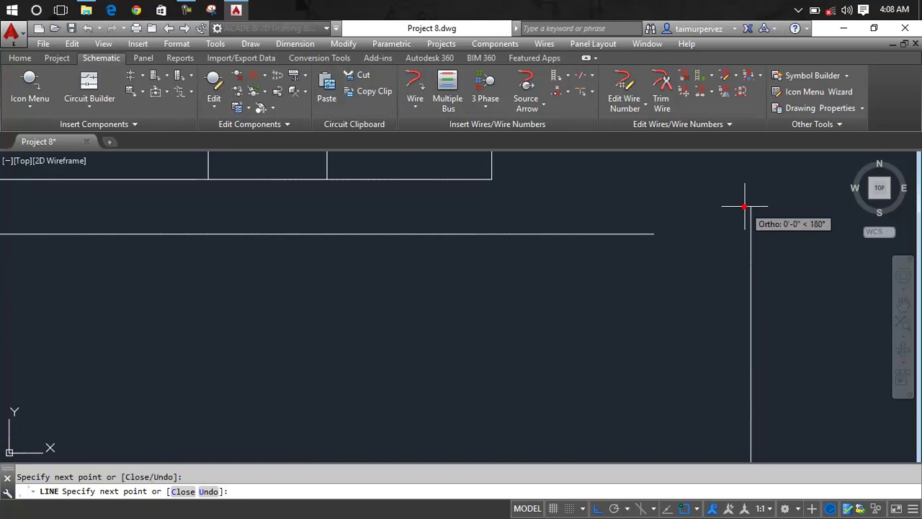
key("Return")
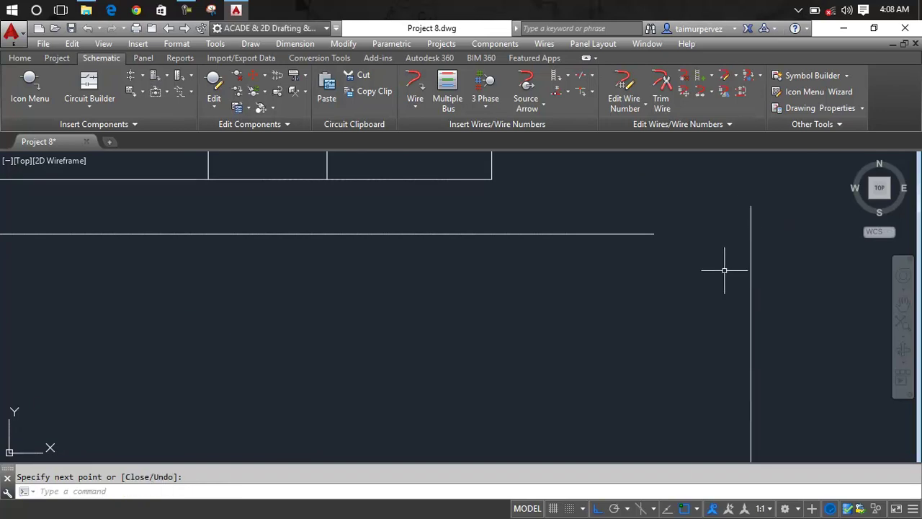
key("Escape")
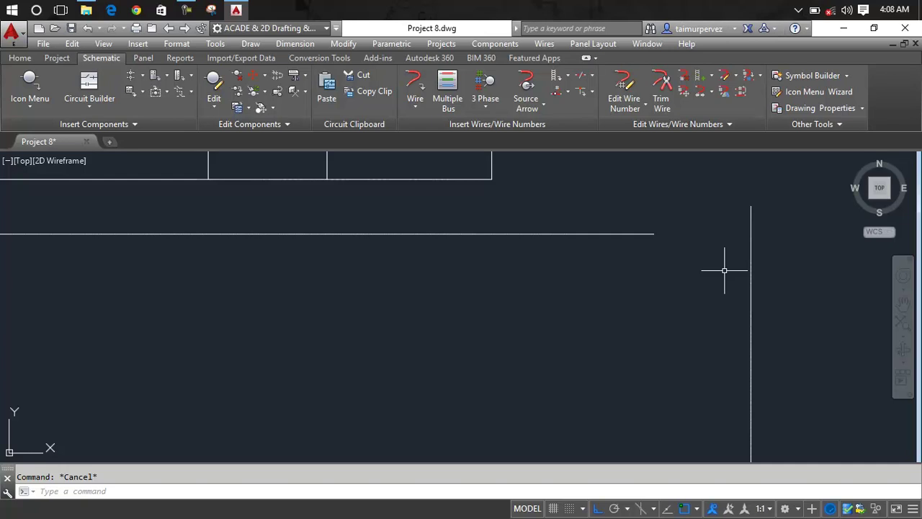
- Extend the horizontal control wire to meet the vertical return wire
type("ex")
key("Return")
left_click(751, 247)
key("Return")
left_click(640, 233)
key("Escape")
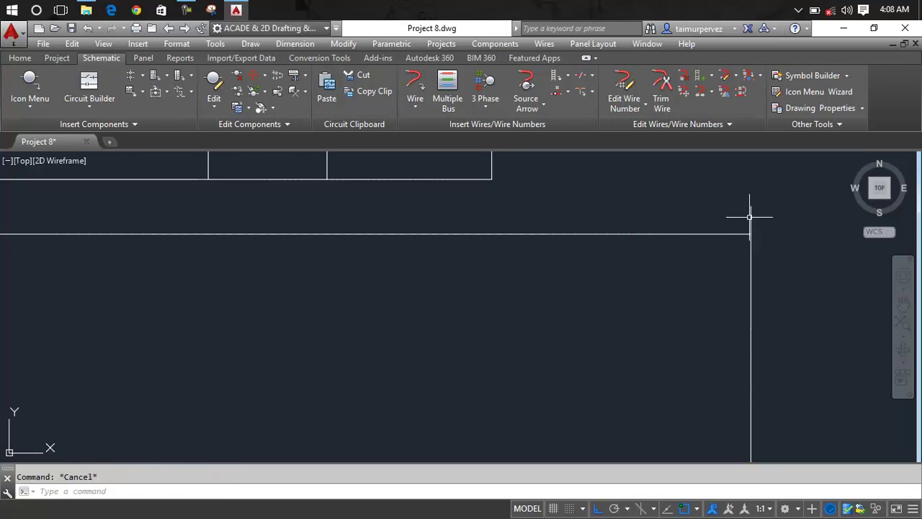
- Cancel the started trim and zoom out to view both schematics
type("tr")
key("Return")
key("Return")
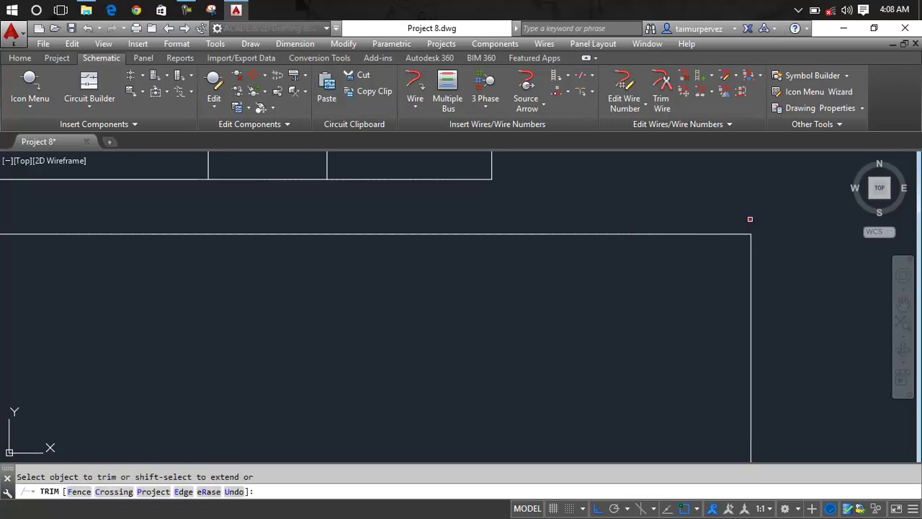
scroll(750, 219, "down", 5)
middle_click_drag(704, 273, 708, 273)
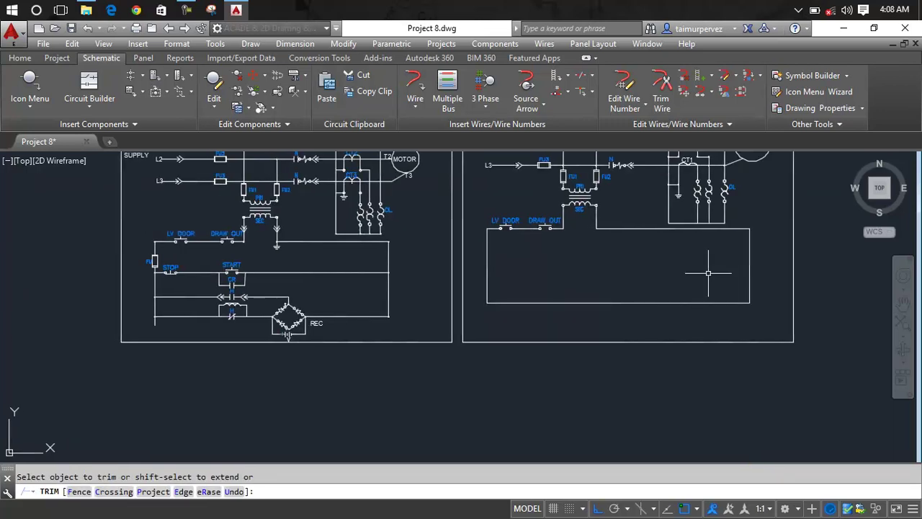
key("Escape")
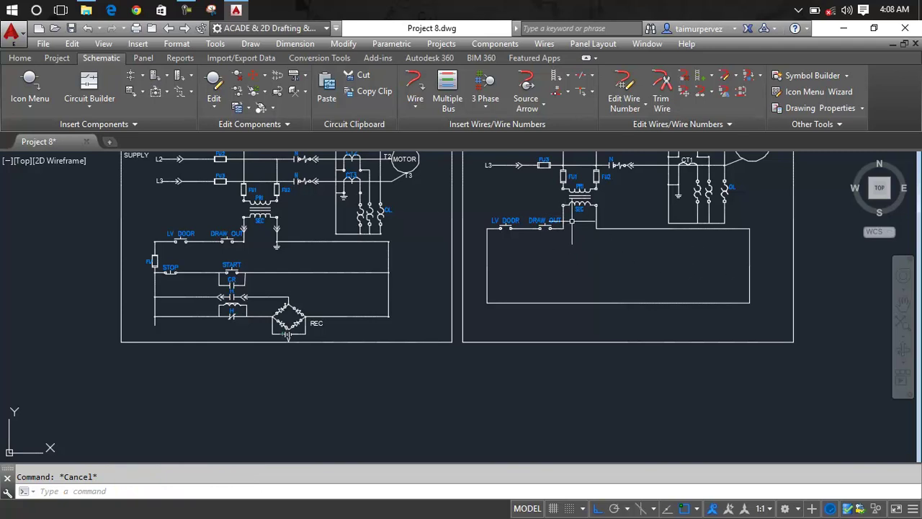
scroll(571, 220, "up", 5)
scroll(580, 227, "down", 4)
scroll(582, 238, "down", 2)
- Copy the L3 plug-and-jack arrow onto the SEC winding's right leg, skipping child components
scroll(584, 253, "down", 1)
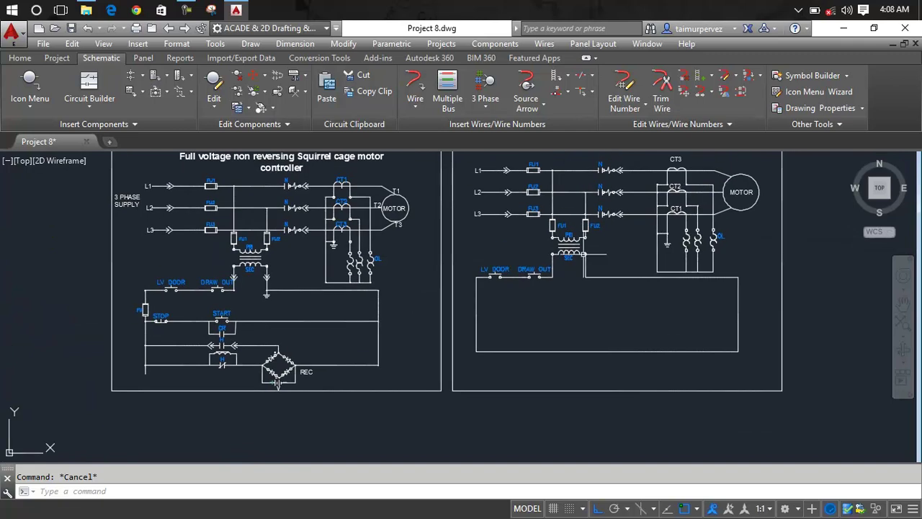
scroll(622, 211, "up", 5)
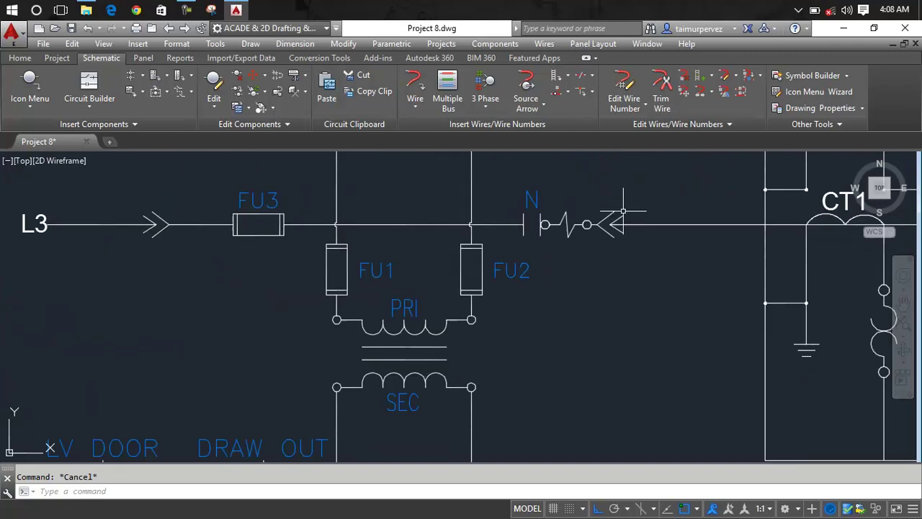
scroll(623, 211, "up", 2)
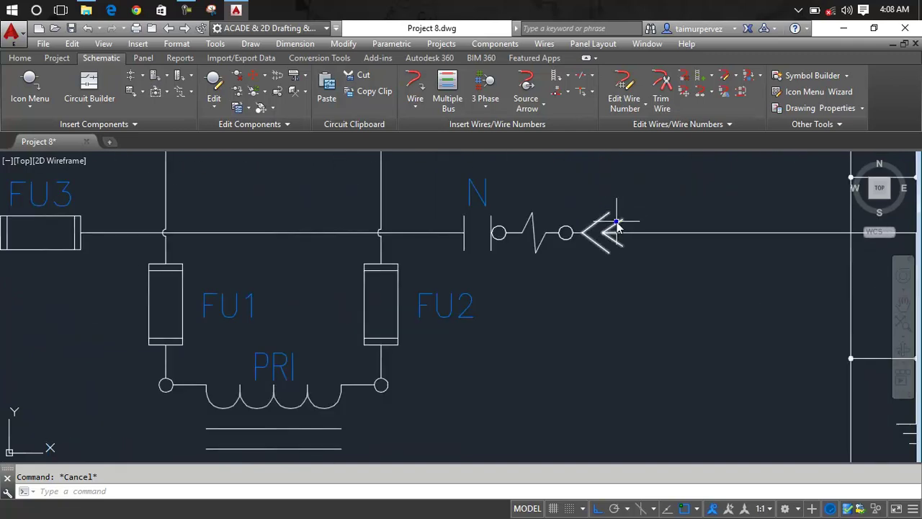
right_click(617, 227)
left_click(617, 262)
scroll(477, 303, "down", 7)
scroll(476, 303, "up", 2)
scroll(490, 285, "up", 5)
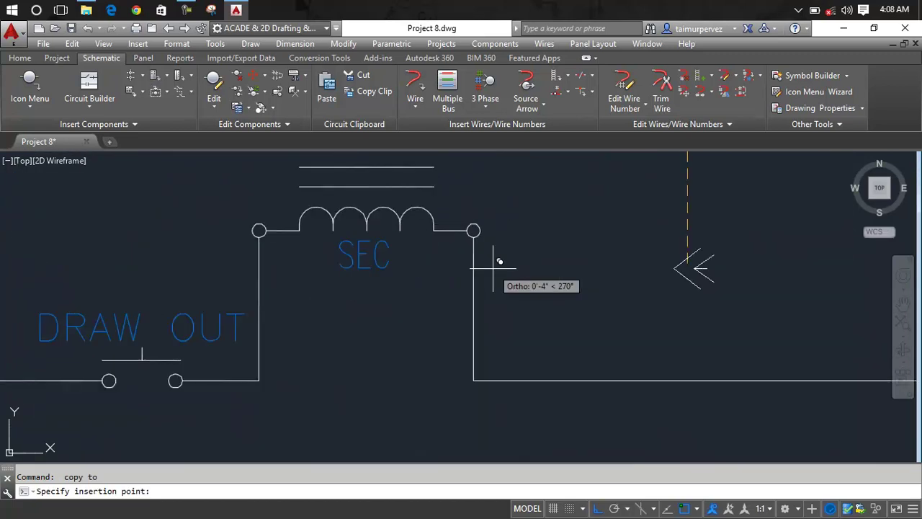
scroll(477, 309, "up", 4)
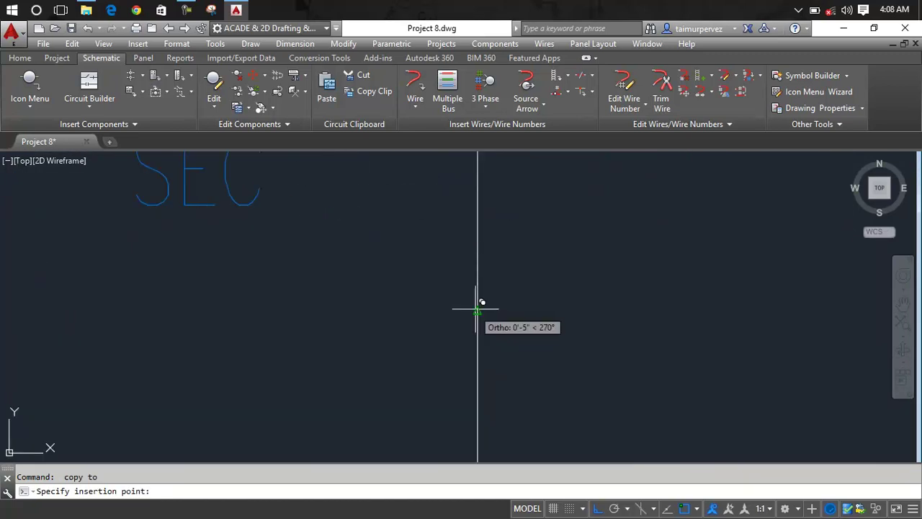
left_click(477, 308)
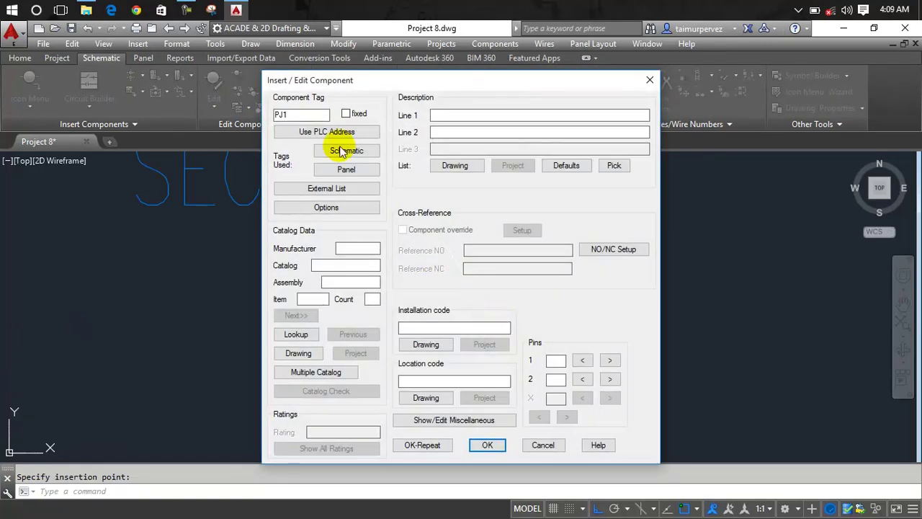
left_click_drag(311, 115, 216, 117)
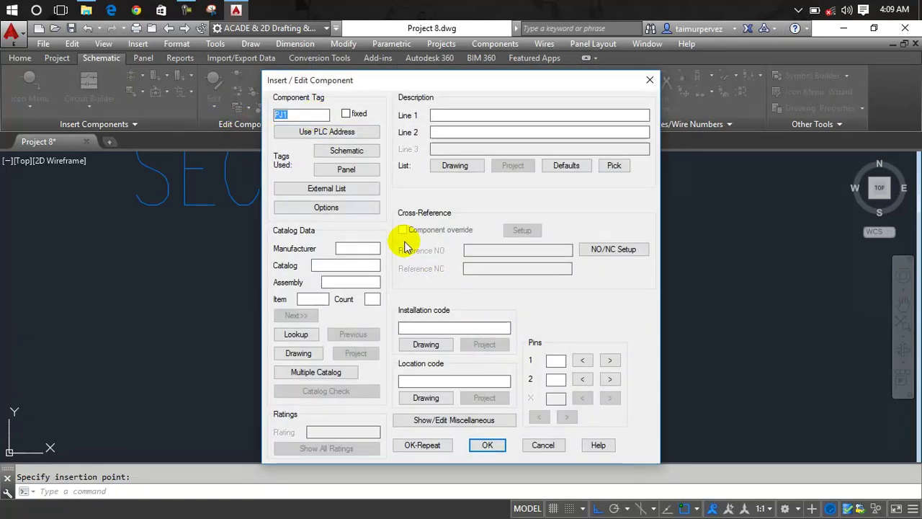
left_click(493, 445)
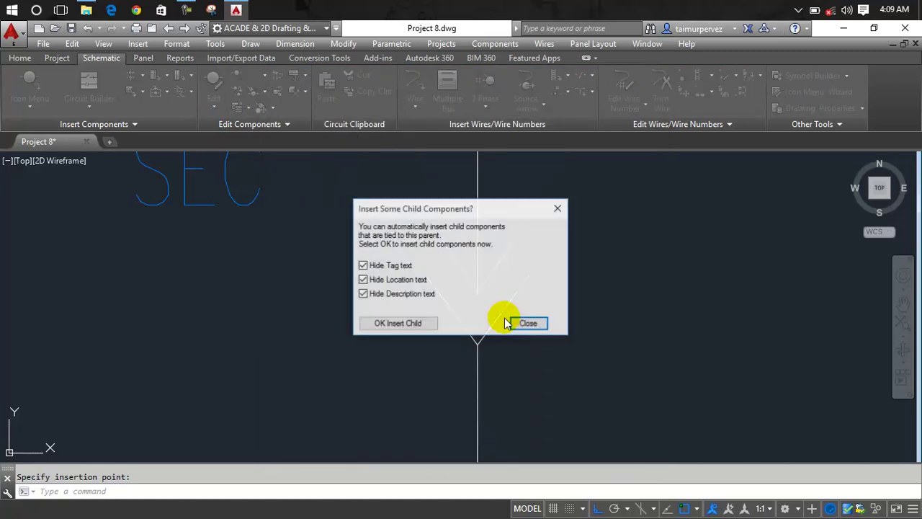
left_click(519, 324)
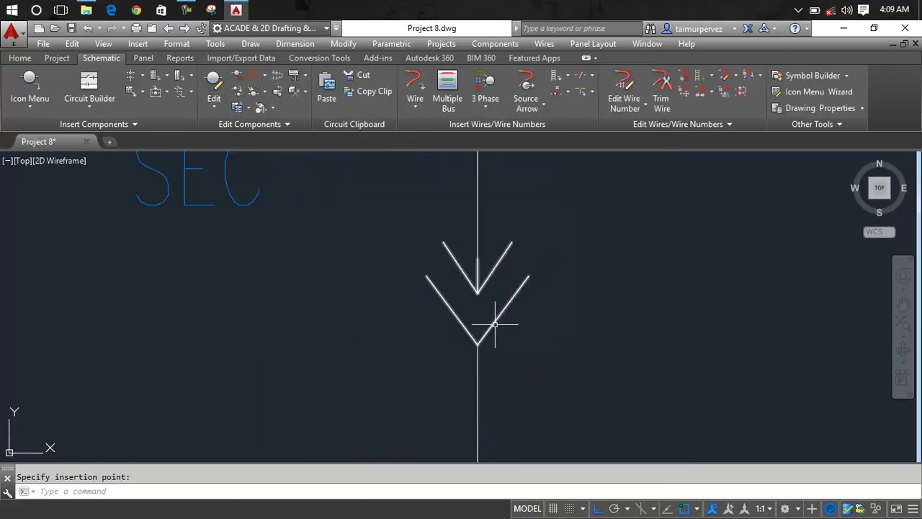
- Copy the arrow again onto the SEC left leg with its PJ1 tag cleared
right_click(495, 325)
left_click(491, 364)
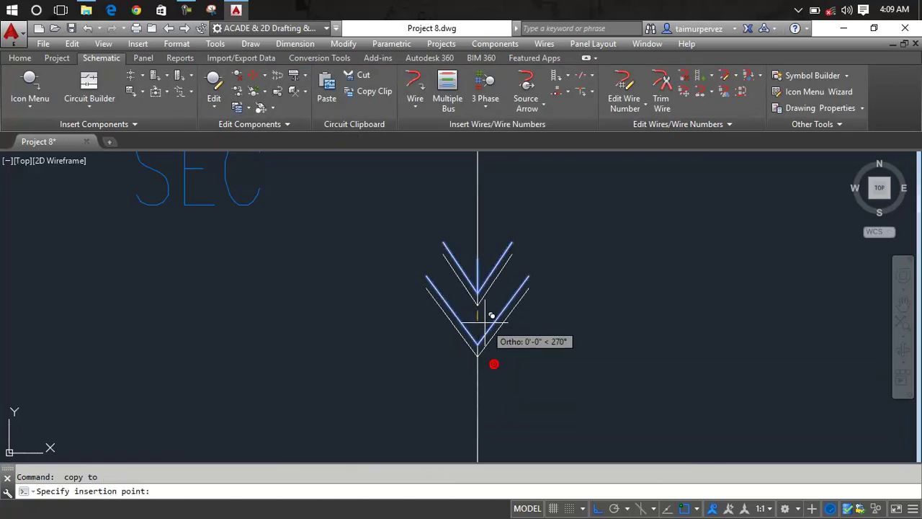
scroll(278, 306, "down", 4)
middle_click_drag(288, 303, 439, 298)
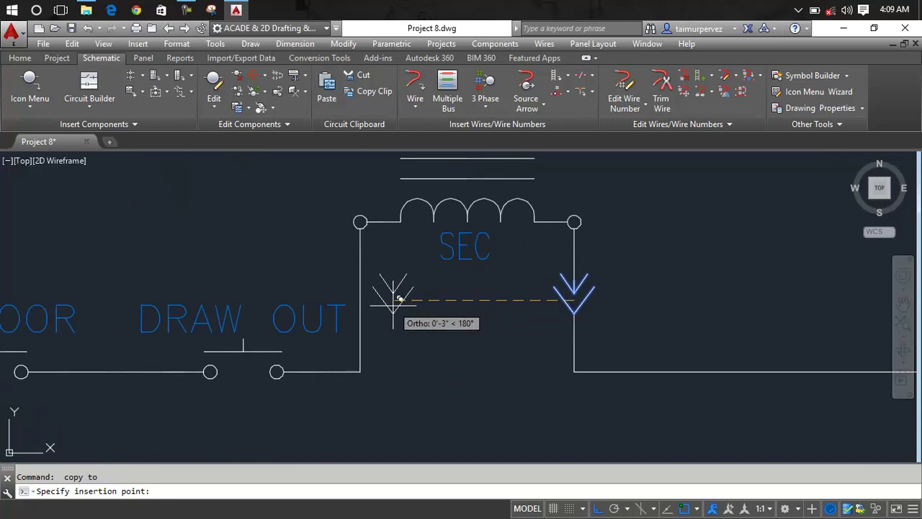
scroll(363, 297, "up", 5)
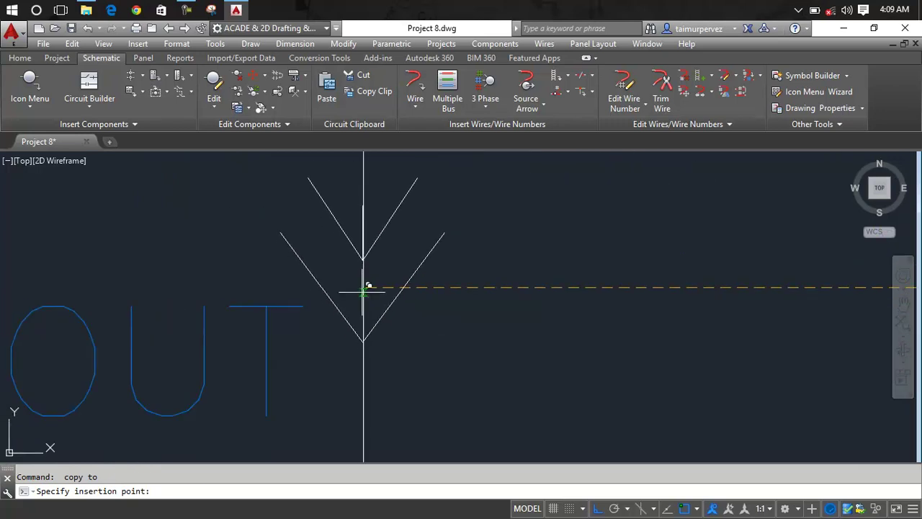
left_click(369, 291)
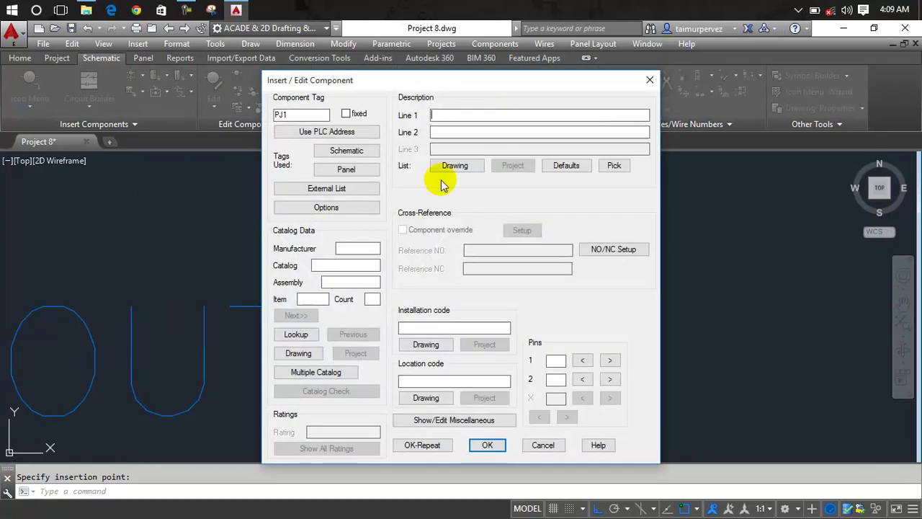
left_click_drag(307, 114, 204, 113)
key("BackSpace")
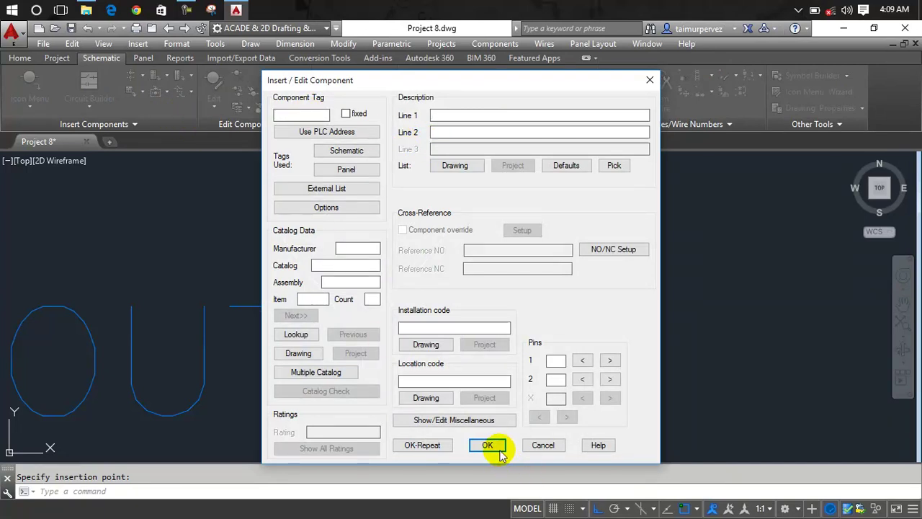
left_click(502, 451)
left_click(531, 324)
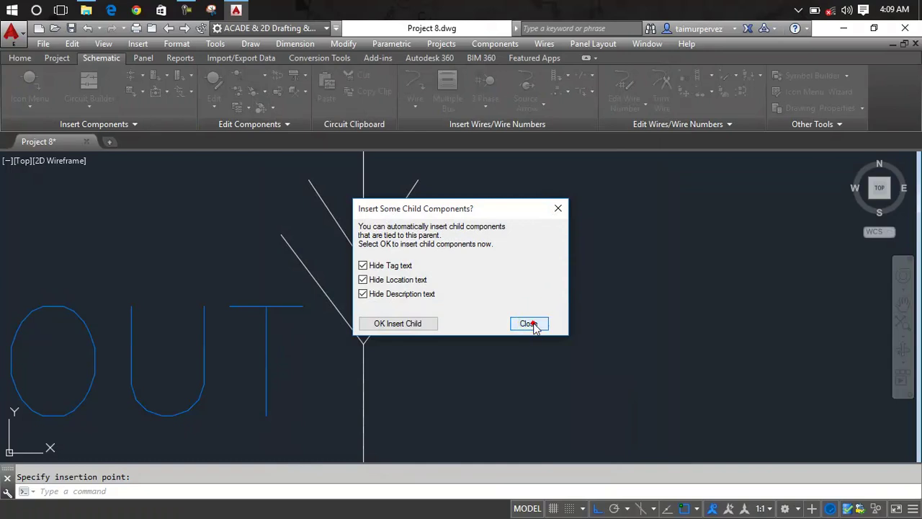
scroll(537, 310, "down", 2)
scroll(541, 290, "down", 2)
scroll(540, 290, "down", 2)
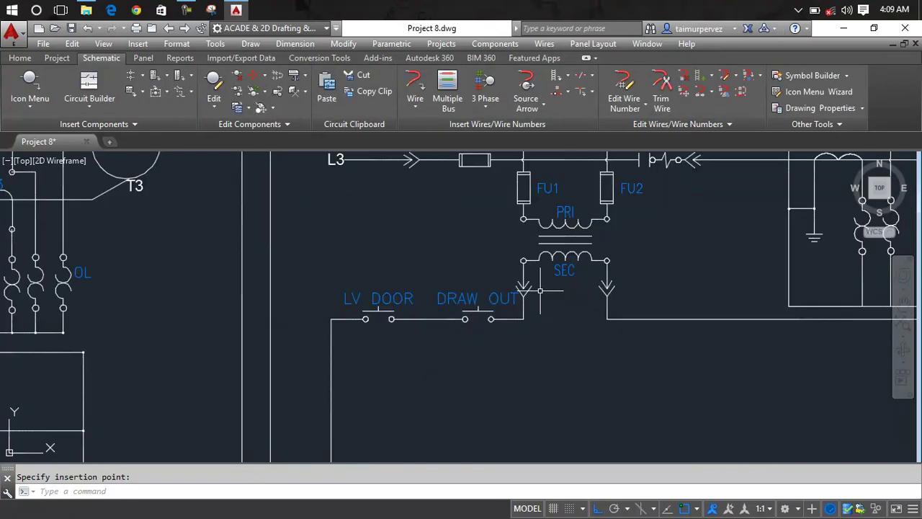
scroll(540, 290, "down", 2)
scroll(541, 290, "down", 1)
scroll(570, 285, "down", 1)
scroll(575, 281, "down", 1)
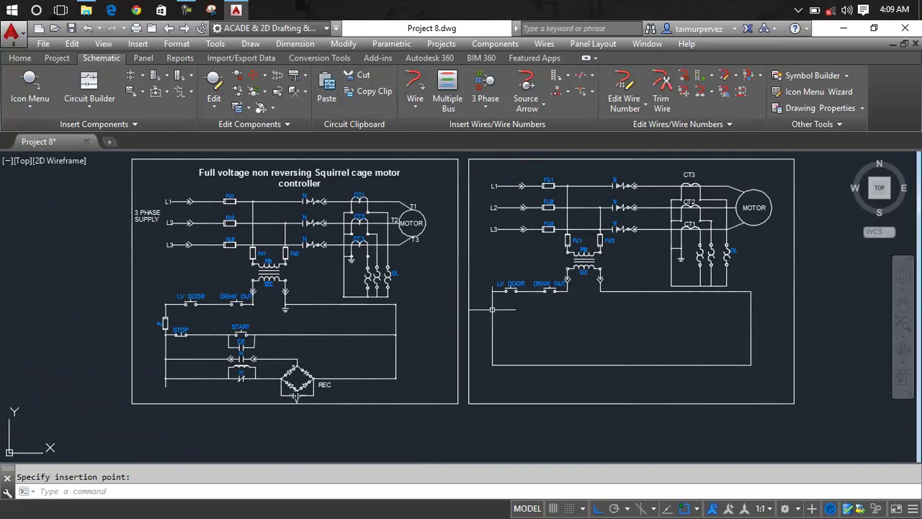
- Copy fuse FU3 onto the left vertical control wire of the right schematic
scroll(495, 310, "up", 4)
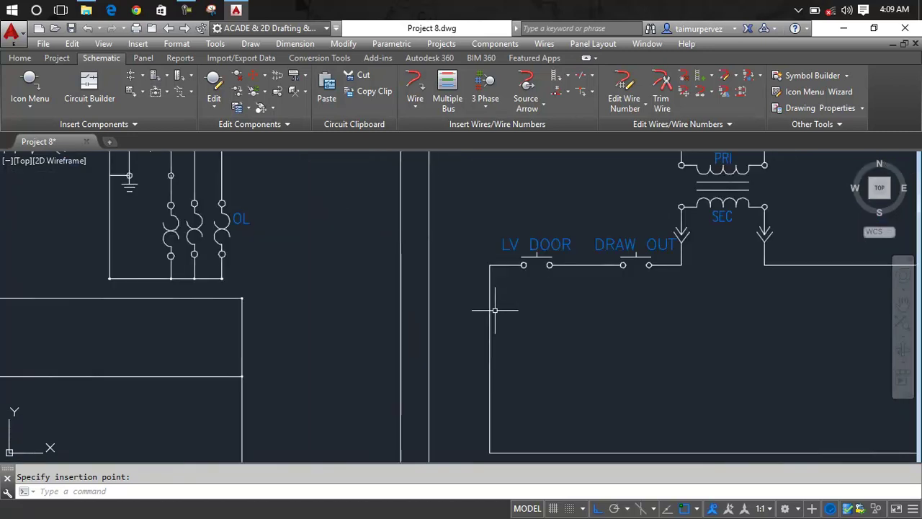
scroll(495, 309, "down", 2)
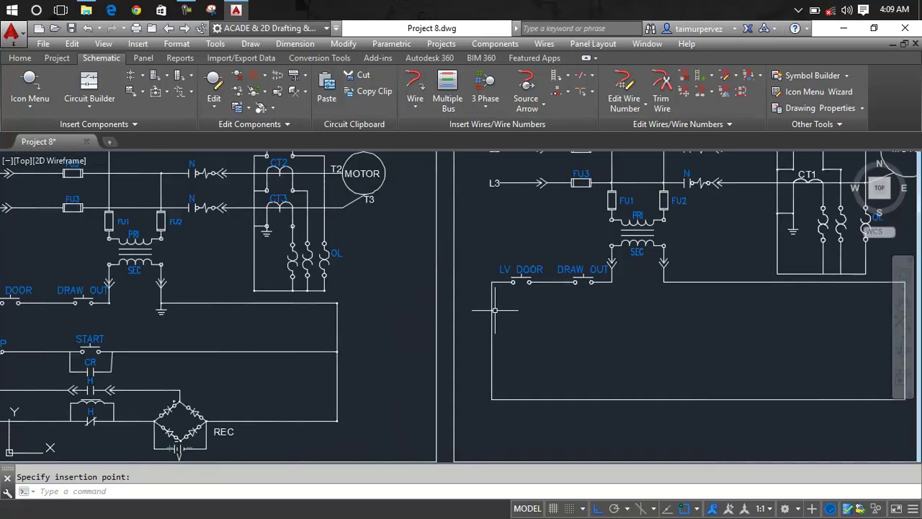
right_click(579, 183)
left_click(580, 230)
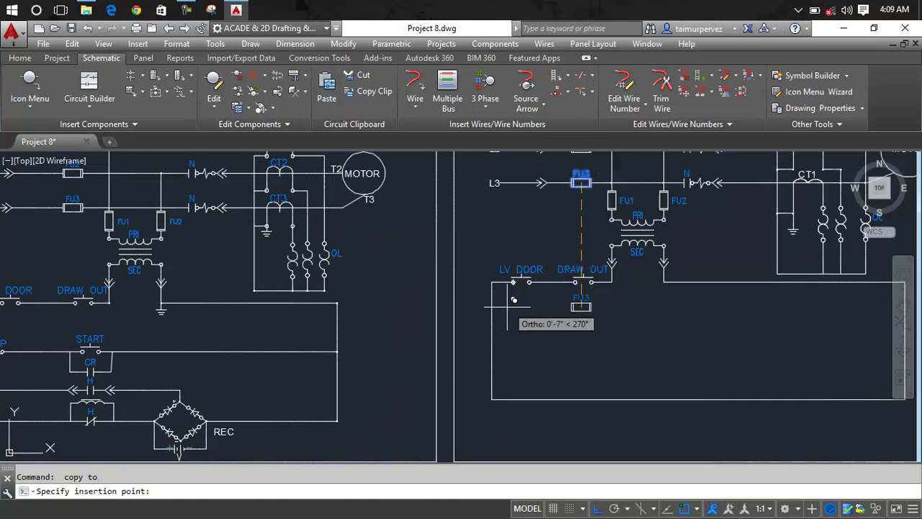
middle_click_drag(514, 299, 609, 301)
scroll(570, 301, "up", 6)
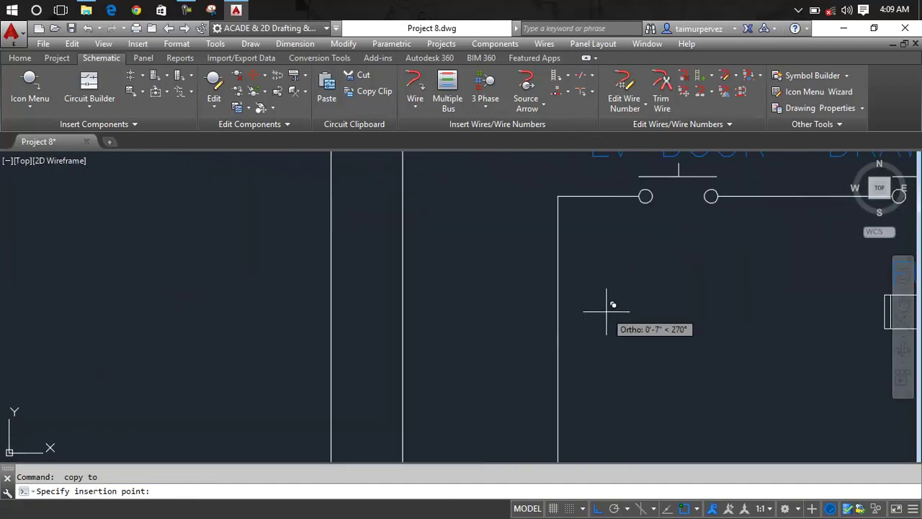
left_click(558, 293)
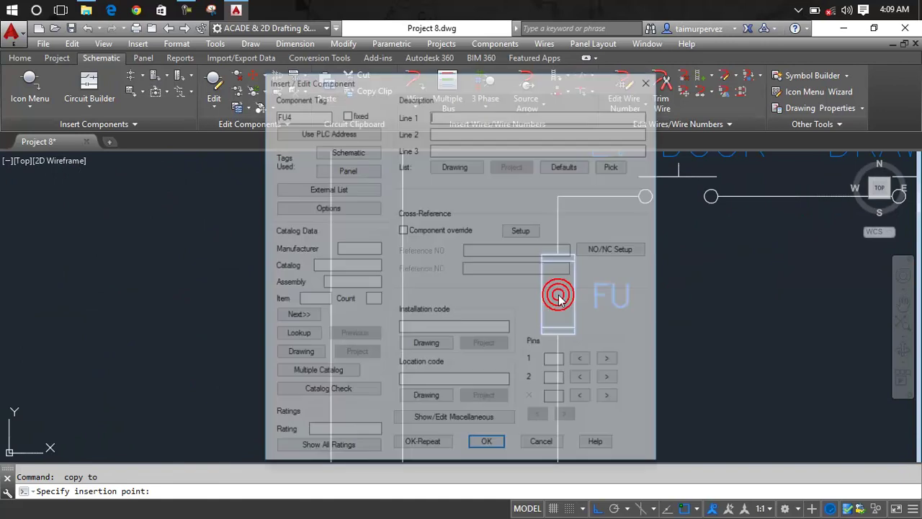
- Change the copied fuse's tag from FU4 to FU
left_click(308, 115)
key("BackSpace")
left_click(487, 445)
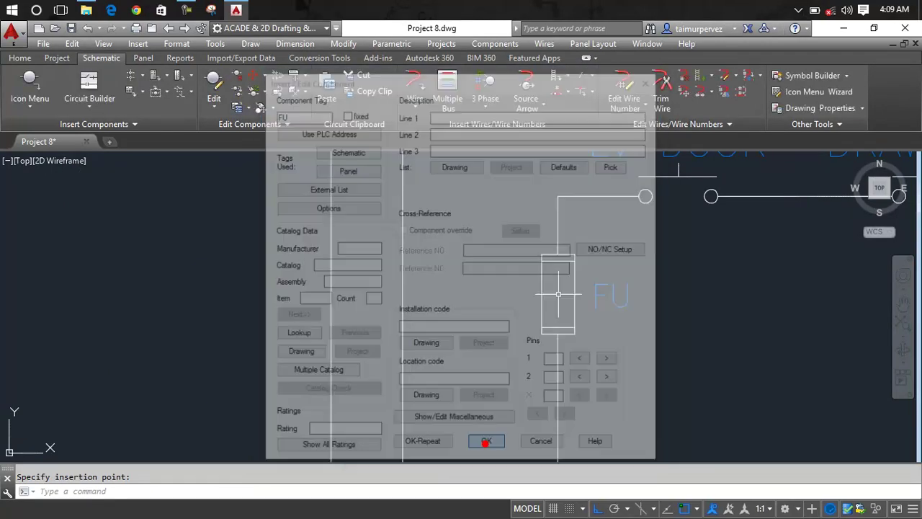
middle_click_drag(865, 187, 921, 181)
mouse_move(915, 231)
middle_mouse_down()
mouse_move(535, 273)
mouse_move(513, 318)
middle_mouse_up()
scroll(822, 246, "down", 2)
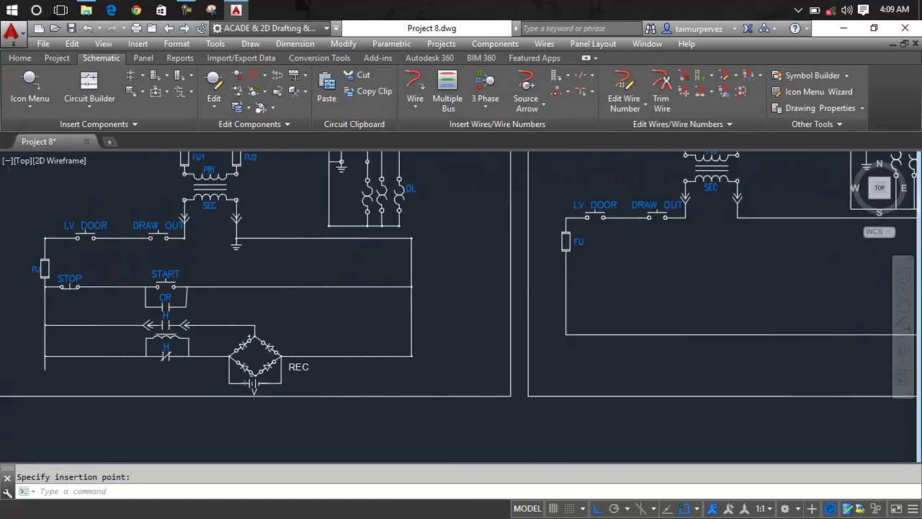
middle_click_drag(588, 285, 559, 302)
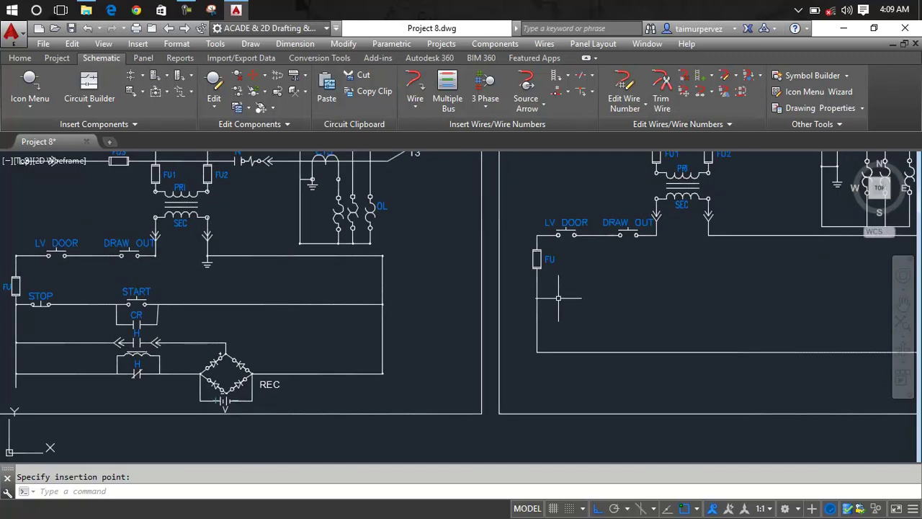
type("L")
- Draw a short wire from the fuse's lower end to the control wire
key("Return")
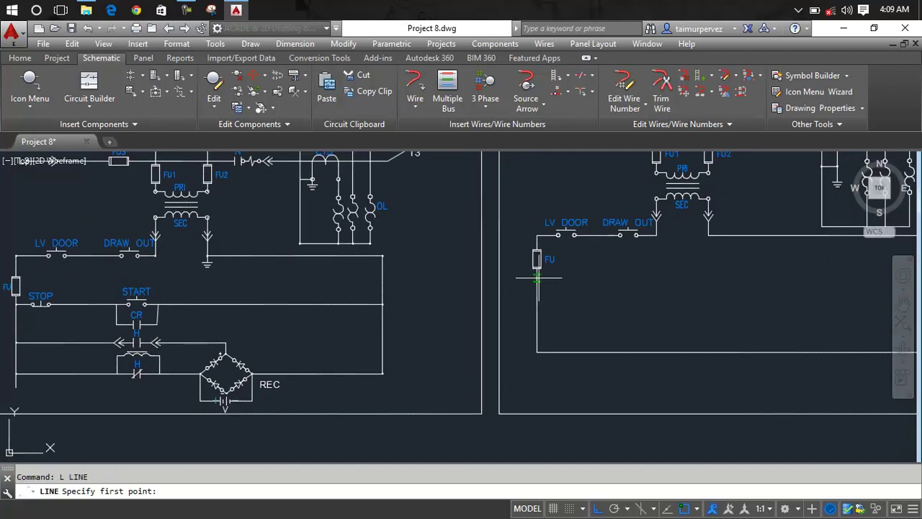
left_click(537, 278)
scroll(710, 282, "down", 8)
scroll(447, 317, "up", 3)
scroll(520, 311, "up", 2)
scroll(520, 310, "up", 4)
left_click(573, 292)
key("Return")
- Pan to the right-hand sheet and cancel any remaining command or selection
scroll(620, 289, "down", 4)
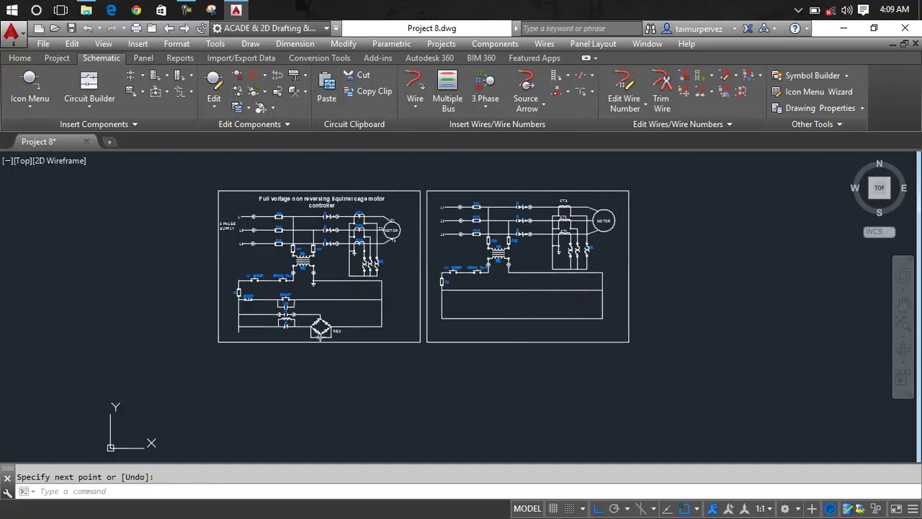
scroll(292, 309, "up", 4)
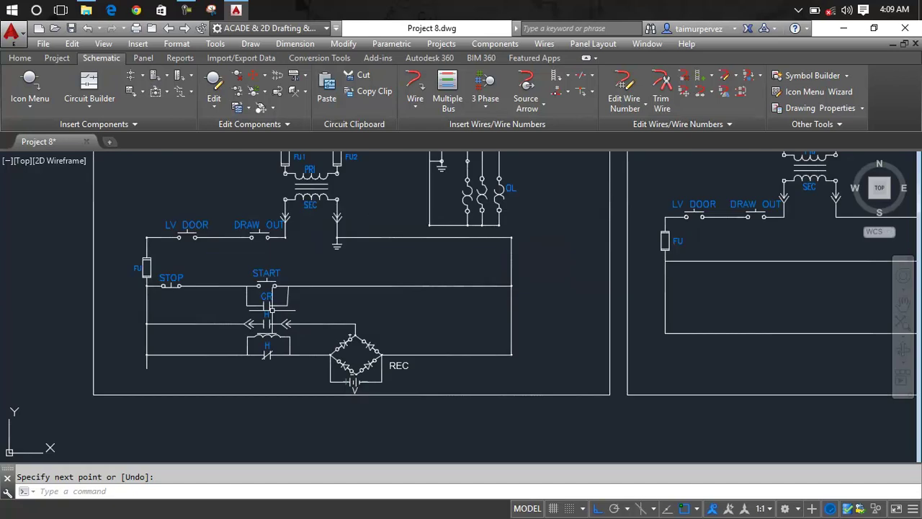
middle_click_drag(270, 308, 246, 318)
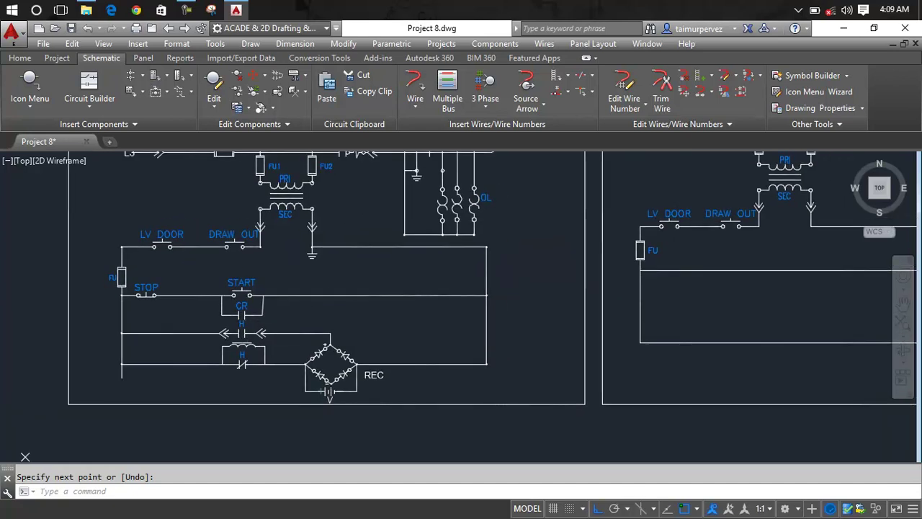
middle_click_drag(368, 295, 331, 298)
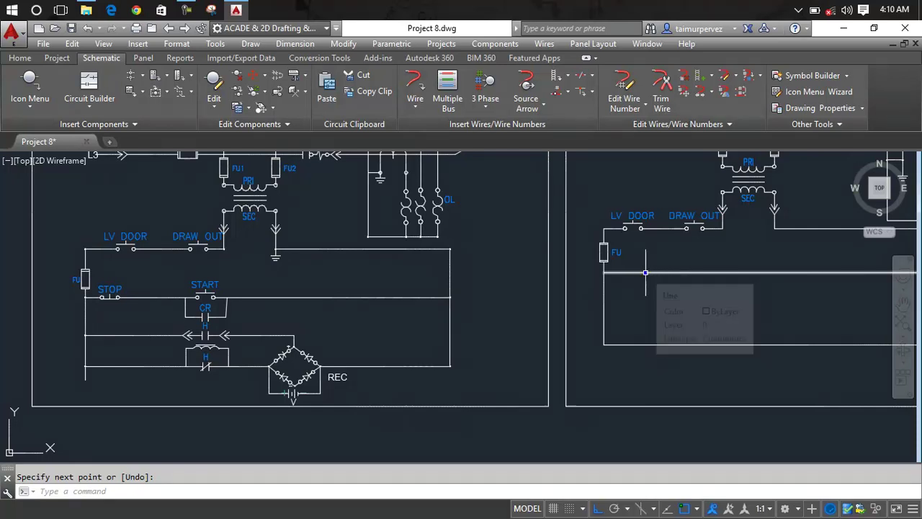
right_click(647, 276)
left_click(576, 245)
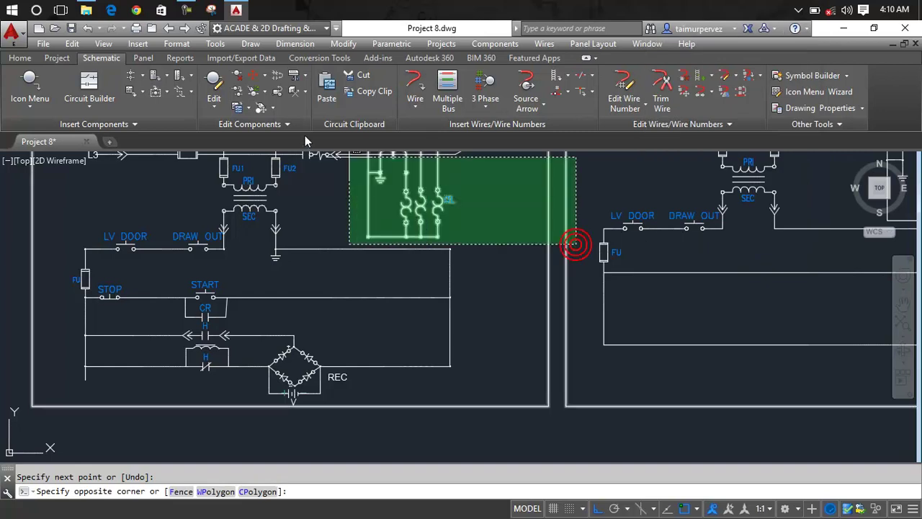
key("Escape")
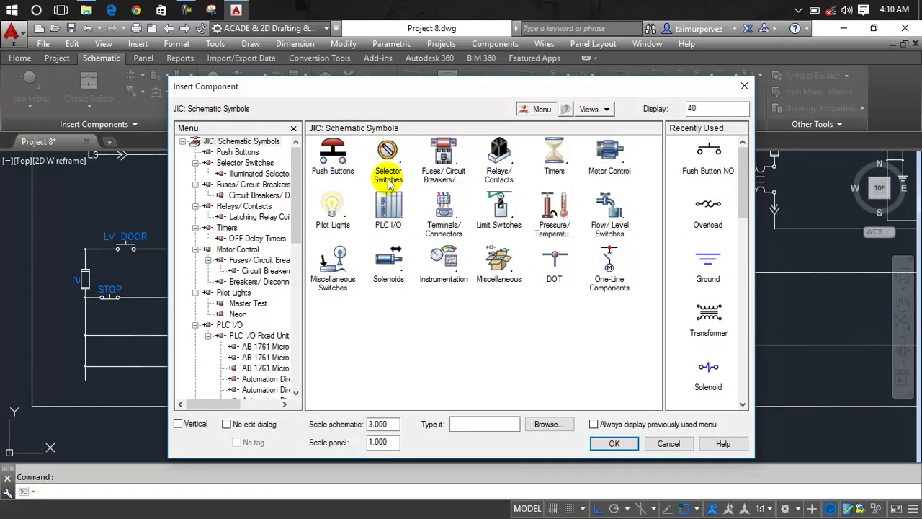
- Place a Push Button NC symbol on the lower control wire, tagged STOP instead of PB1
double_click(338, 162)
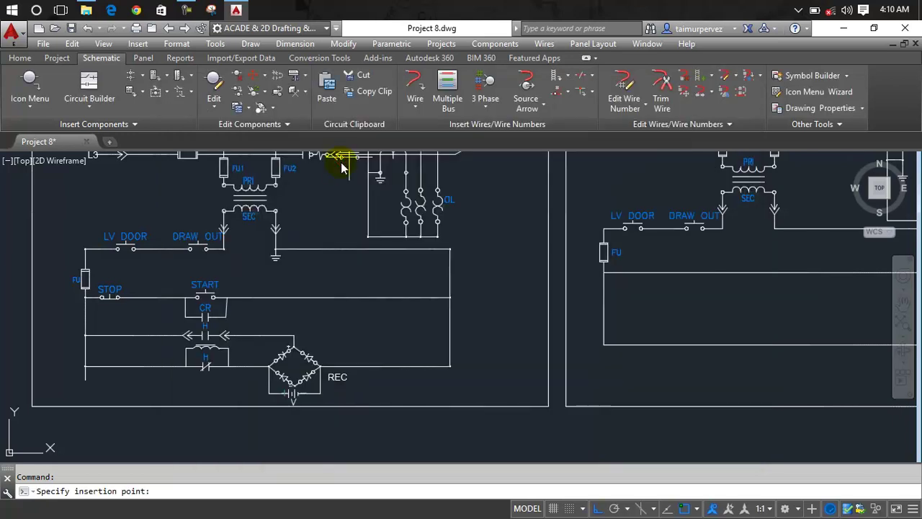
left_click(30, 85)
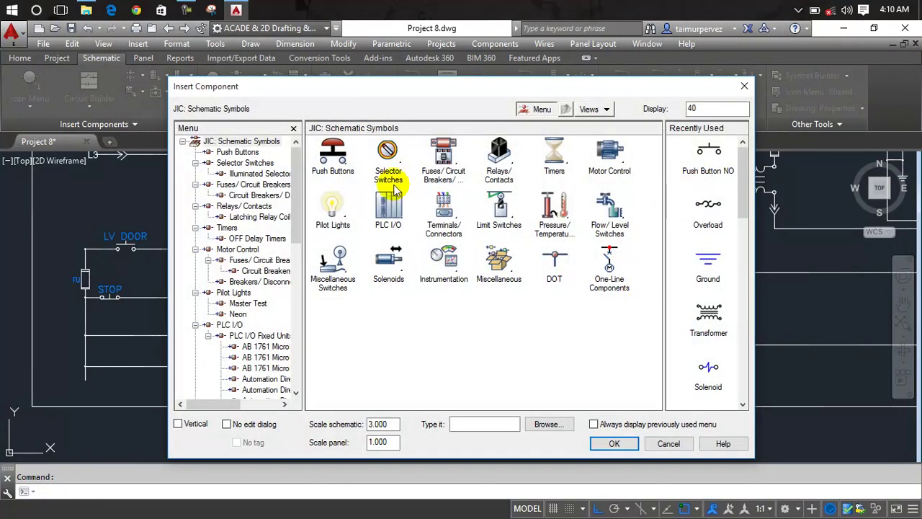
left_click(349, 164)
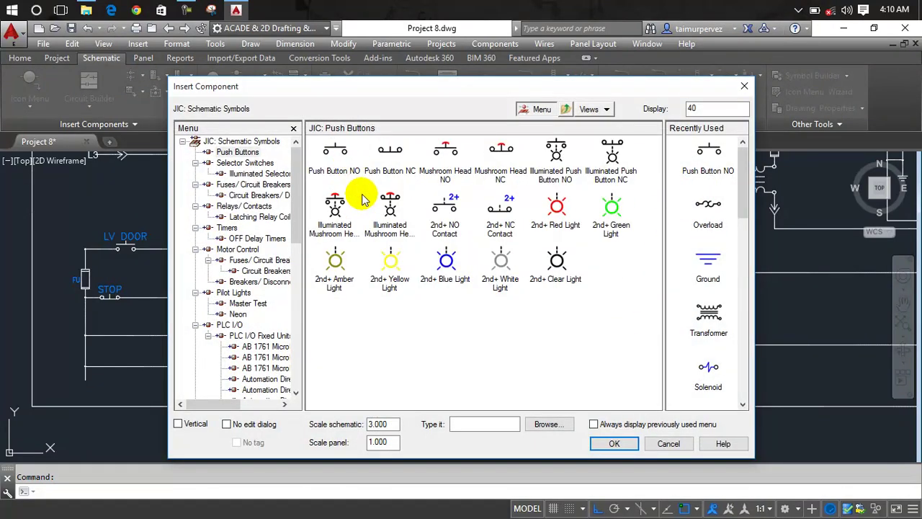
left_click(384, 170)
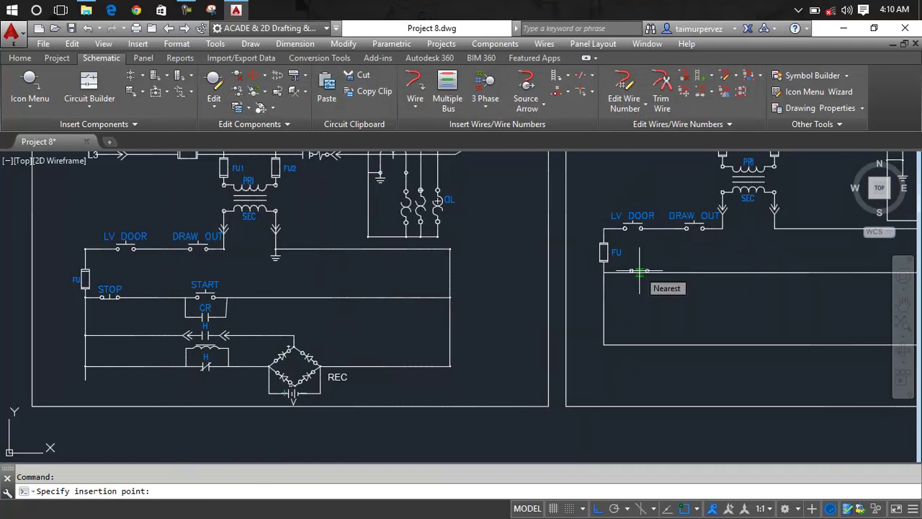
scroll(639, 272, "up", 2)
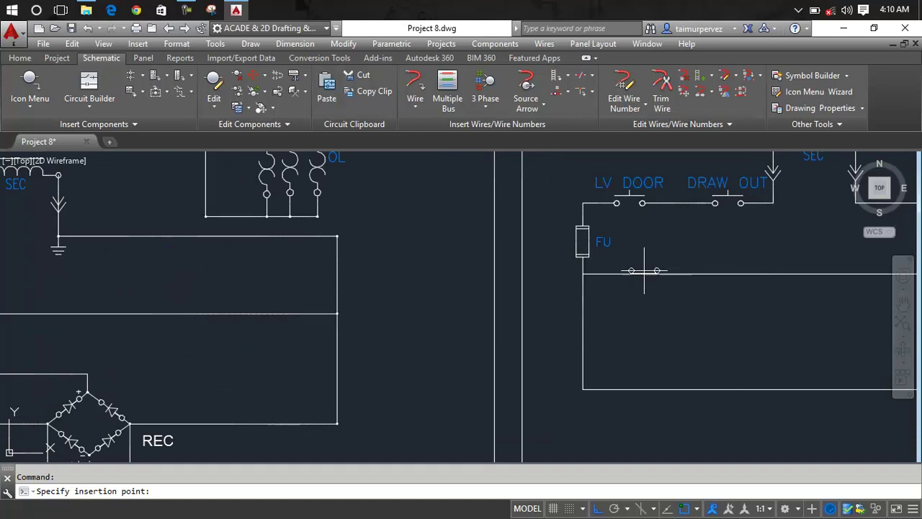
left_click(644, 272)
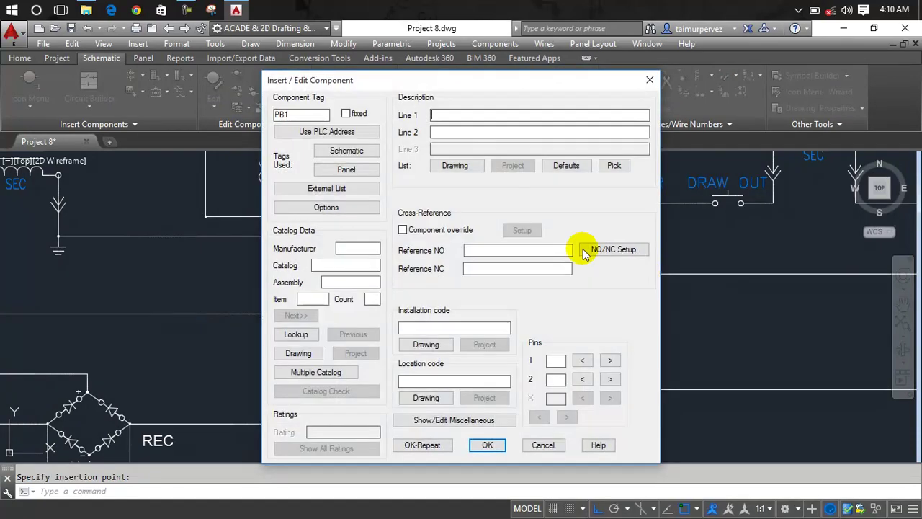
double_click(300, 115)
type("STOP")
left_click(454, 425)
left_click(487, 445)
scroll(650, 331, "down", 2)
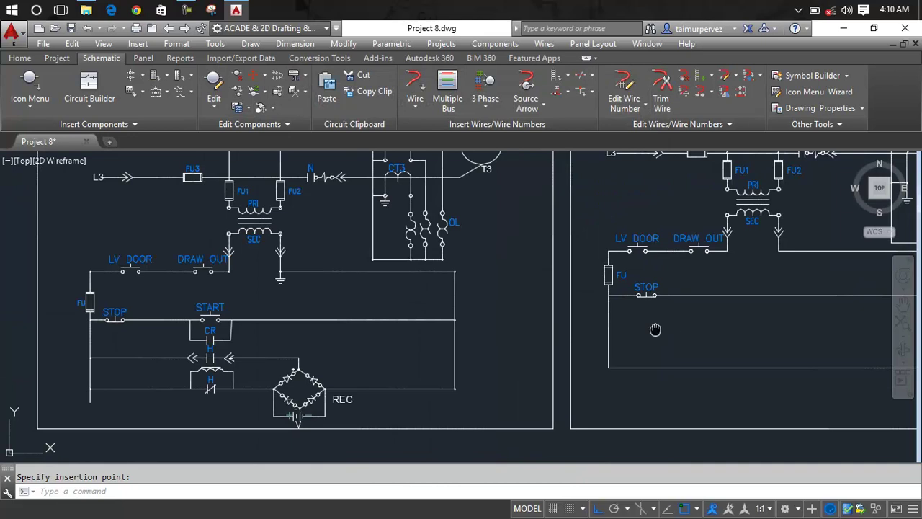
middle_click_drag(655, 330, 513, 308)
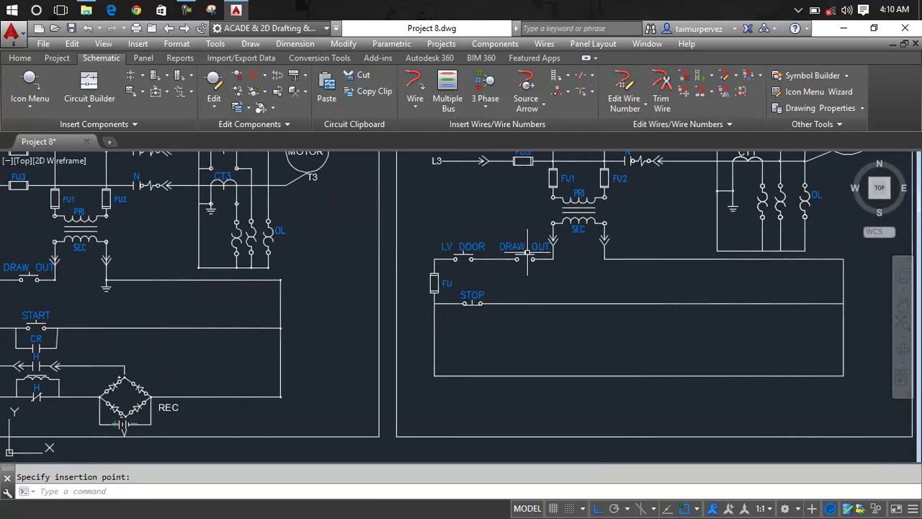
- Copy the DRAW OUT contact onto the right control wire after STOP, retagged START
right_click(528, 256)
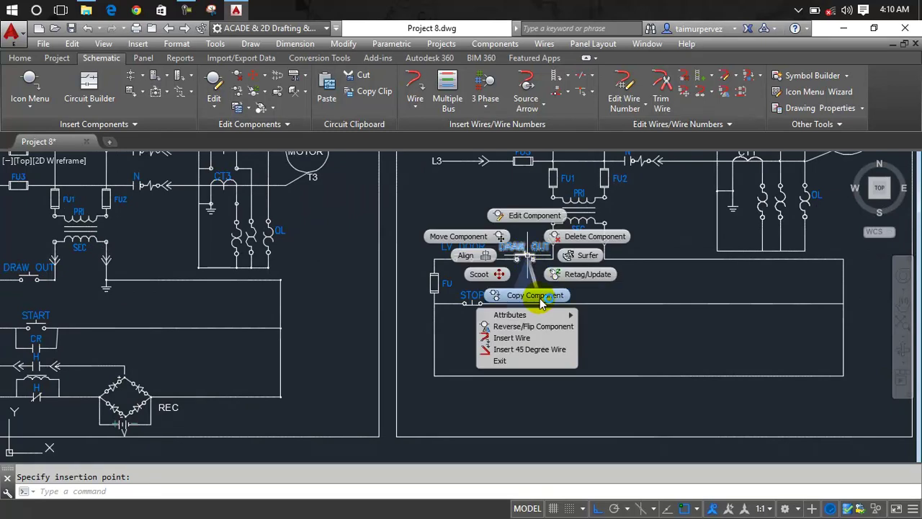
left_click(531, 295)
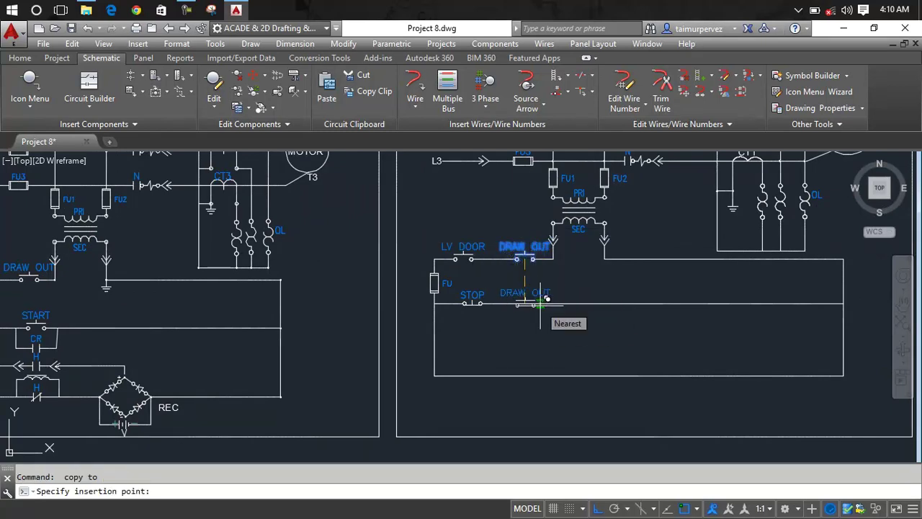
key("F8")
scroll(540, 302, "up", 5)
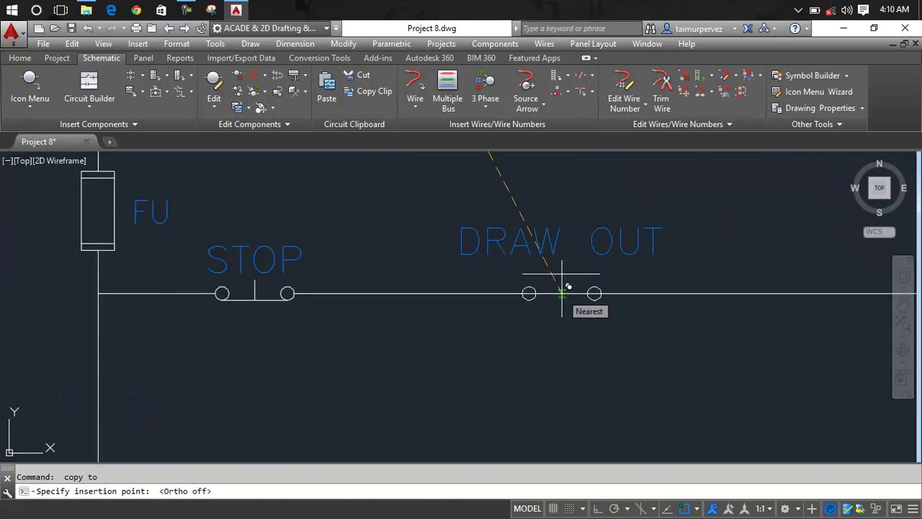
left_click(562, 292)
double_click(296, 114)
type("STA")
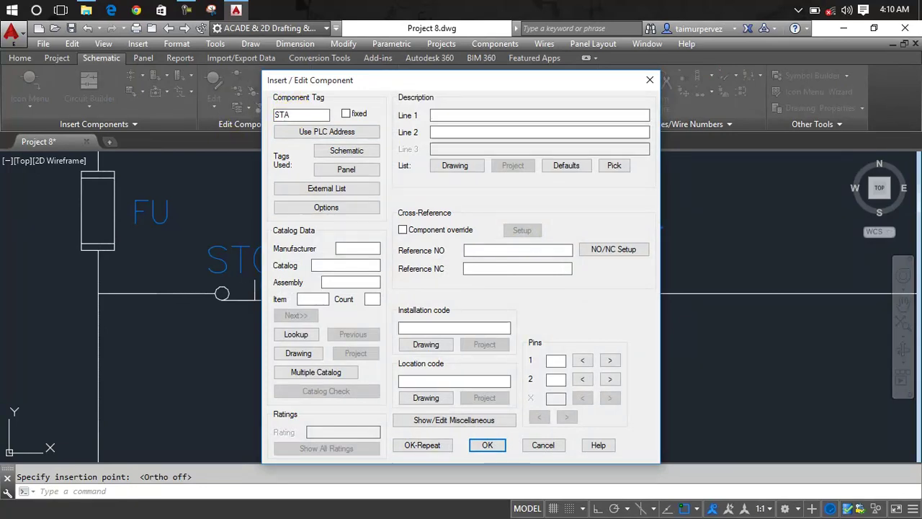
type("RT")
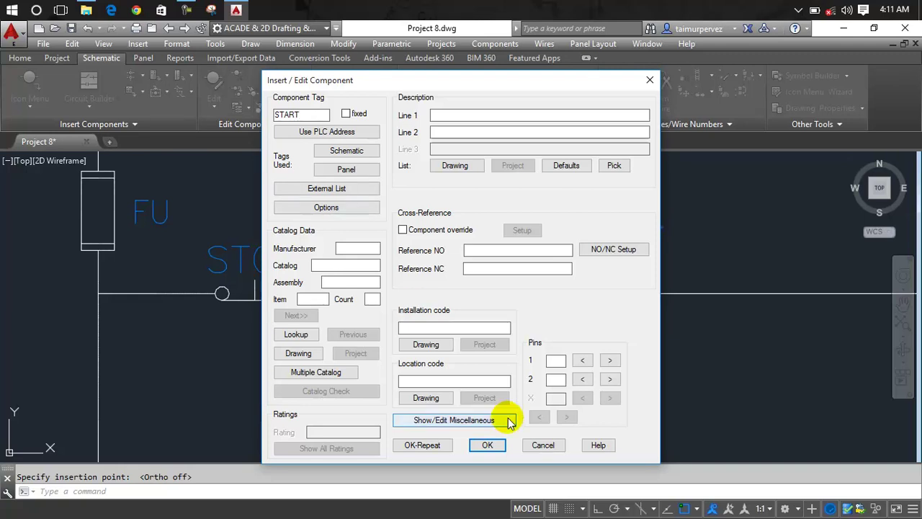
left_click(488, 444)
scroll(537, 333, "down", 5)
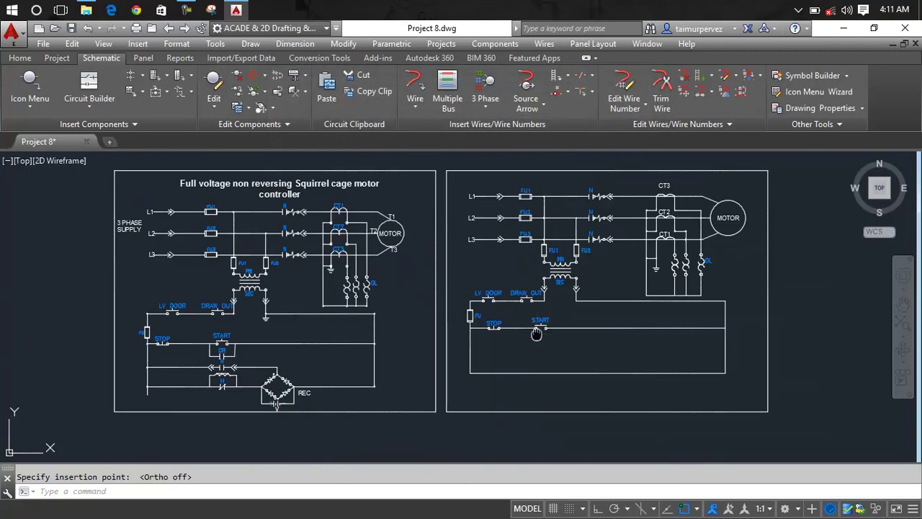
- Stretch the right schematic's bottom control wire slightly upward by its middle grip
middle_click_drag(537, 333, 547, 294)
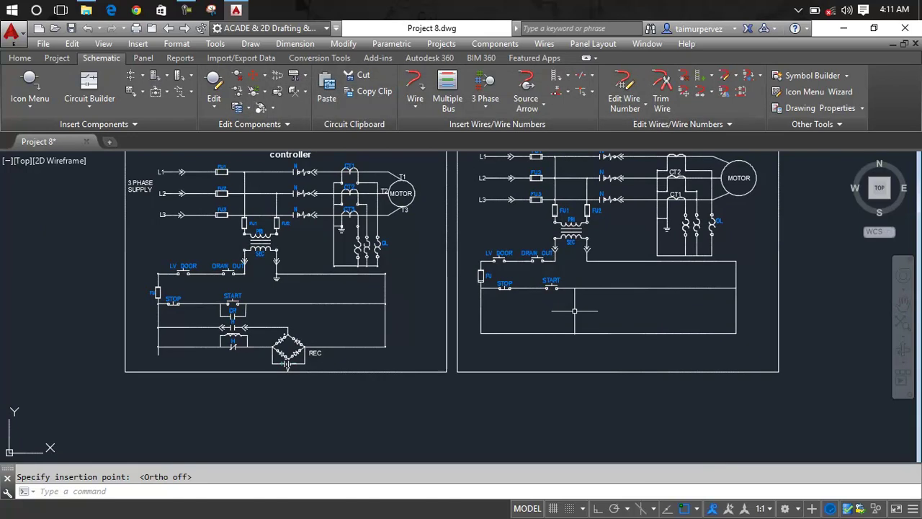
left_click(634, 333)
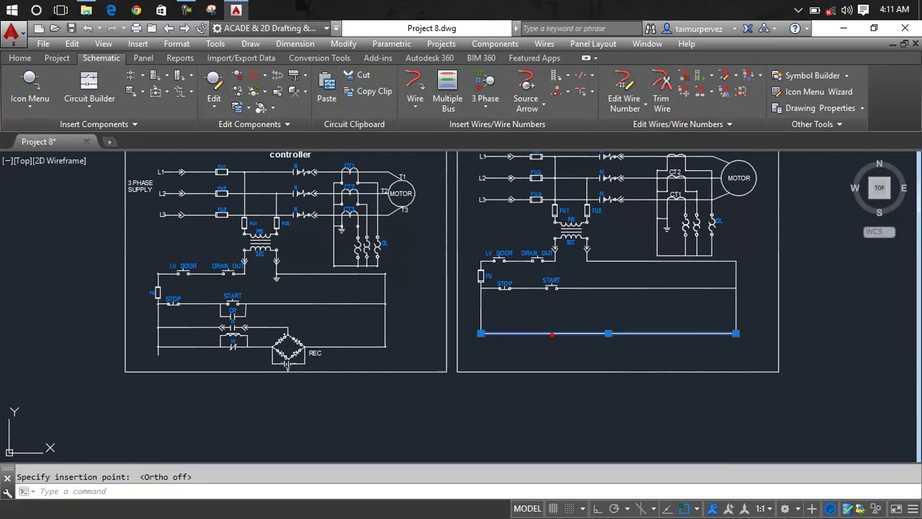
left_click(609, 333)
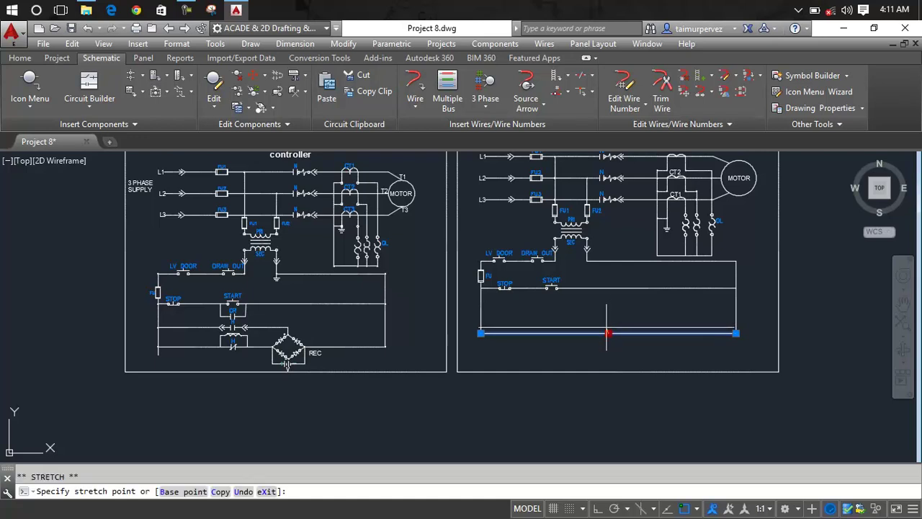
left_click(606, 327)
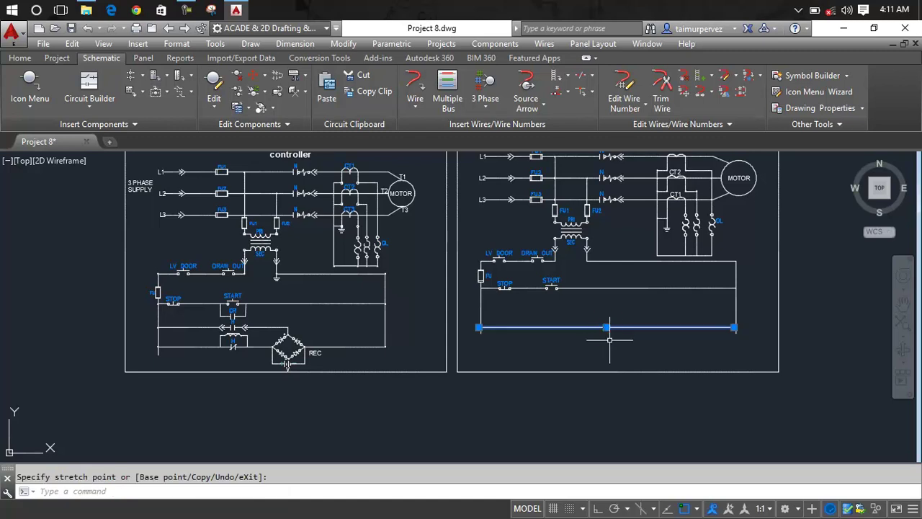
key("Escape")
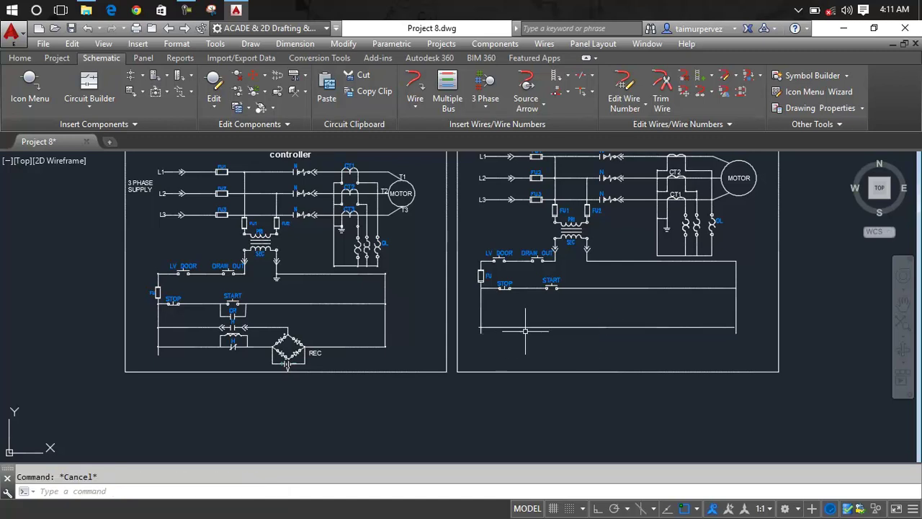
left_click(528, 328)
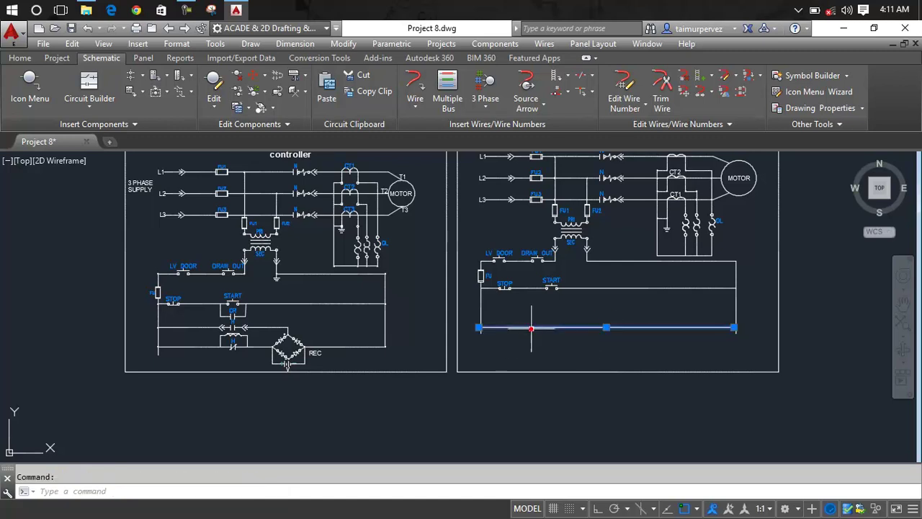
left_click(606, 327)
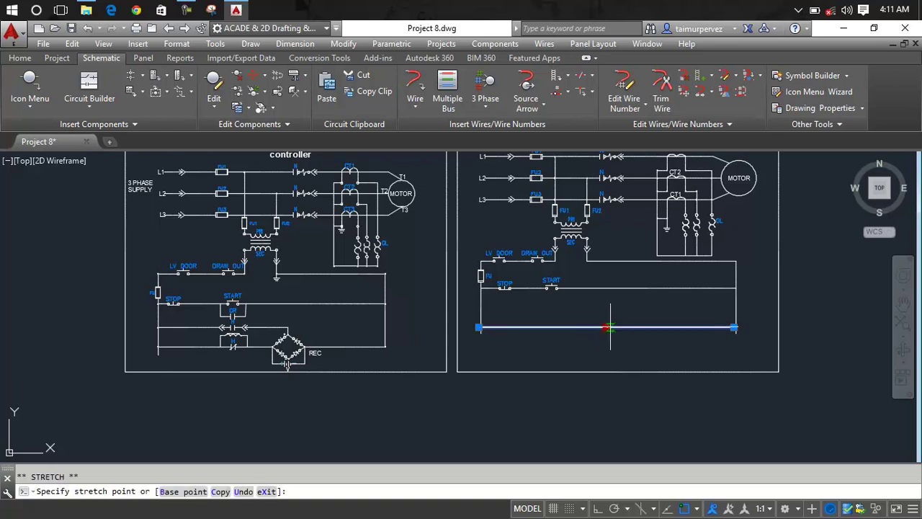
key("Escape")
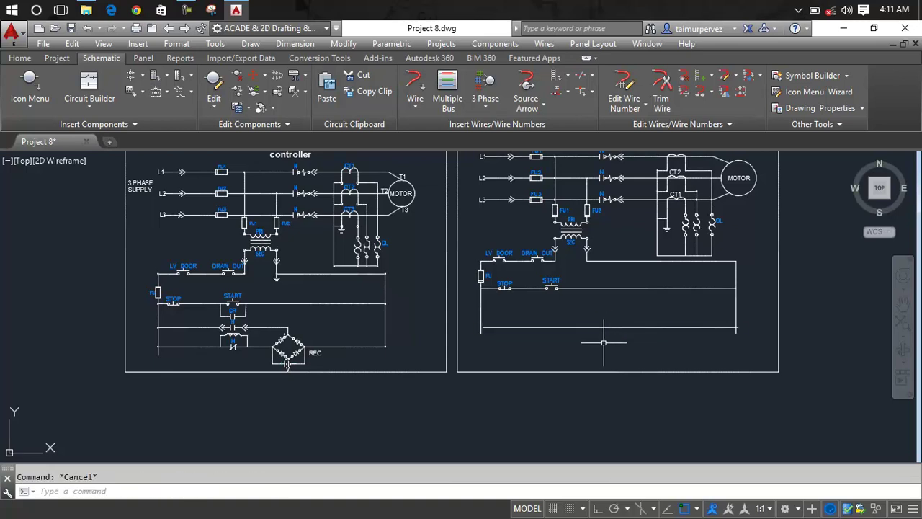
scroll(603, 343, "up", 4)
scroll(461, 335, "up", 2)
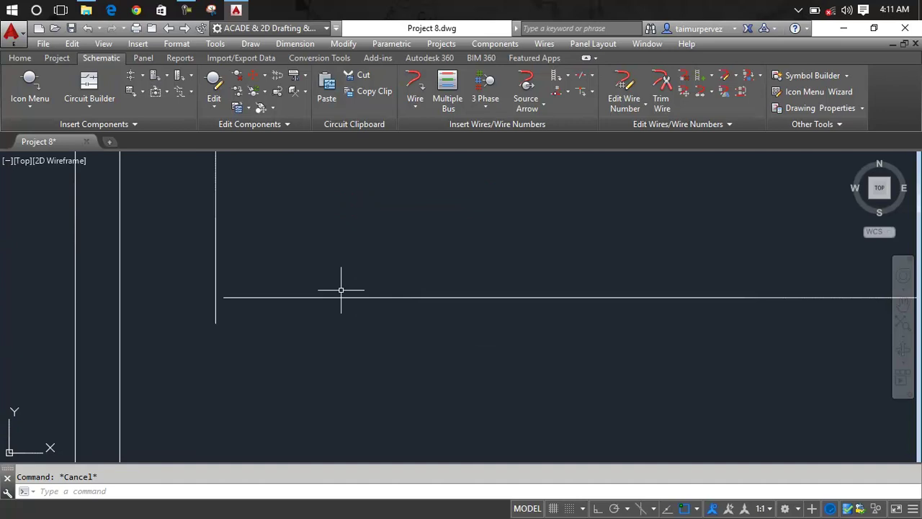
- Extend the horizontal control wire to the vertical wire boundary with EXTEND (x)
type("Ex")
key("Return")
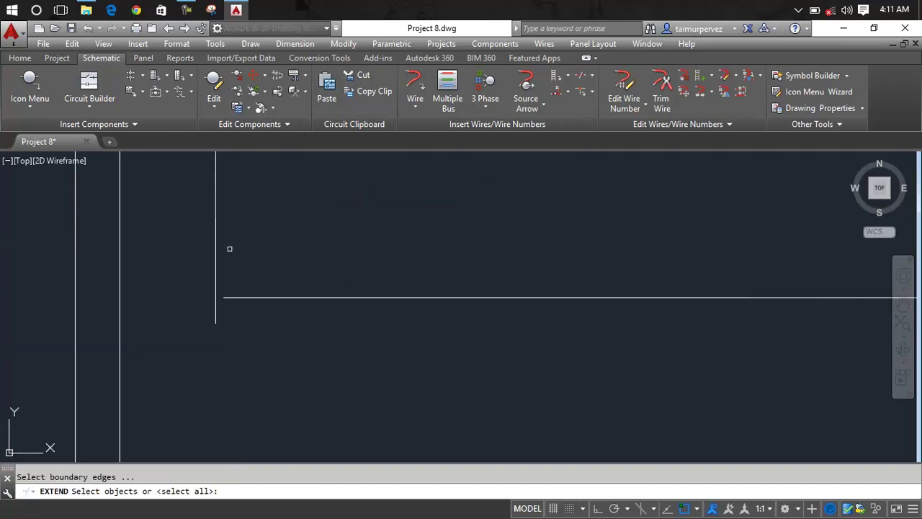
left_click(216, 233)
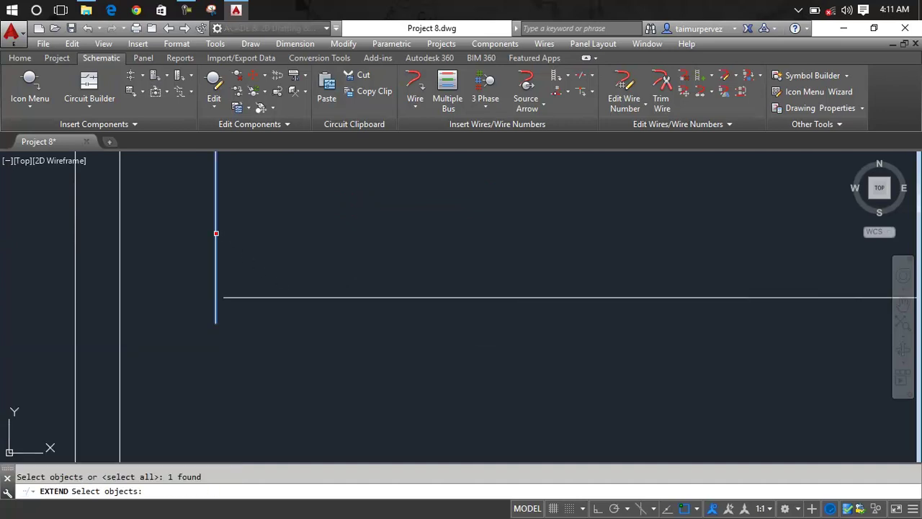
key("Return")
left_click(250, 298)
scroll(251, 298, "down", 5)
key("Escape")
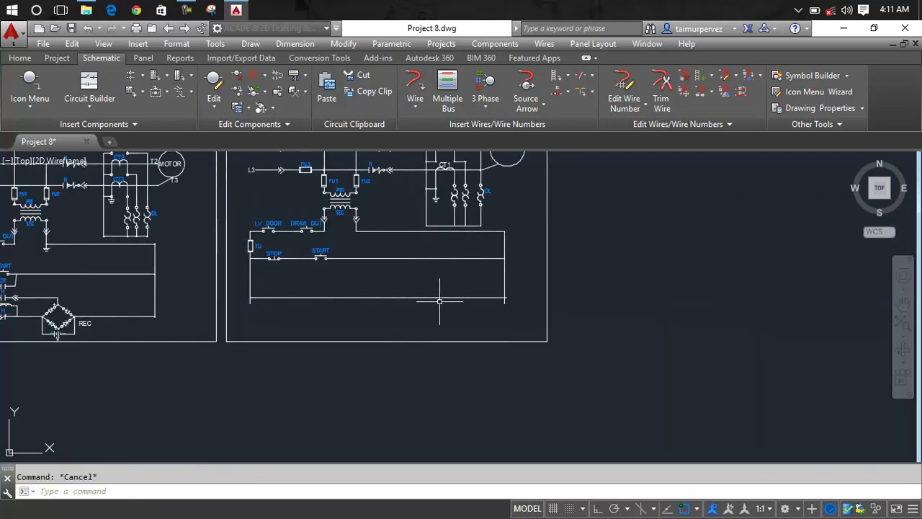
scroll(524, 301, "up", 5)
scroll(525, 301, "up", 2)
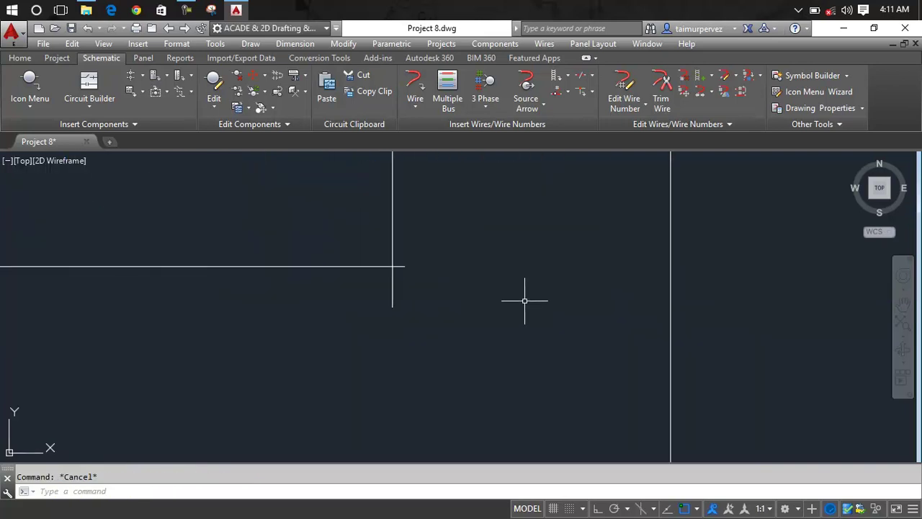
type("TR")
- Start trimming the overhanging wire end, cancel it, and reframe both schematics
key("Return")
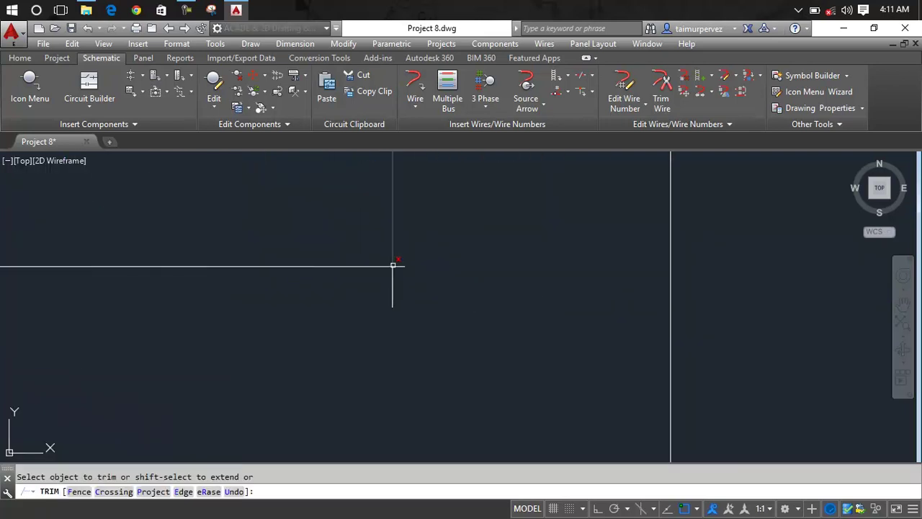
key("Escape")
scroll(409, 272, "down", 3)
scroll(407, 280, "down", 2)
scroll(406, 281, "up", 2)
mouse_move(398, 270)
middle_mouse_down()
mouse_move(504, 281)
mouse_move(517, 259)
middle_mouse_up()
scroll(504, 282, "up", 2)
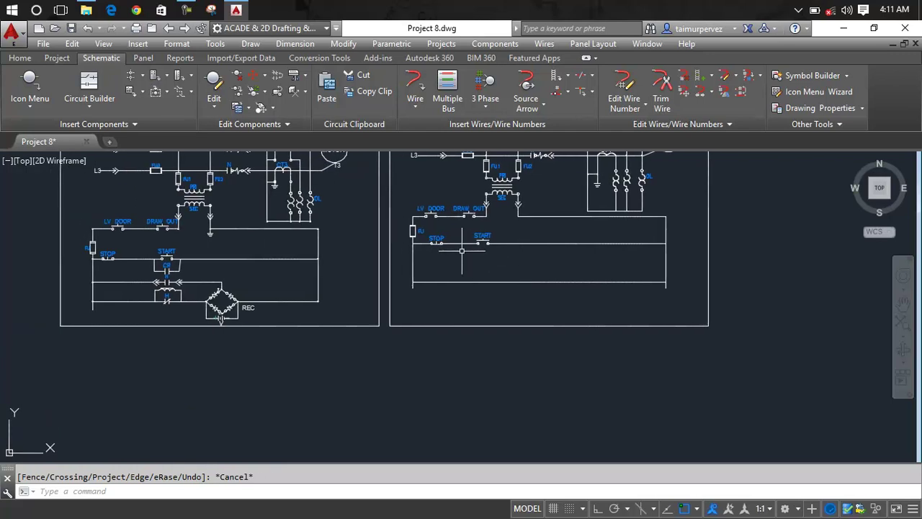
scroll(461, 250, "up", 1)
- Draw a wire from the rung left of START, down beneath it, back to the rung right of START
left_click(415, 80)
scroll(470, 239, "up", 1)
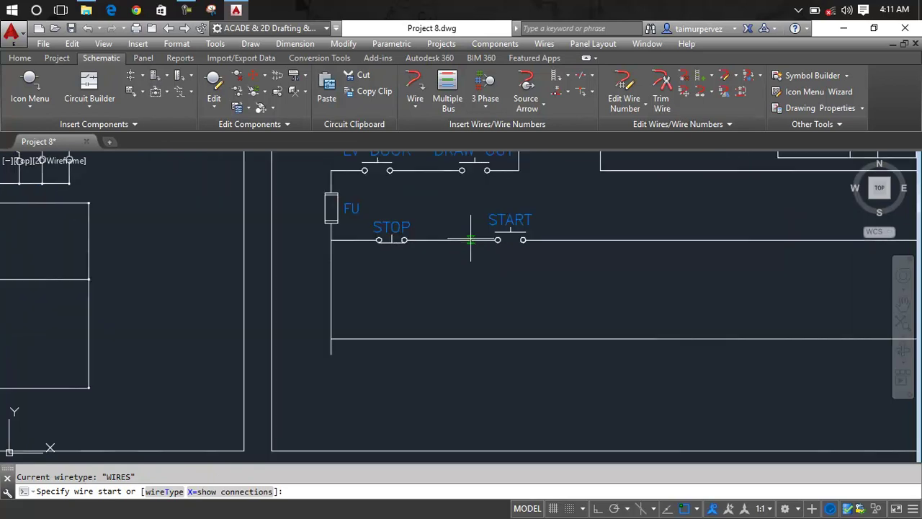
left_click(476, 240)
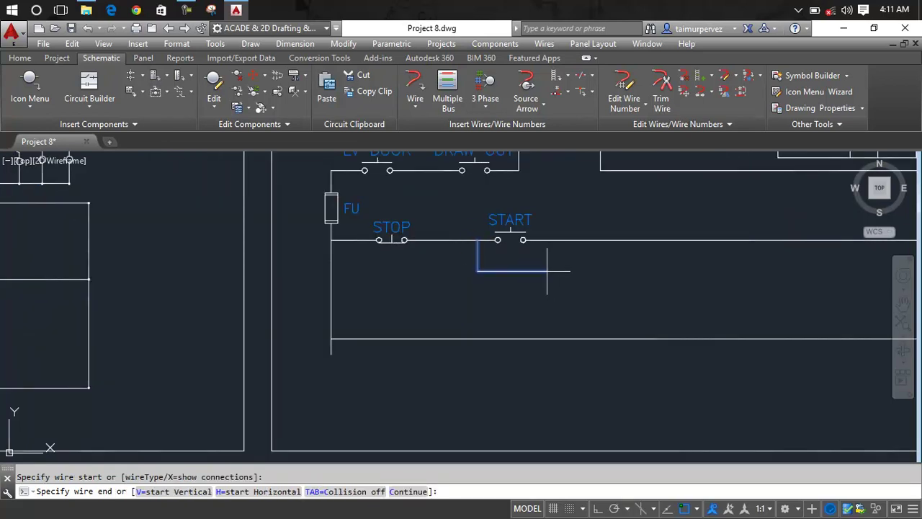
left_click(545, 270)
scroll(545, 239, "up", 5)
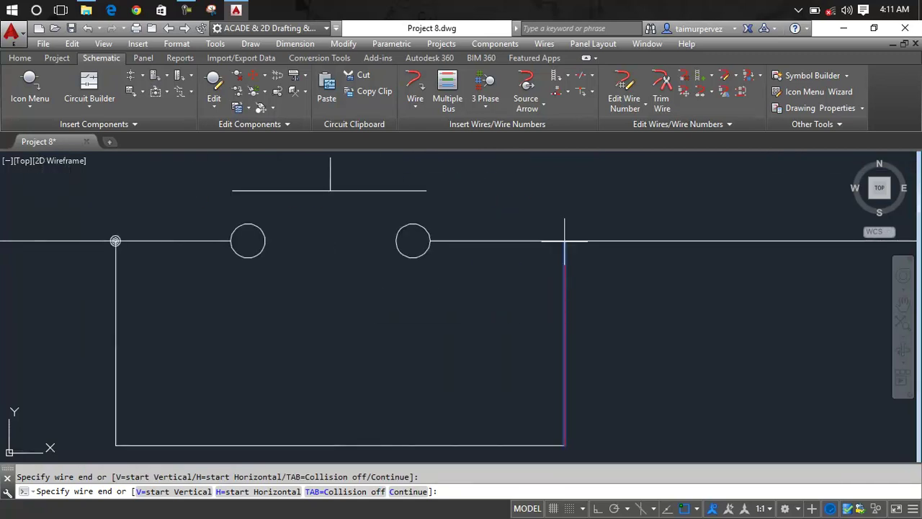
left_click(564, 240)
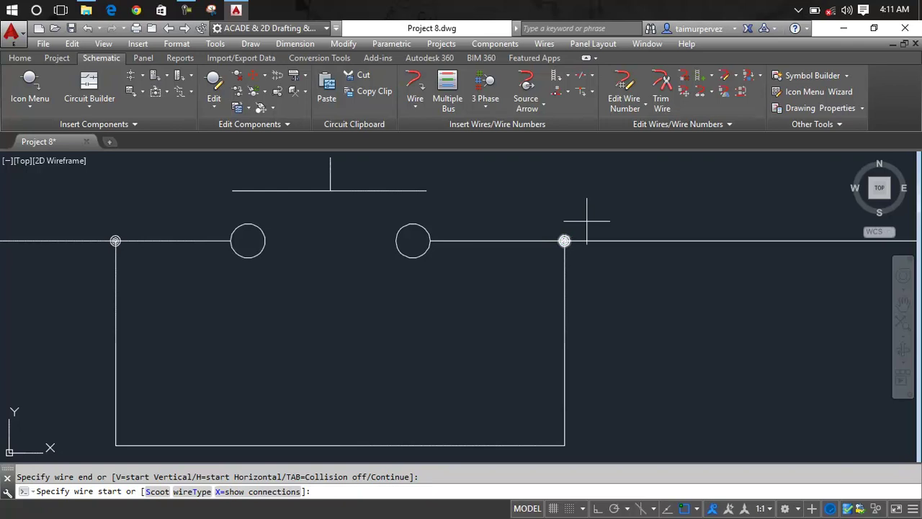
key("Escape")
- Pan and zoom to show the STOP/START rung and both schematic panels
scroll(575, 238, "down", 3)
scroll(598, 239, "down", 2)
scroll(623, 239, "down", 2)
mouse_move(624, 239)
middle_mouse_down()
mouse_move(587, 207)
mouse_move(553, 229)
middle_mouse_up()
scroll(584, 218, "up", 2)
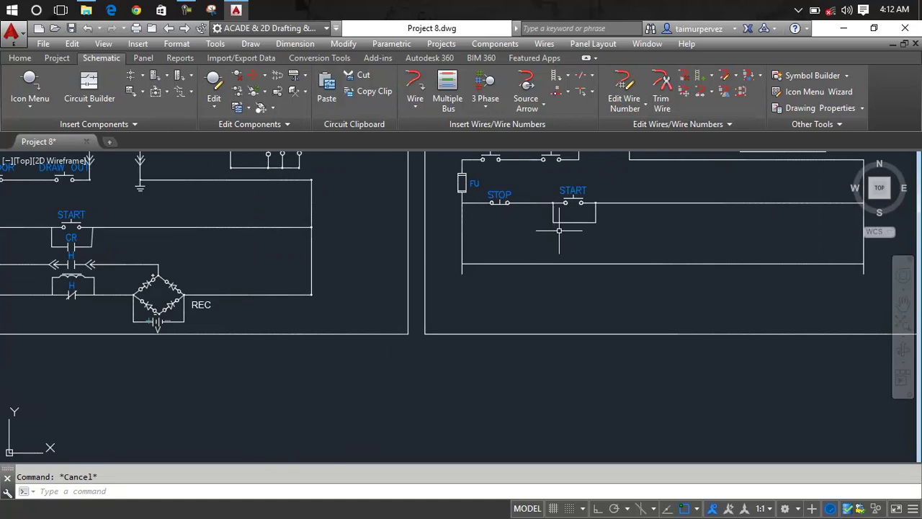
middle_click_drag(545, 233, 566, 237)
scroll(546, 236, "down", 2)
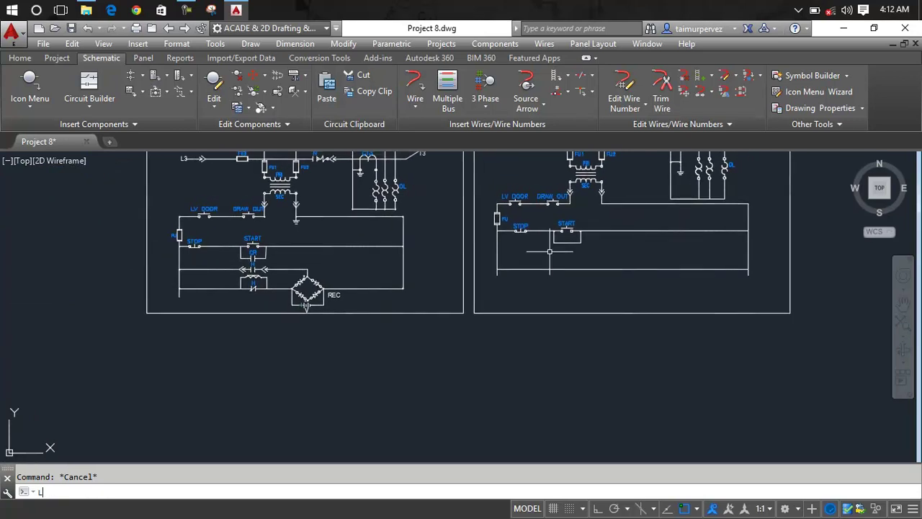
- Start a plain line on the left vertical wire, then abandon it
key("Return")
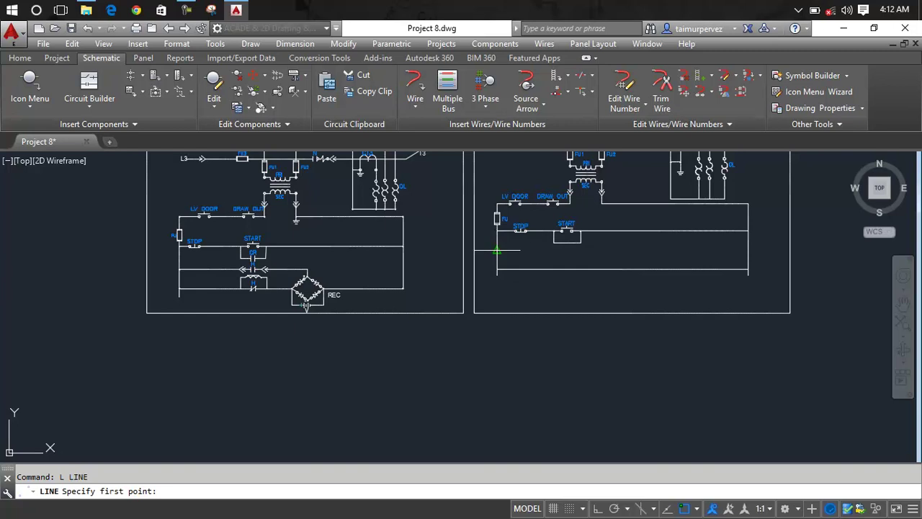
left_click(496, 251)
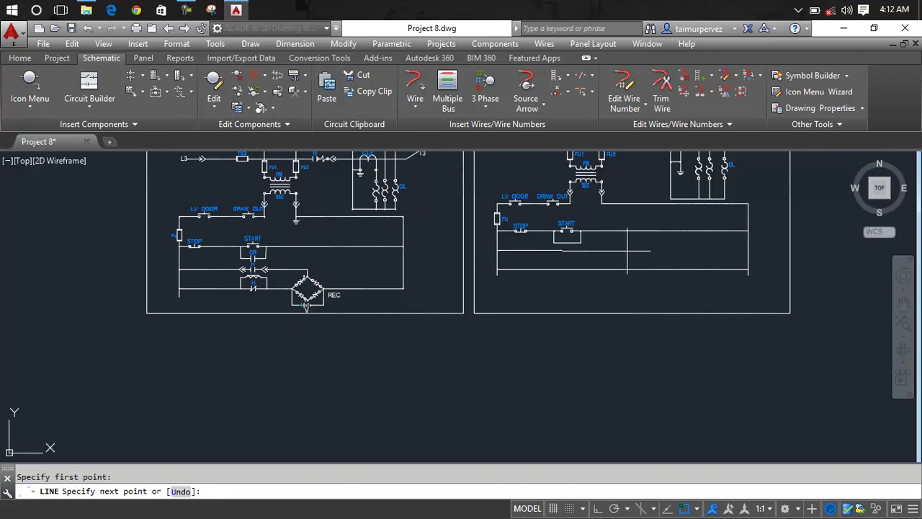
key("Escape")
type("L")
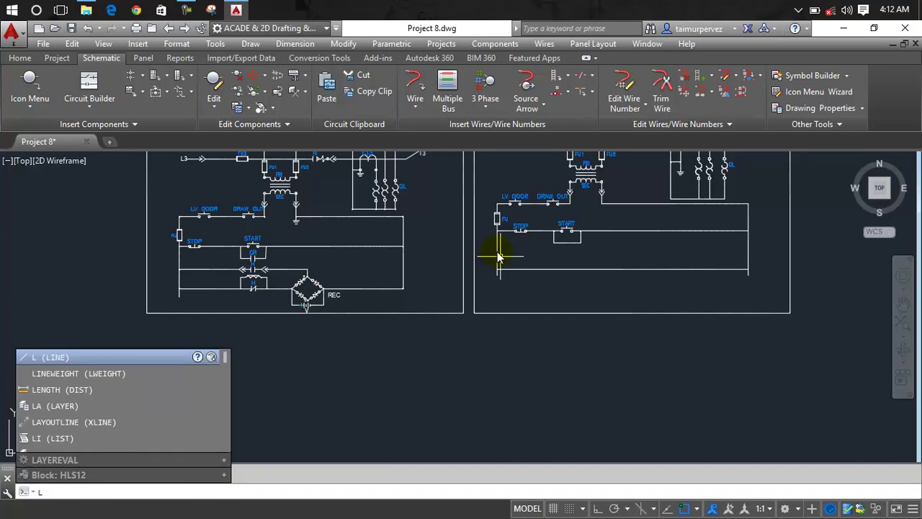
key("Escape")
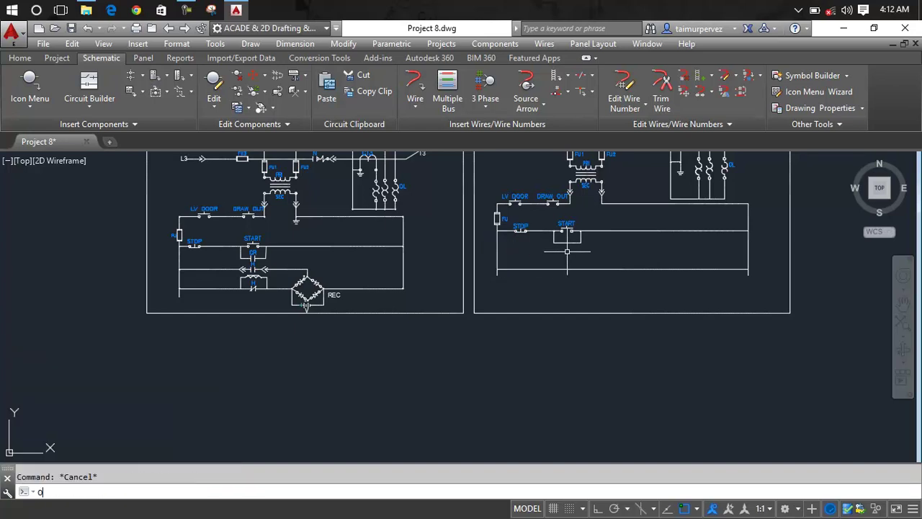
- Offset the START loop's bottom wire to place a parallel copy just below it
key("Return")
scroll(567, 252, "up", 4)
scroll(559, 243, "up", 4)
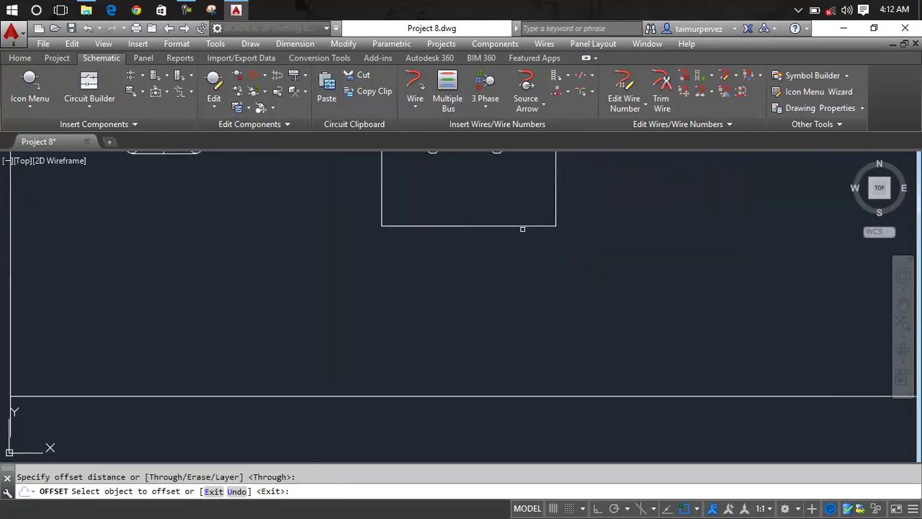
left_click(520, 225)
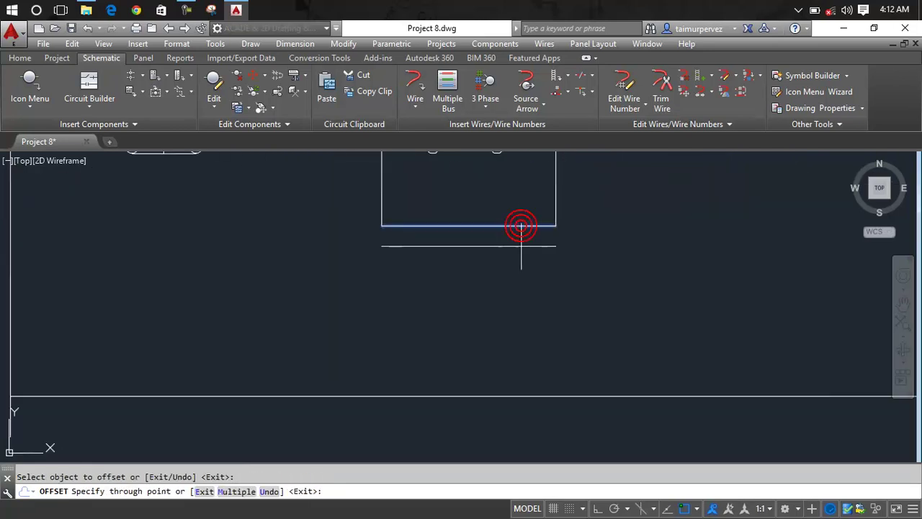
left_click(528, 292)
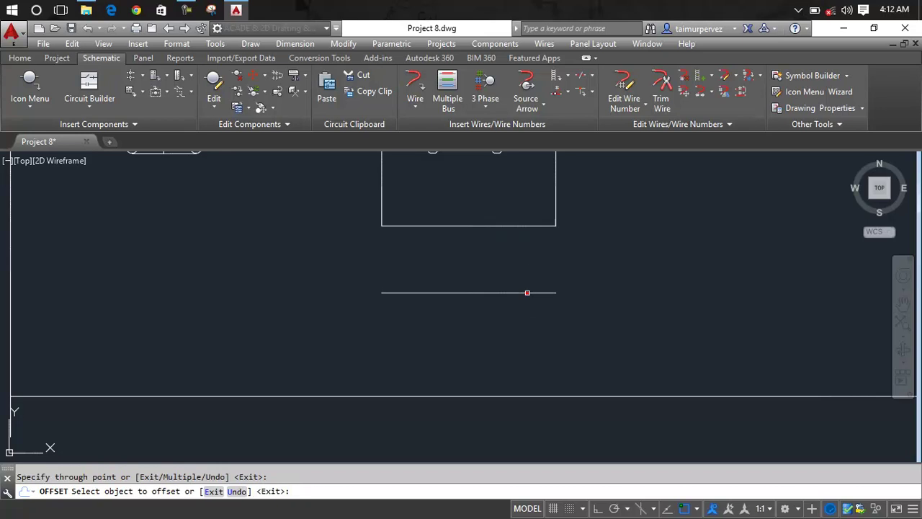
scroll(592, 271, "down", 5)
key("Escape")
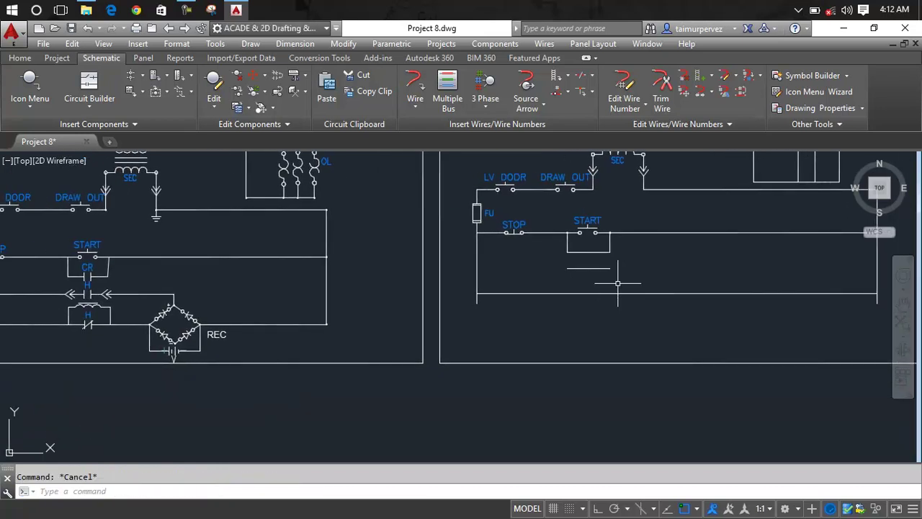
type("EXT")
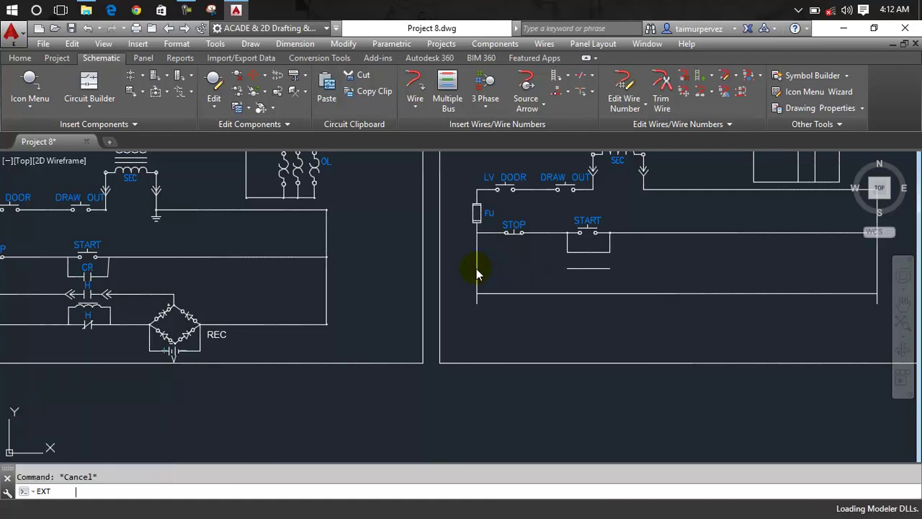
- Attempt a command on the left vertical wire and cancel the unintended extrusion
right_click(474, 309)
key("Escape")
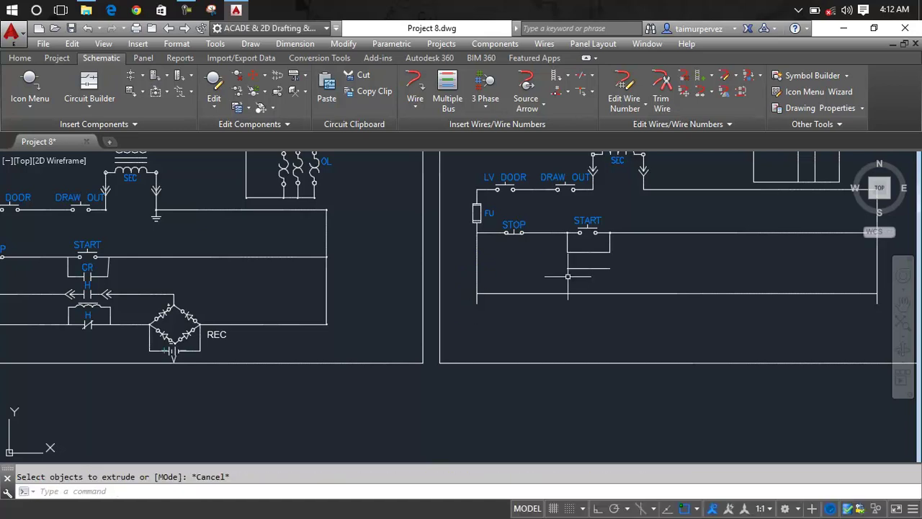
key("Return")
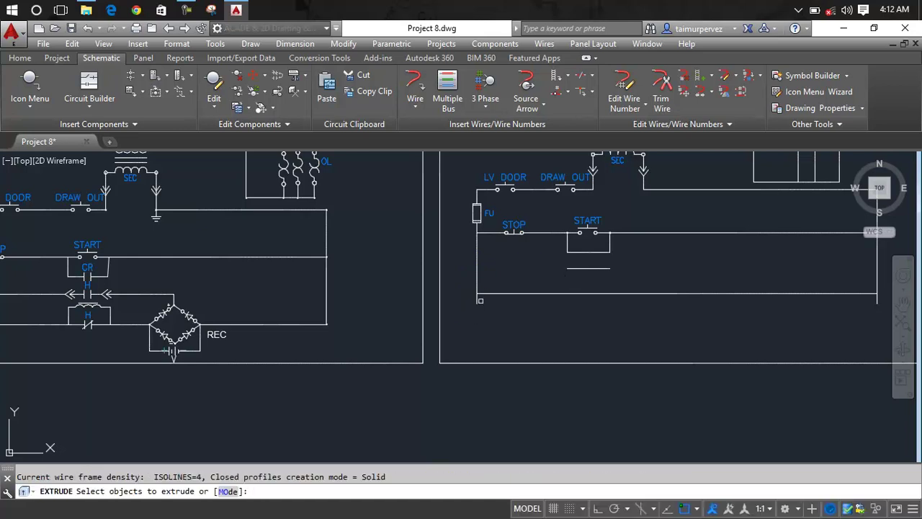
left_click(478, 276)
key("Return")
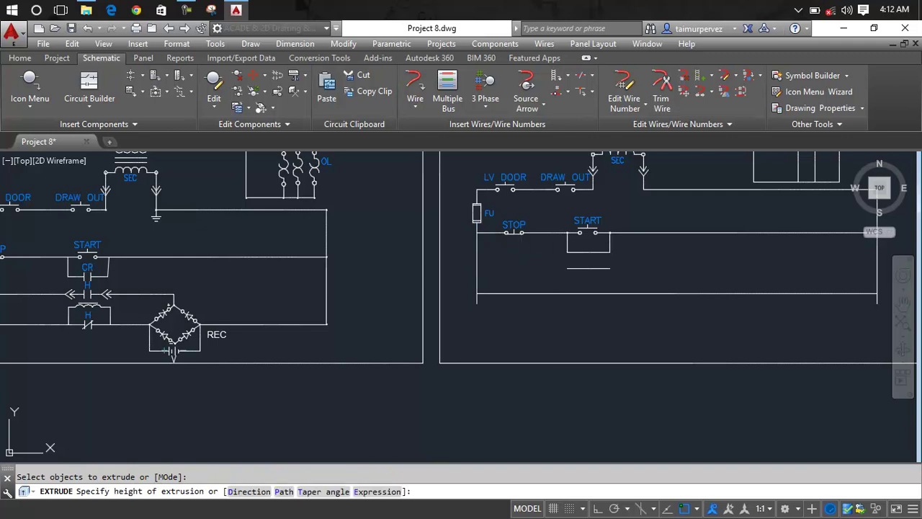
key("Escape")
- Extend the short offset wire left to the left vertical rail
key("Return")
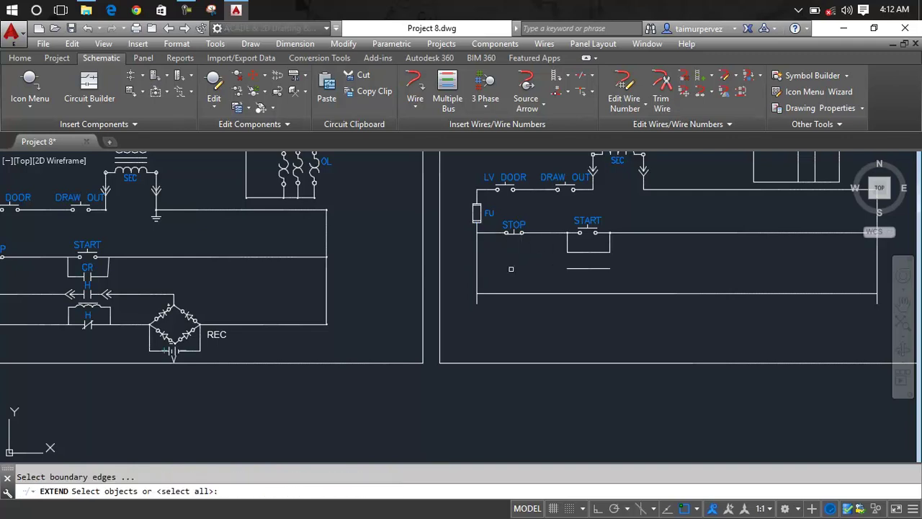
left_click(476, 264)
key("Return")
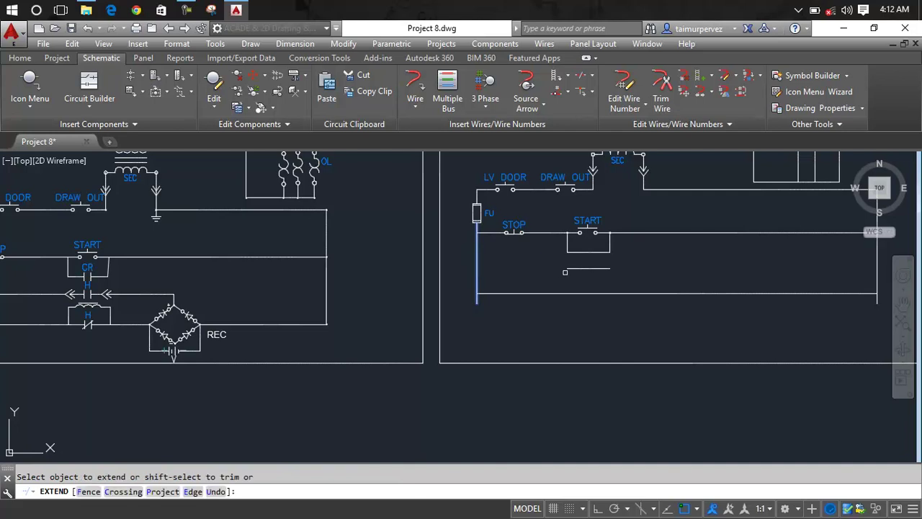
left_click(566, 269)
key("Return")
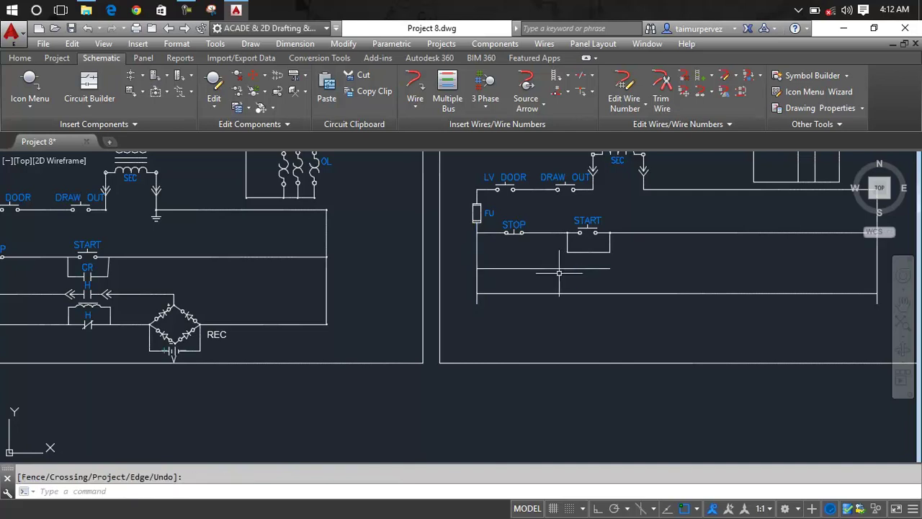
mouse_move(559, 273)
middle_mouse_down()
mouse_move(646, 274)
mouse_move(547, 297)
middle_mouse_up()
- Extend the same wire right to the right vertical rail, completing the rung
key("Return")
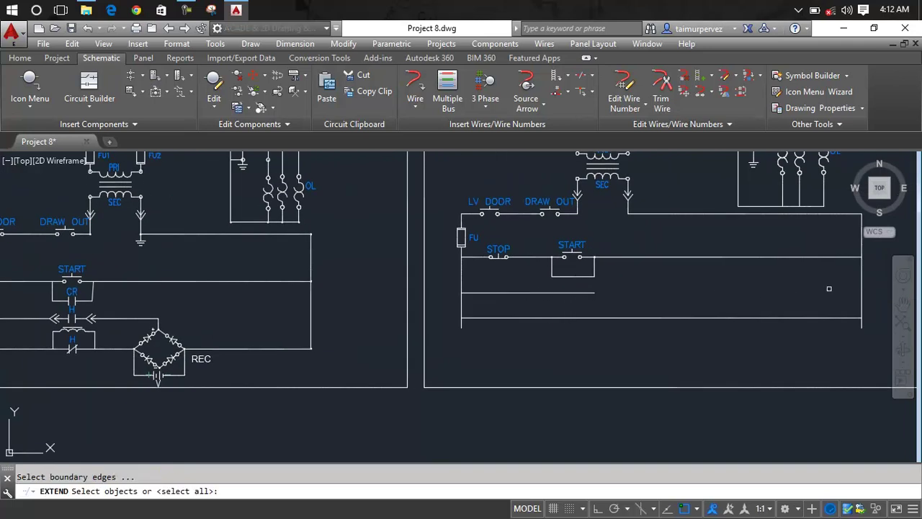
left_click(861, 291)
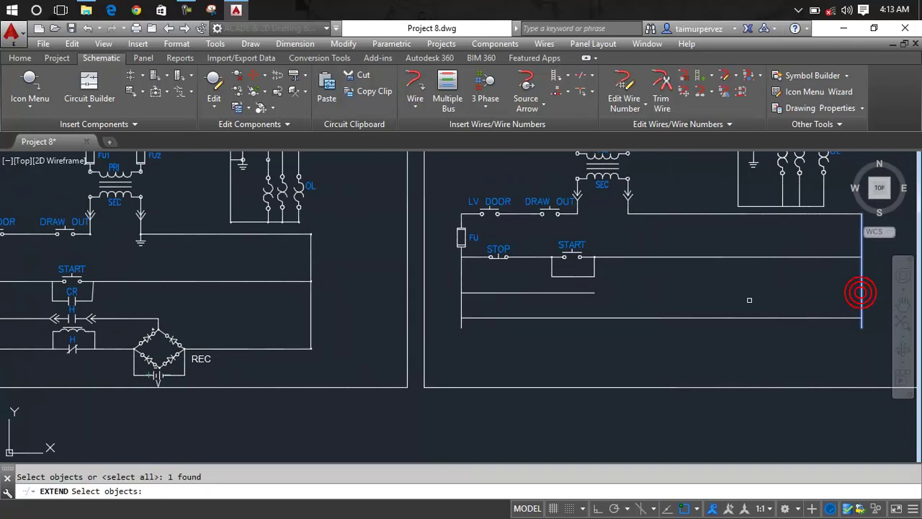
key("Return")
left_click(592, 294)
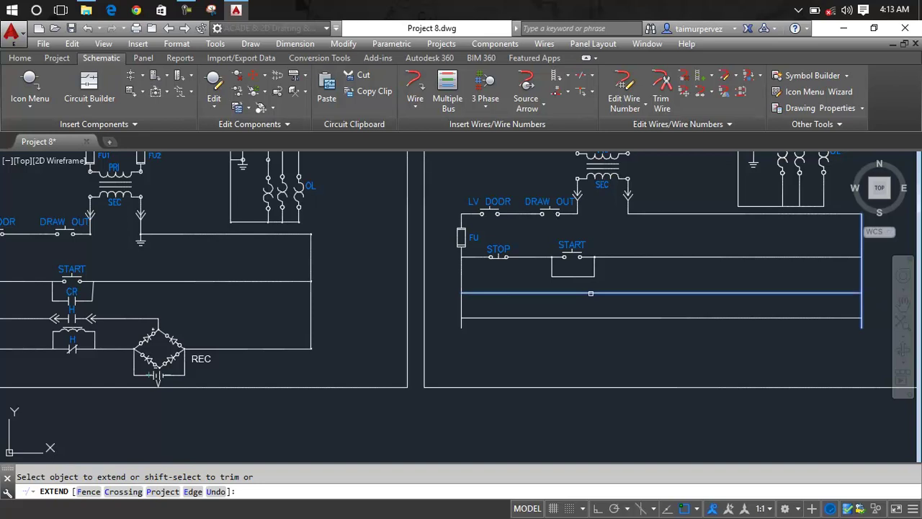
key("Return")
scroll(587, 294, "down", 3)
middle_click_drag(646, 297, 660, 287)
key("Escape")
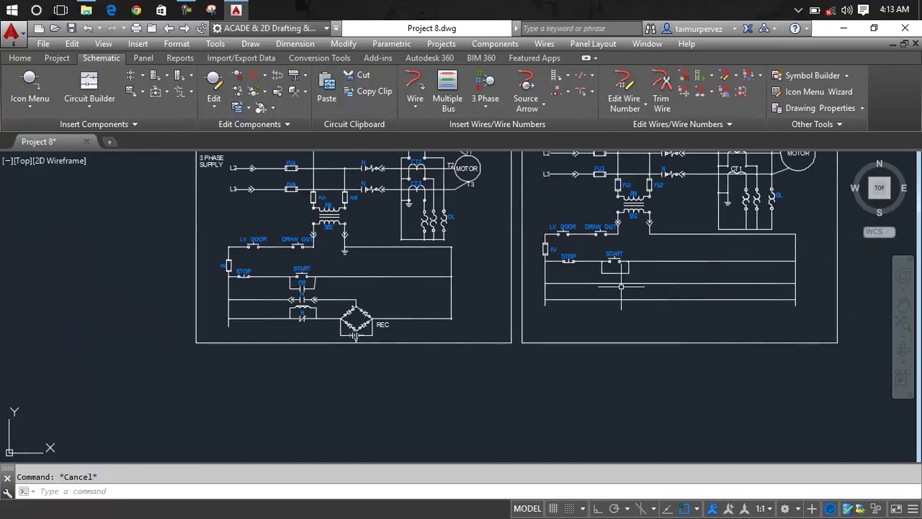
- Copy the N contact into the START loop, keeping its tag N
middle_click_drag(621, 286, 546, 317)
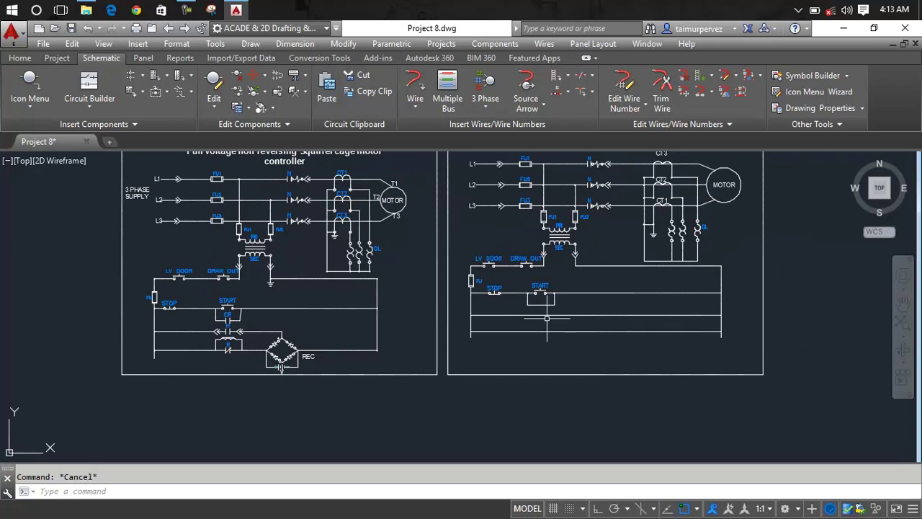
scroll(581, 173, "up", 5)
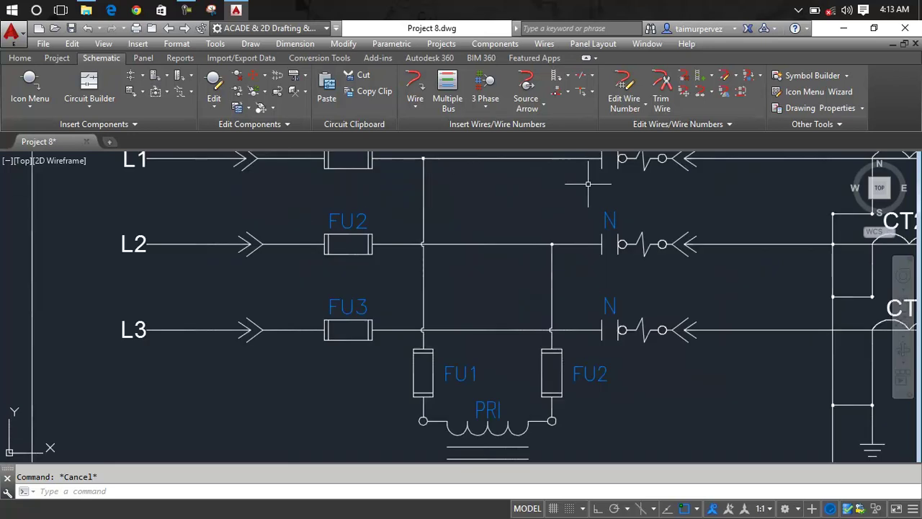
right_click(604, 243)
left_click(598, 277)
scroll(602, 275, "down", 2)
scroll(597, 302, "down", 4)
scroll(558, 374, "up", 4)
scroll(562, 274, "up", 2)
scroll(555, 267, "down", 3)
scroll(558, 278, "down", 1)
scroll(597, 267, "up", 5)
scroll(604, 270, "up", 2)
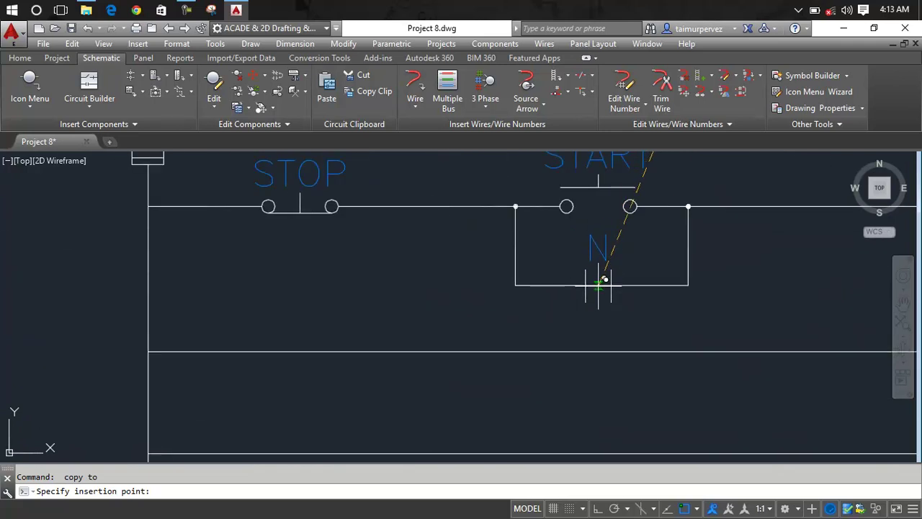
left_click(598, 285)
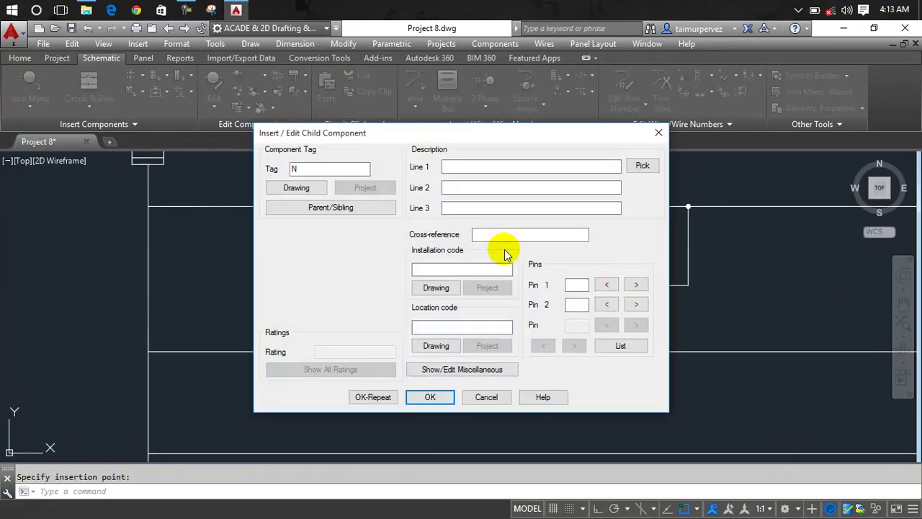
left_click(431, 397)
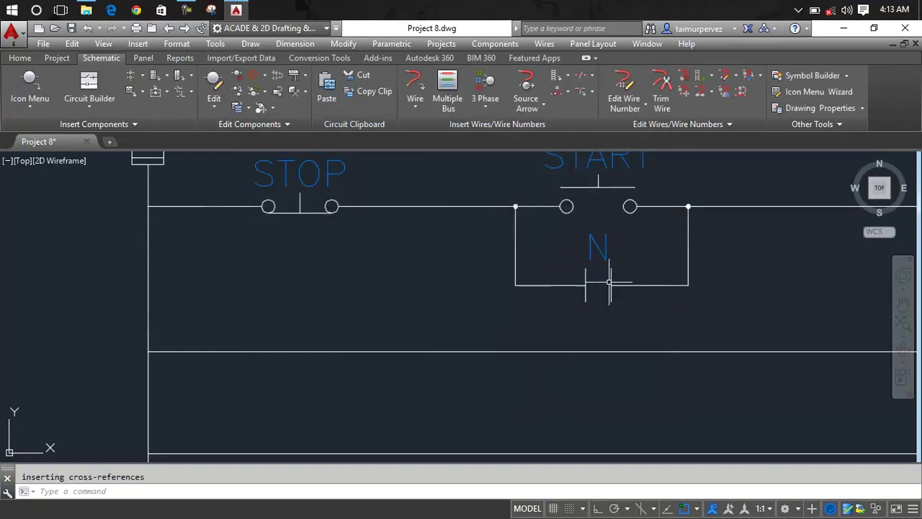
- Copy the new N contact down onto the lower full-width rung
right_click(612, 278)
left_click(611, 319)
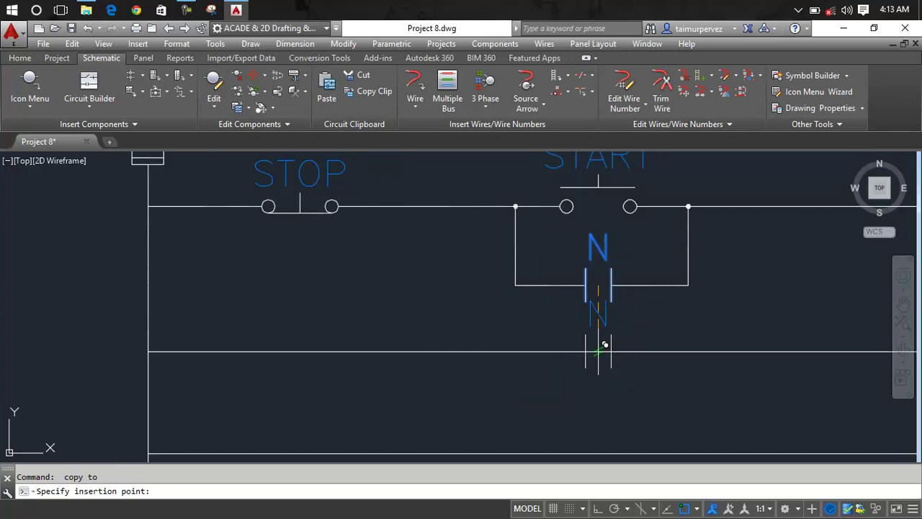
left_click(598, 353)
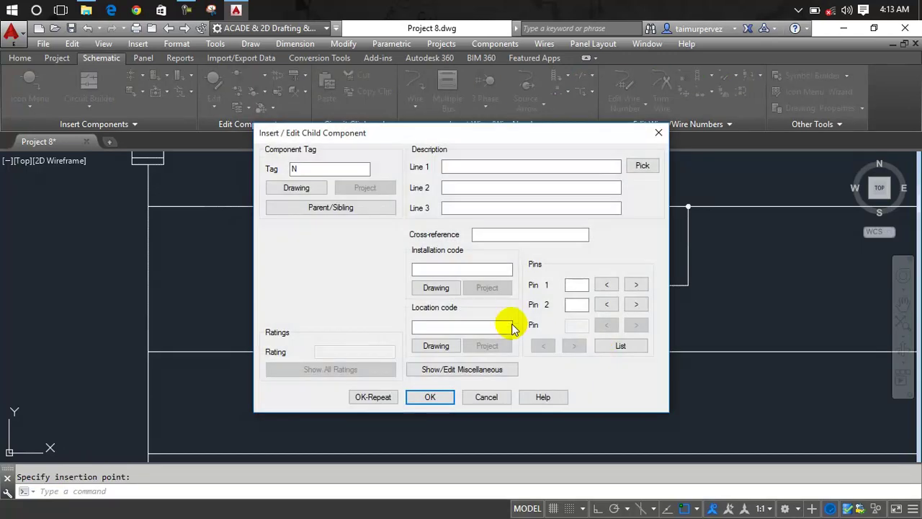
left_click(432, 397)
scroll(490, 391, "down", 4)
middle_click_drag(504, 380, 720, 335)
scroll(724, 331, "down", 3)
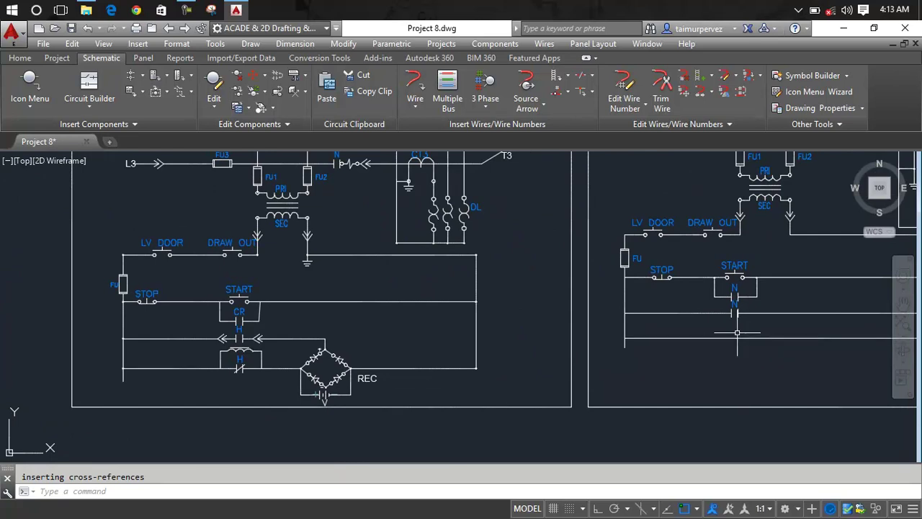
scroll(734, 306, "down", 4)
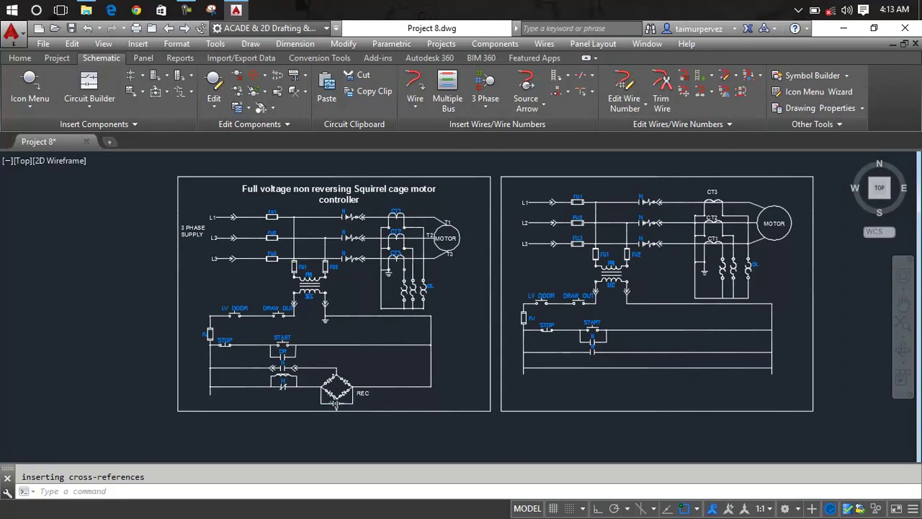
scroll(592, 343, "up", 2)
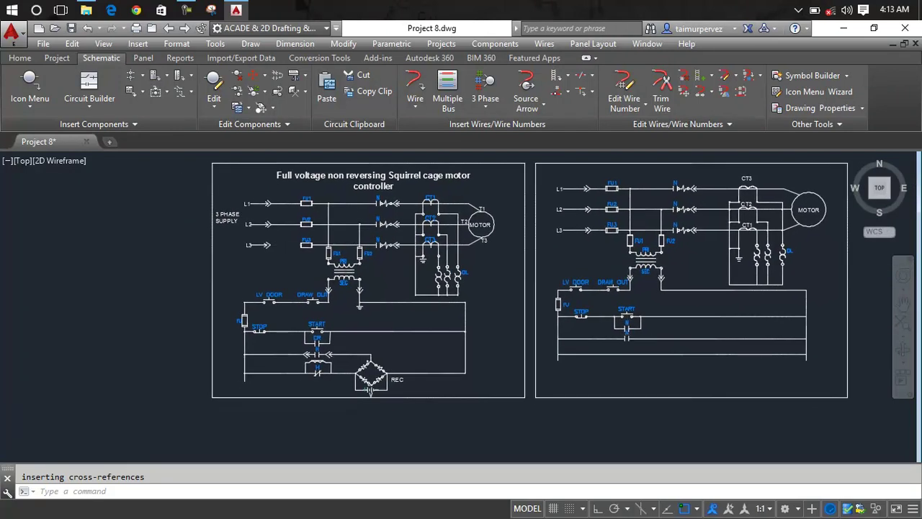
scroll(592, 343, "up", 3)
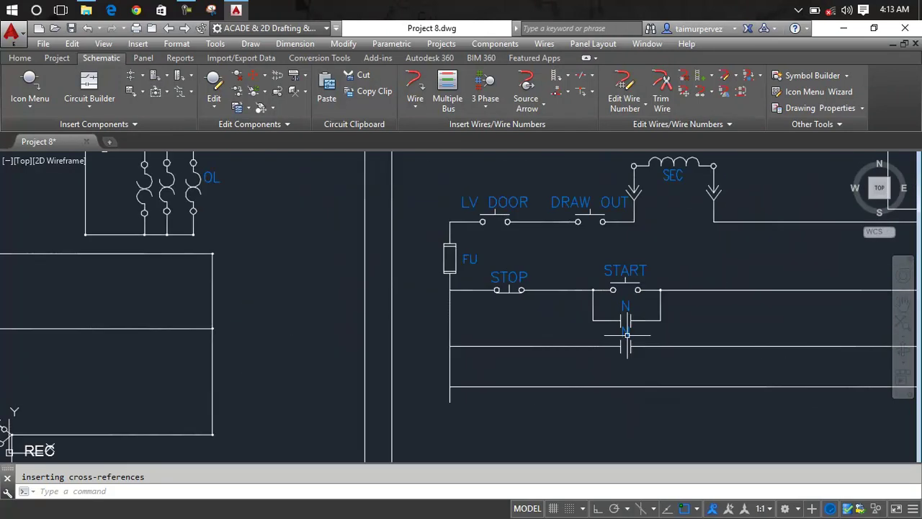
- Insert a Relay NC Contact from the Icon Menu onto the bottom rung, tagged CR
left_click(44, 84)
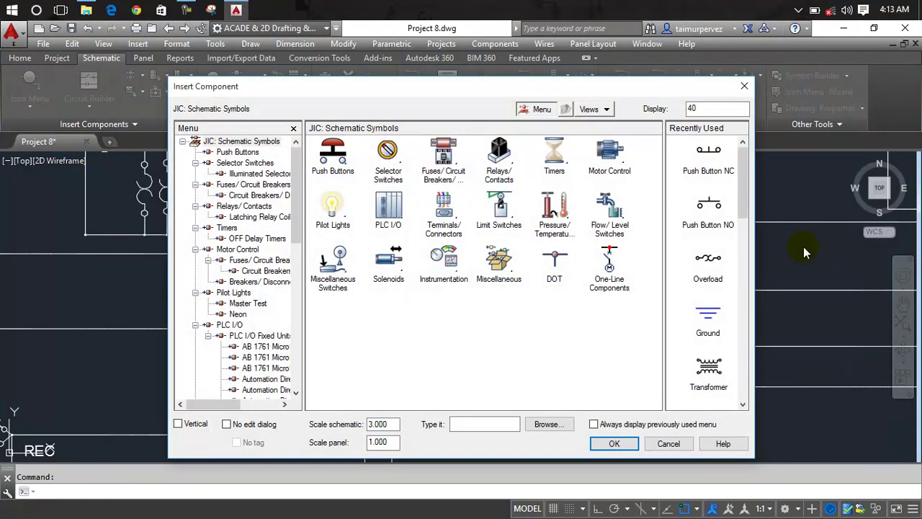
scroll(745, 209, "down", 2)
scroll(746, 230, "down", 1)
scroll(749, 259, "down", 1)
scroll(754, 288, "down", 1)
scroll(753, 299, "down", 1)
left_click(707, 288)
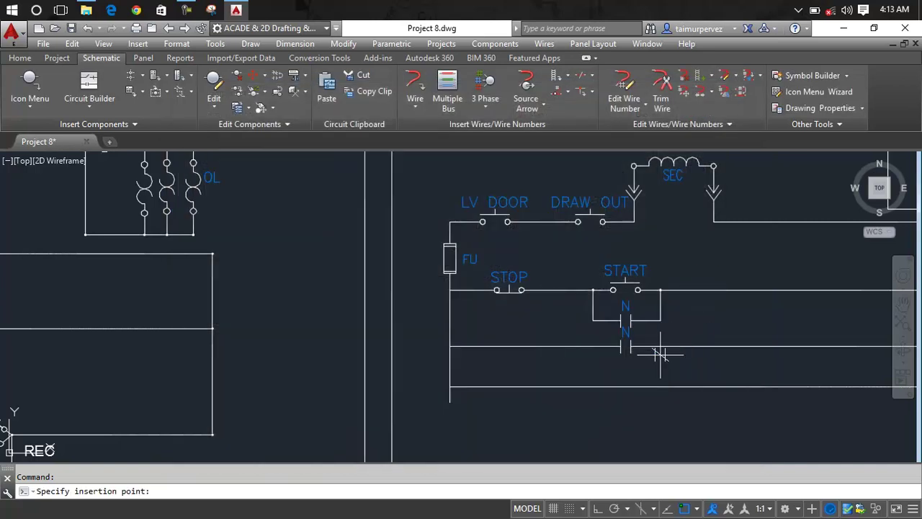
scroll(617, 388, "up", 2)
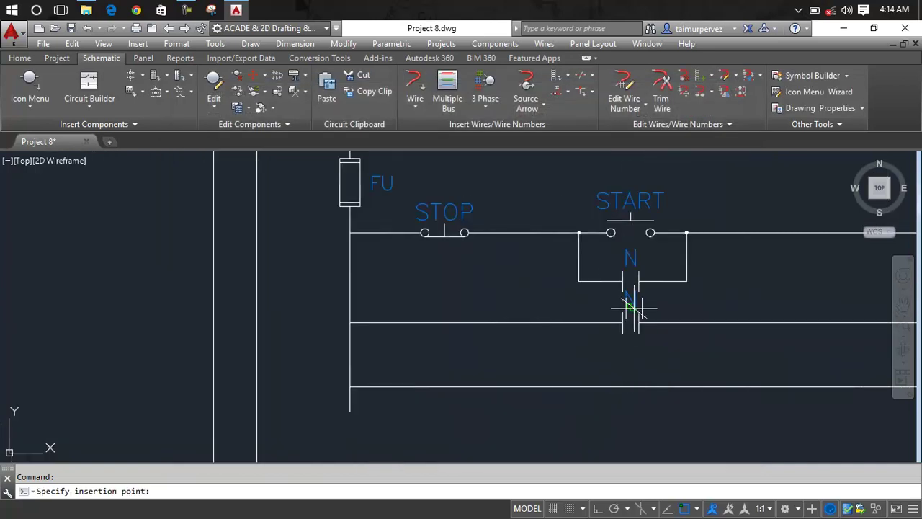
left_click(630, 388)
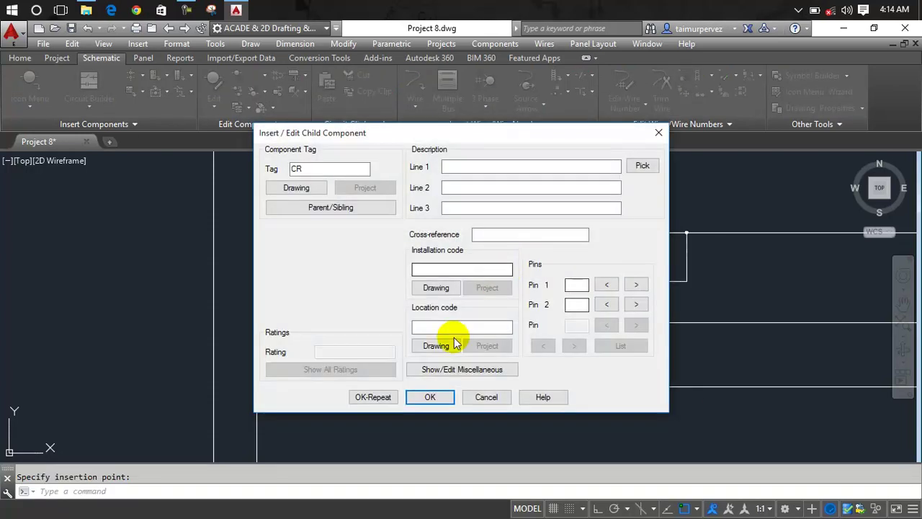
left_click(430, 397)
scroll(537, 355, "down", 4)
middle_click_drag(543, 355, 580, 295)
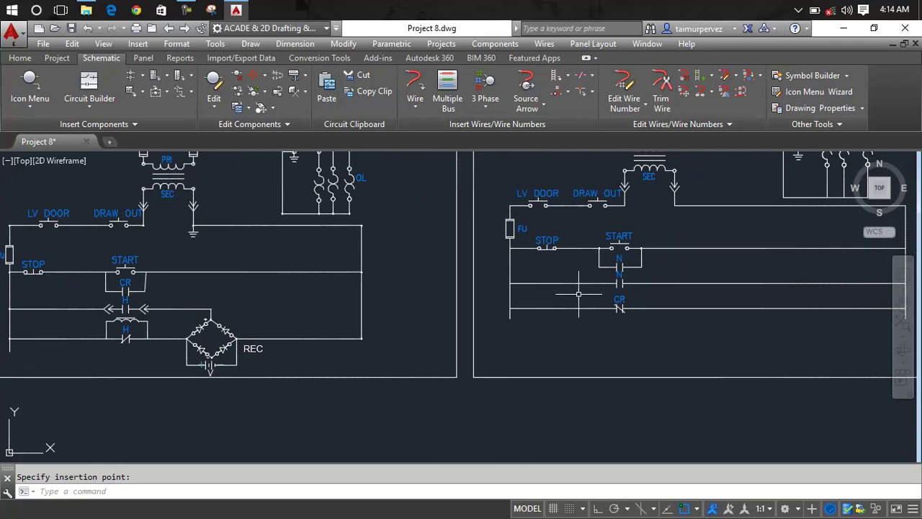
- Change the tag of the contact across START to CR via Edit Attribute
right_click(619, 260)
mouse_move(602, 319)
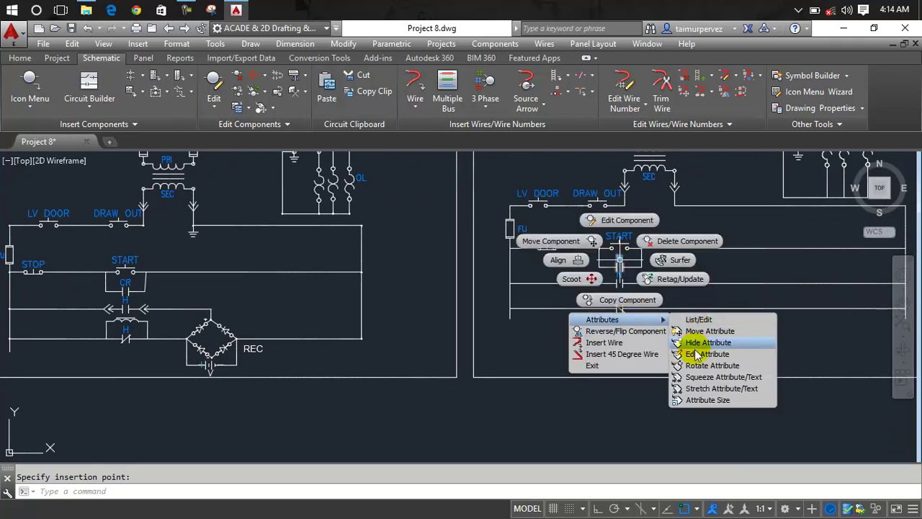
left_click(696, 353)
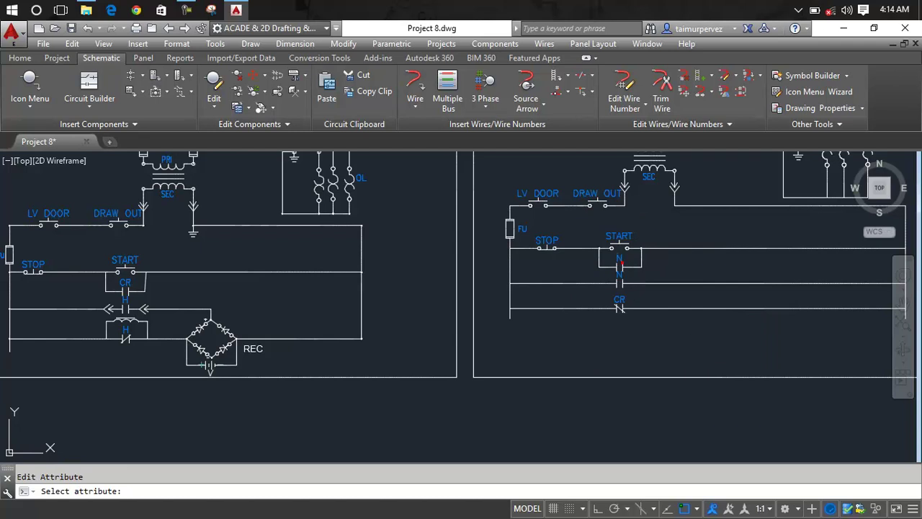
left_click(621, 264)
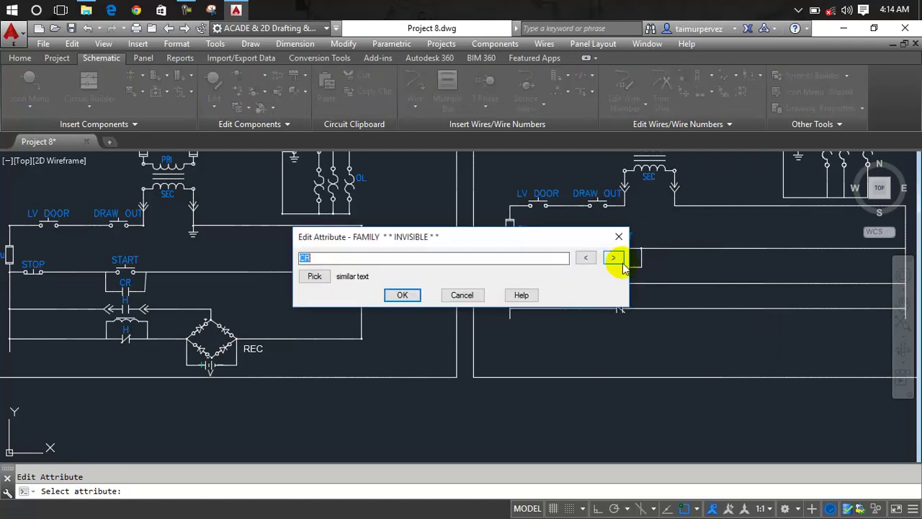
left_click(402, 296)
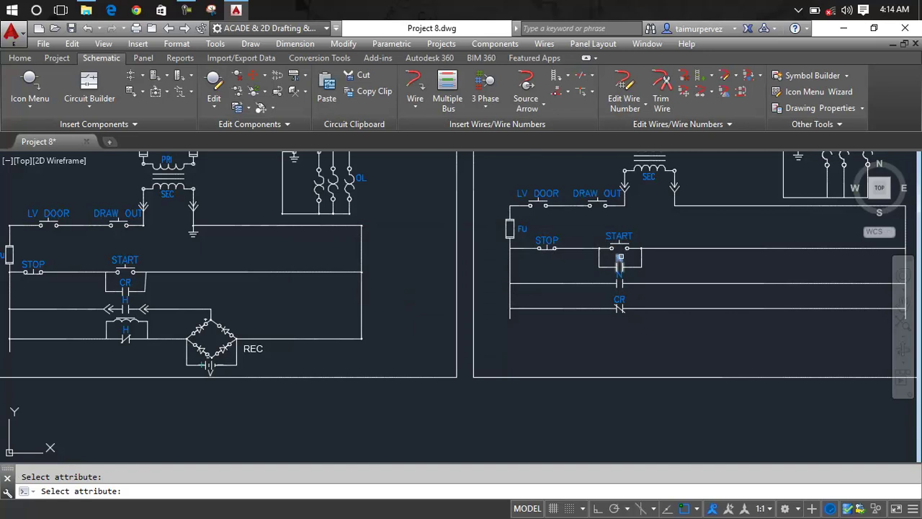
left_click(620, 259)
left_click(511, 257)
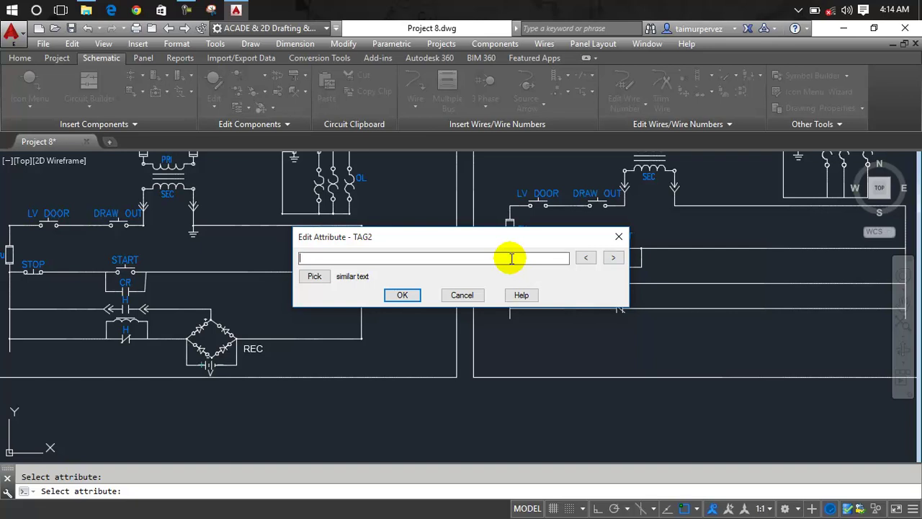
type("CR")
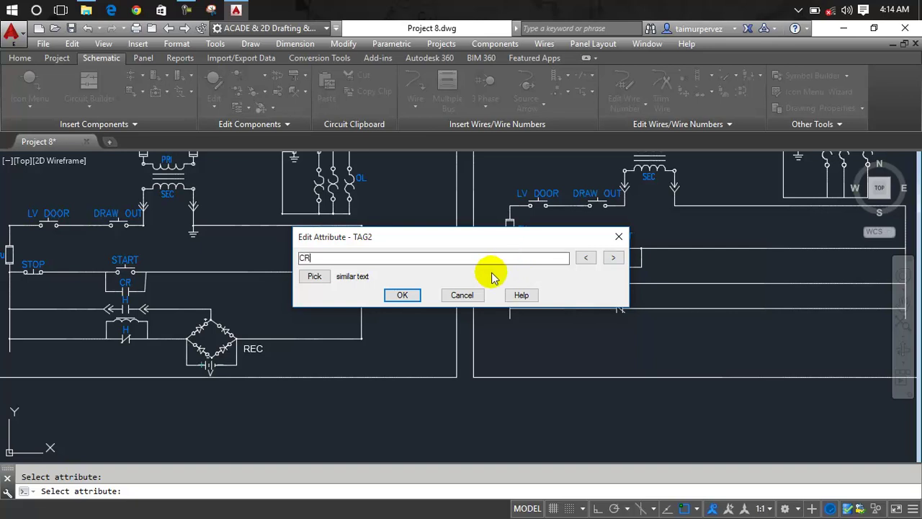
left_click(405, 295)
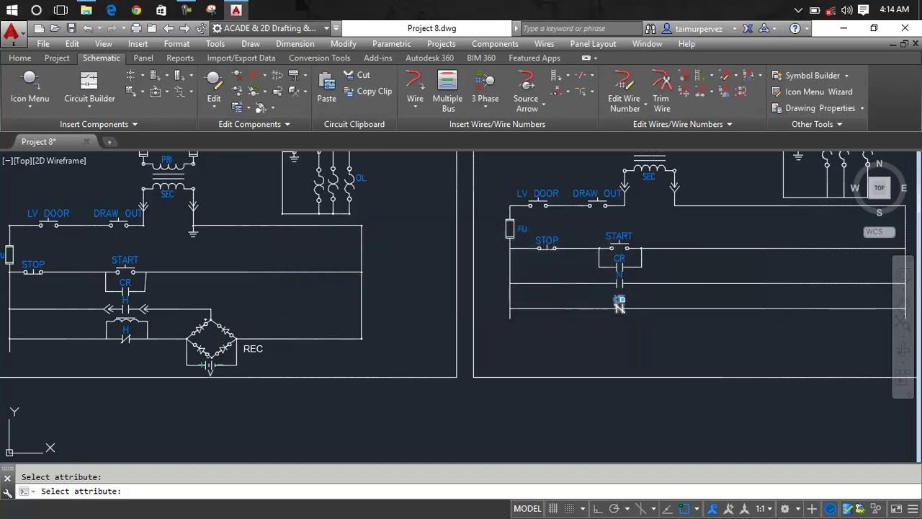
- Retag the two contacts on the rungs below as H
left_click(618, 302)
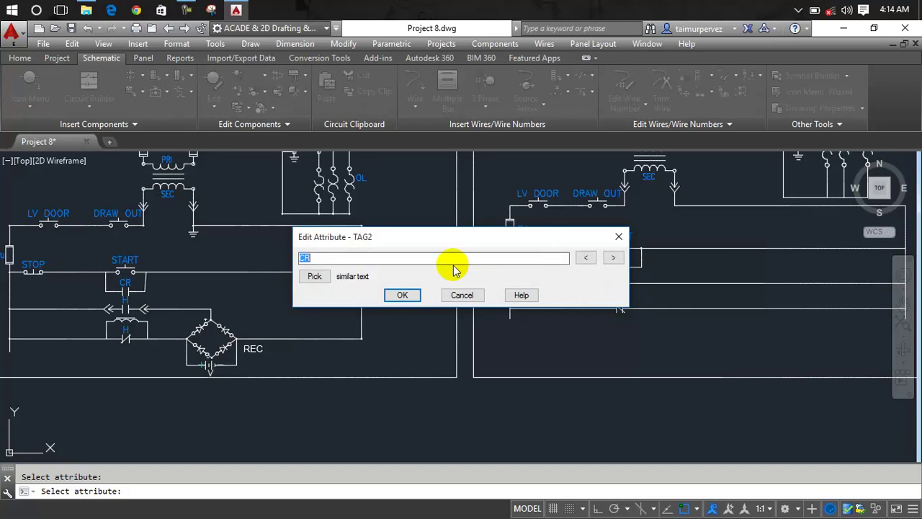
type("H")
left_click(408, 295)
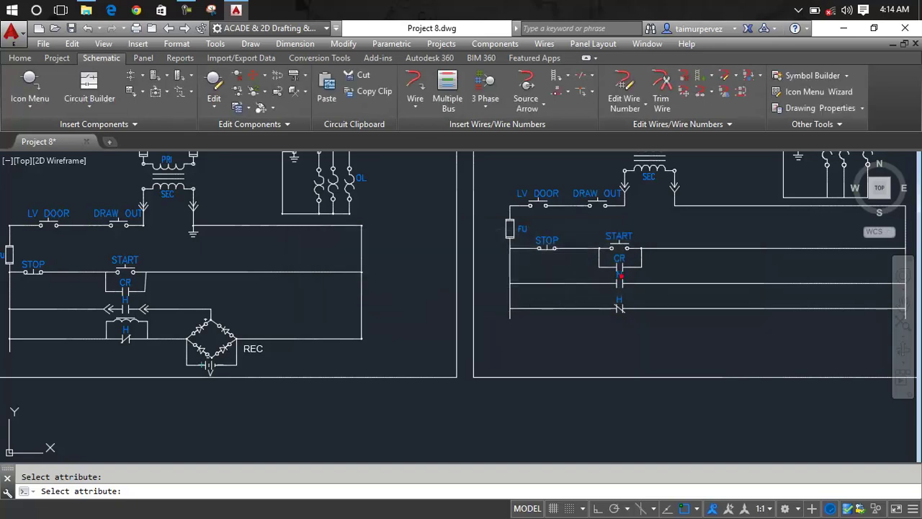
left_click(621, 275)
type("H")
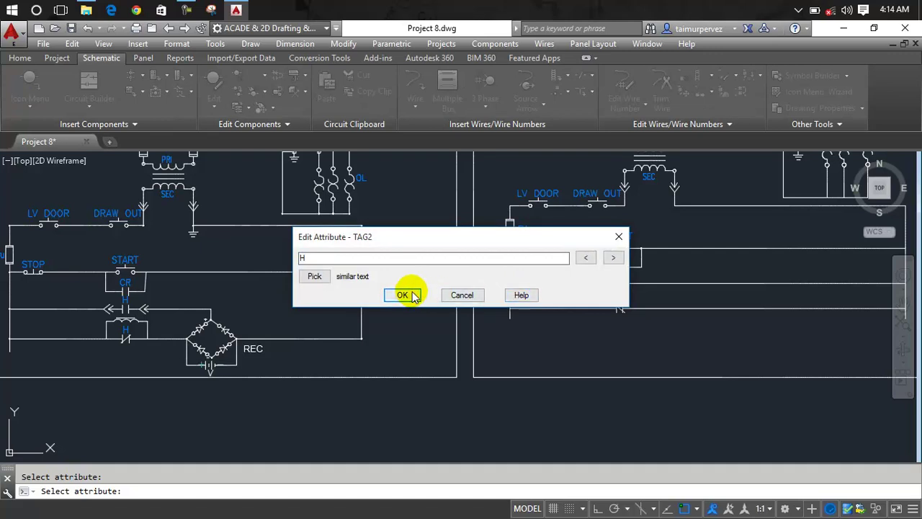
left_click(402, 295)
key("Escape")
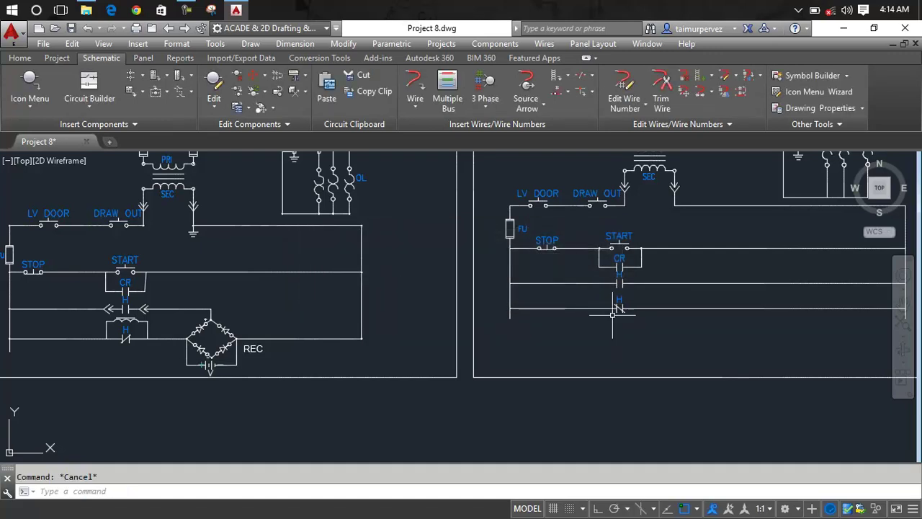
scroll(613, 314, "down", 3)
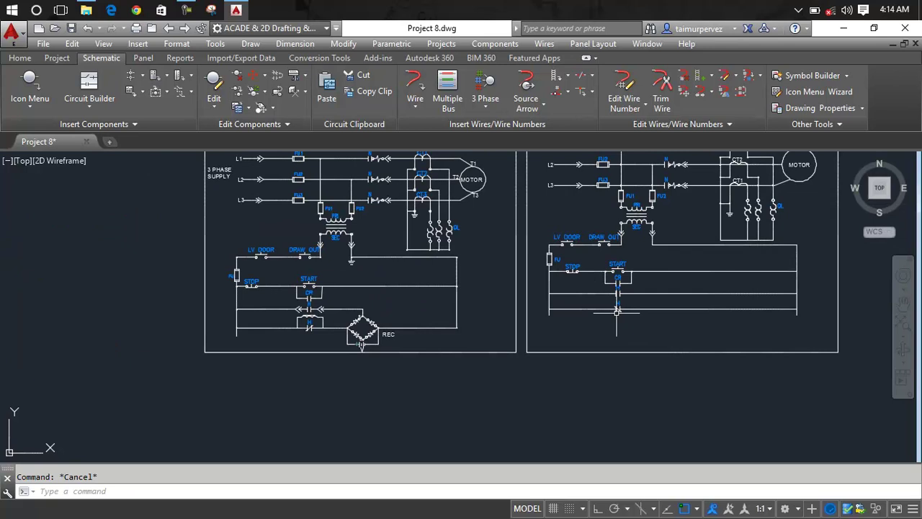
- Move the right circuit's lower wire slightly down to its new height
middle_click_drag(647, 312, 601, 312)
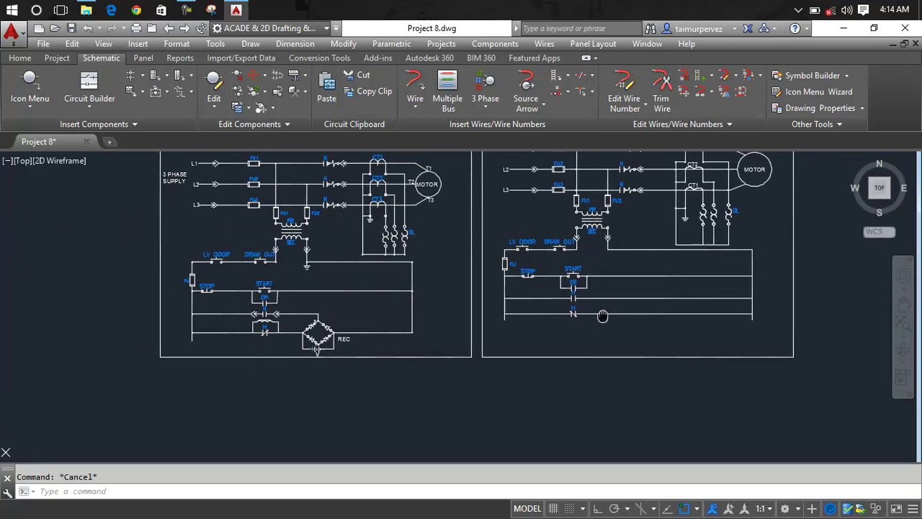
scroll(603, 307, "up", 2)
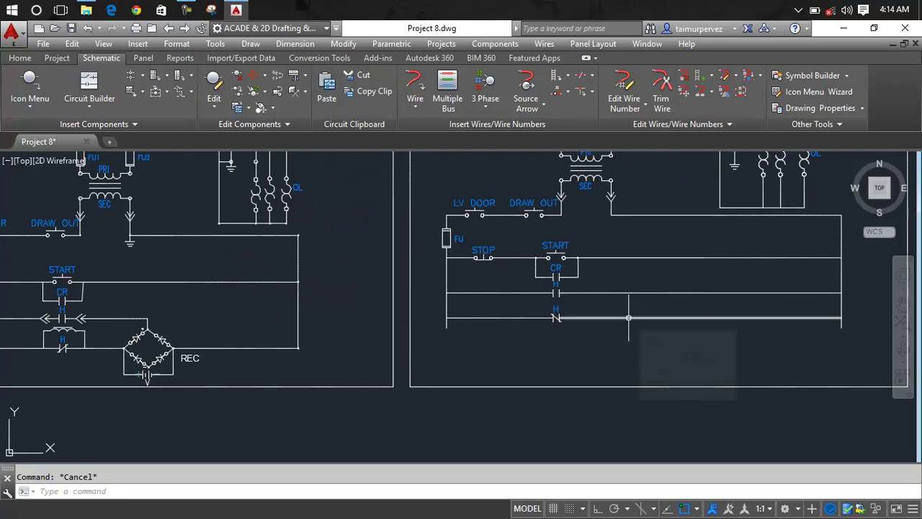
scroll(628, 316, "down", 2)
middle_click_drag(628, 317, 599, 296)
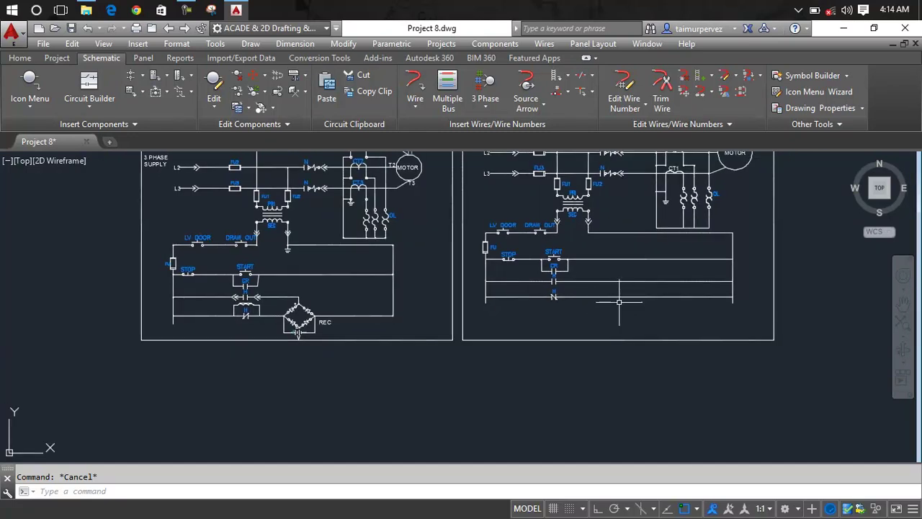
type("M")
key("Return")
left_click(604, 292)
left_click(538, 305)
key("Return")
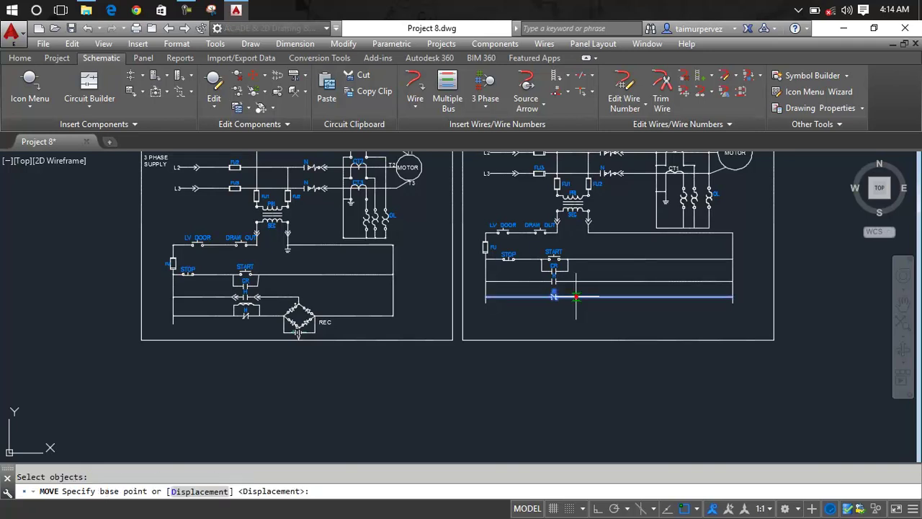
left_click(575, 296)
left_click(576, 305)
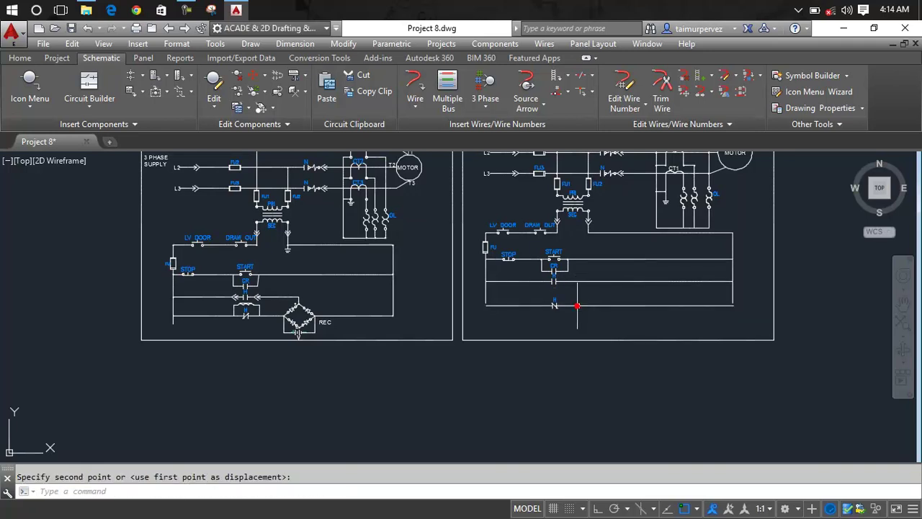
middle_click_drag(576, 306, 575, 295)
scroll(576, 295, "up", 2)
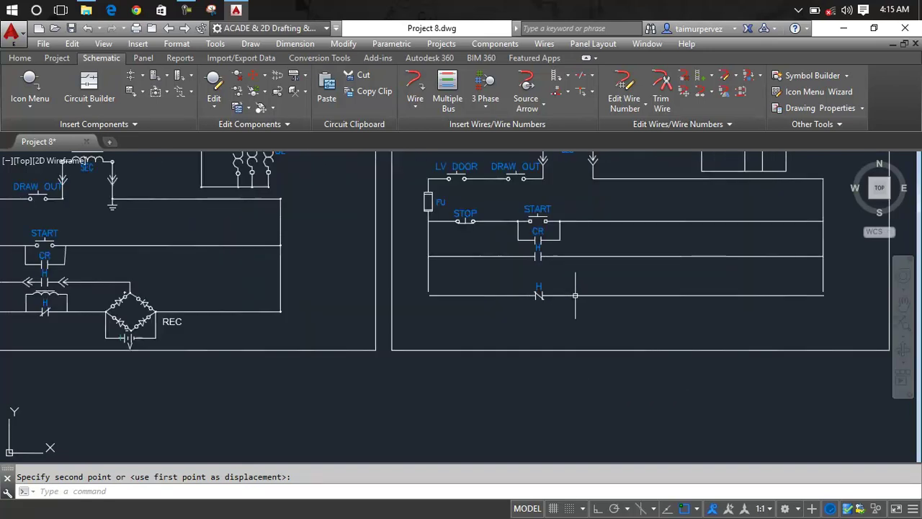
key("Escape")
- Chamfer the bottom wire into square corners with the left and right rails
type("c")
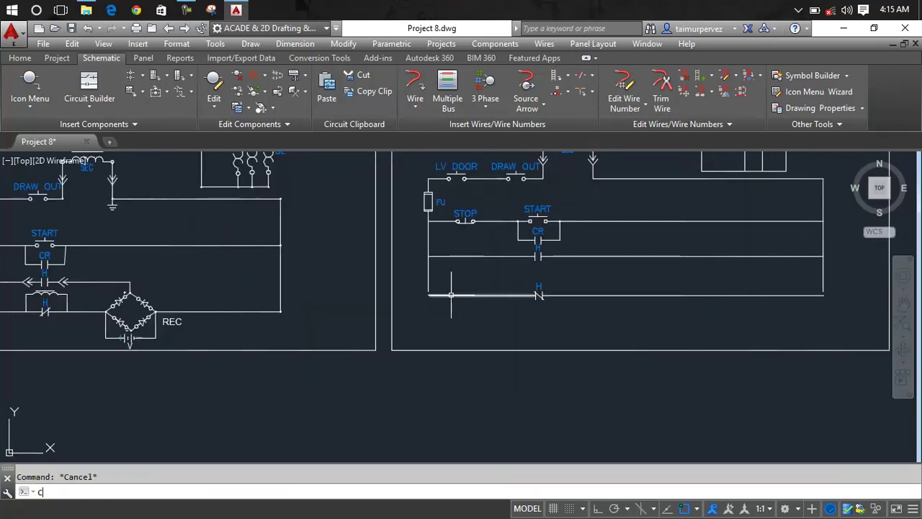
key("Return")
left_click(428, 280)
left_click(448, 295)
key("Return")
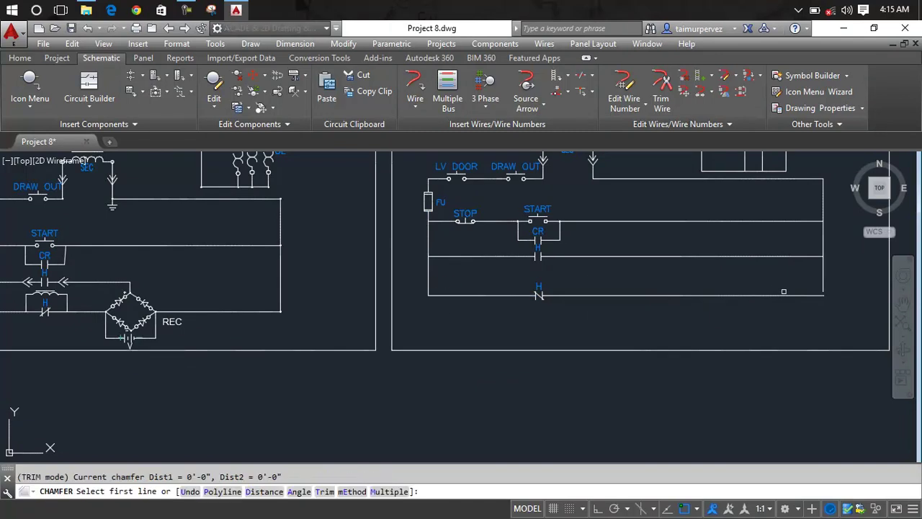
left_click(784, 294)
left_click(823, 283)
key("Return")
middle_click_drag(824, 281, 891, 269)
scroll(634, 282, "up", 2)
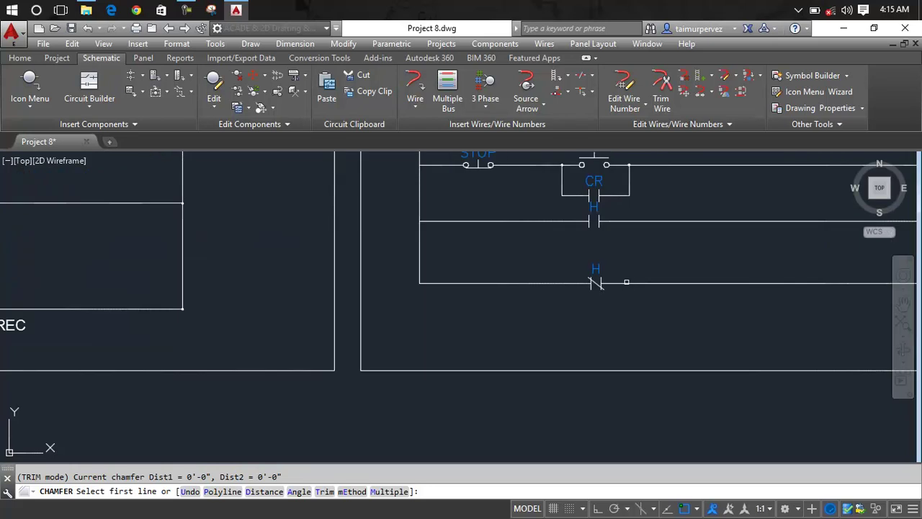
scroll(582, 322, "down", 2)
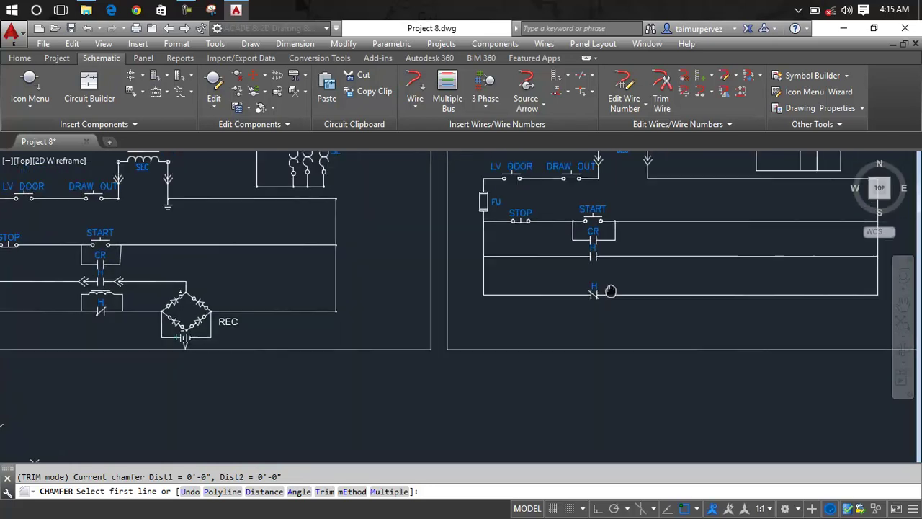
key("Escape")
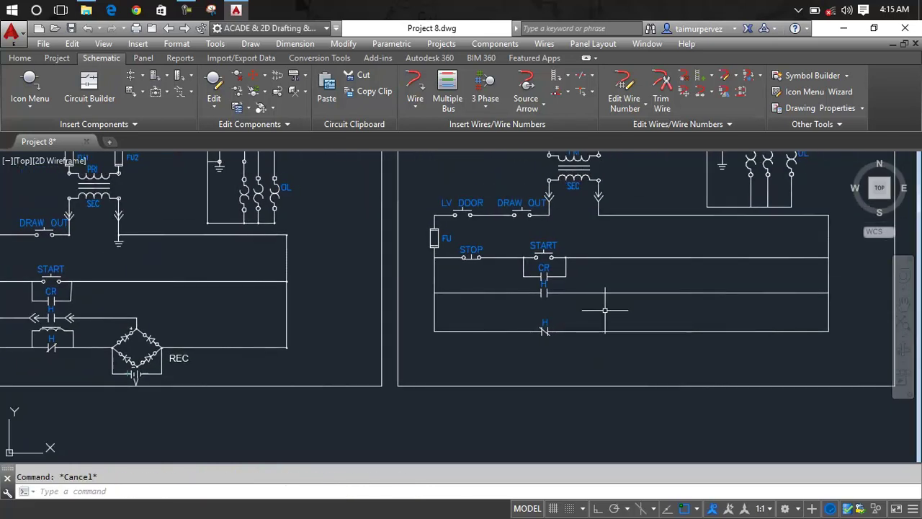
type("M")
- Move the H normally-open rung and its contact lower down the left rail
key("Return")
left_click(606, 308)
left_click(600, 290)
left_click(544, 292)
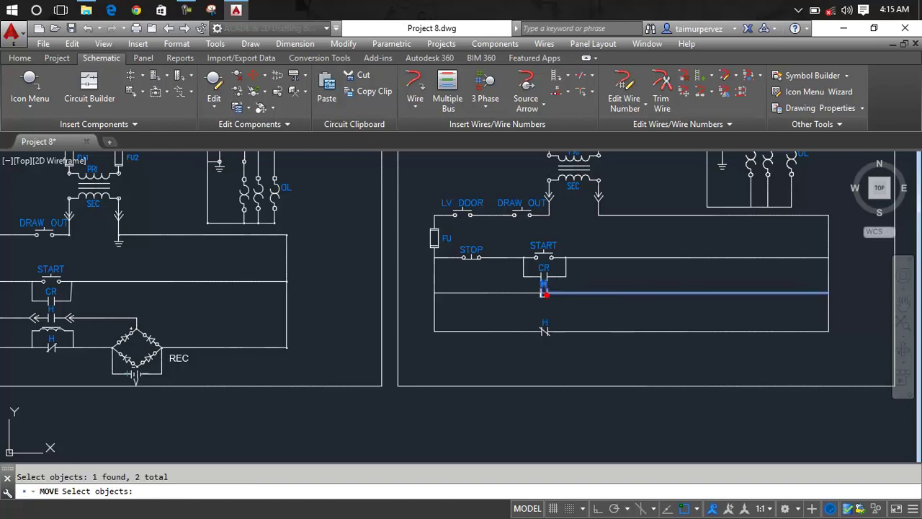
key("Return")
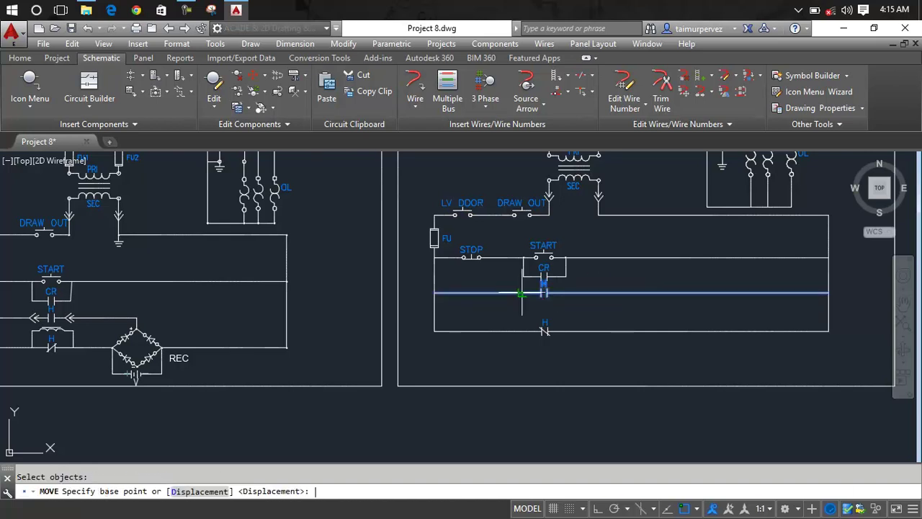
scroll(452, 293, "up", 2)
scroll(453, 293, "up", 4)
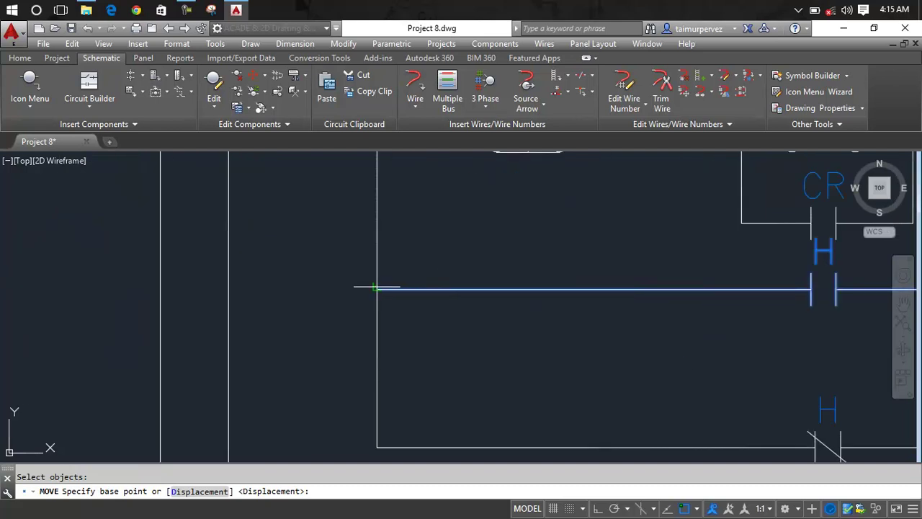
left_click(376, 289)
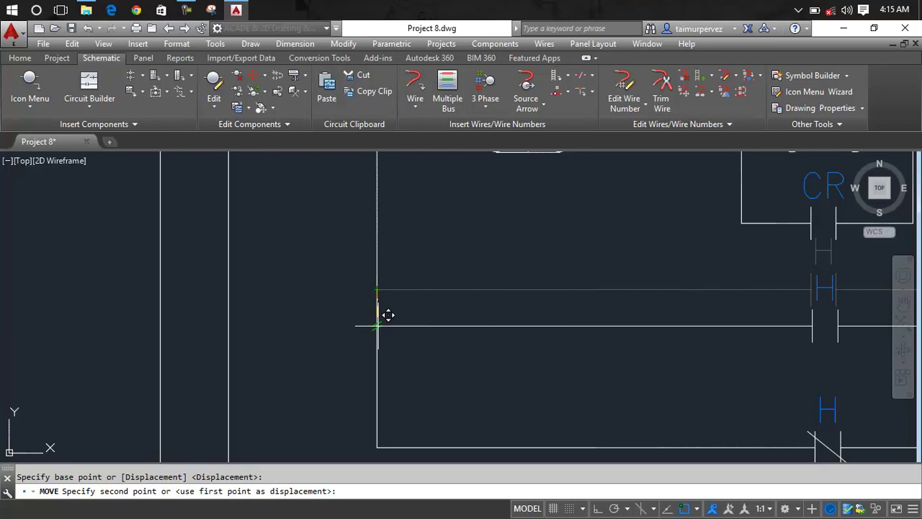
left_click(377, 325)
scroll(454, 324, "down", 3)
scroll(505, 338, "down", 4)
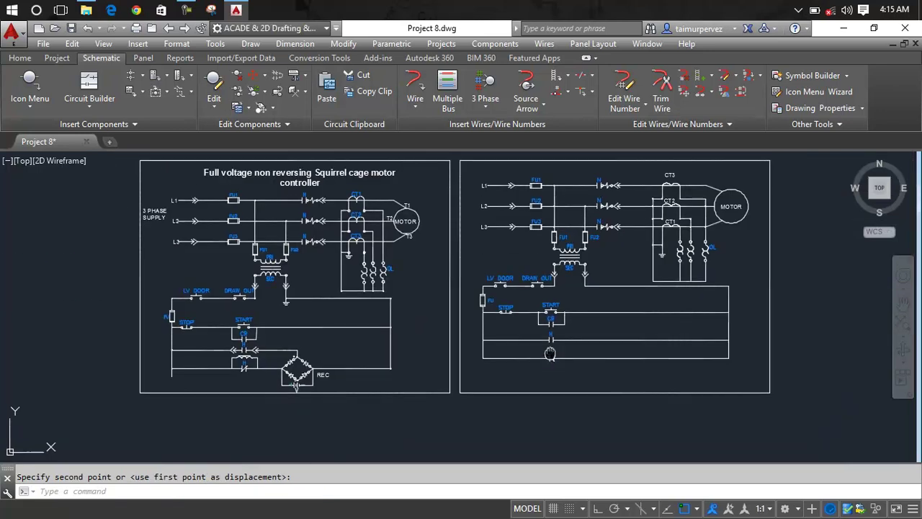
middle_click_drag(549, 353, 564, 297)
key("Escape")
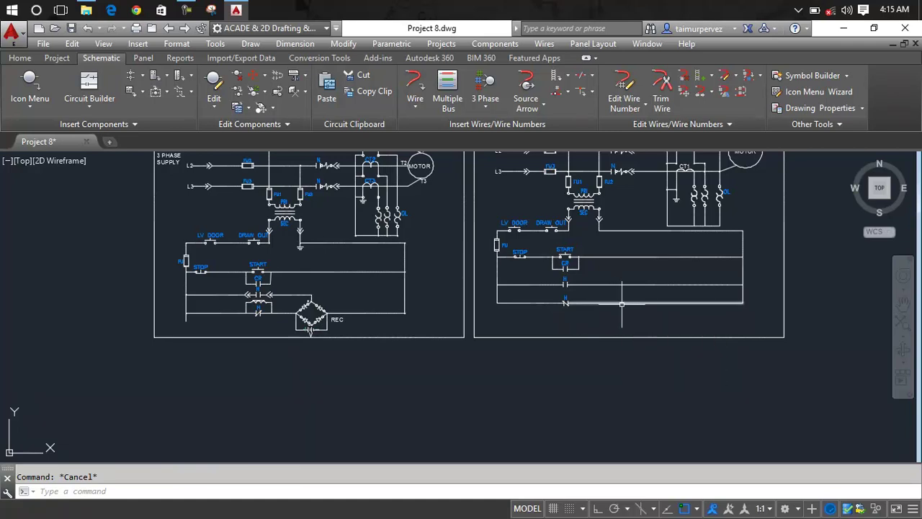
- Move the H normally-closed contact down onto the bottom rung
type("m")
key("Return")
left_click(556, 308)
left_click(565, 303)
key("Return")
left_click(564, 302)
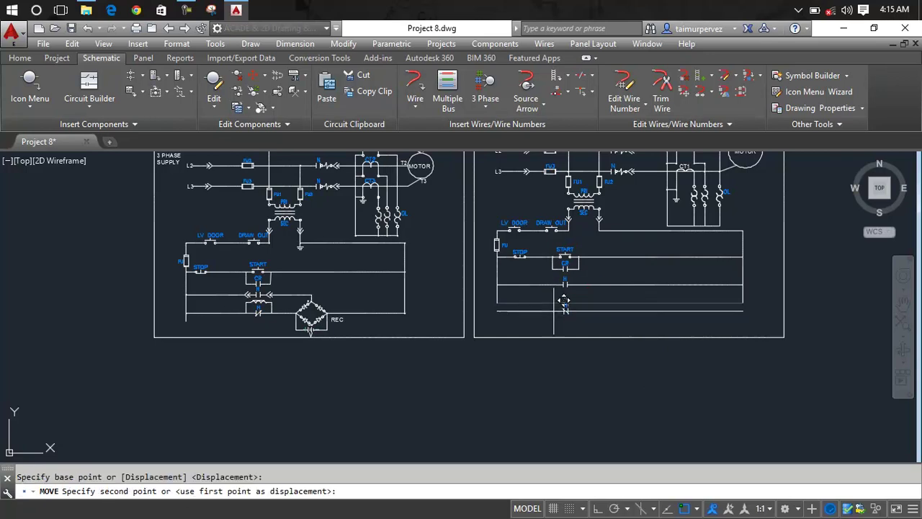
left_click(565, 311)
key("Escape")
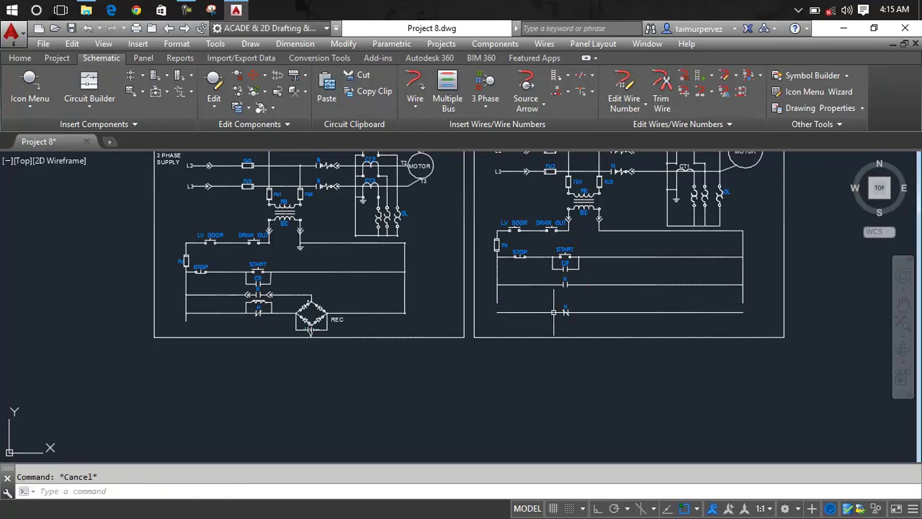
- Chamfer the bottom rung's corners, joining its right part to the right rail
type("CHA")
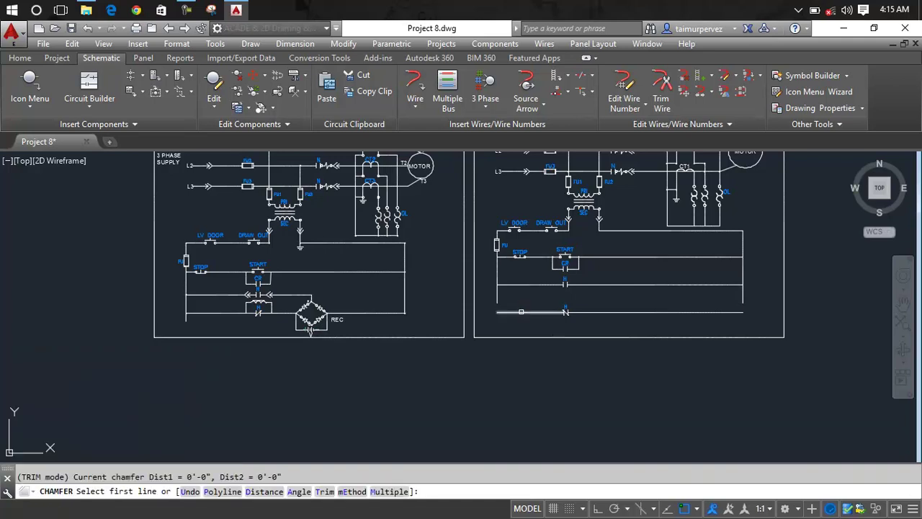
left_click(523, 312)
left_click(497, 290)
key("Return")
left_click(701, 312)
left_click(743, 292)
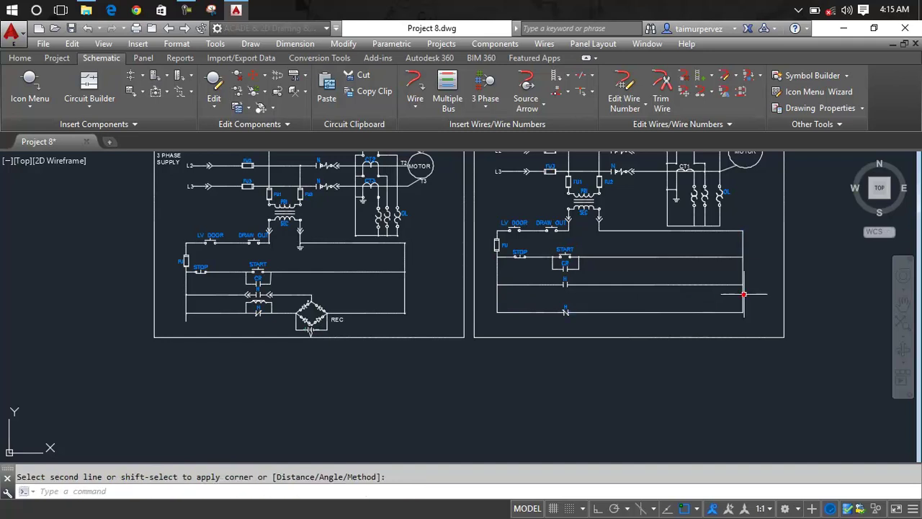
key("Escape")
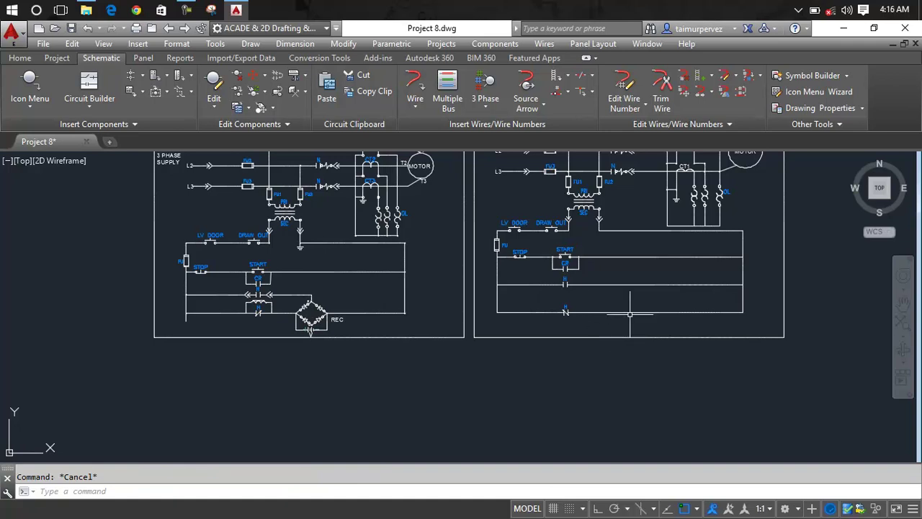
- Pan and zoom to review the STOP/START/H rungs, REC circuit and right-hand circuit
scroll(630, 314, "up", 4)
mouse_move(634, 309)
middle_mouse_down()
mouse_move(792, 333)
mouse_move(855, 329)
middle_mouse_up()
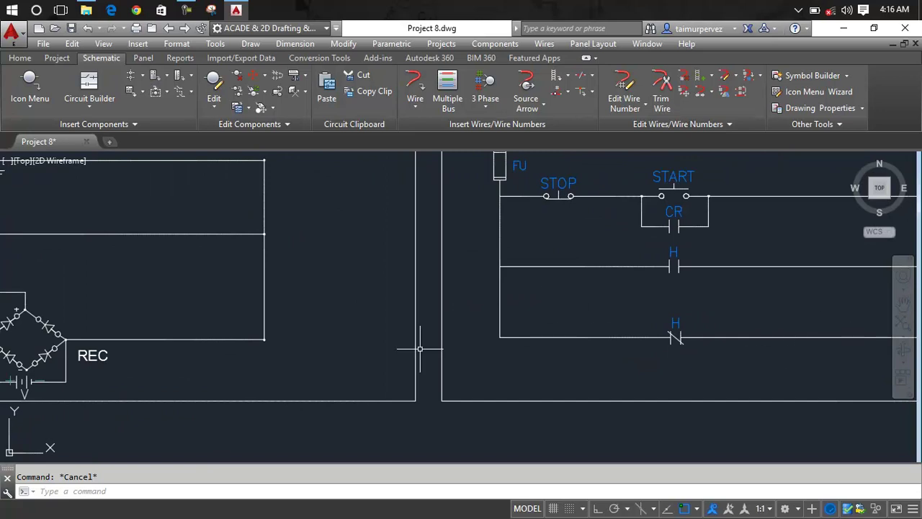
scroll(420, 349, "down", 2)
scroll(498, 334, "down", 1)
scroll(531, 334, "up", 3)
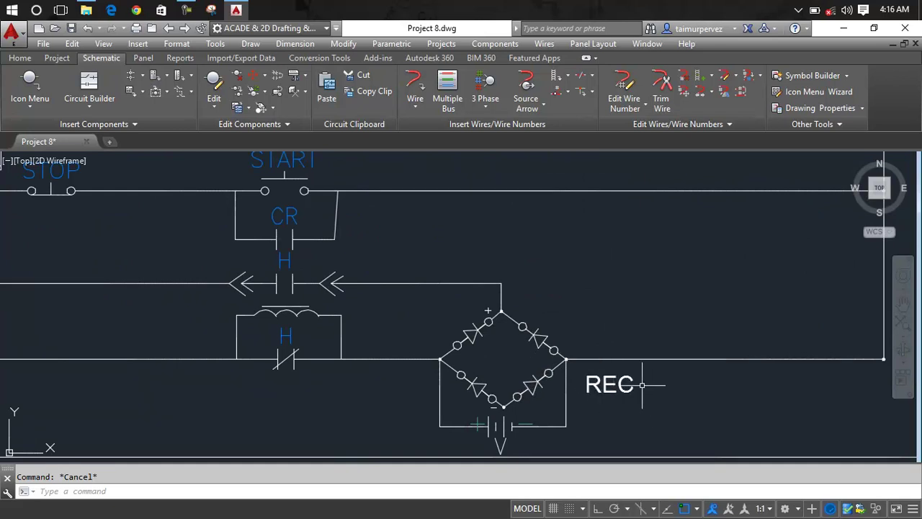
scroll(627, 384, "down", 1)
middle_click_drag(618, 382, 504, 344)
scroll(505, 344, "down", 1)
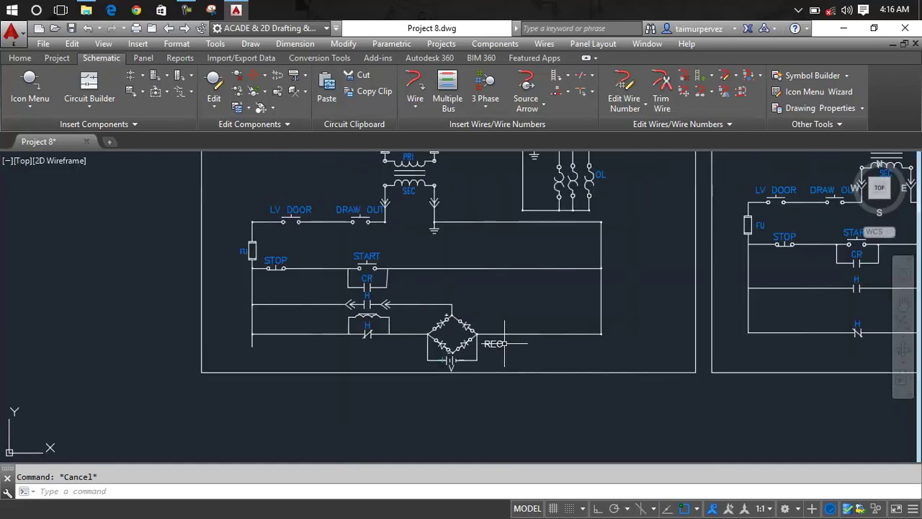
scroll(504, 344, "down", 1)
scroll(382, 330, "up", 3)
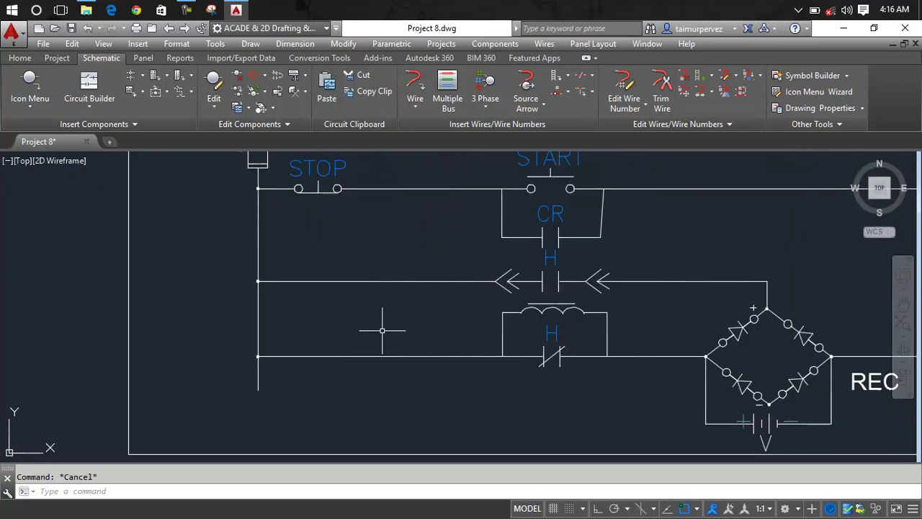
scroll(381, 331, "down", 3)
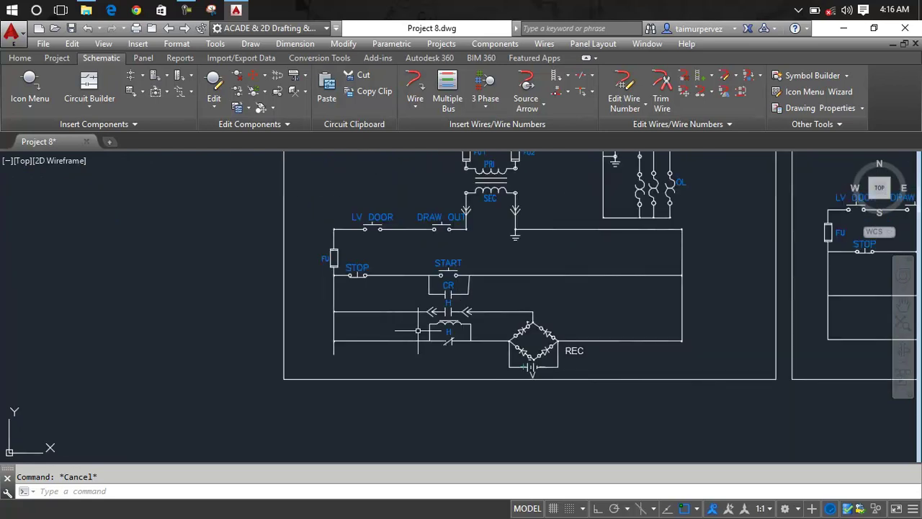
middle_click_drag(579, 325, 212, 354)
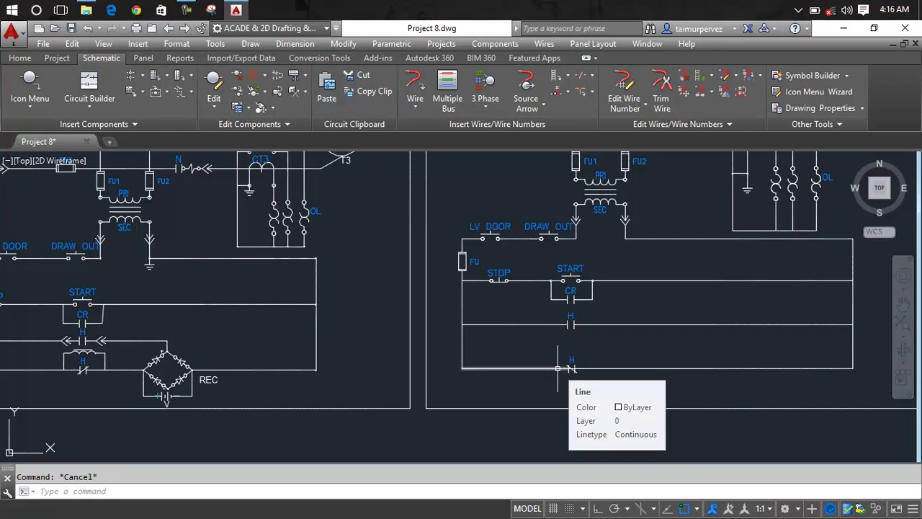
- Draw one short line from the bottom rung rising up-right, just right of the H contact
middle_click_drag(613, 344, 540, 345)
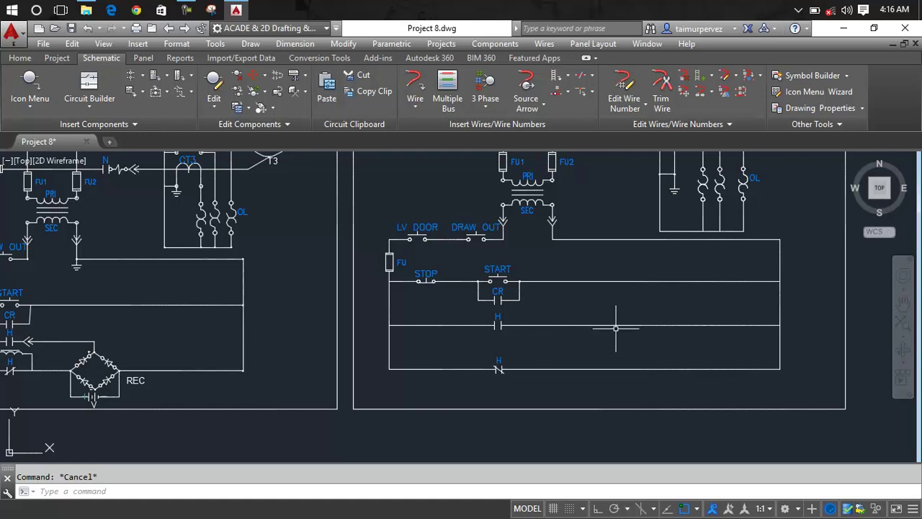
key("Return")
left_click(574, 369)
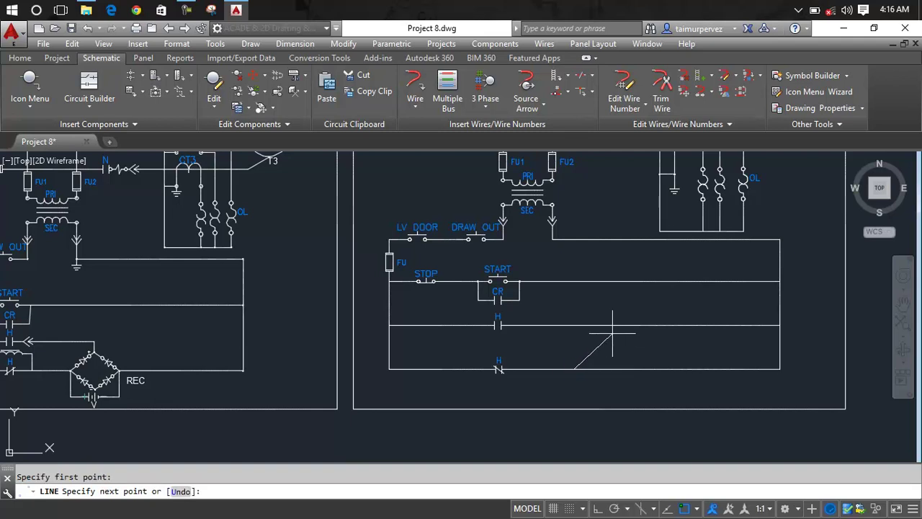
key("Escape")
type("L")
key("Return")
left_click(547, 369)
left_click(578, 336)
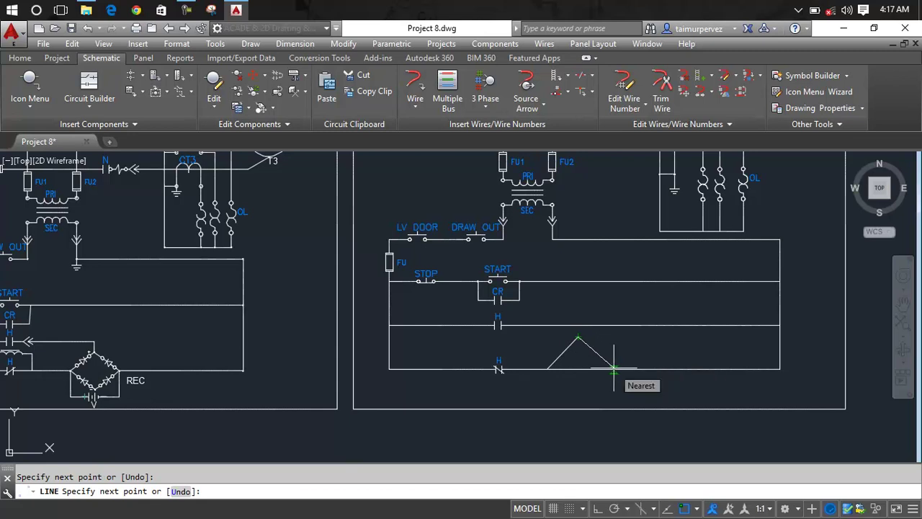
key("Escape")
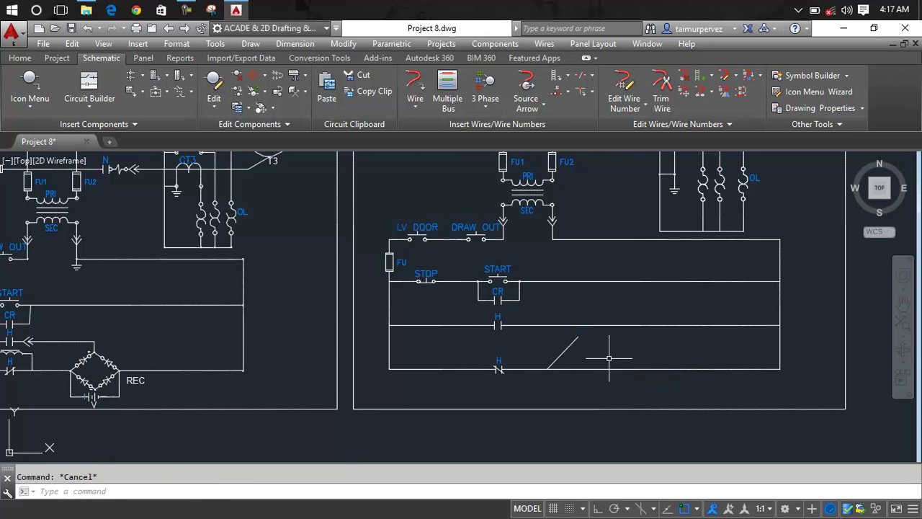
- Mirror the diagonal about a vertical axis with Ortho on, forming a triangle
type("MI")
key("Return")
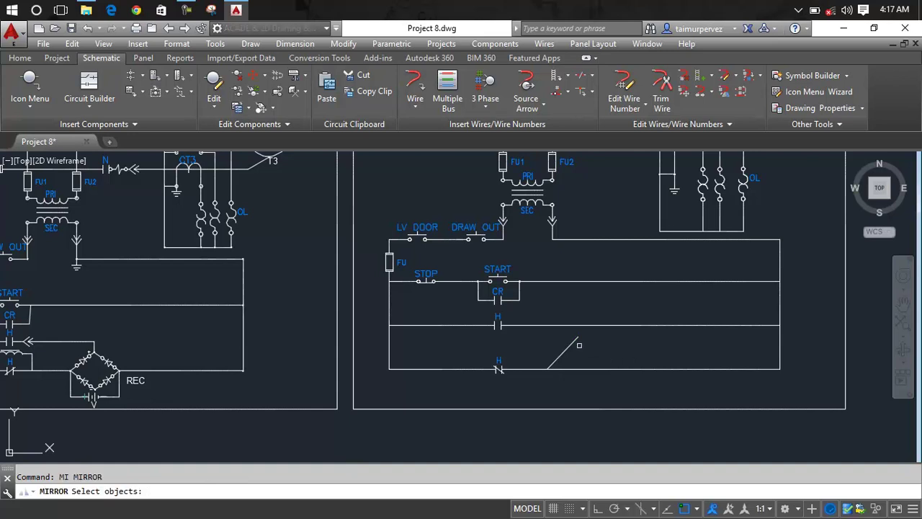
left_click(576, 340)
key("Return")
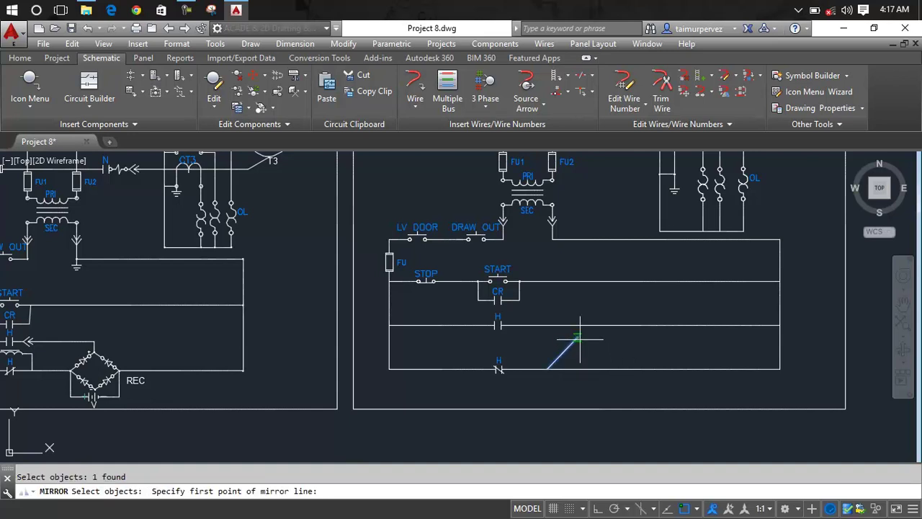
left_click(578, 336)
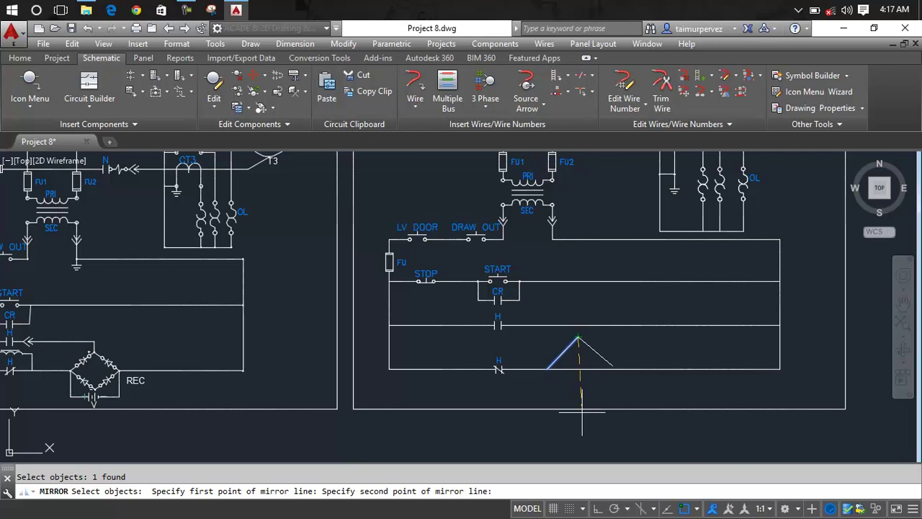
key("F8")
left_click(582, 412)
key("Return")
key("Escape")
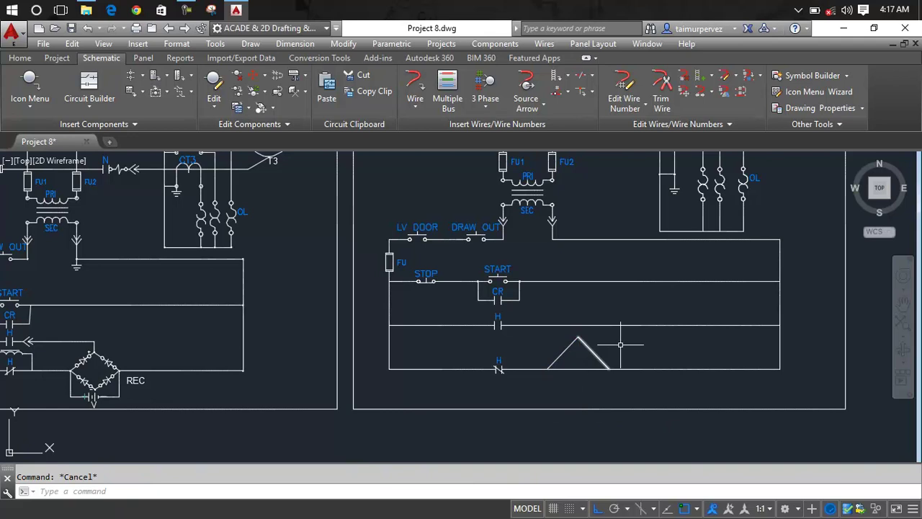
- Mirror the triangle's two sides about its base to complete the diamond
type("Mi")
key("Return")
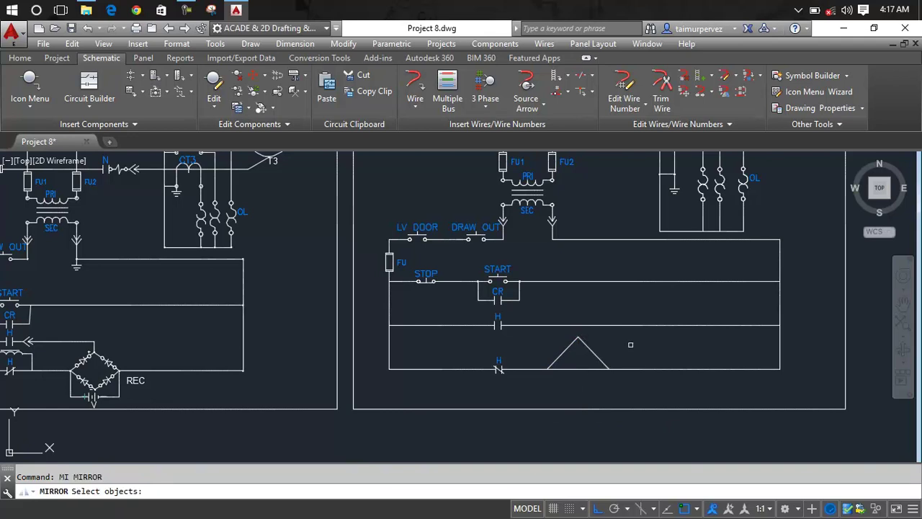
left_click(625, 328)
left_click(542, 377)
key("Return")
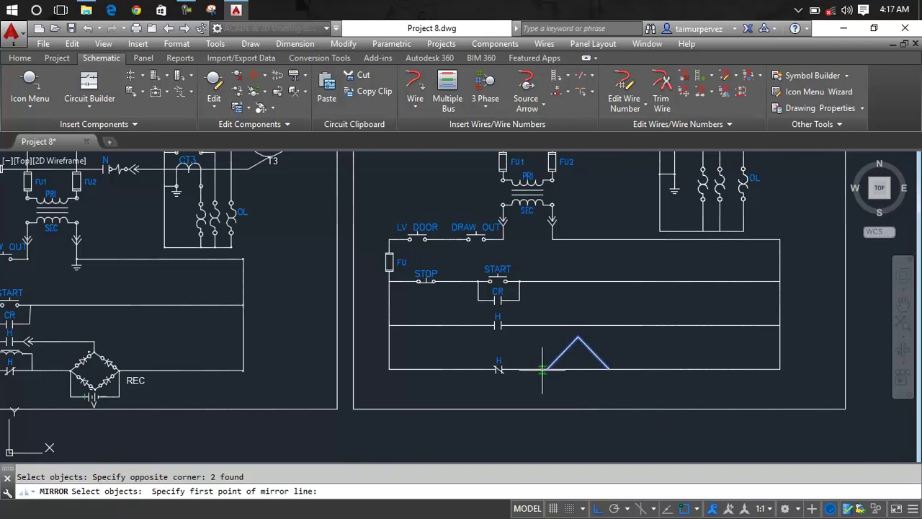
left_click(542, 370)
left_click(634, 365)
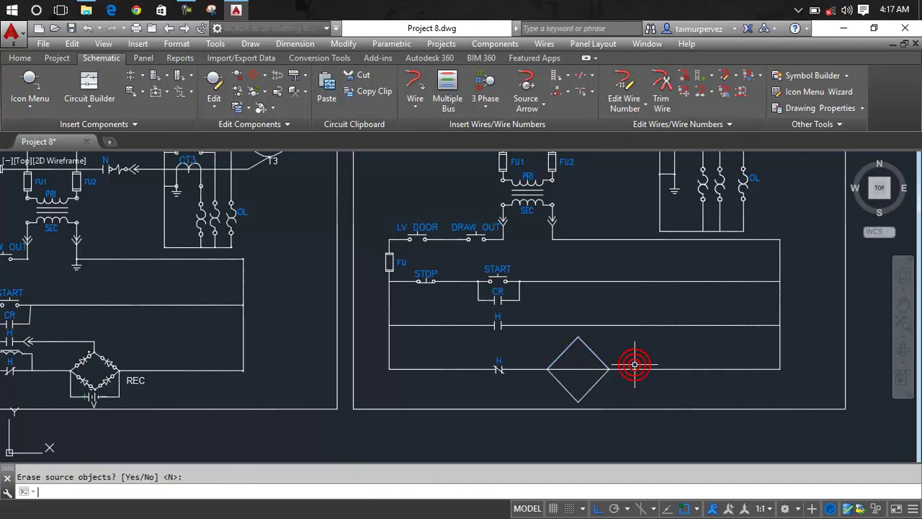
key("Escape")
middle_click_drag(574, 368, 606, 340)
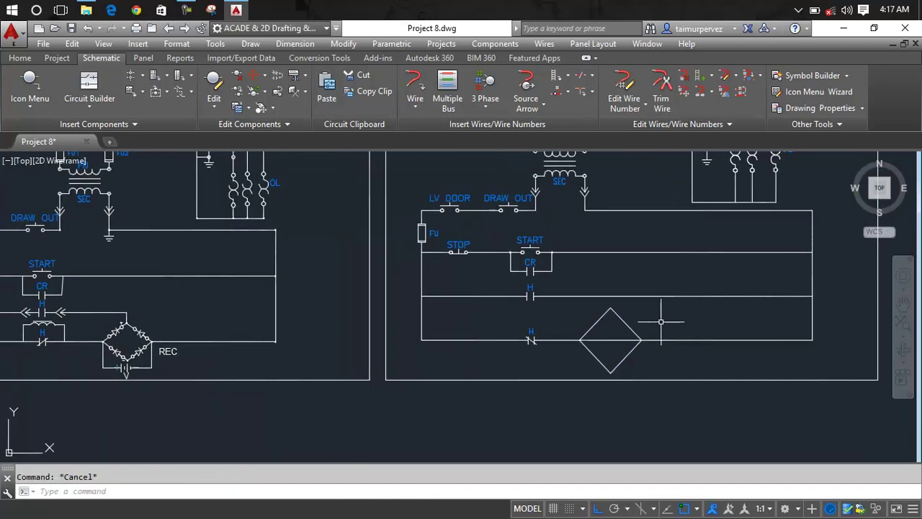
- Start moving the bottom rung, contact and diamond, then cancel, leaving them in place
scroll(661, 322, "down", 2)
scroll(661, 322, "down", 1)
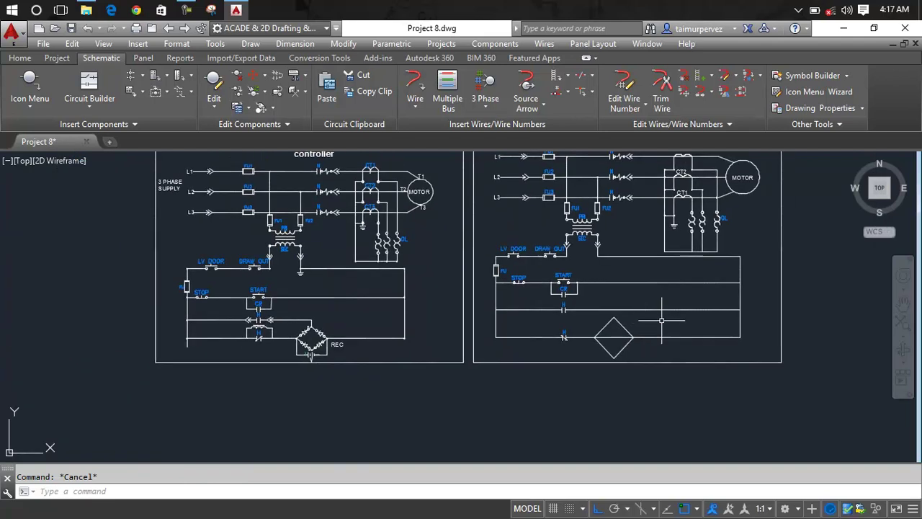
left_click_drag(662, 321, 553, 348)
left_click(537, 352)
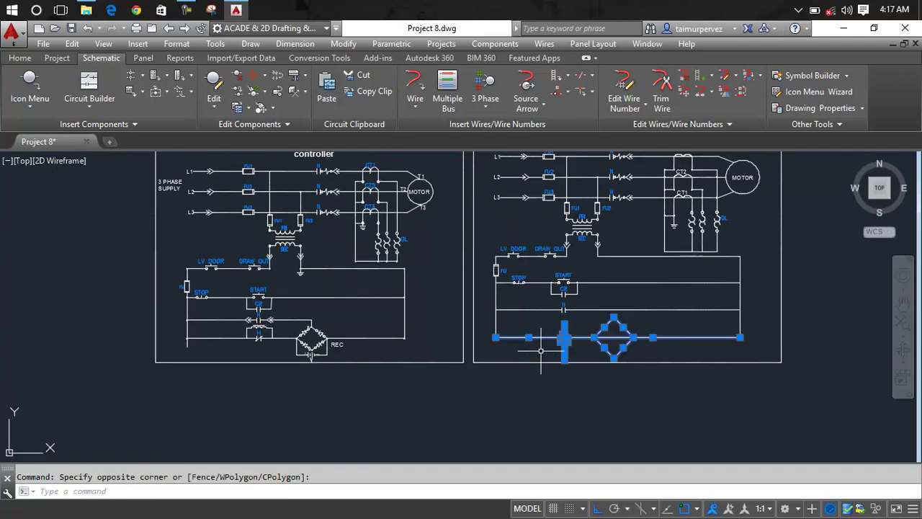
type("m")
key("Return")
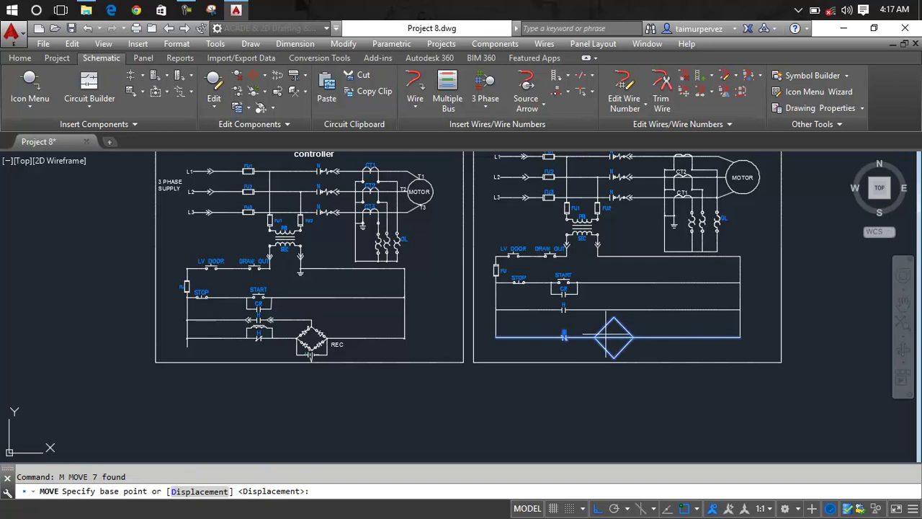
scroll(613, 335, "up", 4)
left_click(621, 346)
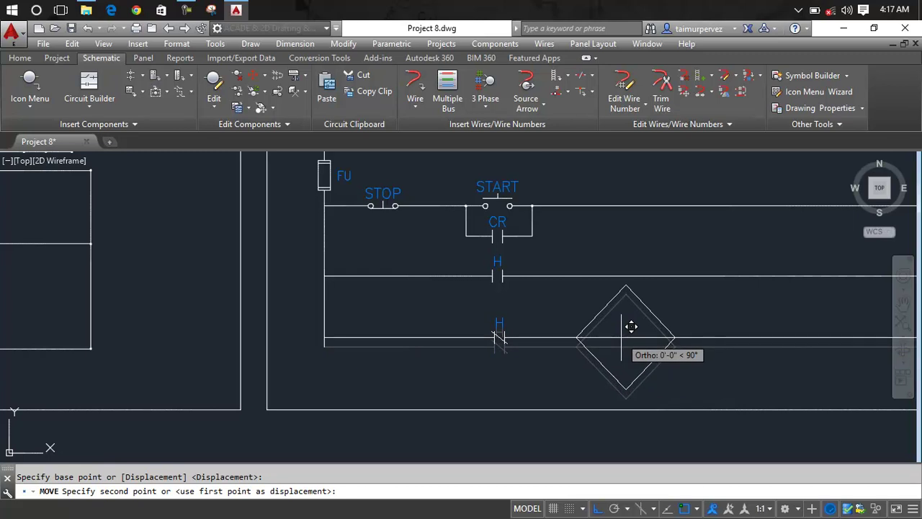
key("Escape")
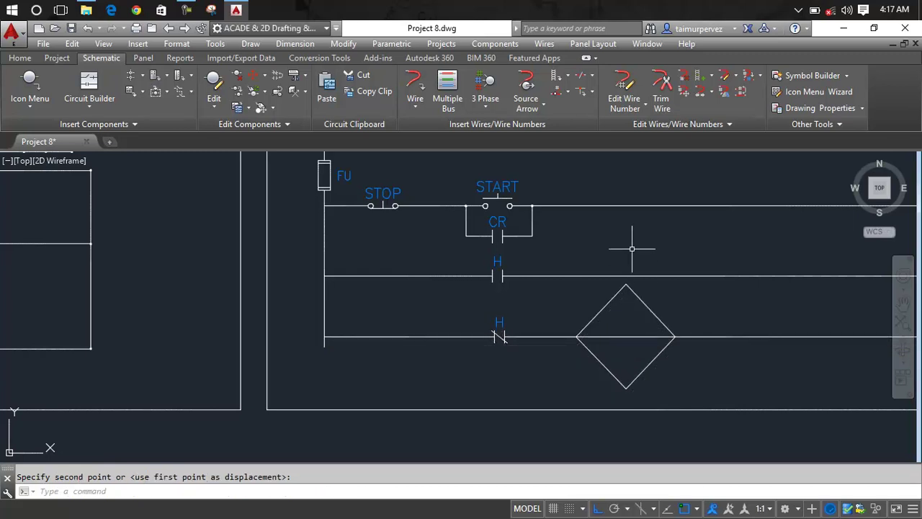
type("M")
- Move the upper H-contact rung slightly up to clear the diamond's top
key("Return")
left_click(627, 248)
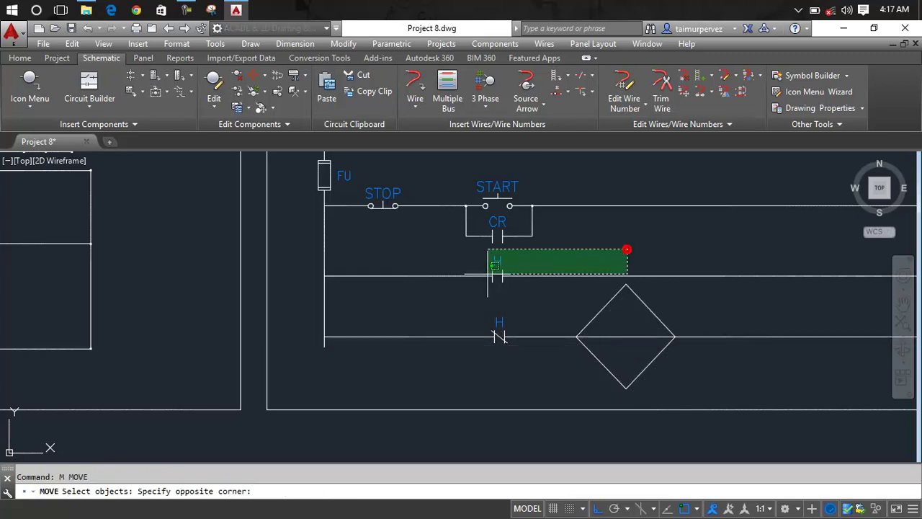
left_click(439, 285)
key("Return")
left_click(531, 275)
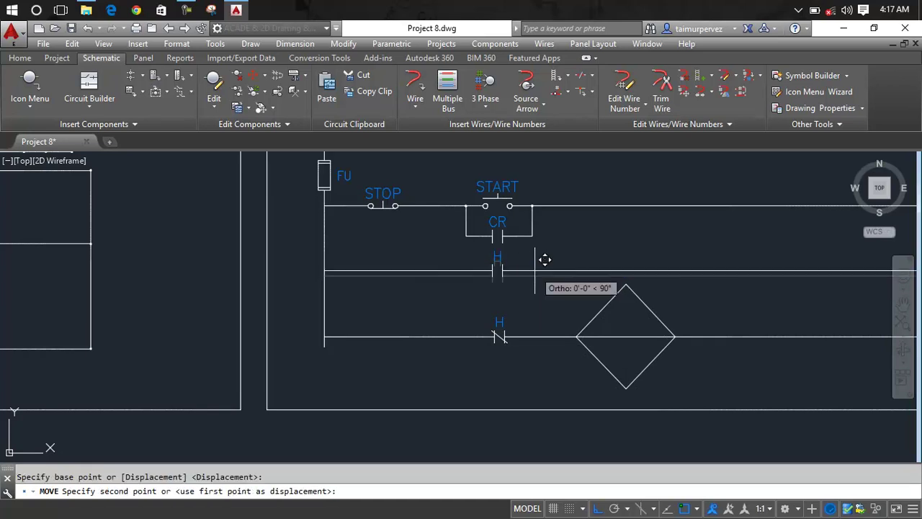
left_click(535, 268)
- Recentre the right-hand schematic and open the Insert Component symbol catalog
scroll(593, 283, "down", 2)
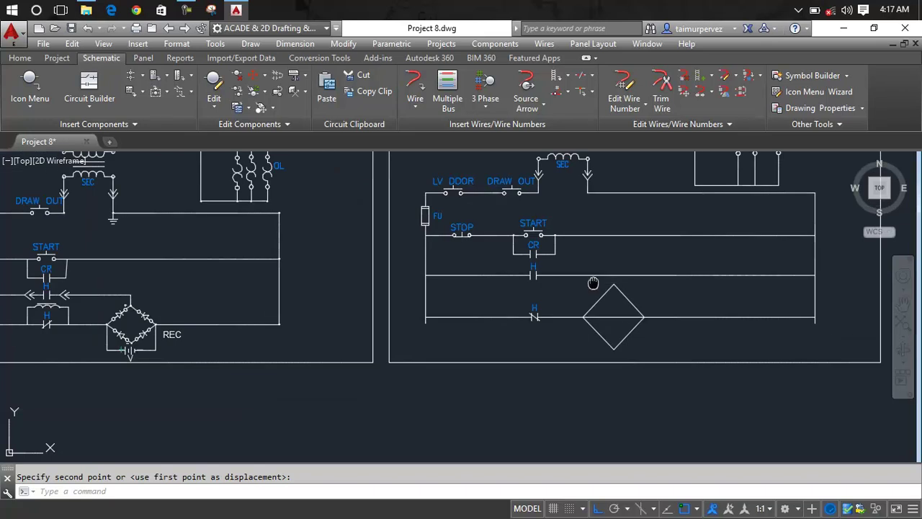
middle_click_drag(594, 281, 644, 296)
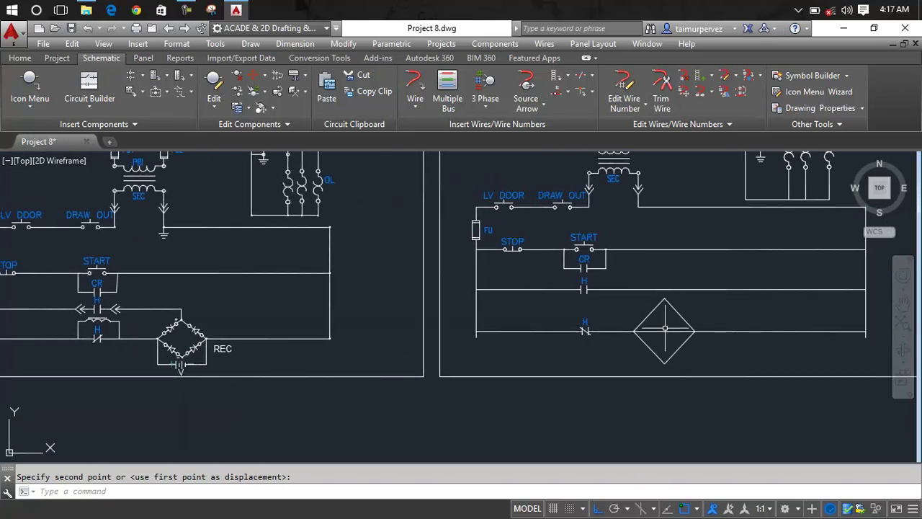
scroll(640, 313, "up", 4)
scroll(644, 309, "down", 2)
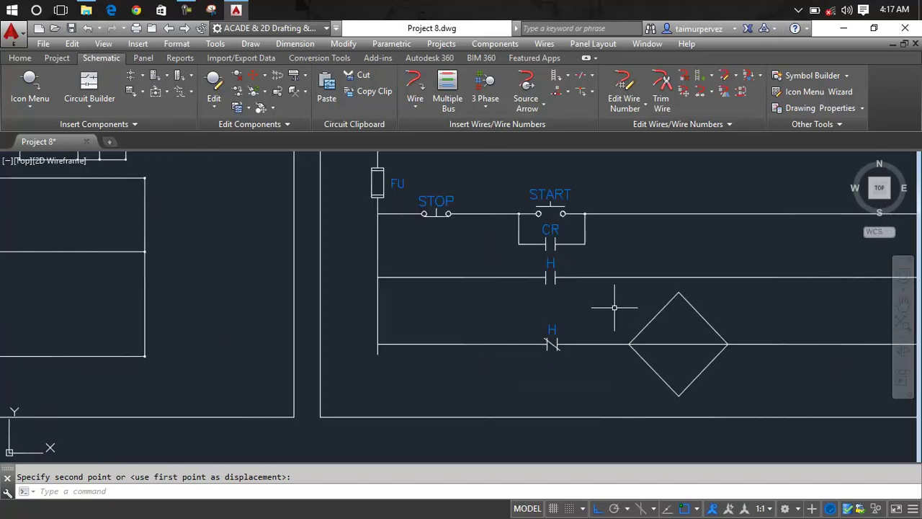
left_click(37, 86)
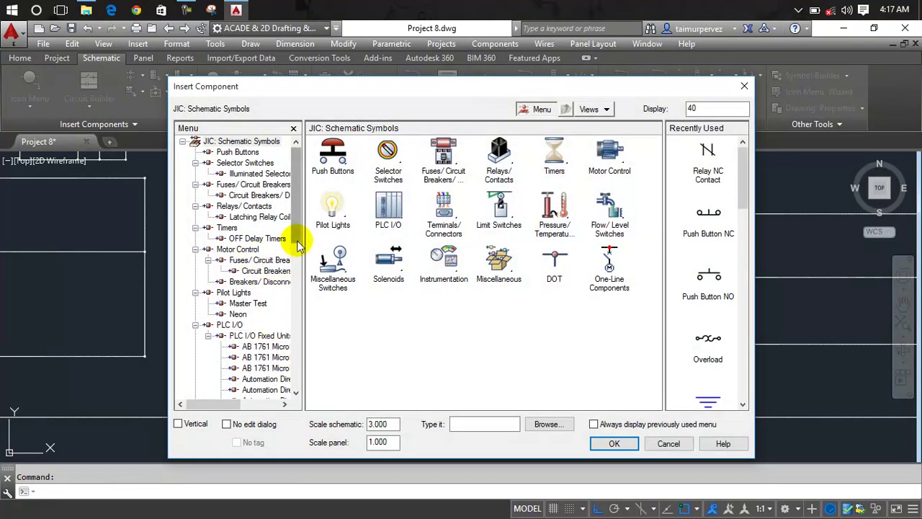
- Browse to the JIC Electronics symbols and choose Diode with Pins
left_click(298, 244)
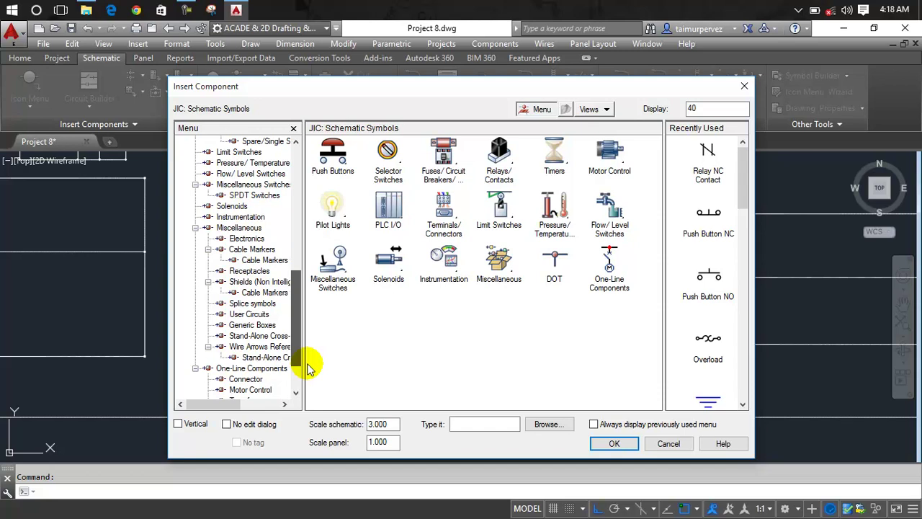
scroll(306, 371, "down", 2)
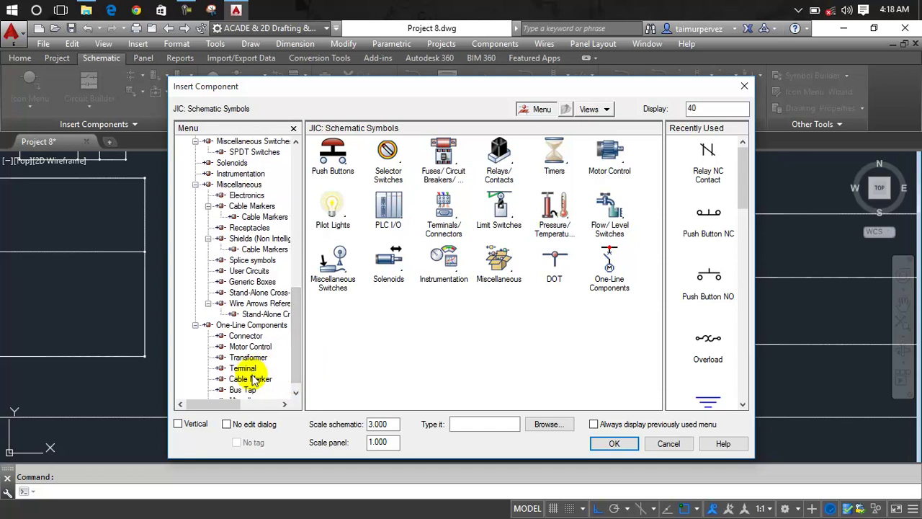
scroll(295, 366, "down", 1)
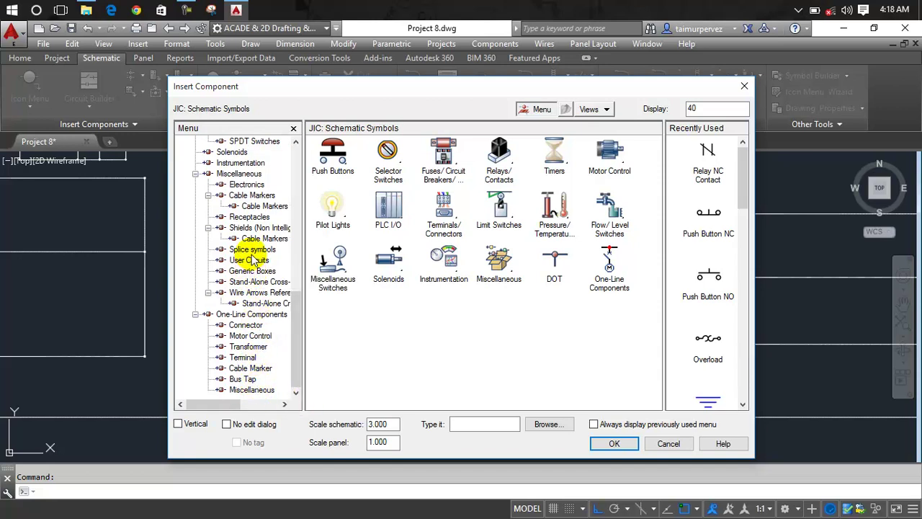
left_click(247, 184)
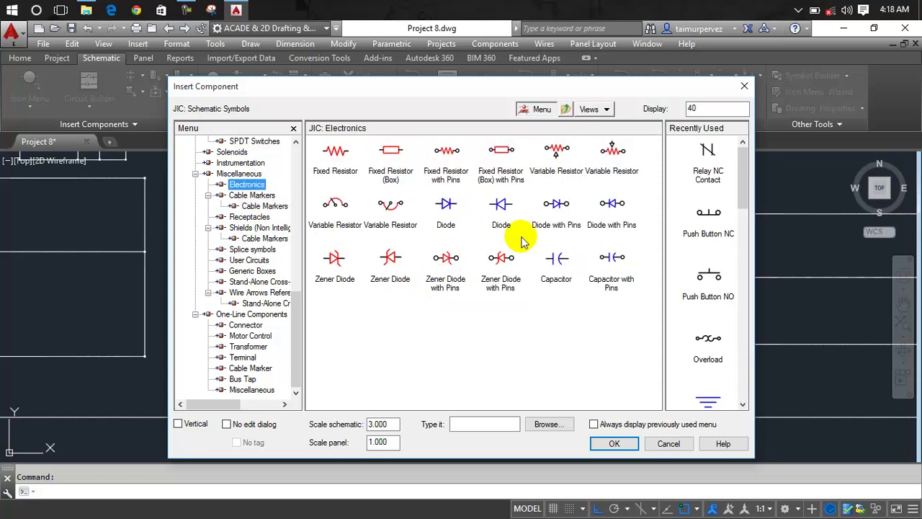
left_click(553, 203)
- Insert a diode inside the rectifier diamond with the D2 tag cleared and pins labelled + and -
scroll(549, 323, "down", 3)
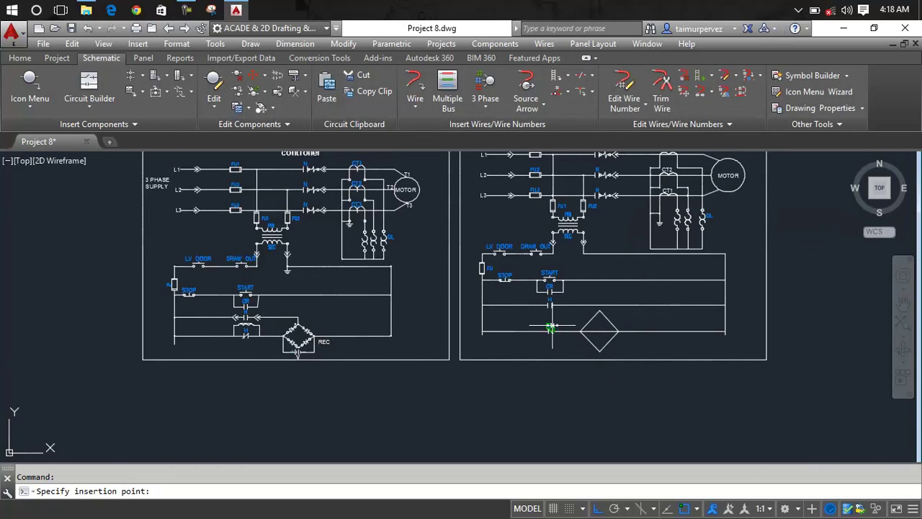
scroll(582, 334, "up", 5)
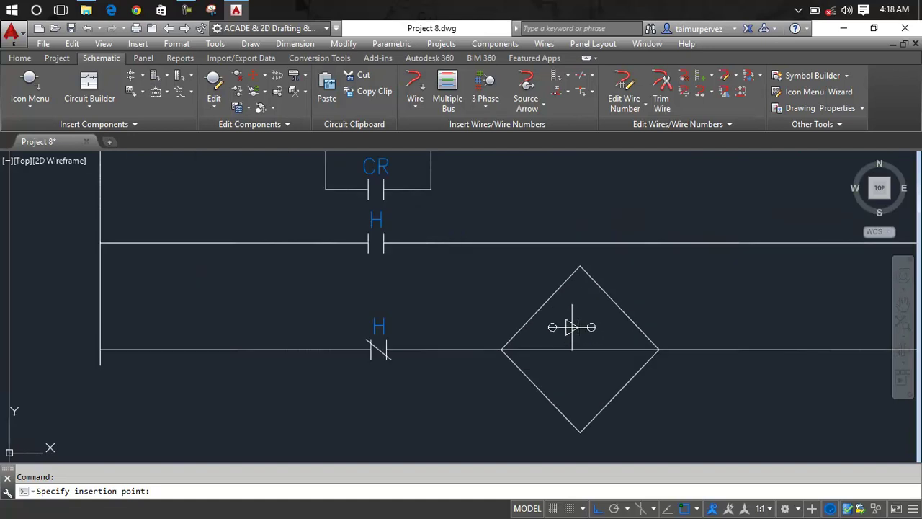
scroll(547, 308, "up", 3)
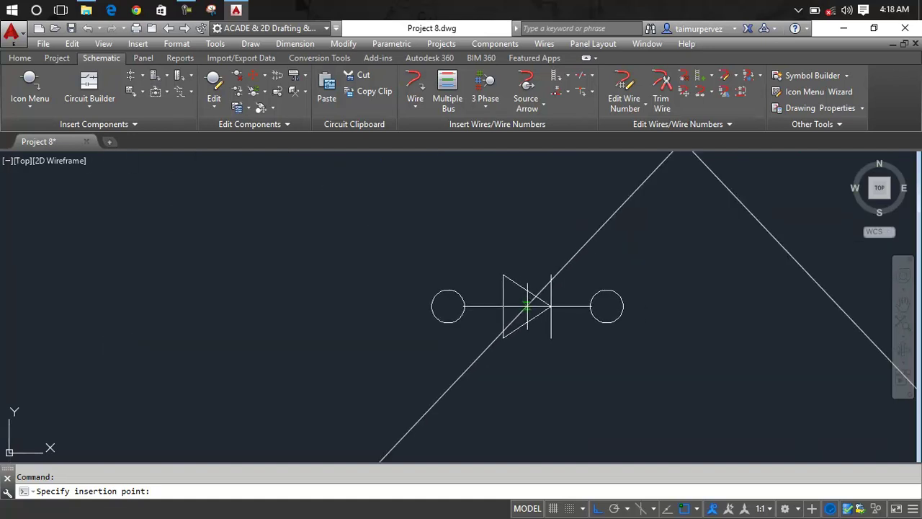
left_click(527, 307)
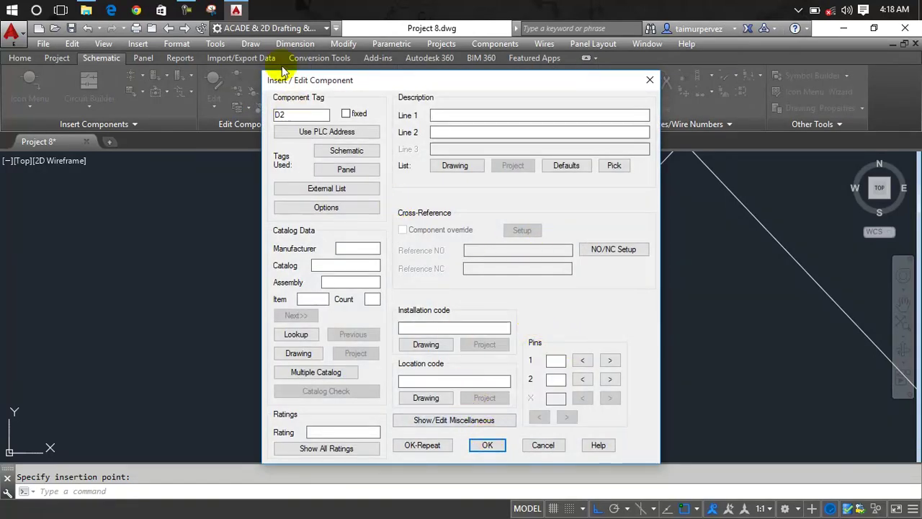
double_click(294, 114)
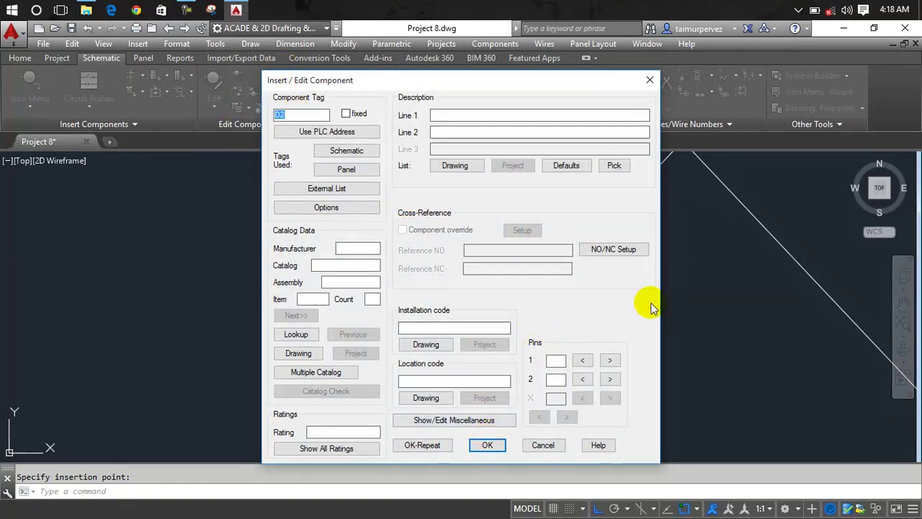
key("BackSpace")
left_click(559, 361)
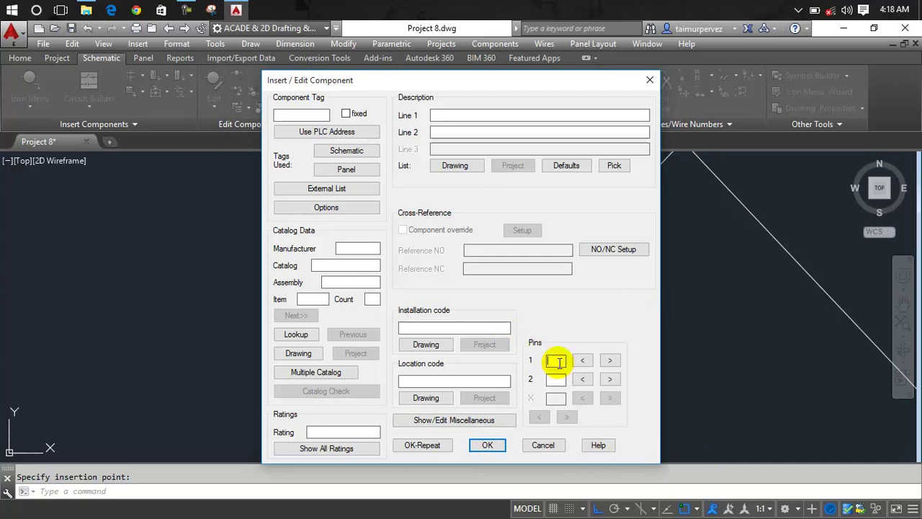
type("+")
left_click(559, 380)
type("-")
left_click(500, 446)
- Pan and zoom around the placed diode, then bring up its editing options
scroll(540, 317, "down", 2)
scroll(545, 319, "down", 2)
middle_click_drag(545, 319, 576, 306)
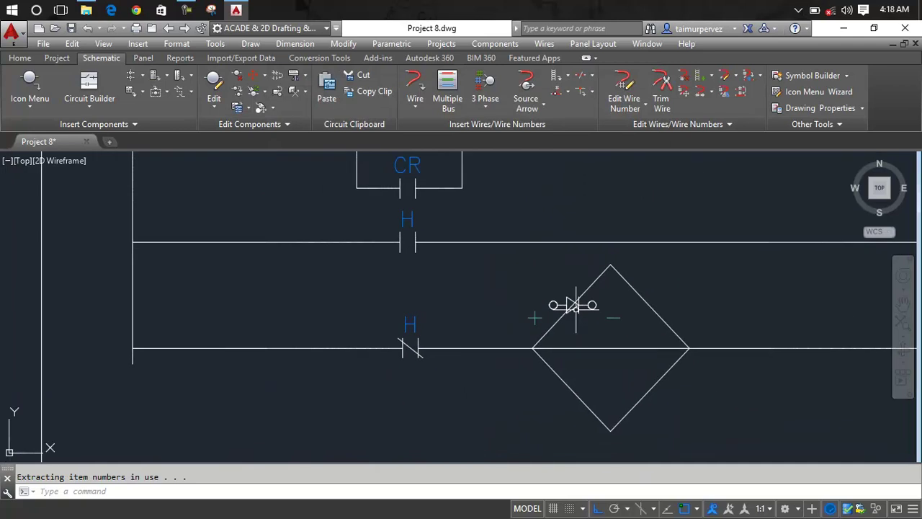
scroll(577, 310, "down", 5)
scroll(577, 314, "down", 2)
scroll(299, 313, "up", 4)
scroll(306, 310, "up", 4)
scroll(310, 245, "down", 3)
scroll(585, 281, "down", 2)
scroll(655, 281, "down", 2)
scroll(612, 310, "down", 2)
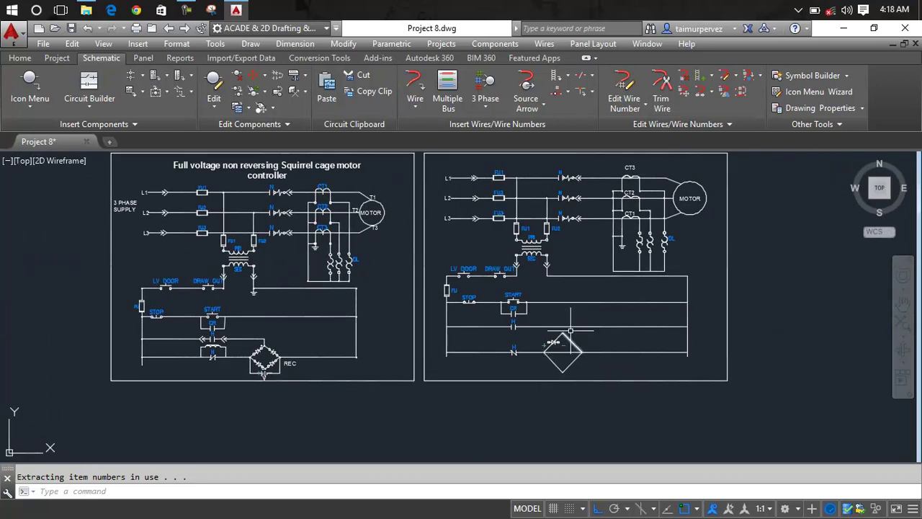
scroll(571, 330, "up", 5)
scroll(555, 317, "up", 4)
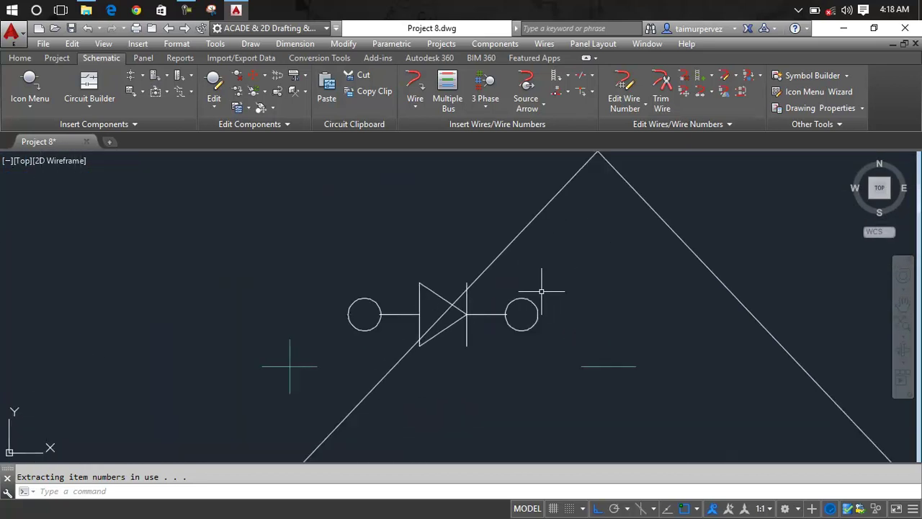
scroll(541, 291, "up", 4)
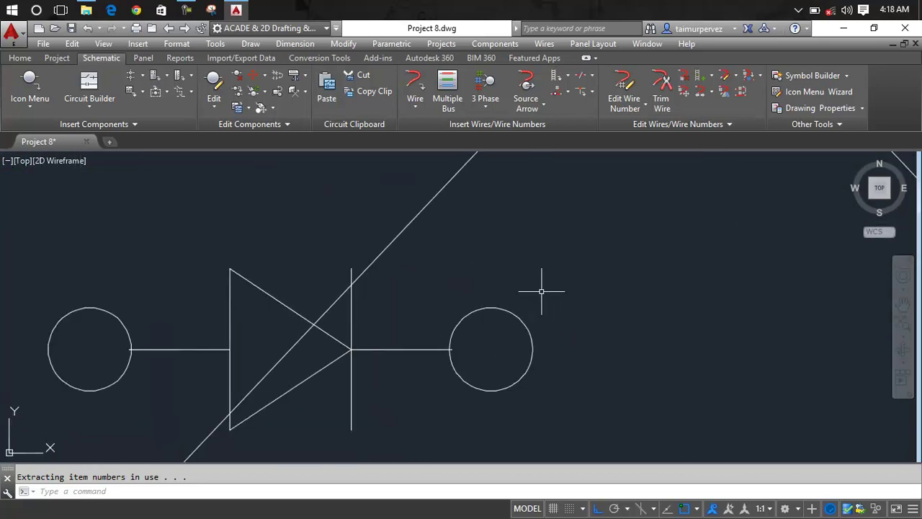
right_click(508, 311)
mouse_move(492, 369)
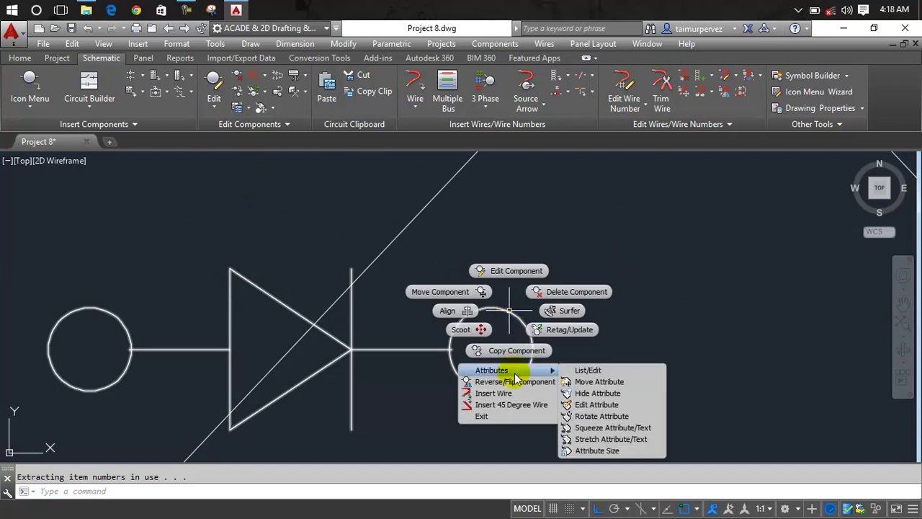
- Rotate the diode about its end to the diagonal, with Ortho turned off
key("Escape")
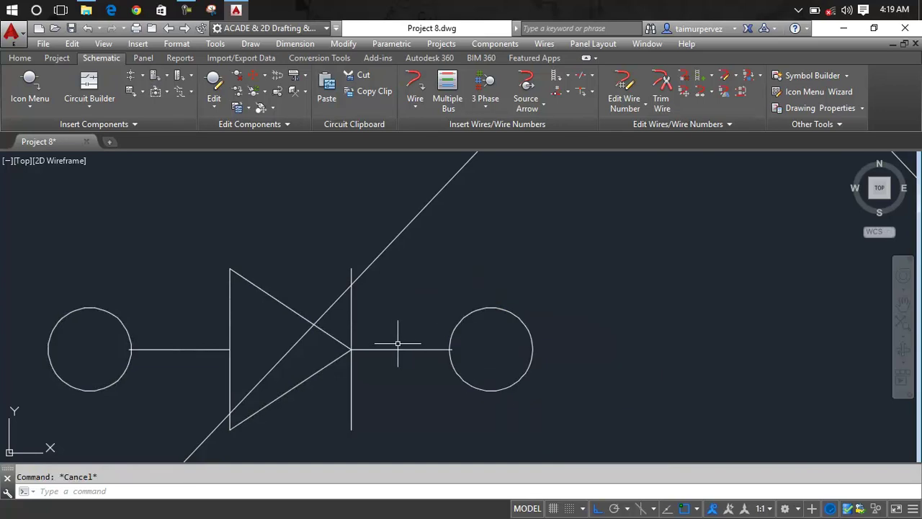
type("RO")
key("Return")
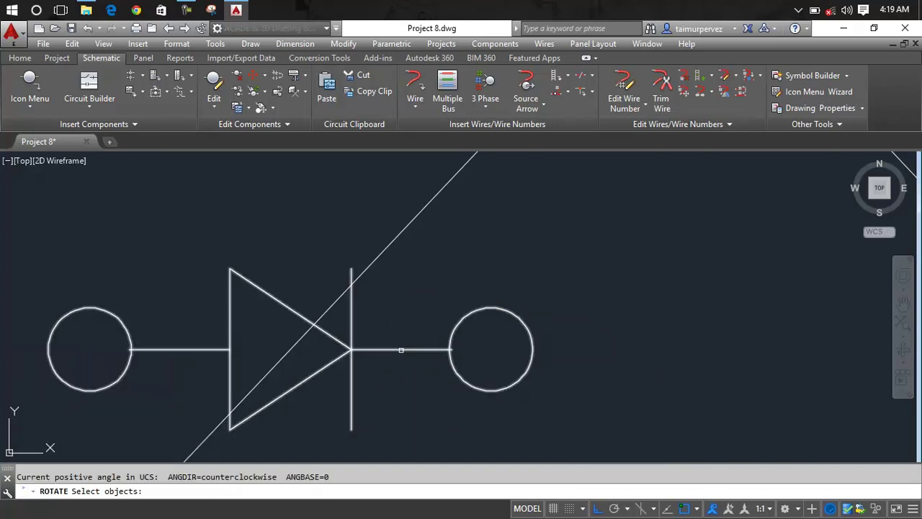
left_click(401, 350)
key("Return")
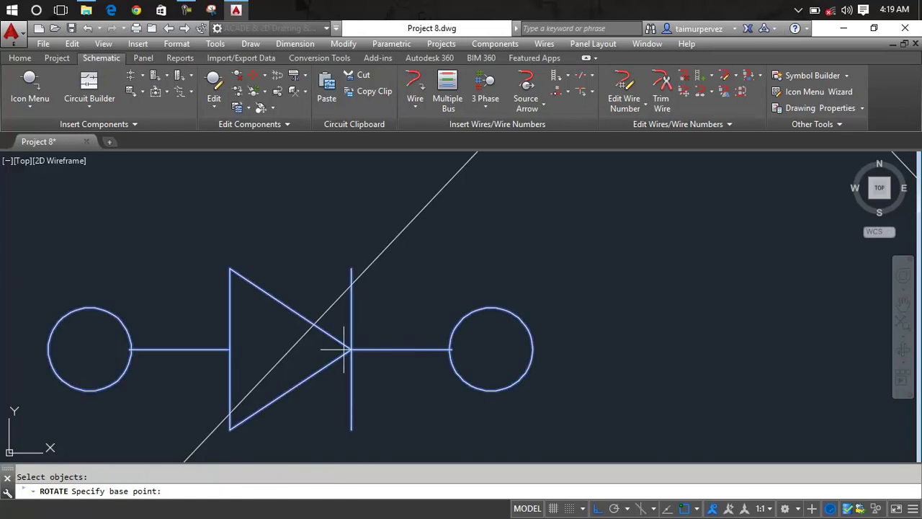
left_click(352, 351)
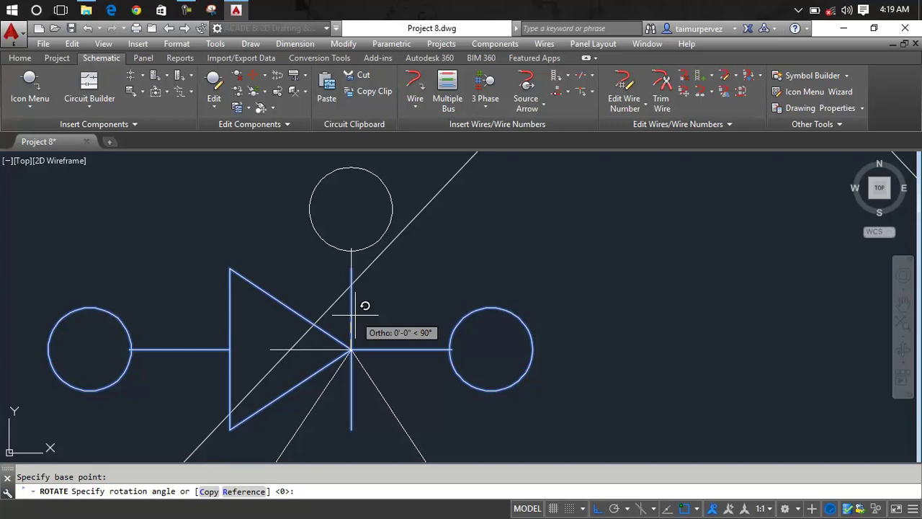
key("F8")
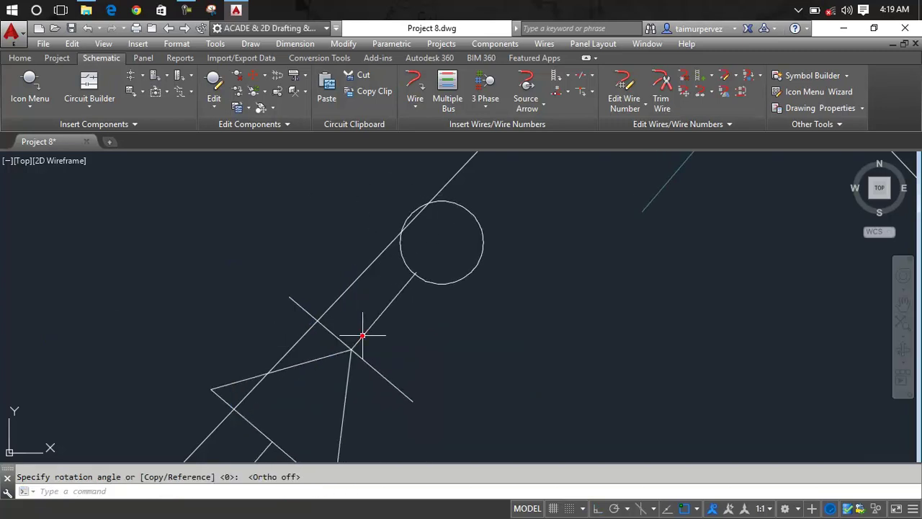
key("Escape")
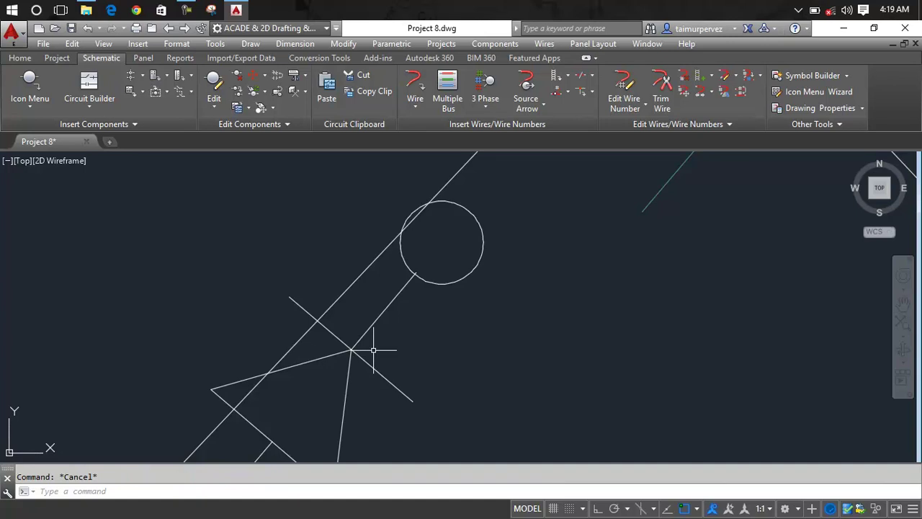
type("M")
- Move the diode by its end onto the diamond's upper-left edge
key("Return")
left_click(364, 345)
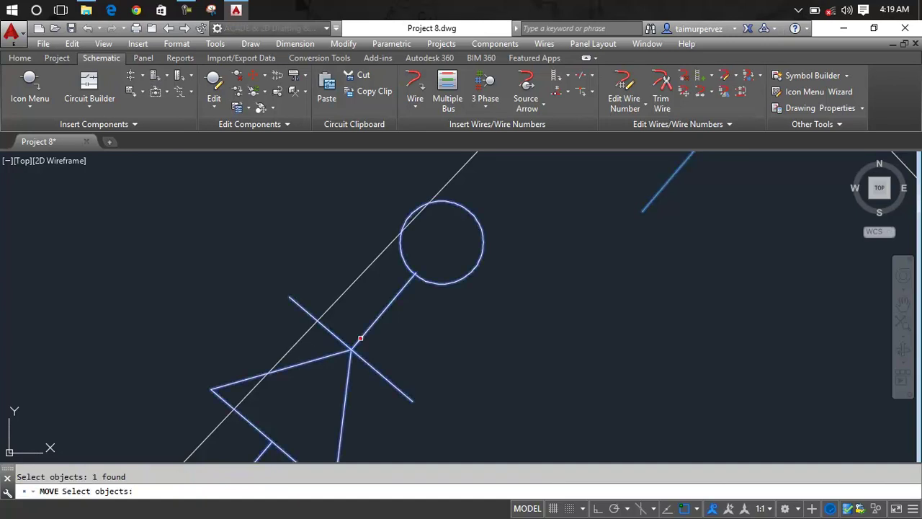
key("Return")
left_click(350, 350)
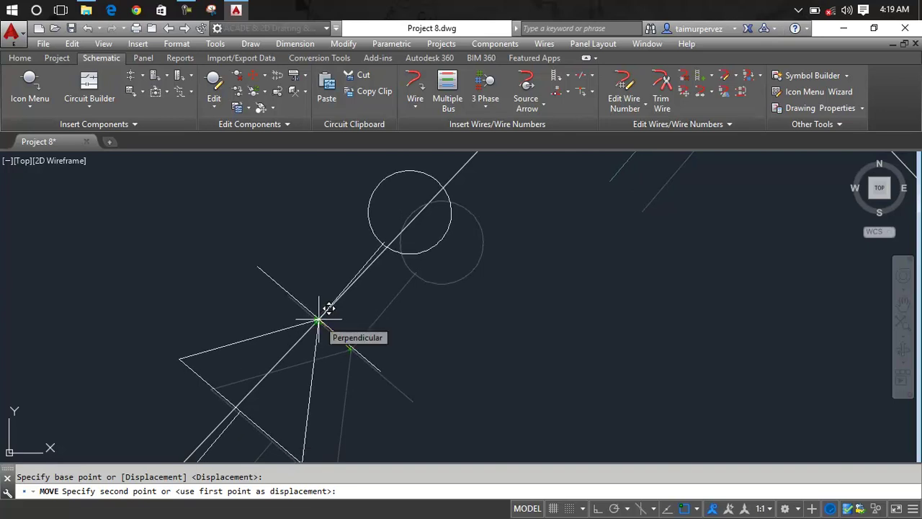
left_click(317, 320)
scroll(319, 315, "up", 3)
mouse_move(320, 315)
middle_mouse_down()
mouse_move(391, 317)
mouse_move(426, 303)
middle_mouse_up()
- Zoom in on the diode lying on the rectifier diamond's upper-left edge
right_click(408, 308)
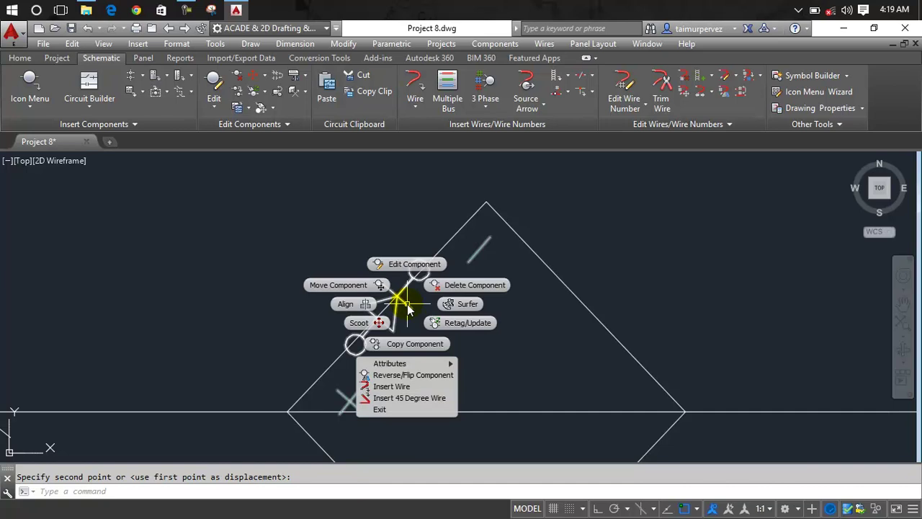
scroll(401, 302, "down", 3)
scroll(426, 309, "down", 3)
scroll(627, 286, "down", 2)
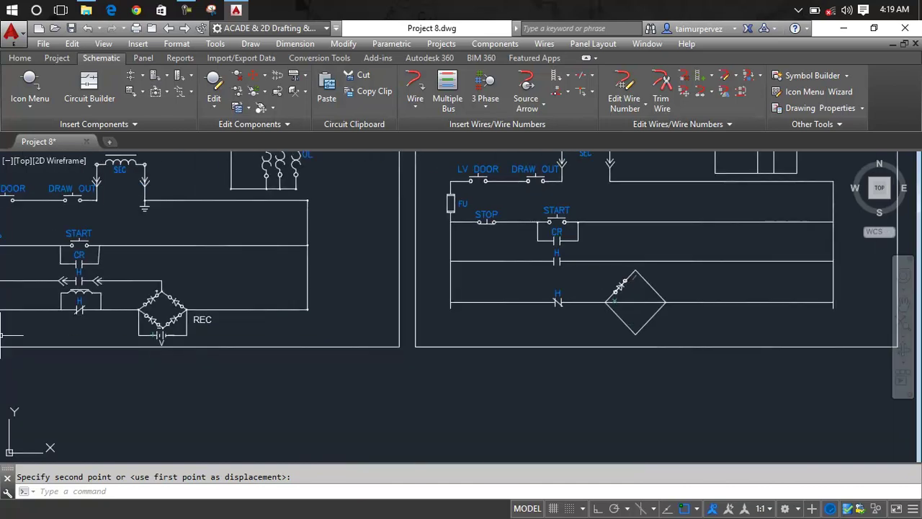
scroll(158, 313, "up", 5)
scroll(180, 324, "down", 3)
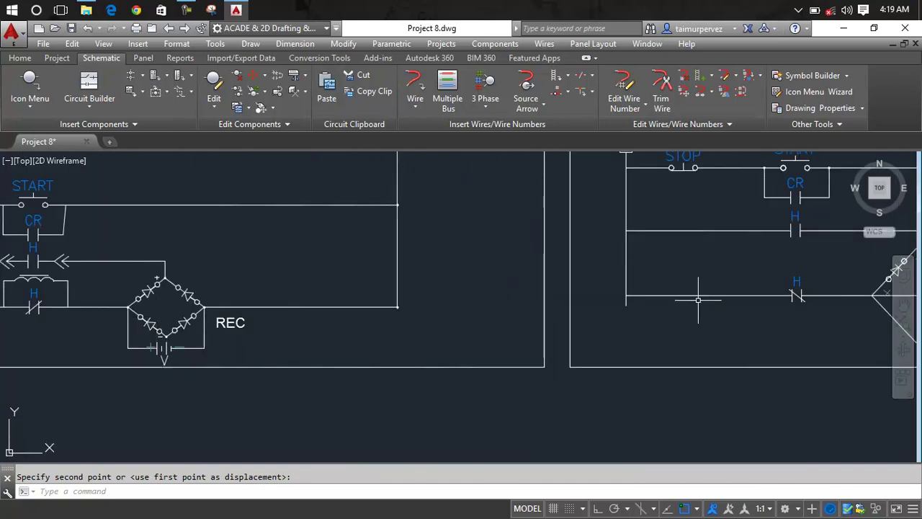
scroll(648, 317, "up", 2)
scroll(562, 336, "up", 4)
scroll(573, 332, "up", 2)
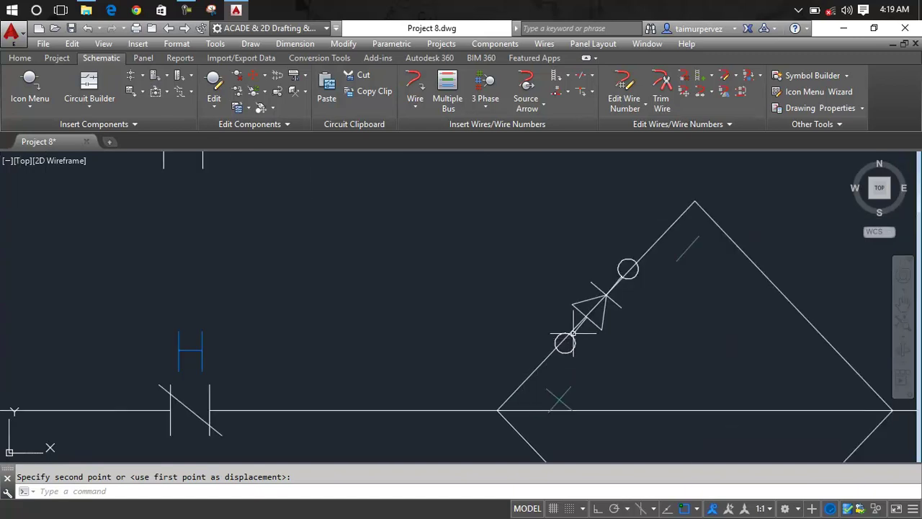
scroll(573, 333, "up", 4)
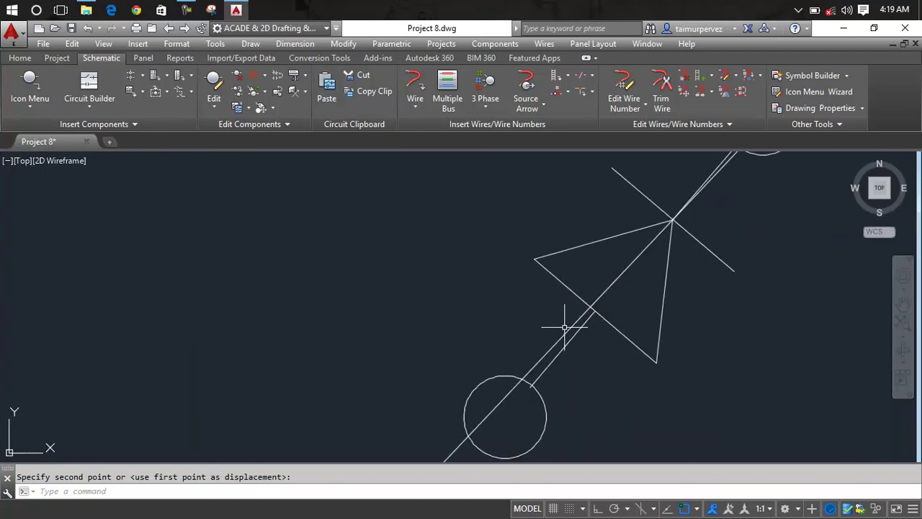
type("RO")
- Begin rotating the diode about a pivot, then cancel the rotation
key("Return")
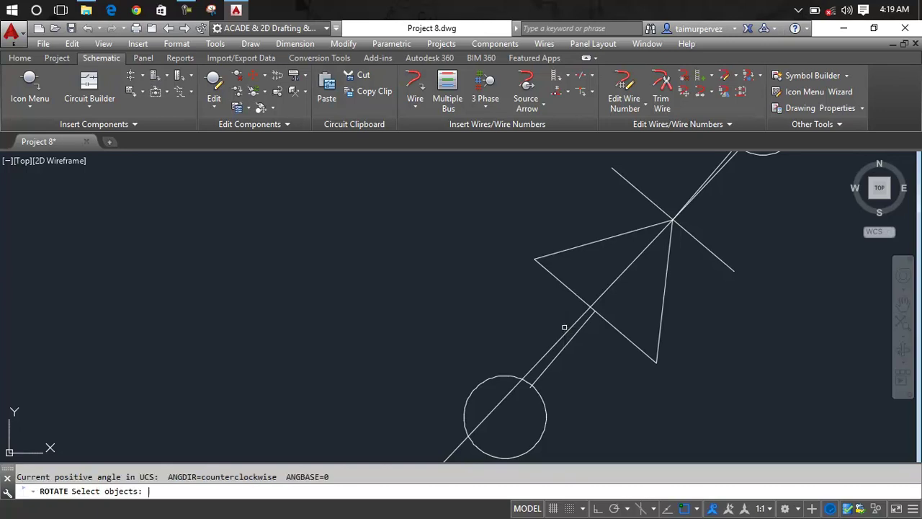
left_click(563, 347)
key("Return")
scroll(532, 387, "up", 2)
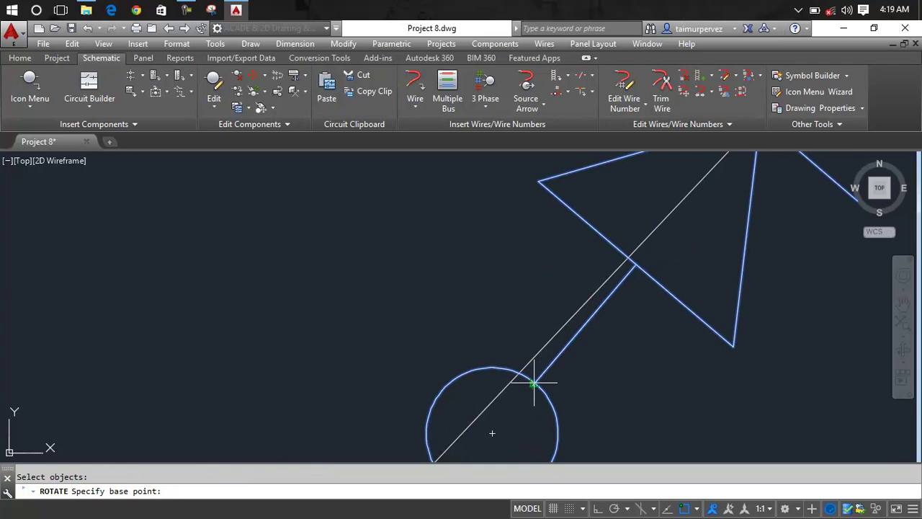
left_click(534, 382)
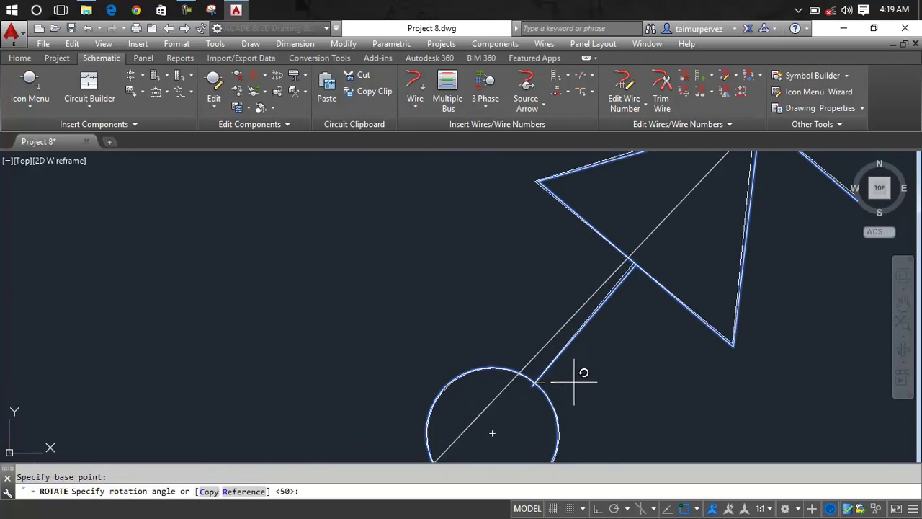
key("Escape")
- Move the diode's arrow, lead and circle onto the diamond's diagonal edge
key("Return")
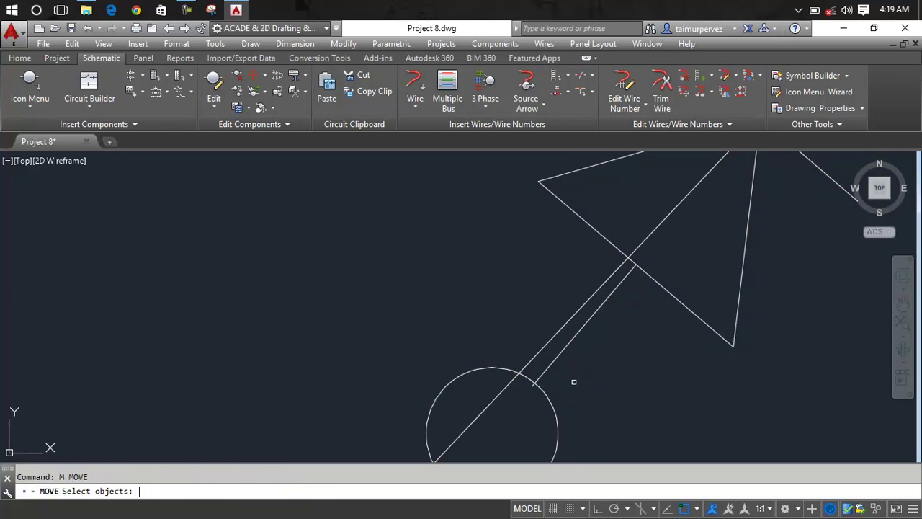
left_click(556, 354)
right_click(556, 360)
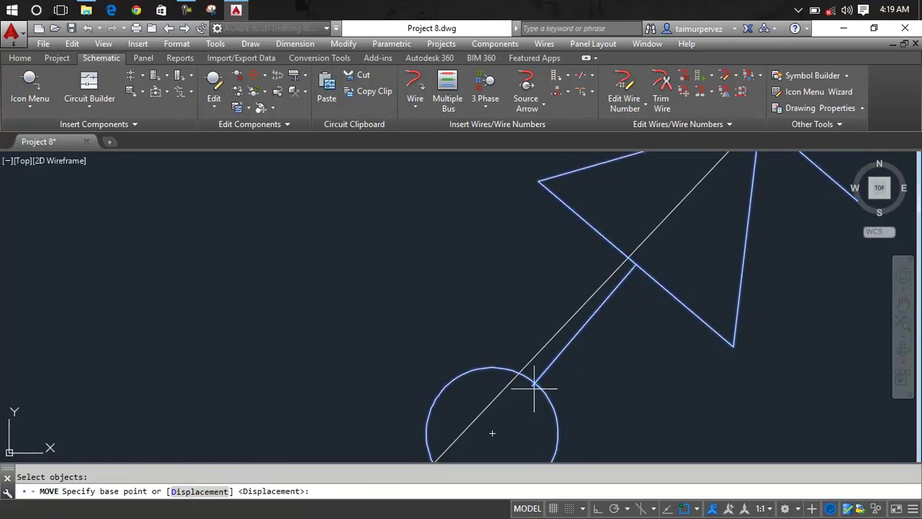
left_click(533, 385)
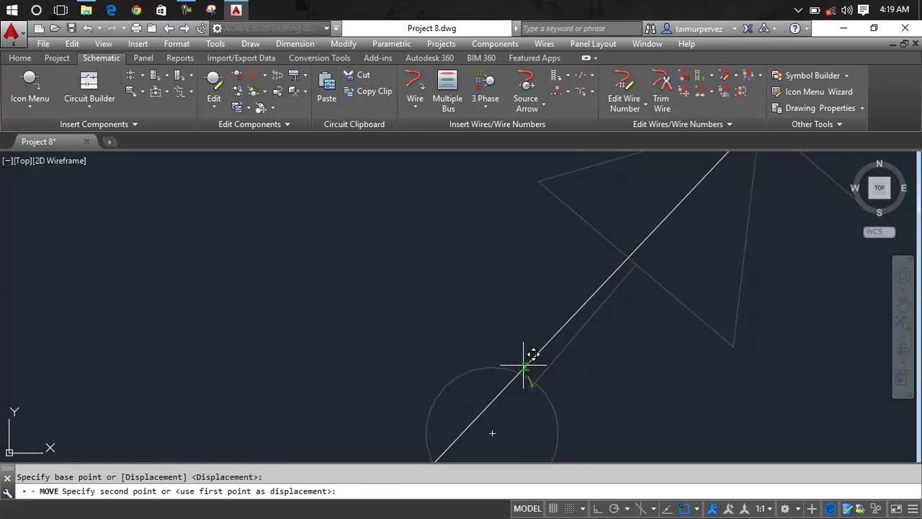
left_click(526, 368)
scroll(480, 420, "up", 3)
right_click(505, 383)
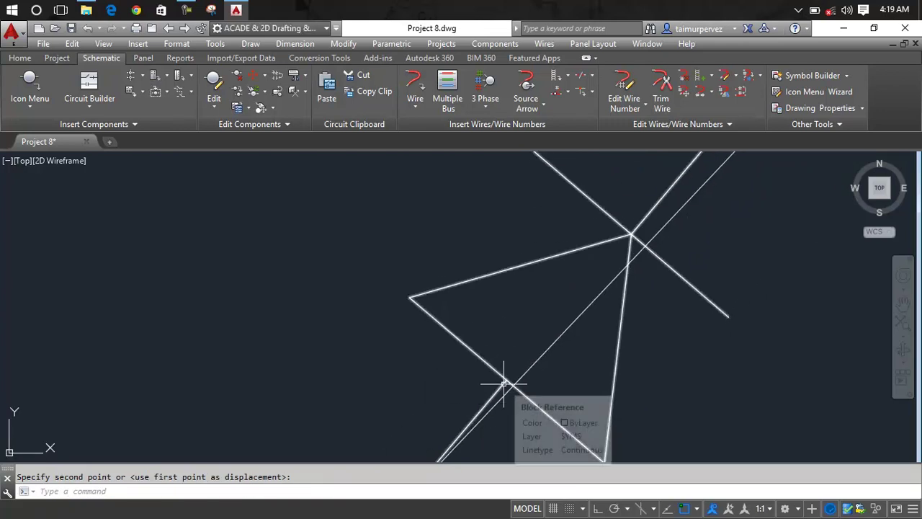
key("Escape")
type("R")
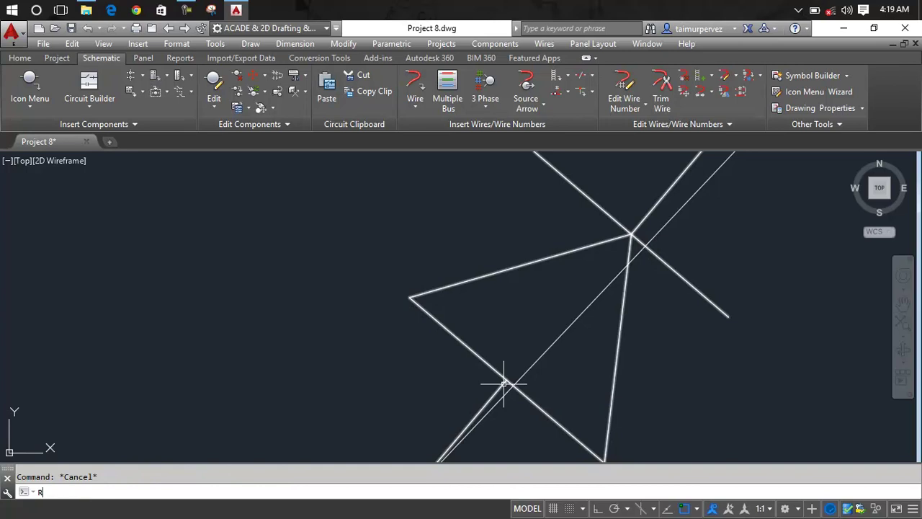
- Rotate the diode parts about the line intersection to align with the diagonal
type("o")
key("Return")
key("ctrl+a")
key("Return")
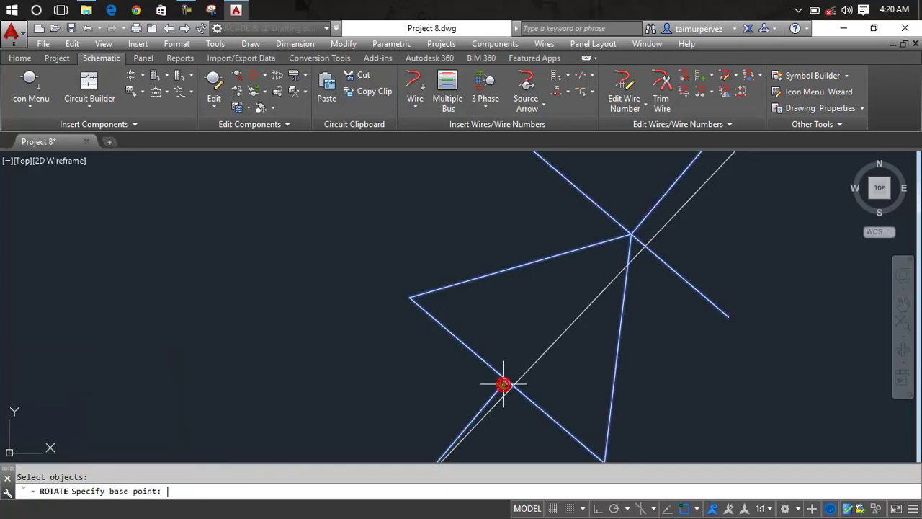
left_click(503, 384)
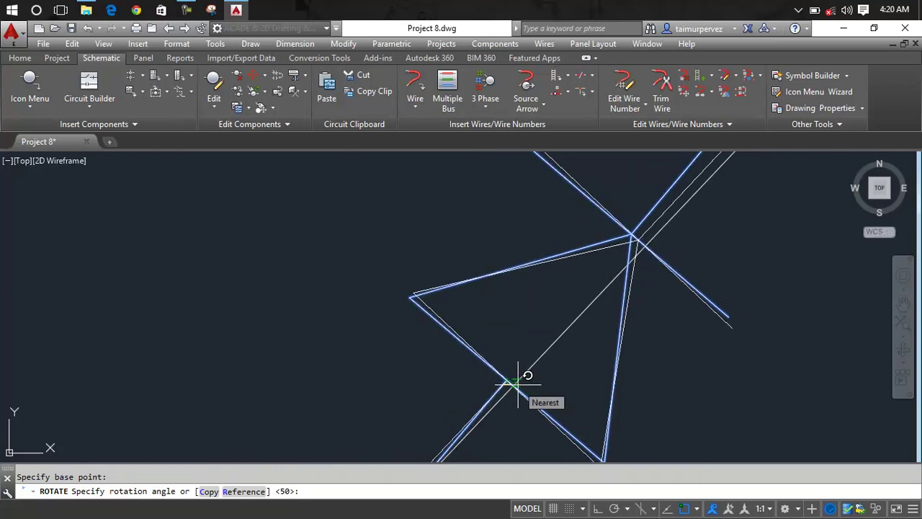
left_click(517, 384)
scroll(548, 350, "down", 2)
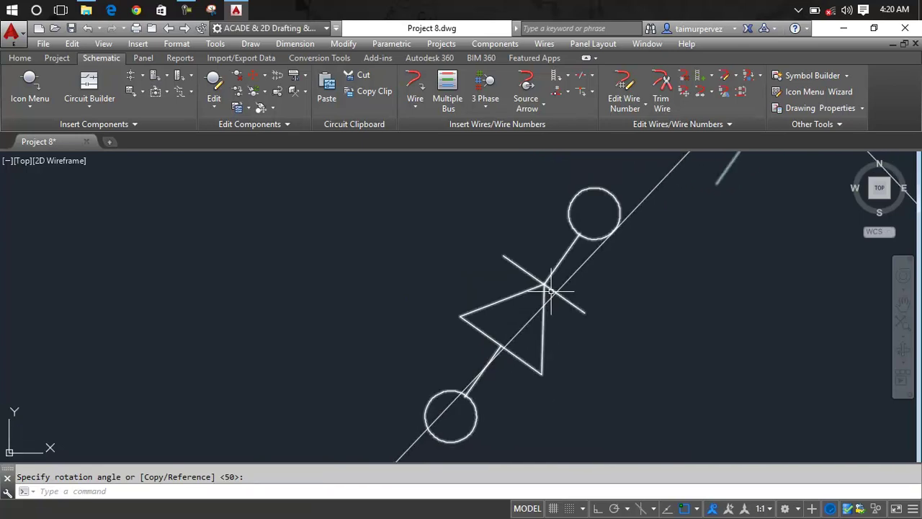
- Slightly correct the diode's angle, pivoting on its upper terminal circle
key("Escape")
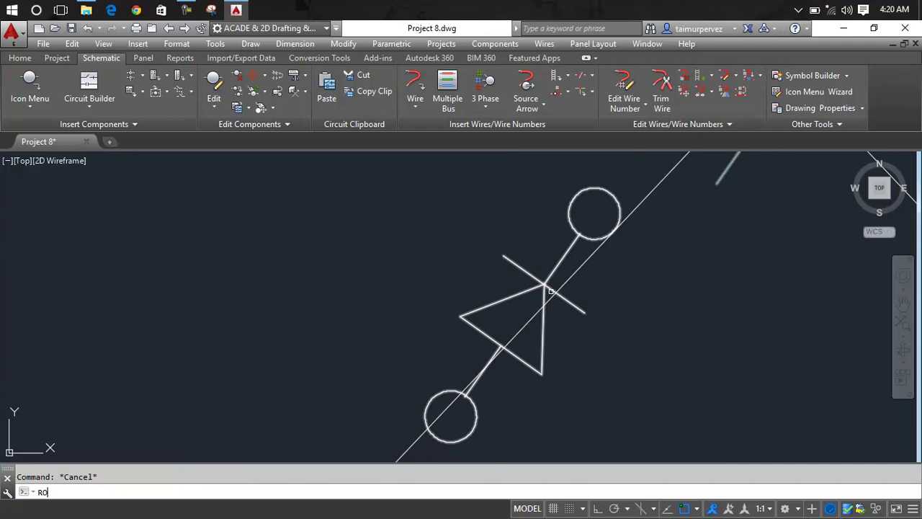
key("Return")
key("Return")
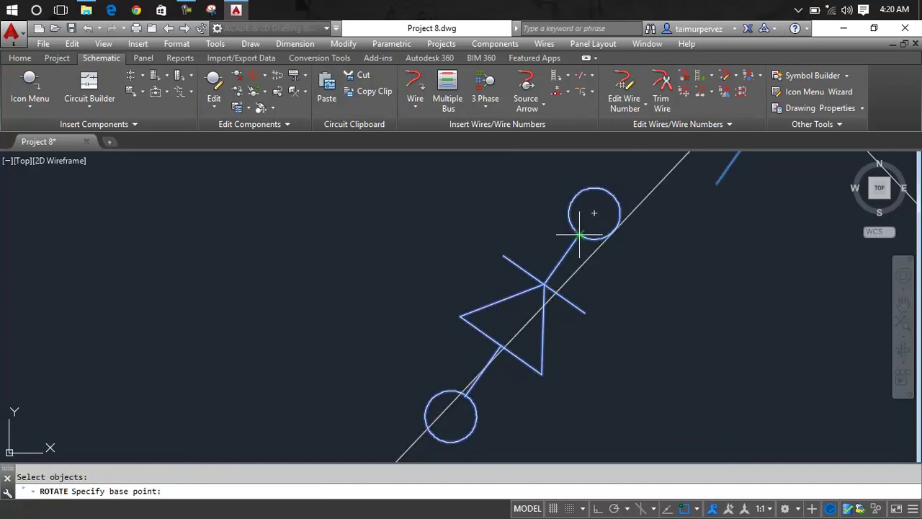
left_click(579, 234)
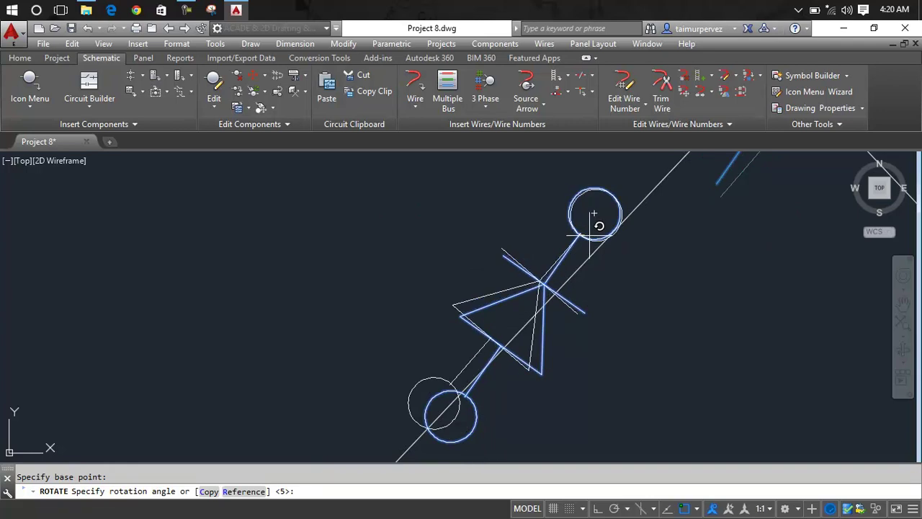
left_click(590, 236)
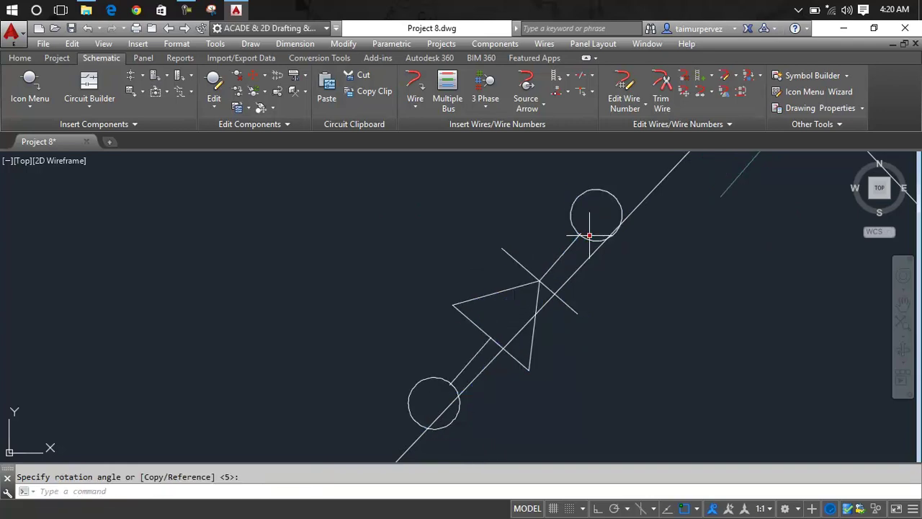
key("Escape")
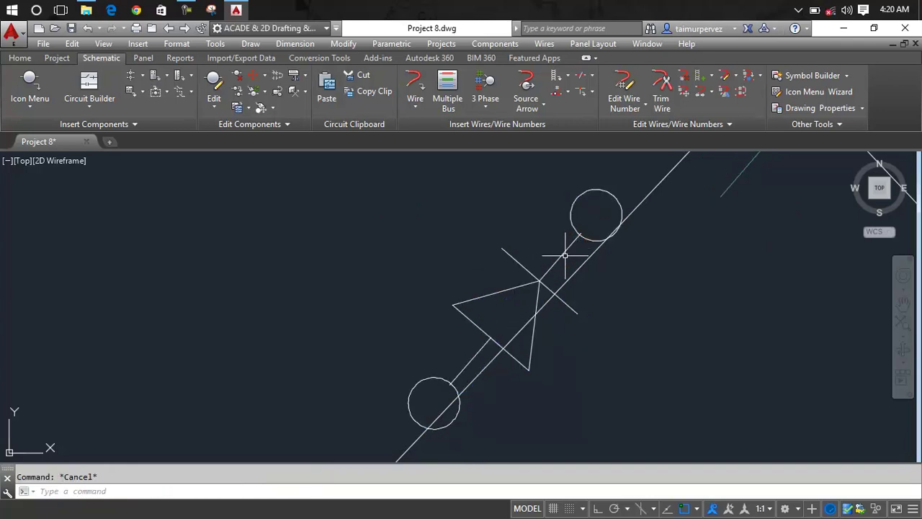
type("M")
- Shift the diode so it sits directly on the diamond's diagonal line
key("Return")
left_click(565, 255)
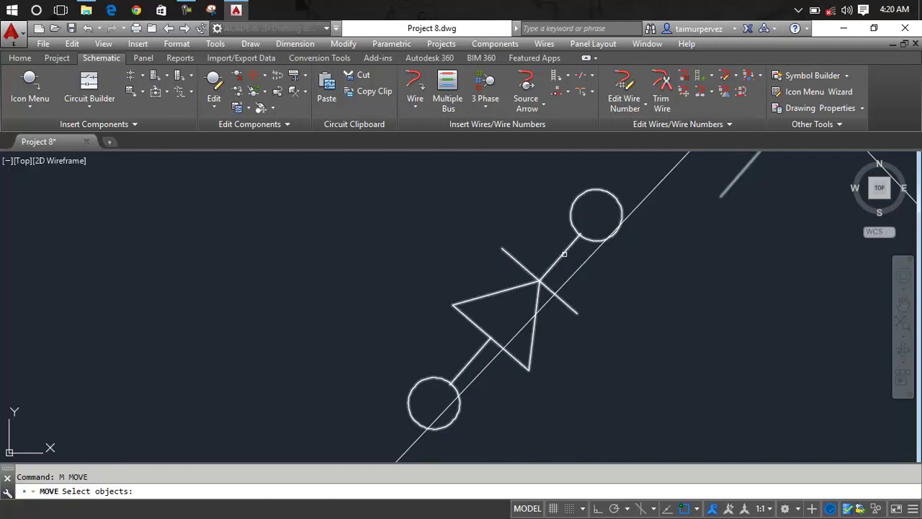
key("Return")
left_click(539, 280)
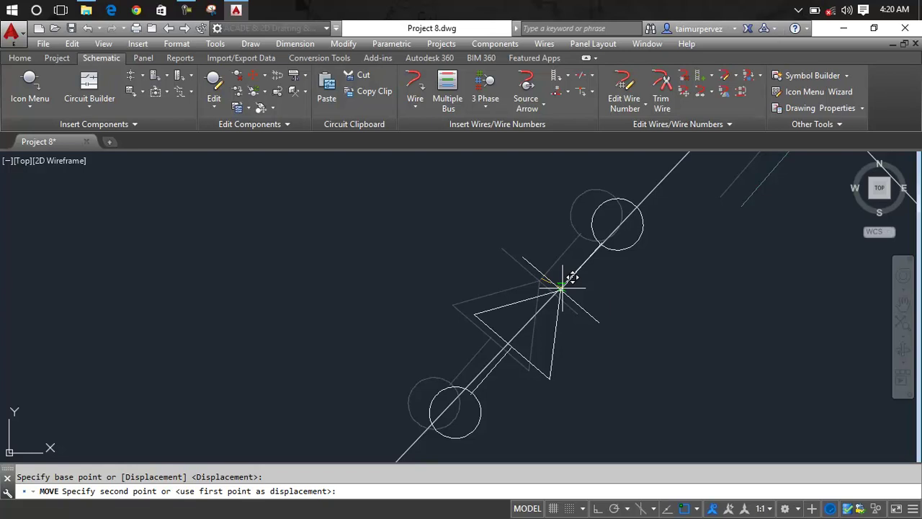
left_click(561, 287)
scroll(508, 292, "down", 3)
scroll(506, 294, "down", 2)
scroll(506, 295, "up", 2)
scroll(497, 290, "up", 2)
scroll(490, 299, "up", 3)
- Select the diode block to check its position on the edge
key("Escape")
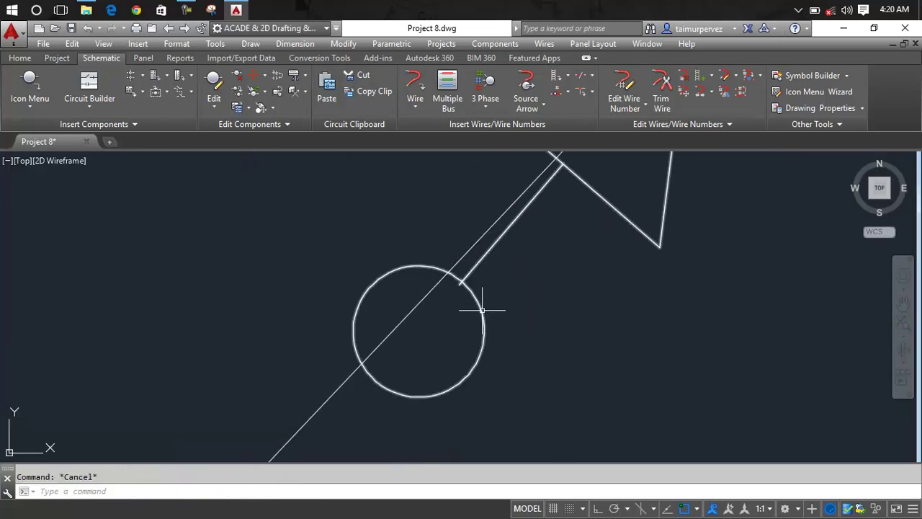
left_click(482, 310)
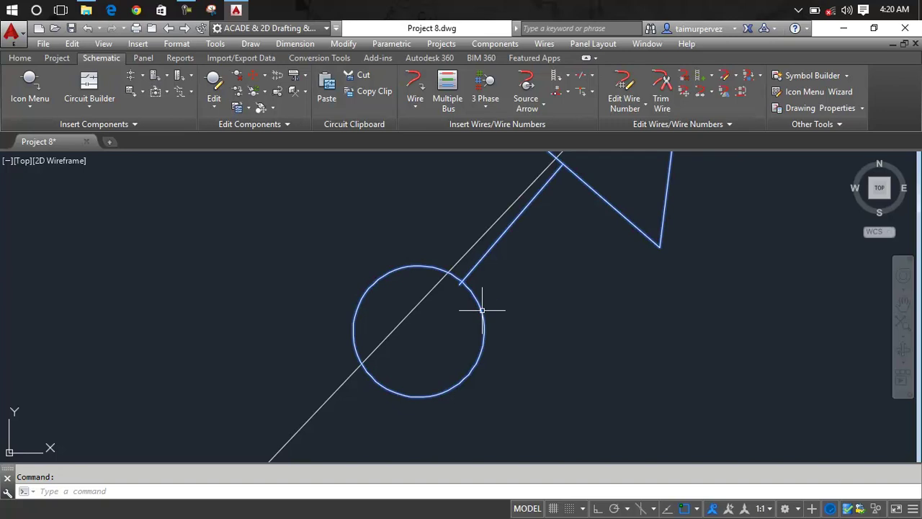
scroll(482, 310, "down", 3)
scroll(482, 309, "down", 3)
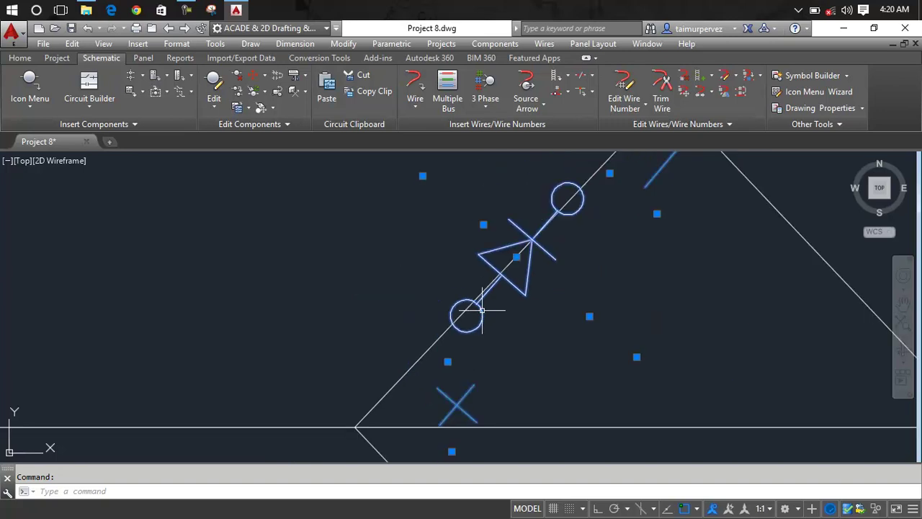
- Start rotating the diode block with its lower terminal circle as the pivot
key("Escape")
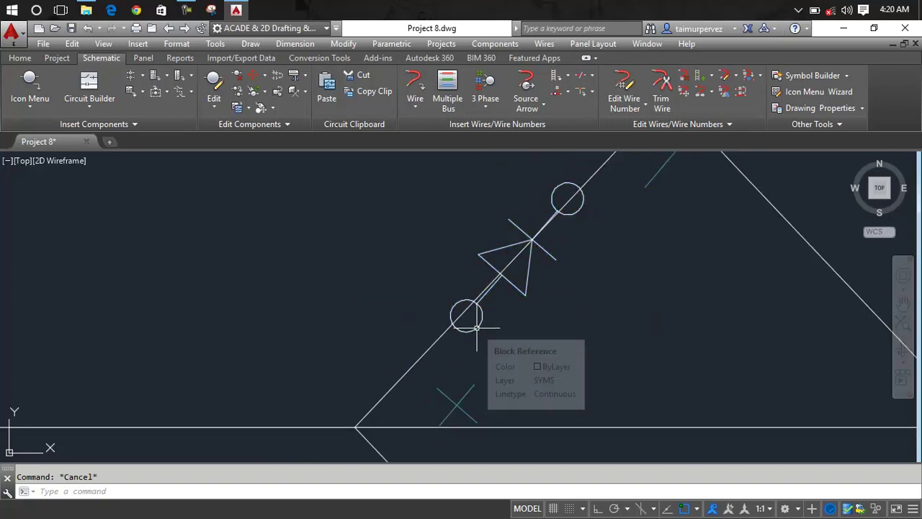
left_click(476, 330)
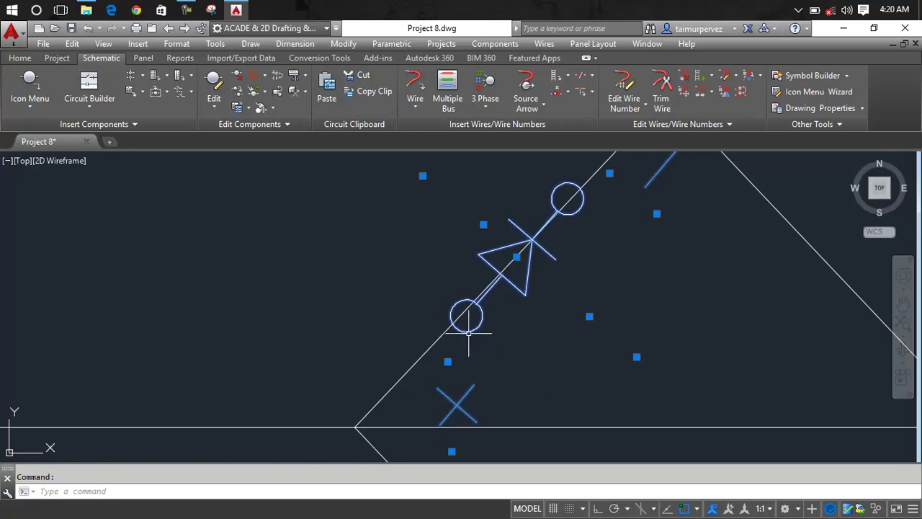
key("Escape")
type("RO")
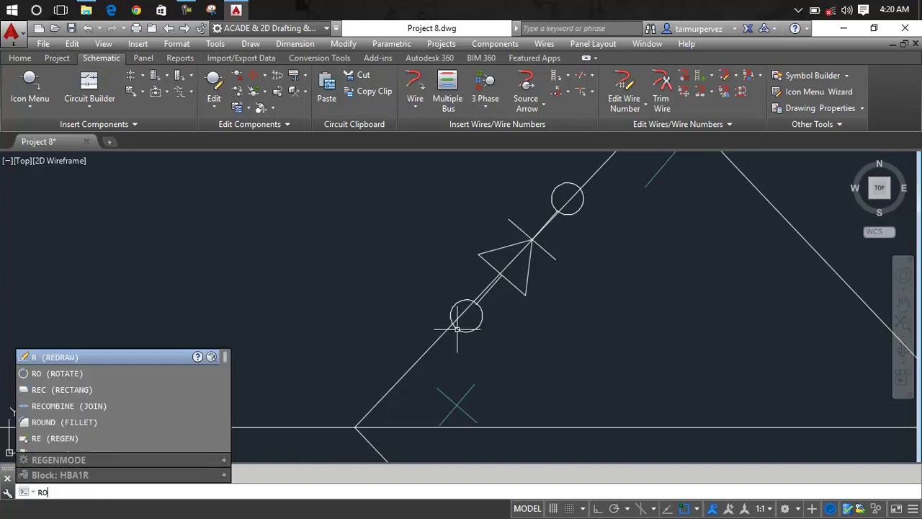
key("Return")
left_click(460, 329)
key("Return")
left_click(459, 329)
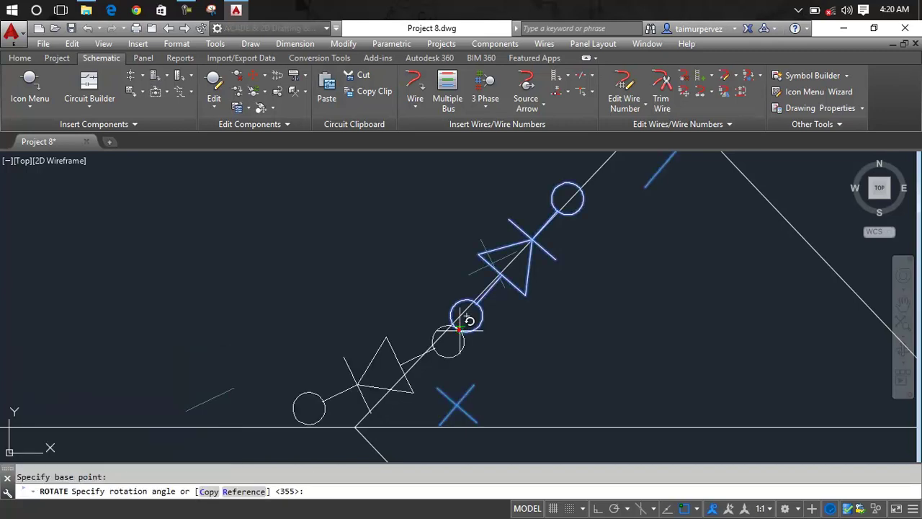
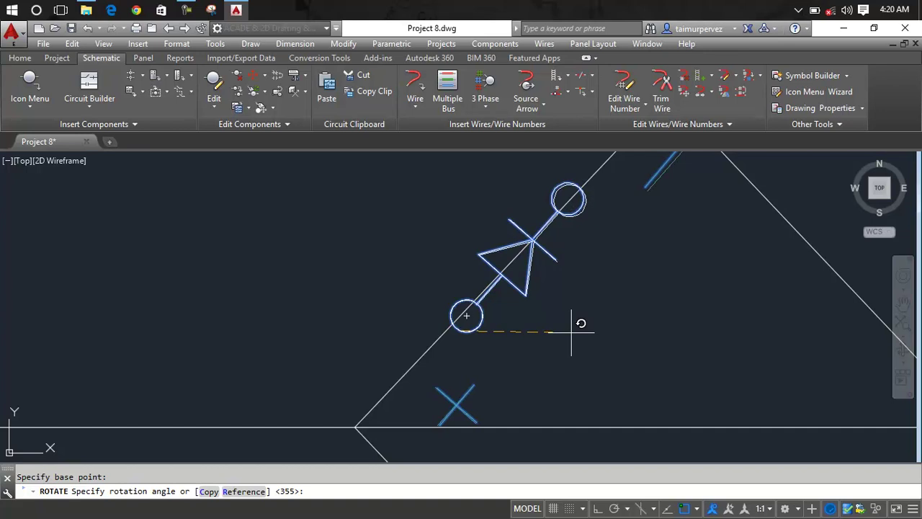
- Confirm the diode's rotation and move it onto the diamond's upper-left diagonal wire
left_click(571, 333)
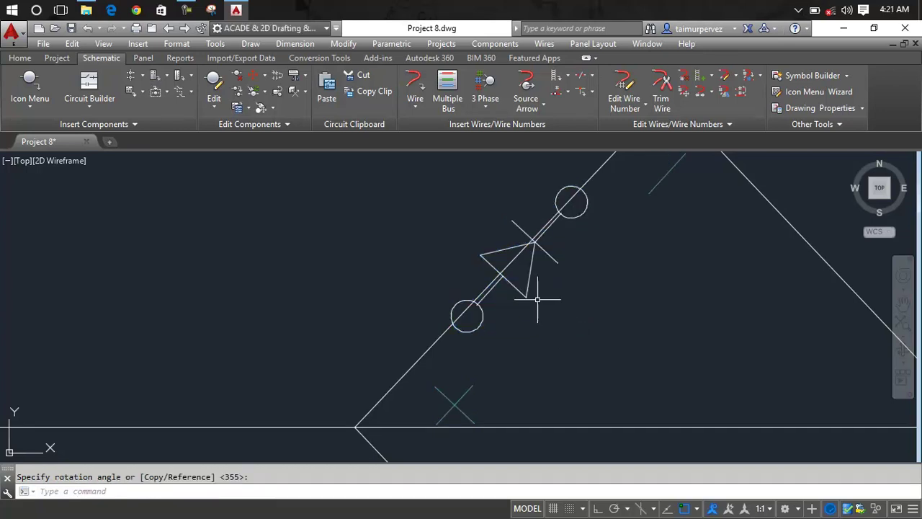
scroll(537, 299, "up", 4)
key("Escape")
type("m")
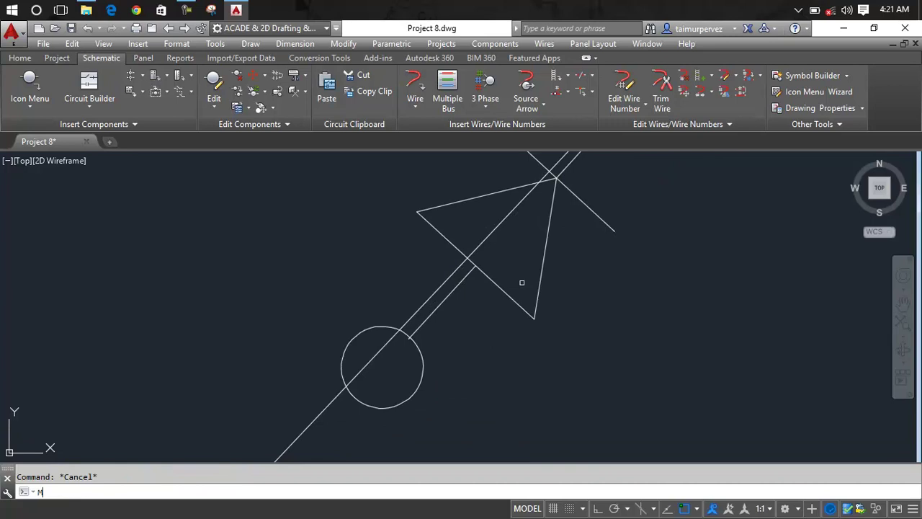
key("Return")
left_click(521, 306)
key("Return")
left_click(516, 307)
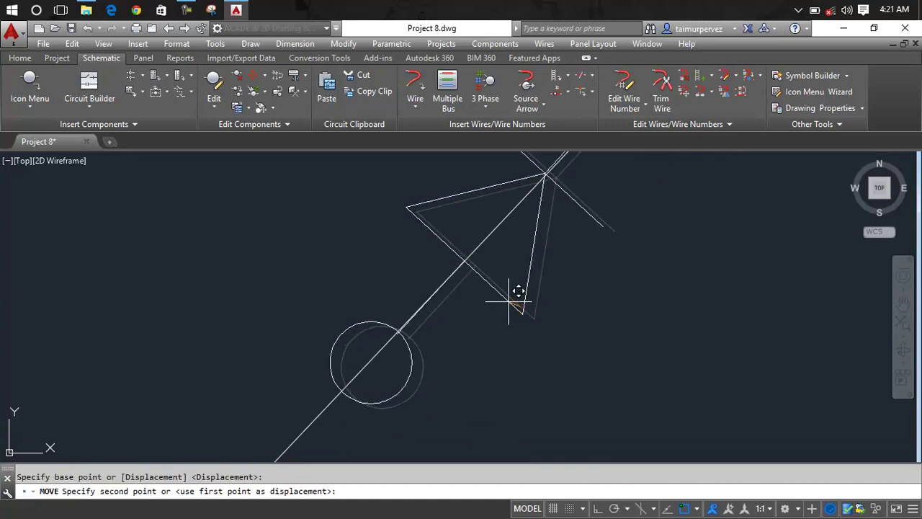
left_click(510, 301)
scroll(530, 303, "down", 4)
scroll(526, 304, "down", 1)
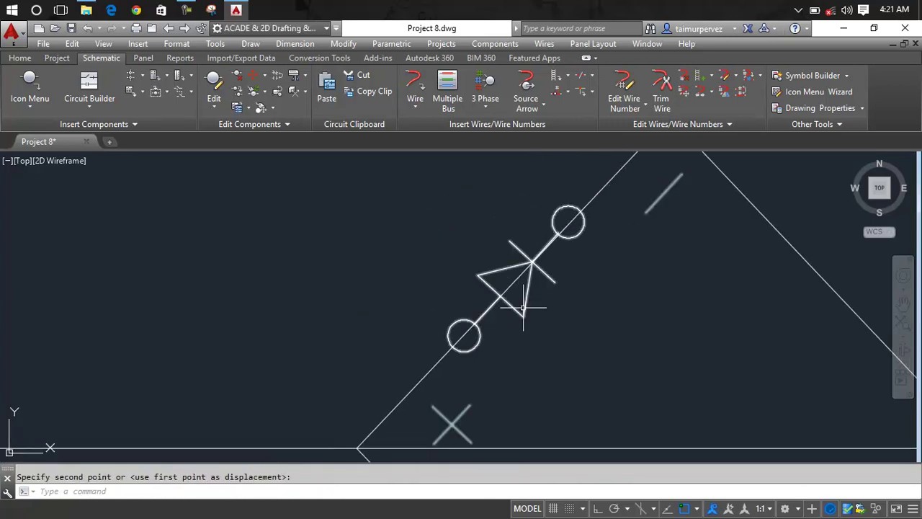
key("Escape")
- Trim away the wire segment inside the terminal circle
scroll(565, 219, "up", 4)
scroll(561, 222, "up", 4)
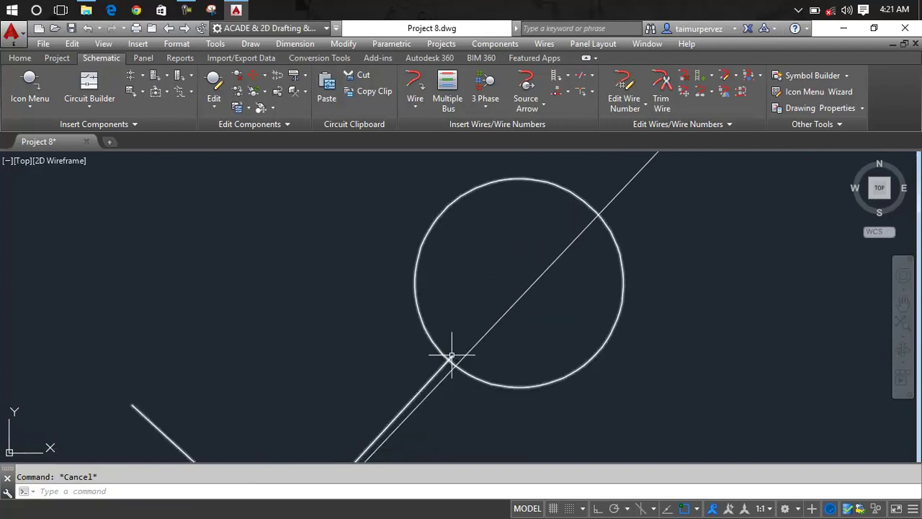
type("TR")
key("Return")
left_click(521, 292)
scroll(521, 295, "down", 8)
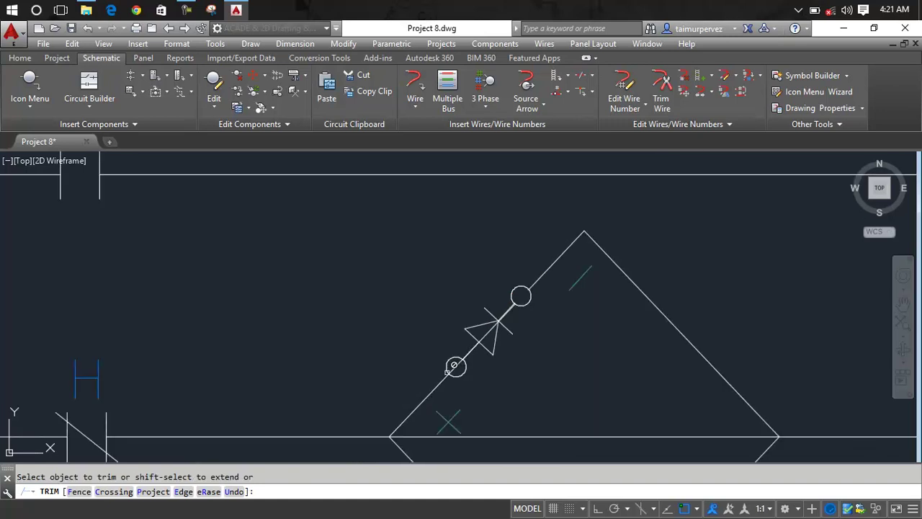
scroll(458, 366, "up", 5)
scroll(476, 342, "up", 8)
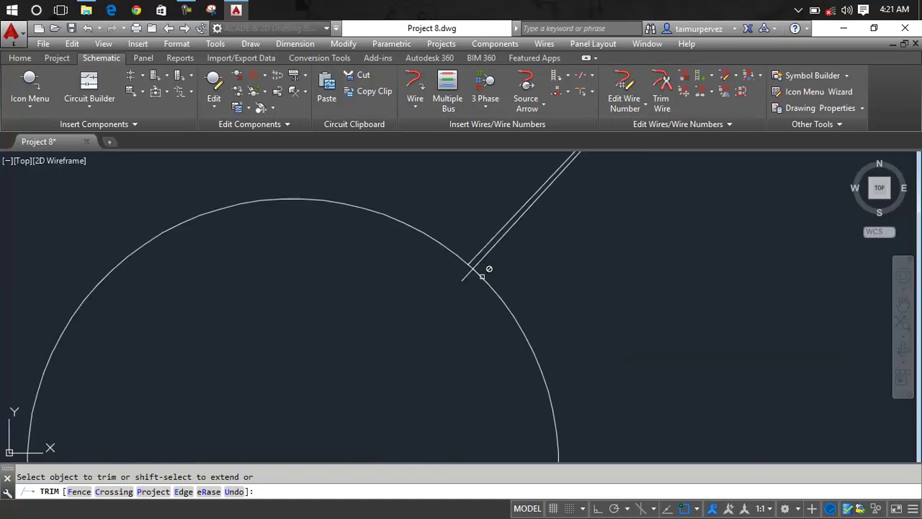
scroll(465, 295, "down", 8)
scroll(446, 289, "down", 2)
key("Escape")
key("Escape")
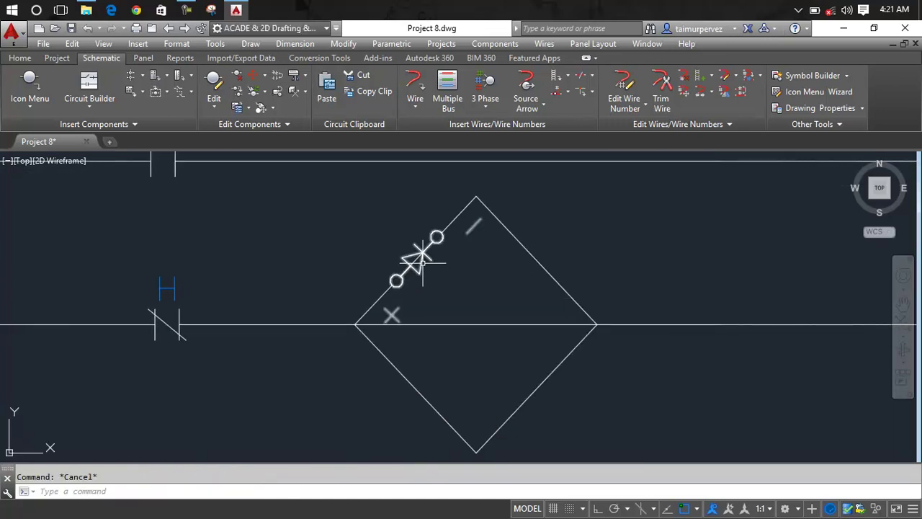
type("m")
key("Return")
left_click(421, 263)
key("Return")
left_click(422, 263)
scroll(531, 385, "up", 5)
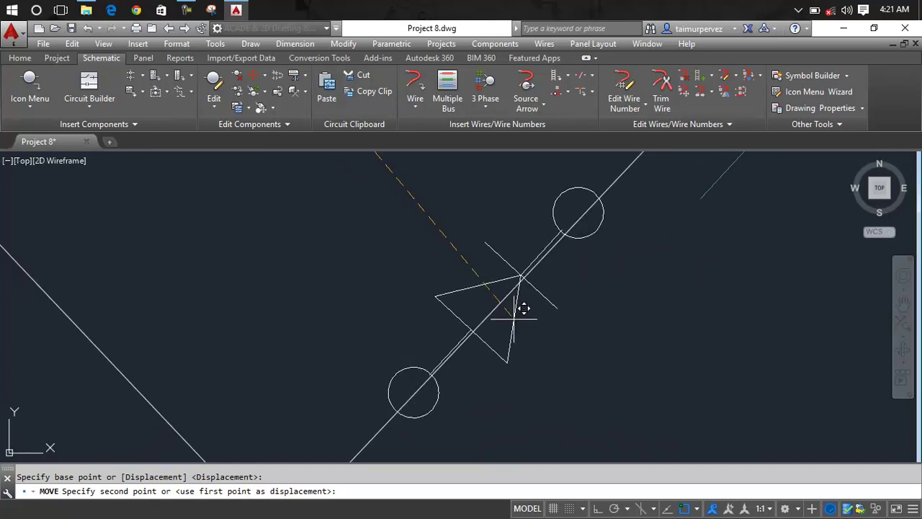
left_click(526, 312)
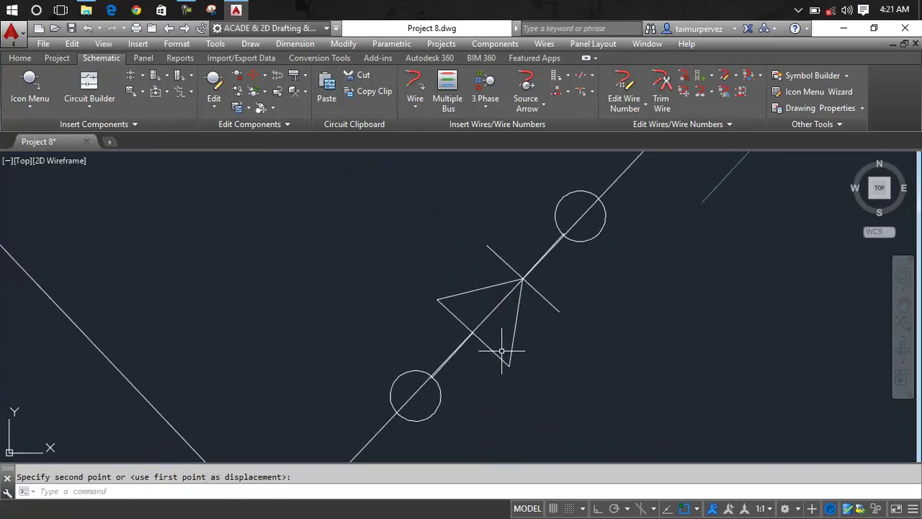
key("Escape")
scroll(493, 350, "down", 4)
scroll(497, 339, "down", 1)
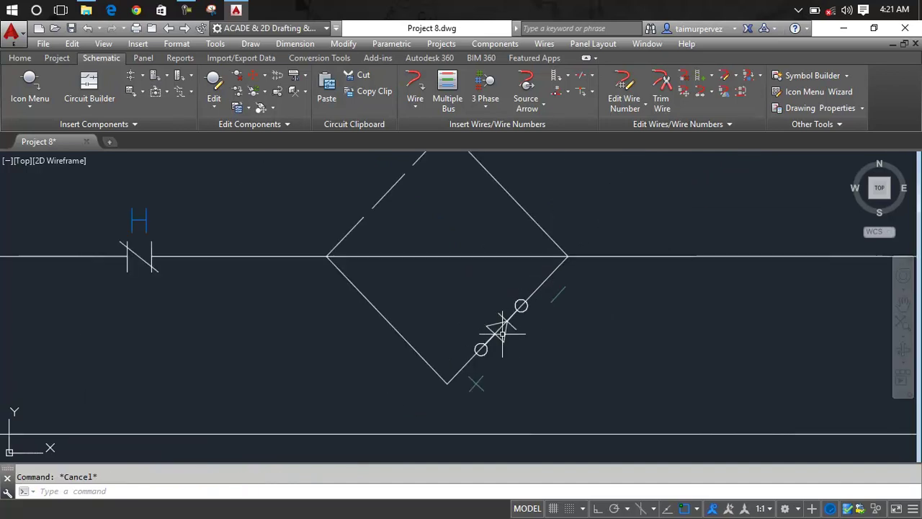
scroll(502, 333, "down", 2)
key("ctrl+z")
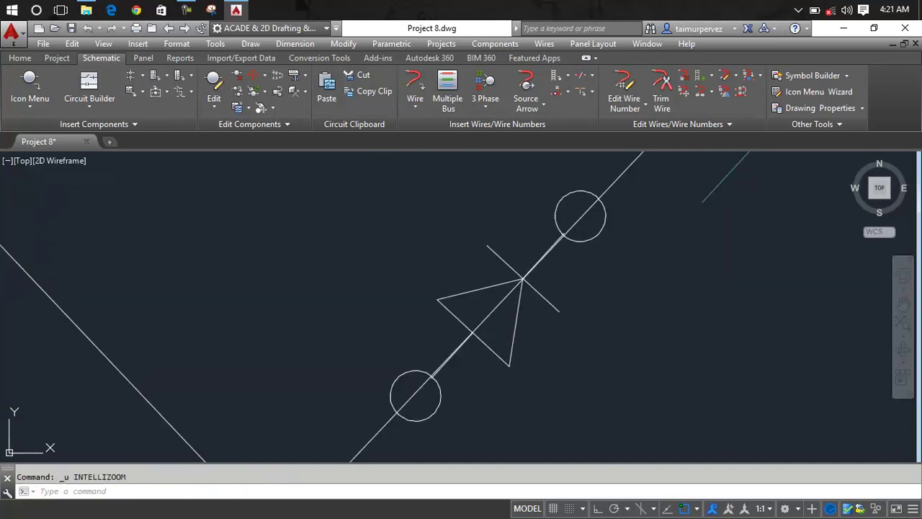
key("ctrl+z")
key("Escape")
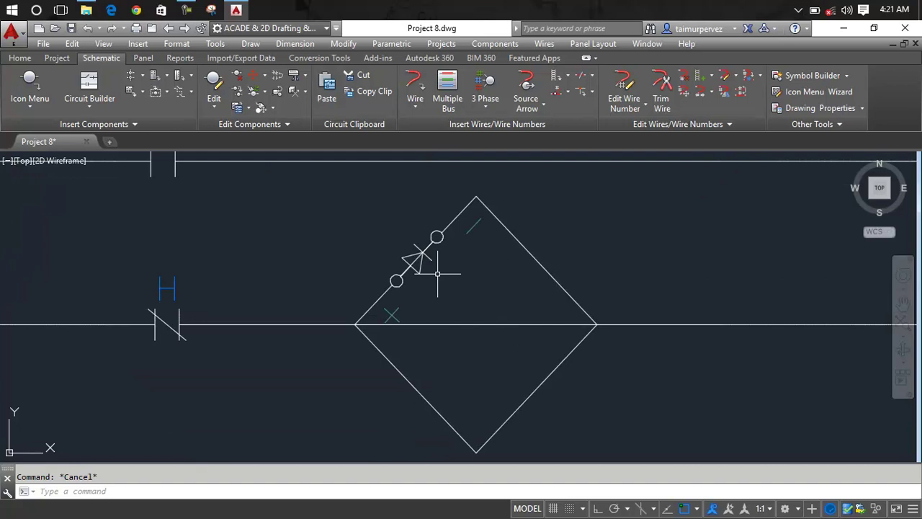
scroll(438, 274, "down", 6)
mouse_move(559, 260)
middle_mouse_down()
mouse_move(602, 258)
mouse_move(611, 272)
mouse_move(527, 289)
middle_mouse_up()
scroll(526, 289, "up", 6)
- Copy the existing diode with CP onto the diamond's lower-right diagonal wire
type("p")
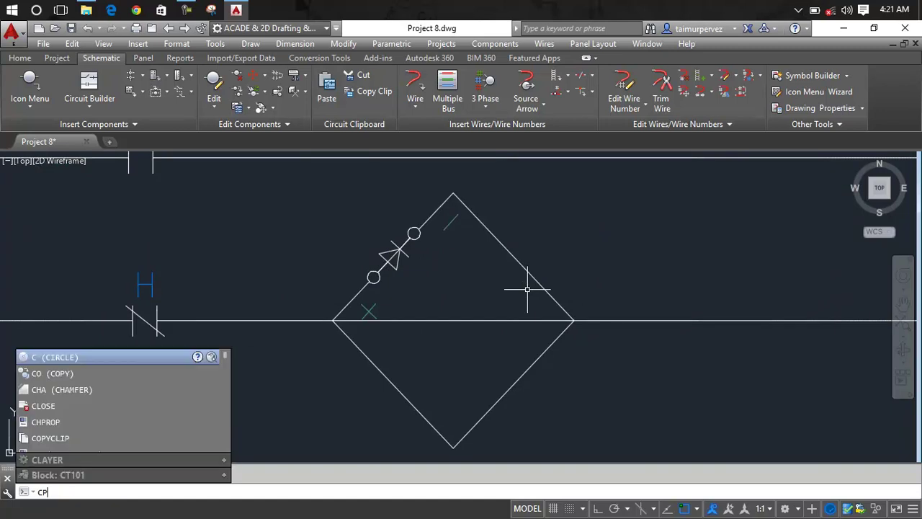
key("Return")
left_click(418, 247)
key("Return")
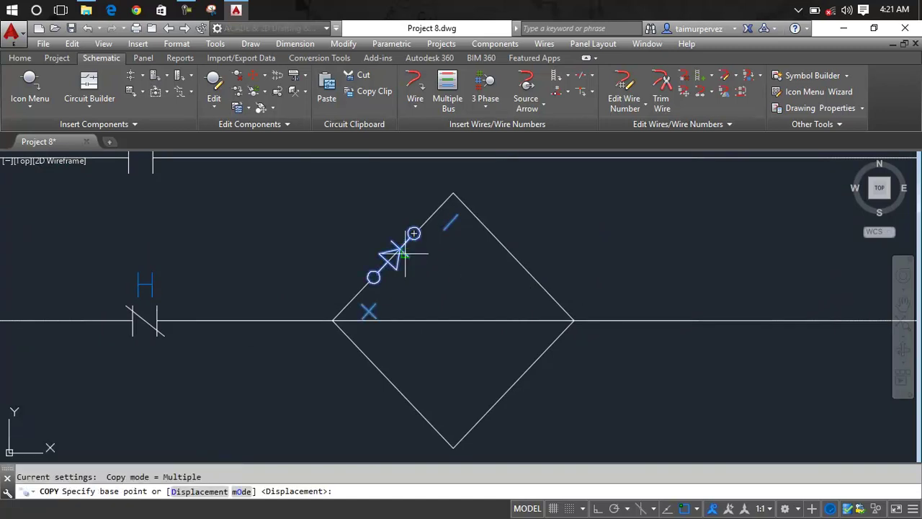
left_click(399, 249)
scroll(525, 361, "up", 2)
scroll(524, 371, "up", 3)
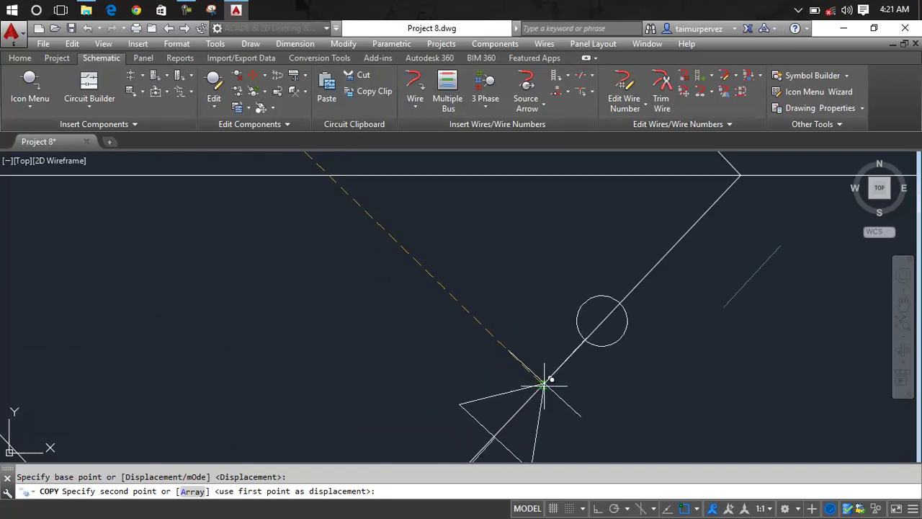
left_click(544, 388)
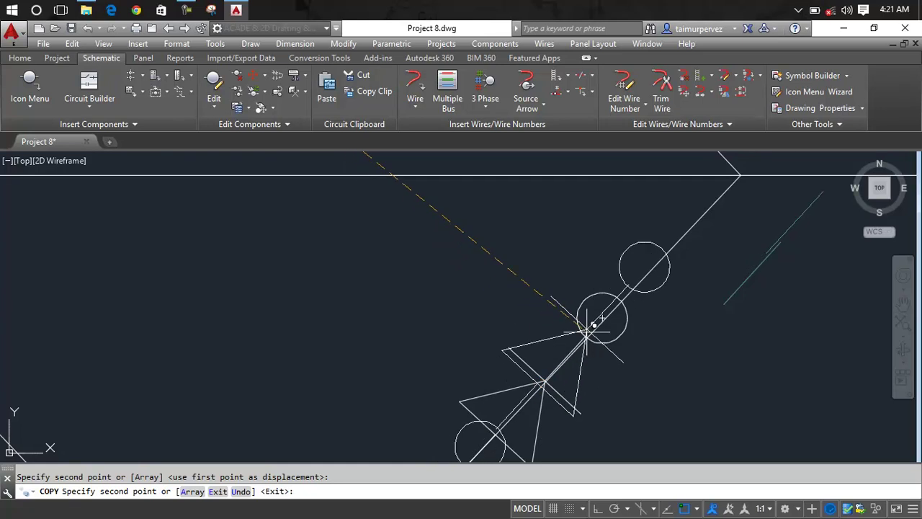
key("Escape")
scroll(598, 313, "down", 3)
mouse_move(598, 325)
middle_mouse_down()
mouse_move(609, 270)
mouse_move(608, 315)
middle_mouse_up()
scroll(610, 268, "down", 2)
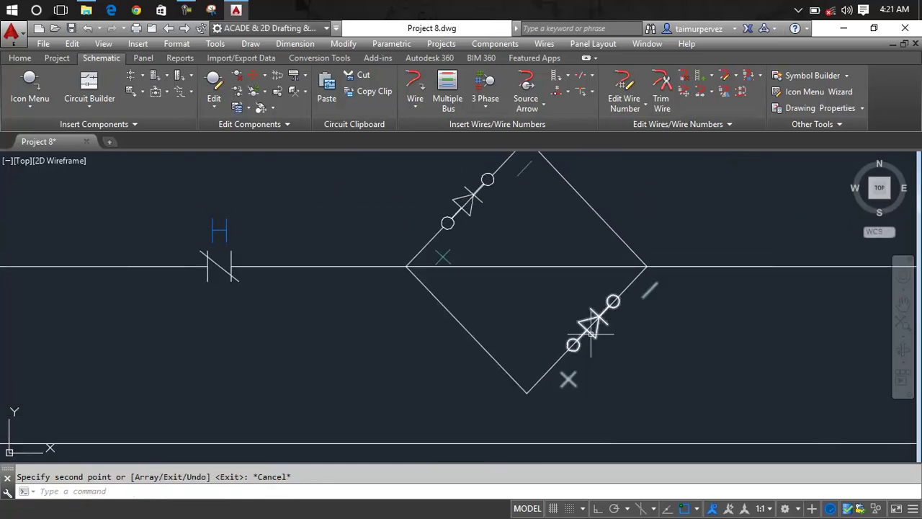
- Copy the lower-right diode to the diamond's lower-left edge
type("c")
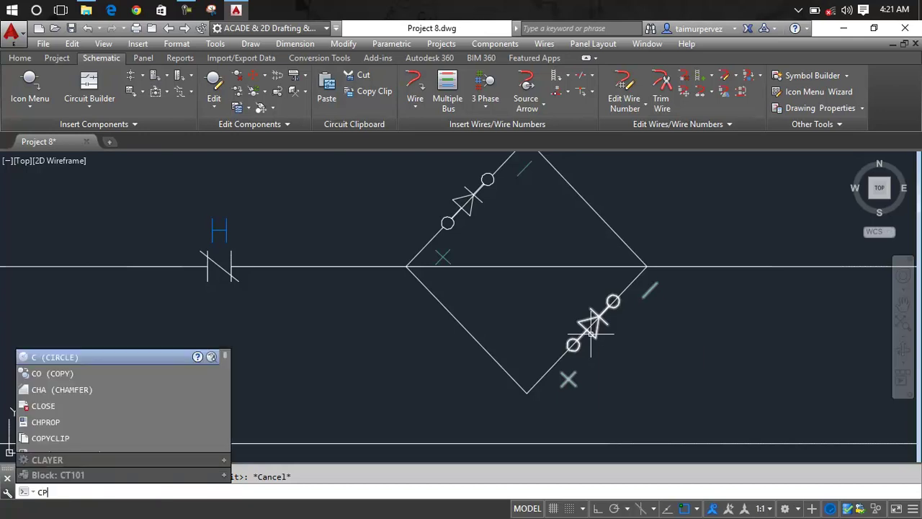
type("p")
key("Return")
left_click(591, 333)
key("Return")
left_click(580, 335)
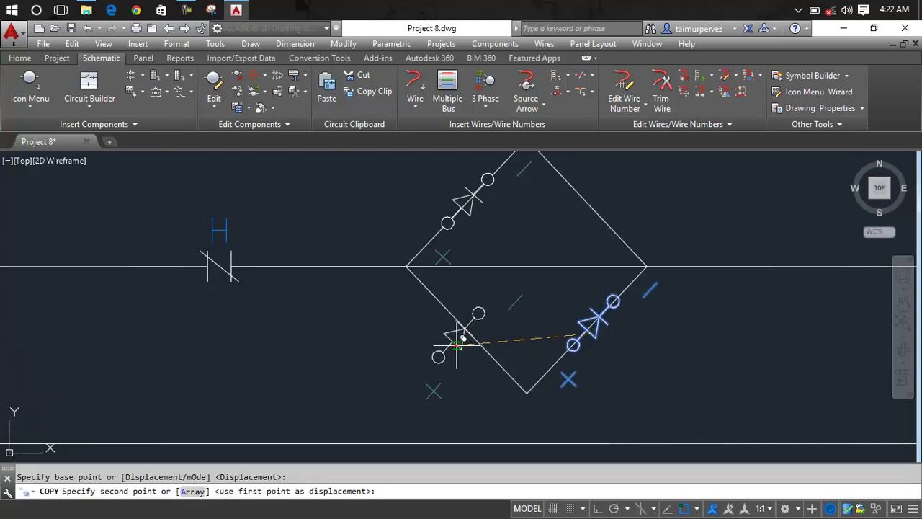
left_click(456, 345)
key("Escape")
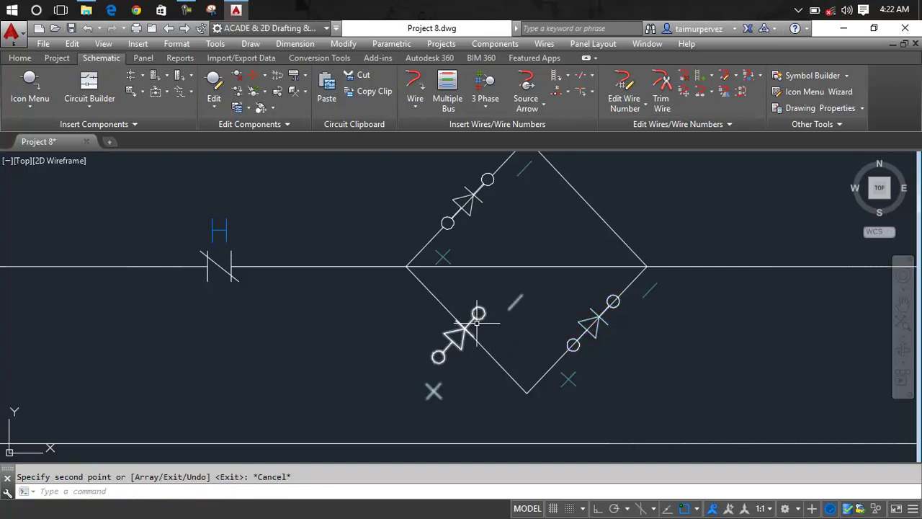
- Rotate the new diode copy to follow the lower-left wire
scroll(477, 322, "up", 4)
type("o")
key("Return")
left_click(479, 310)
key("Return")
left_click(461, 330)
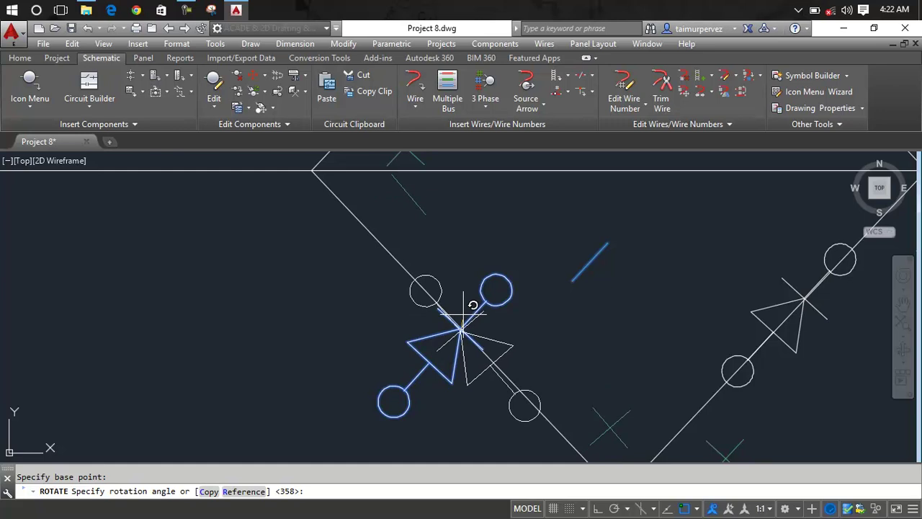
scroll(464, 314, "up", 2)
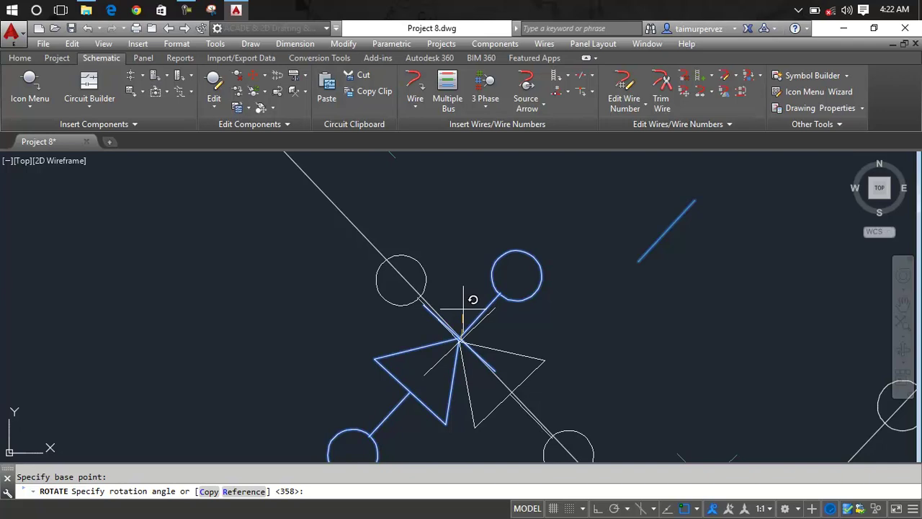
key("Return")
- Close the accidentally opened NETLOAD assembly-loading dialog
scroll(461, 346, "up", 2)
scroll(460, 351, "up", 2)
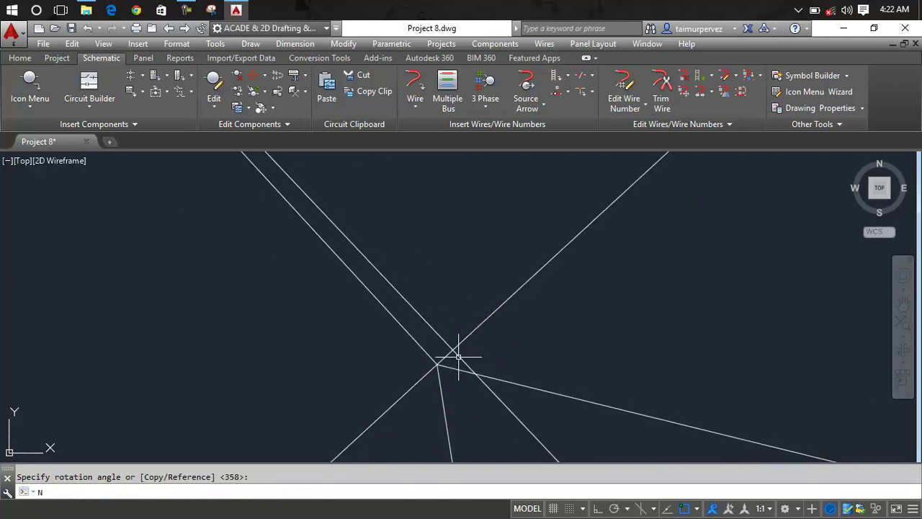
key("Return")
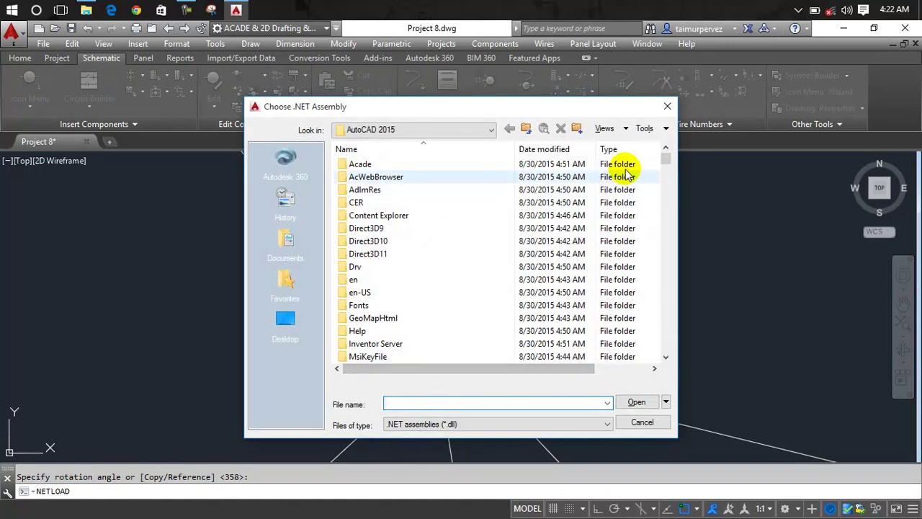
left_click(665, 105)
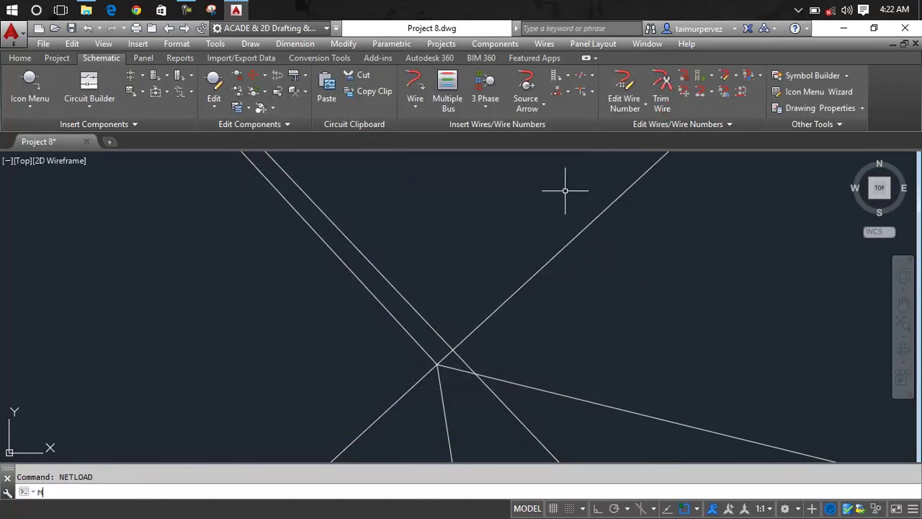
key("Return")
- Move the rotated diode onto the lower-left wire
left_click(482, 375)
key("Return")
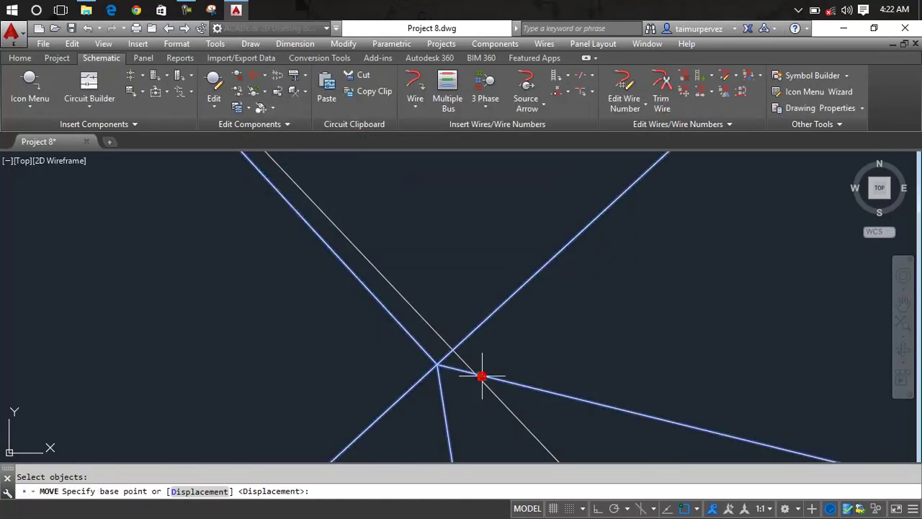
left_click(437, 364)
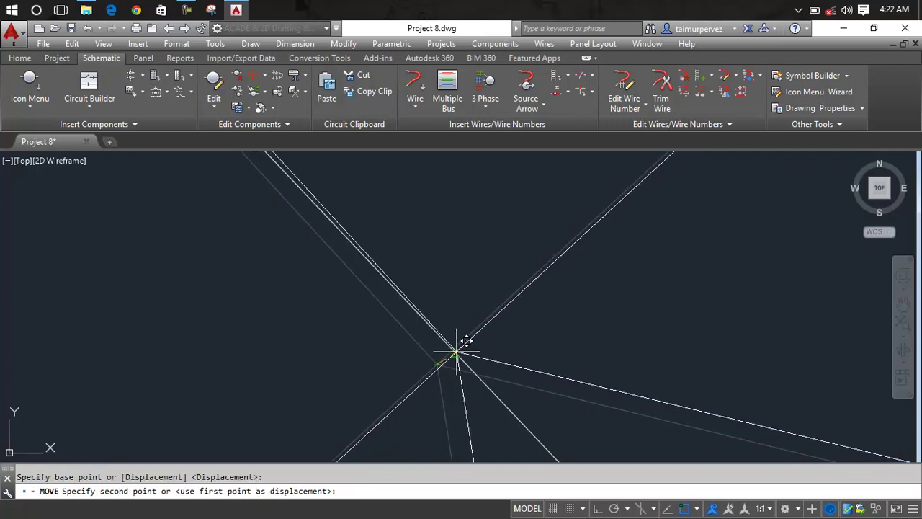
left_click(456, 352)
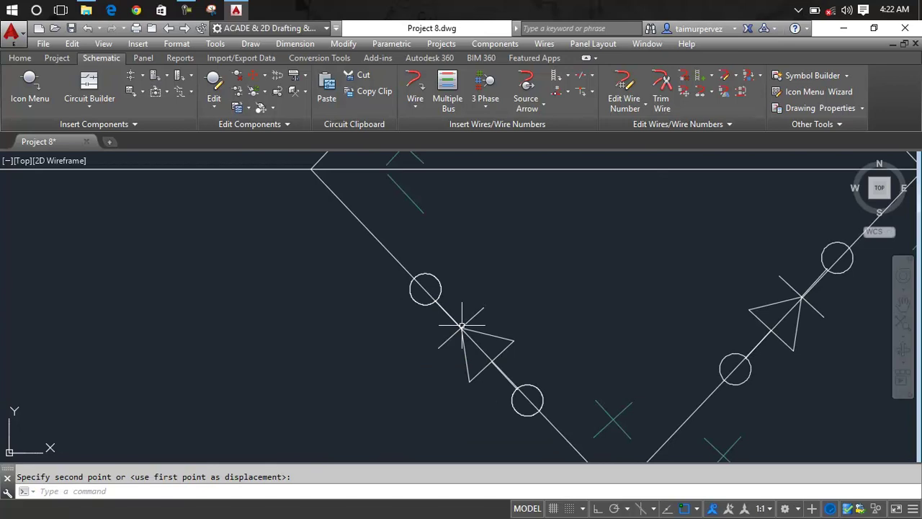
scroll(495, 350, "down", 3)
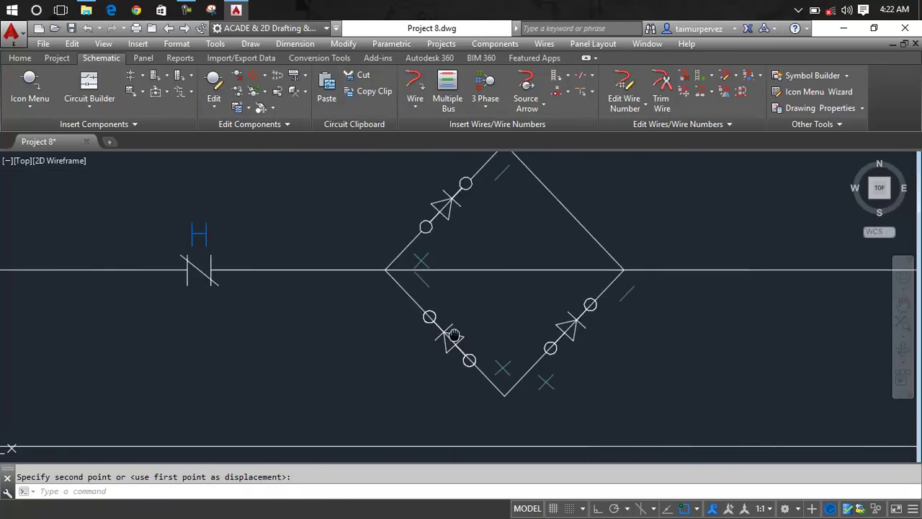
middle_click_drag(494, 328, 449, 336)
- Nudge the lower-left diode slightly up and left into line
key("Return")
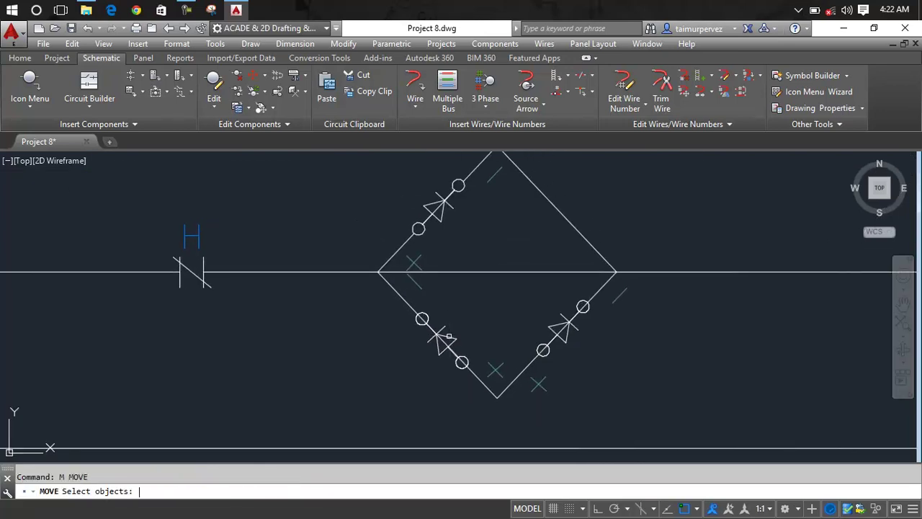
left_click(448, 334)
key("Return")
left_click(438, 336)
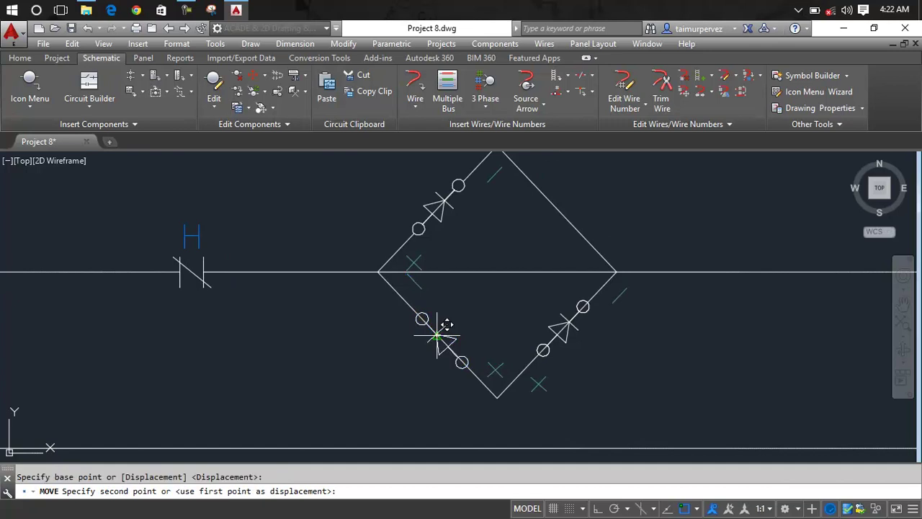
left_click(433, 331)
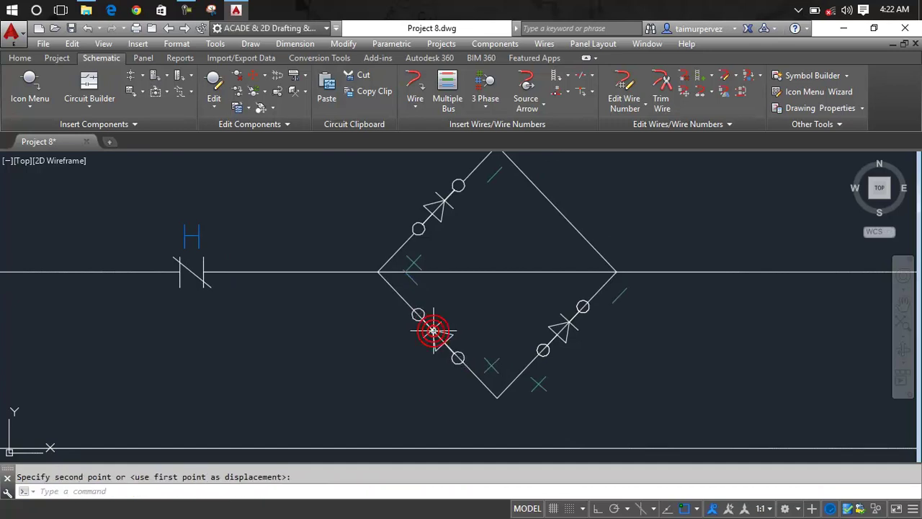
- Copy the lower-left diode onto the bridge's upper-right arm
type("co")
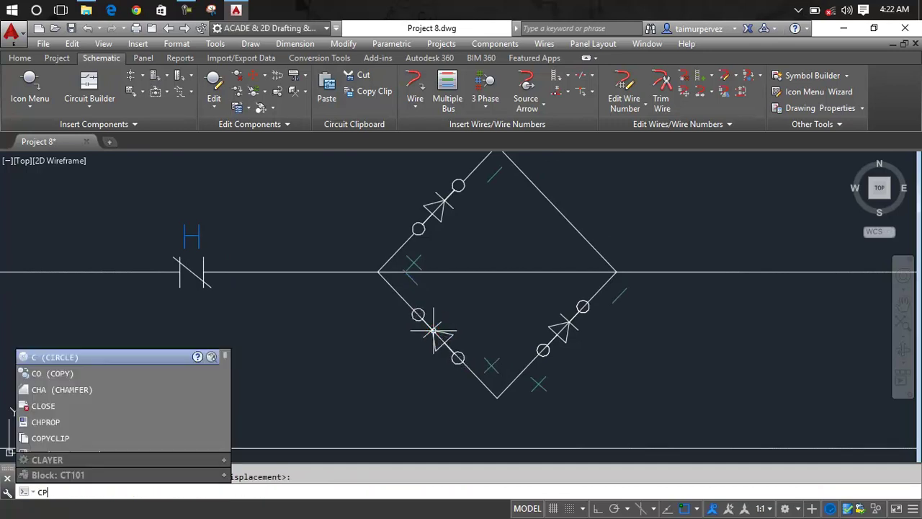
key("Return")
left_click(433, 330)
key("Return")
left_click(433, 331)
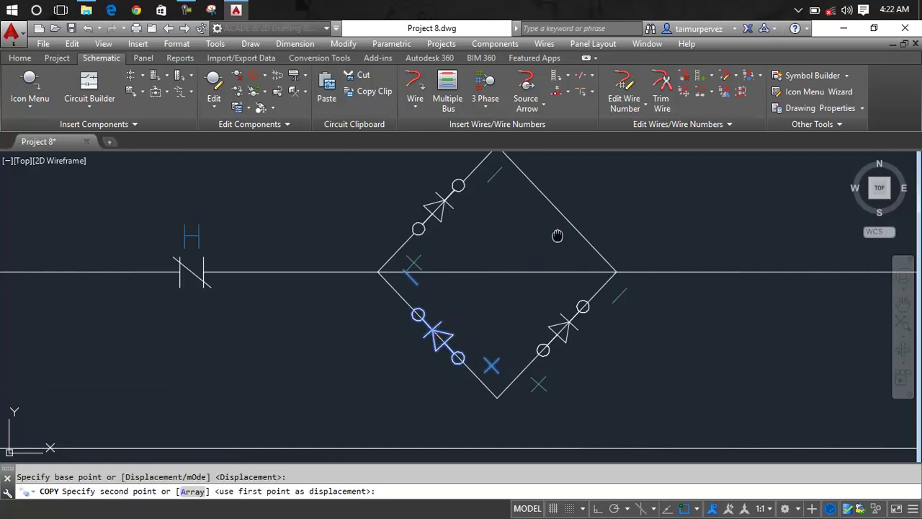
scroll(540, 259, "up", 1)
scroll(523, 272, "up", 8)
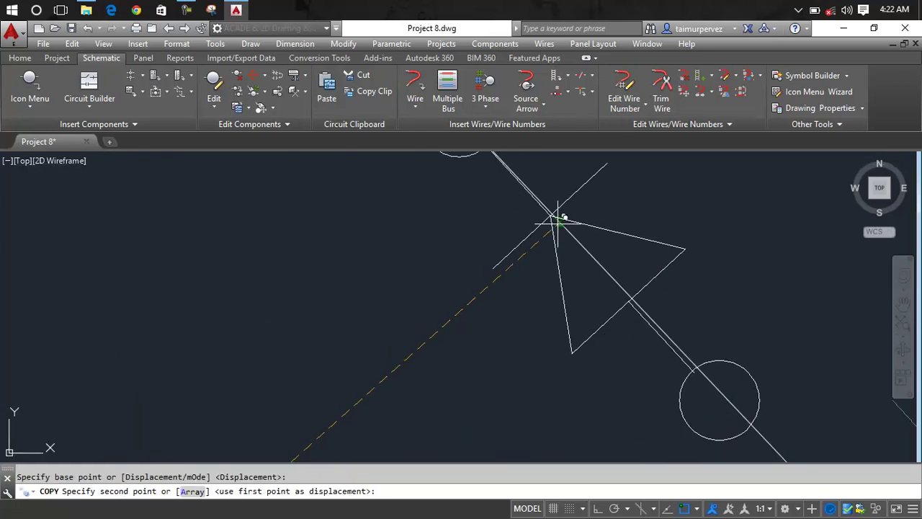
left_click(562, 217)
scroll(560, 231, "down", 5)
scroll(551, 238, "down", 3)
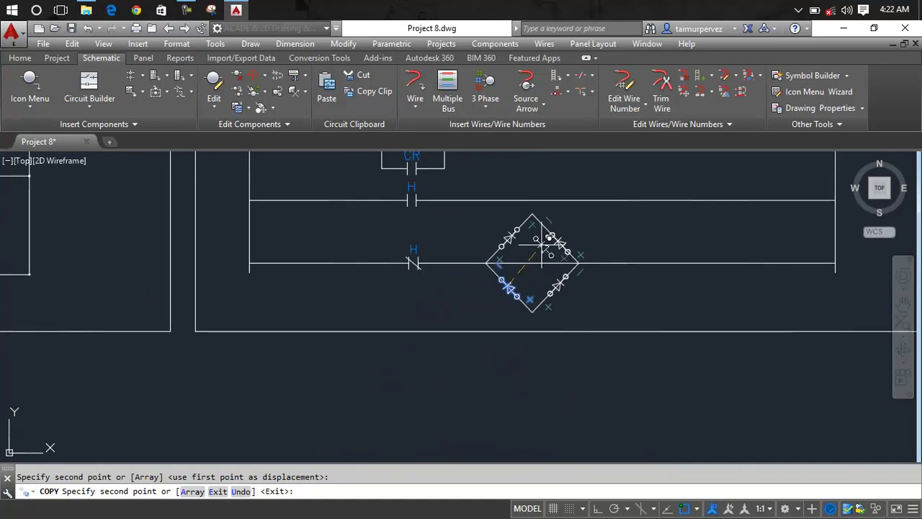
key("Escape")
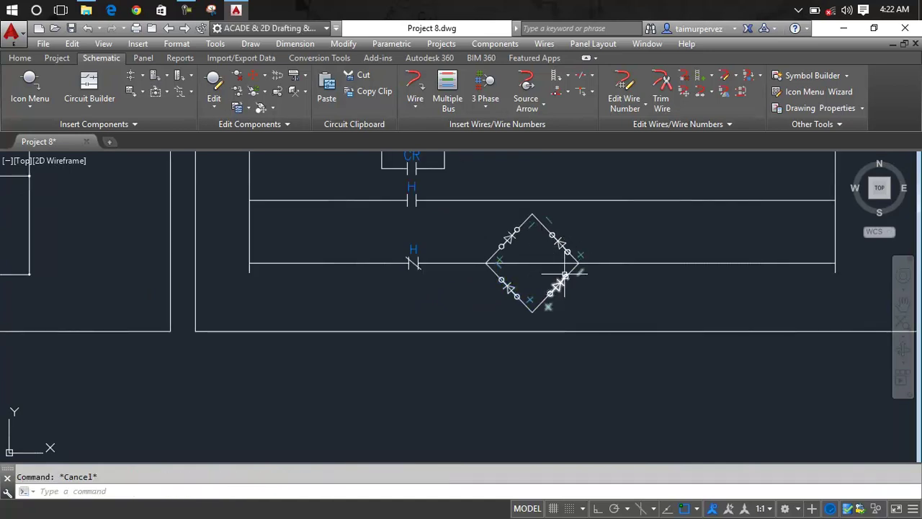
middle_click_drag(565, 276, 553, 277)
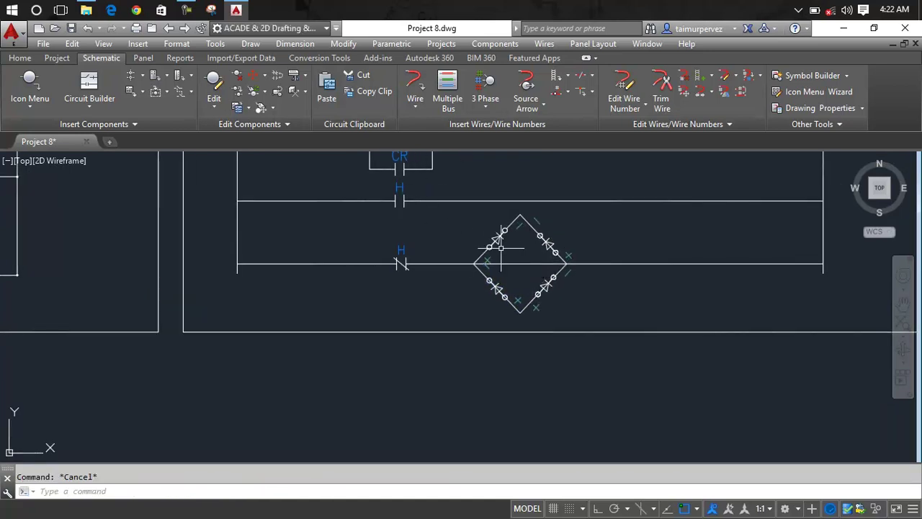
scroll(547, 245, "down", 5)
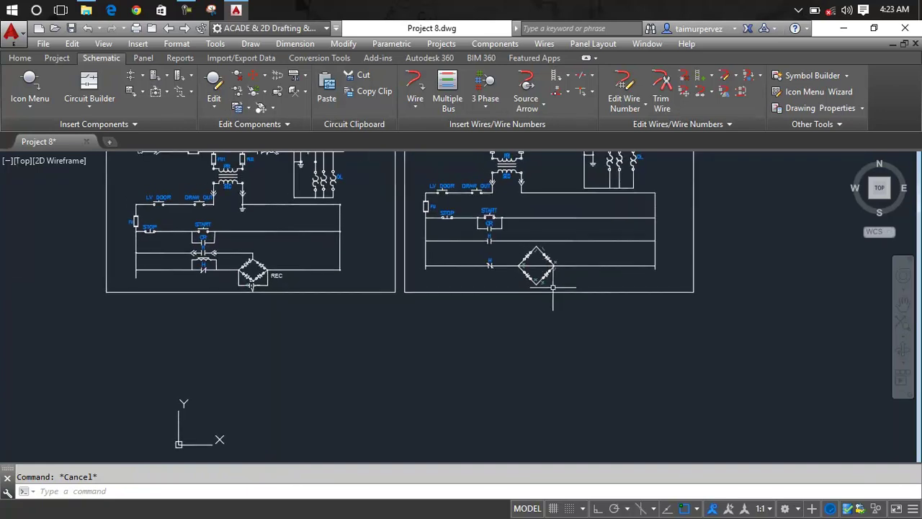
scroll(558, 281, "up", 4)
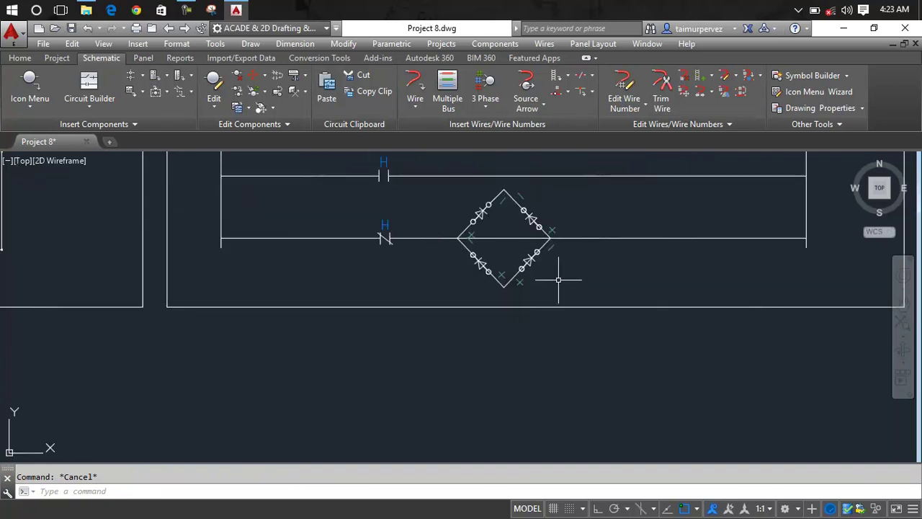
scroll(558, 280, "down", 4)
scroll(226, 259, "up", 4)
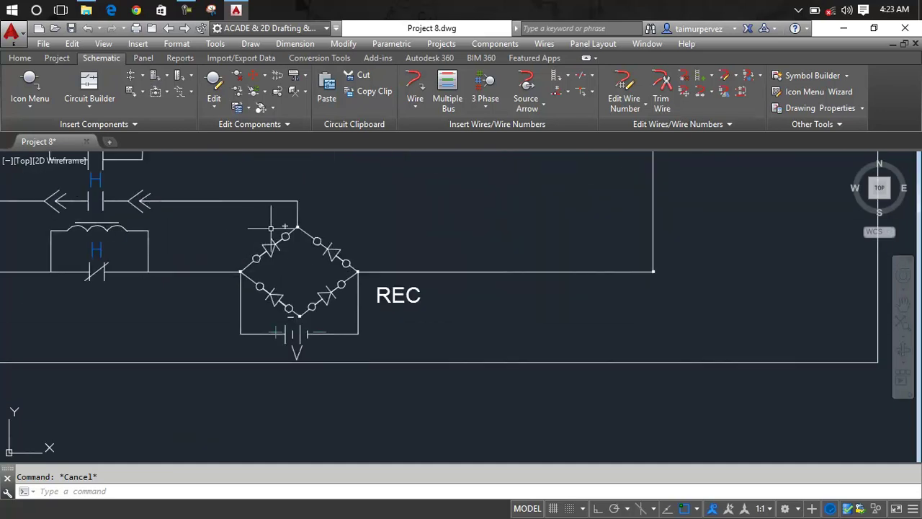
scroll(544, 223, "down", 3)
scroll(505, 252, "down", 3)
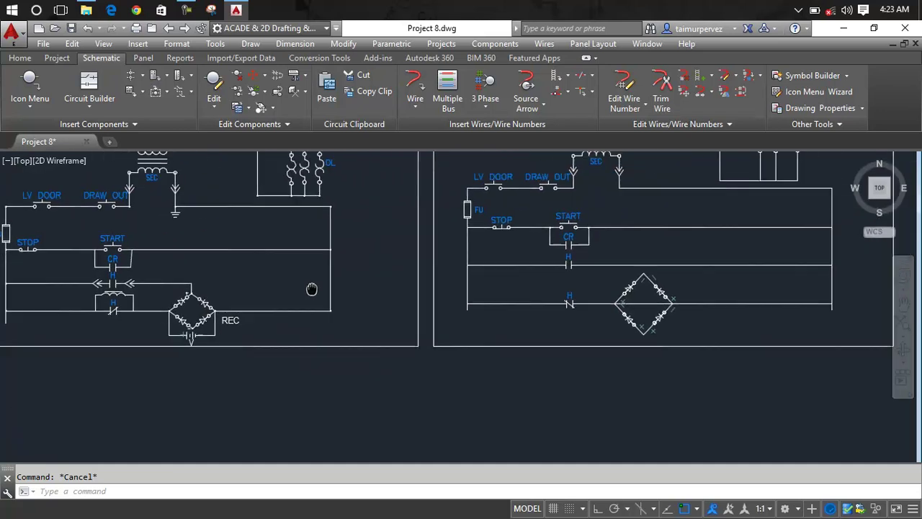
scroll(529, 286, "up", 4)
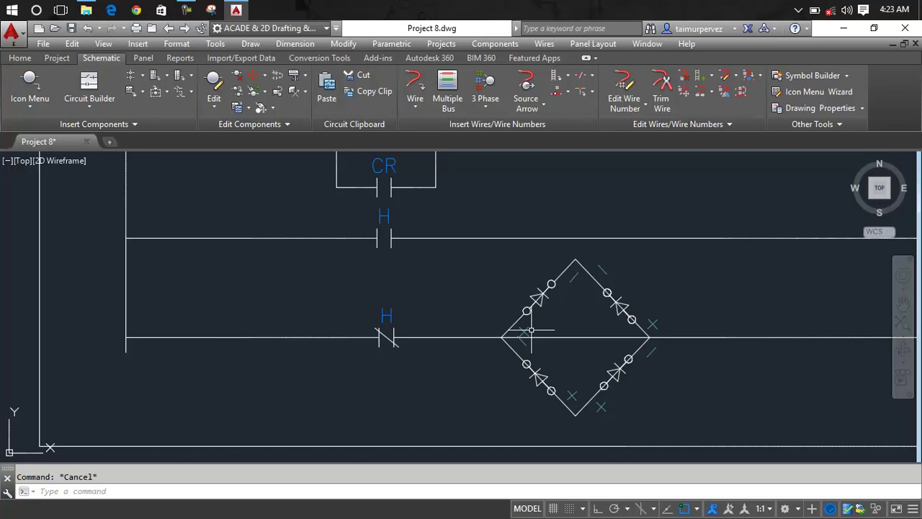
- Start moving the X mark at the bridge's left corner, then cancel
scroll(531, 330, "up", 4)
type("M")
key("Return")
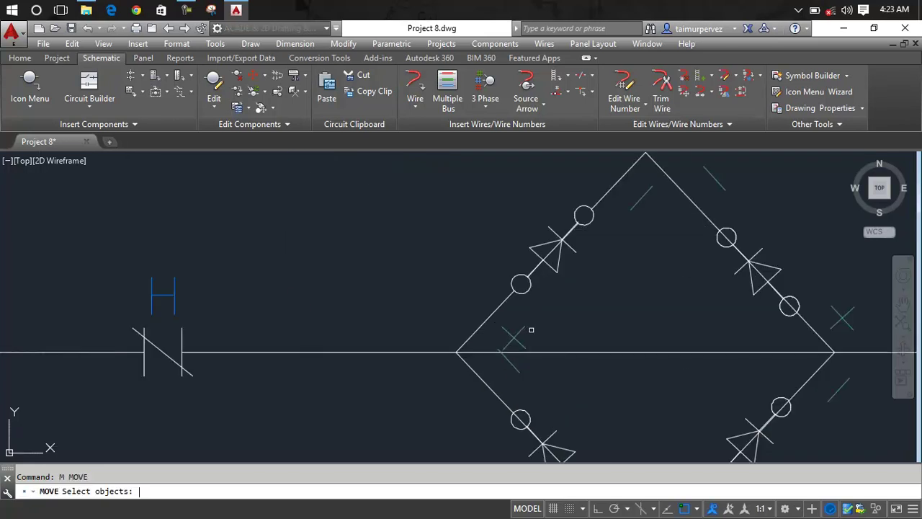
left_click(518, 329)
key("Return")
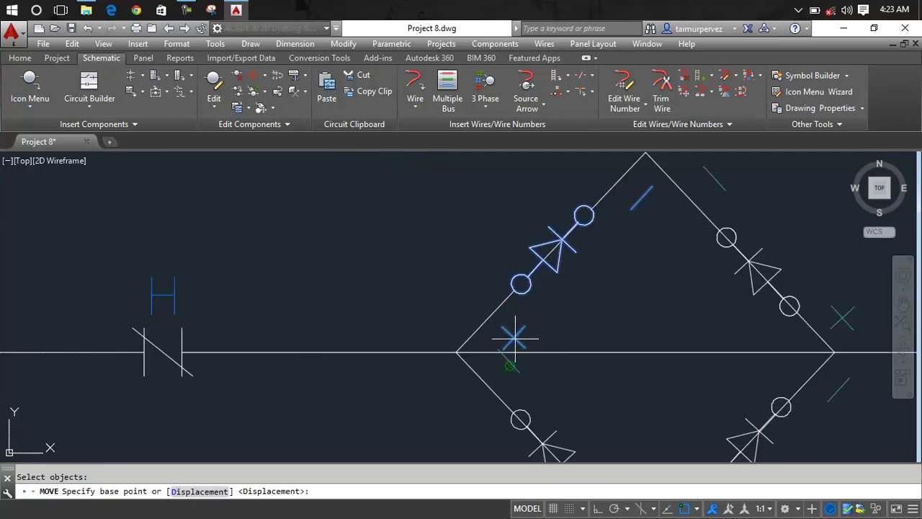
left_click(511, 362)
key("Escape")
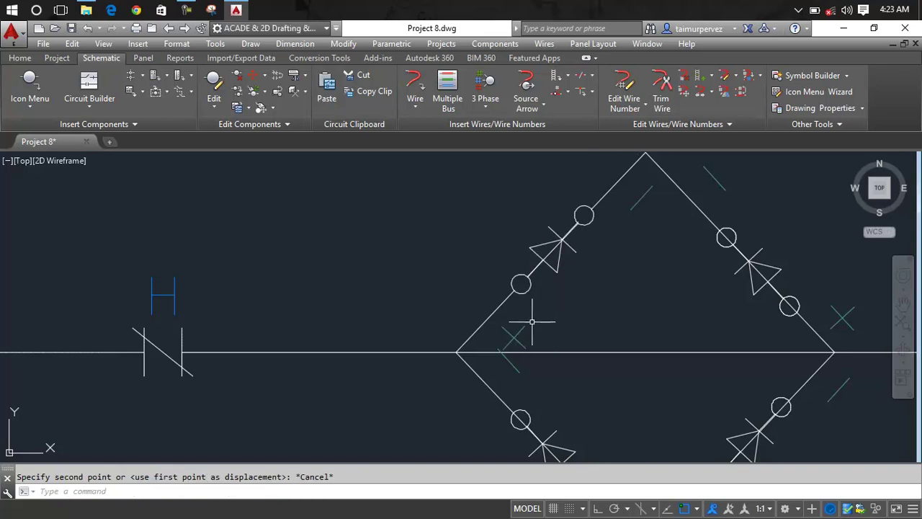
- Use Hide Attribute on the green X marks around the upper-left, right, lower and upper-right diodes
right_click(521, 329)
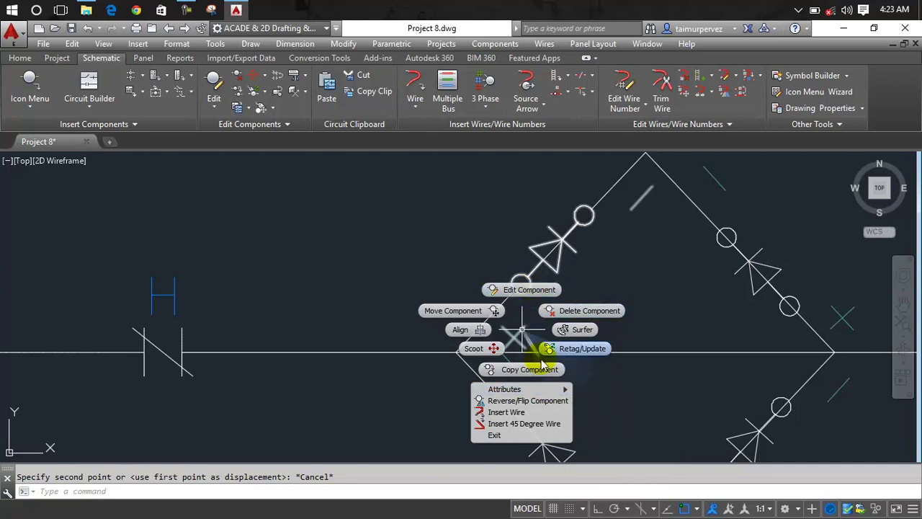
mouse_move(504, 389)
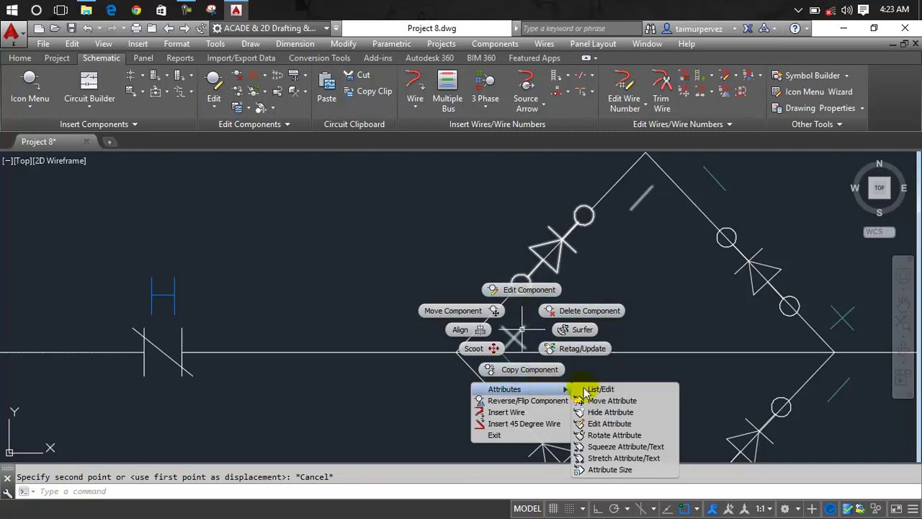
left_click(631, 413)
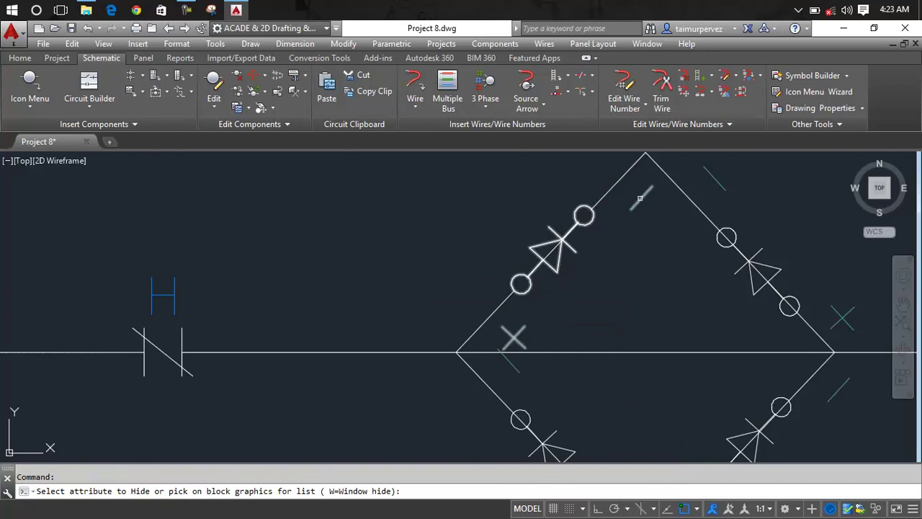
left_click(640, 200)
scroll(716, 186, "down", 3)
middle_click_drag(716, 192, 685, 193)
scroll(522, 211, "up", 1)
left_click(469, 255)
left_click(552, 336)
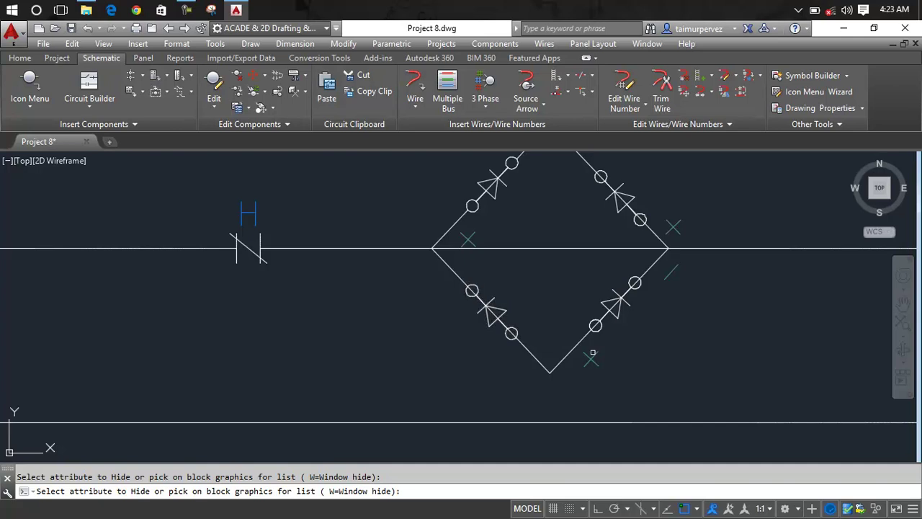
left_click(596, 355)
left_click(679, 224)
scroll(691, 261, "down", 2)
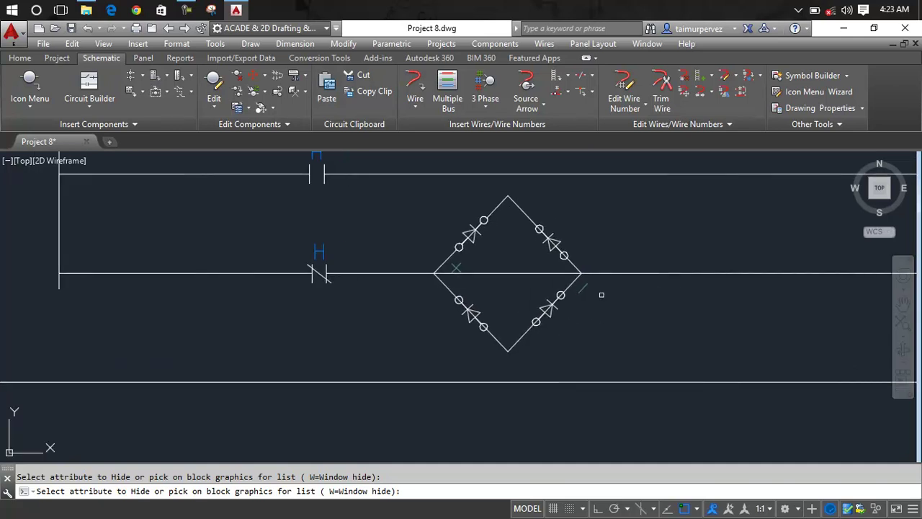
key("Escape")
scroll(546, 266, "down", 3)
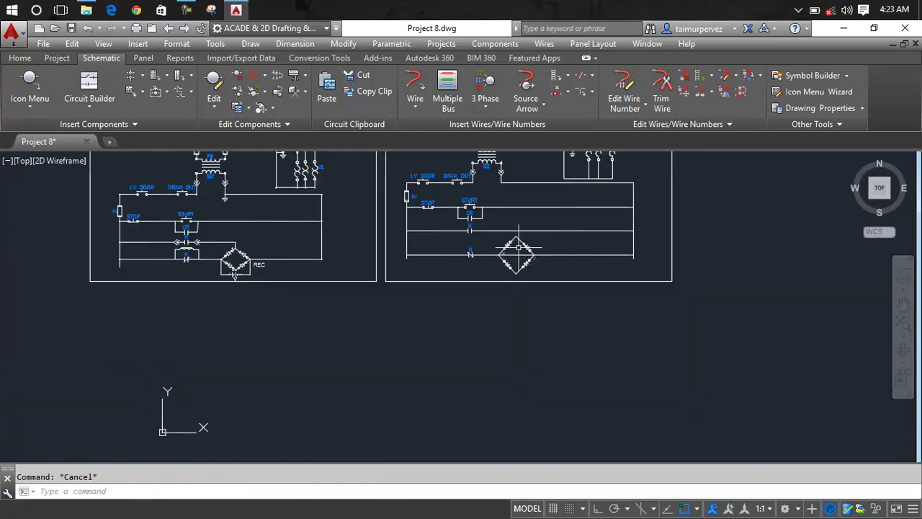
scroll(292, 263, "up", 5)
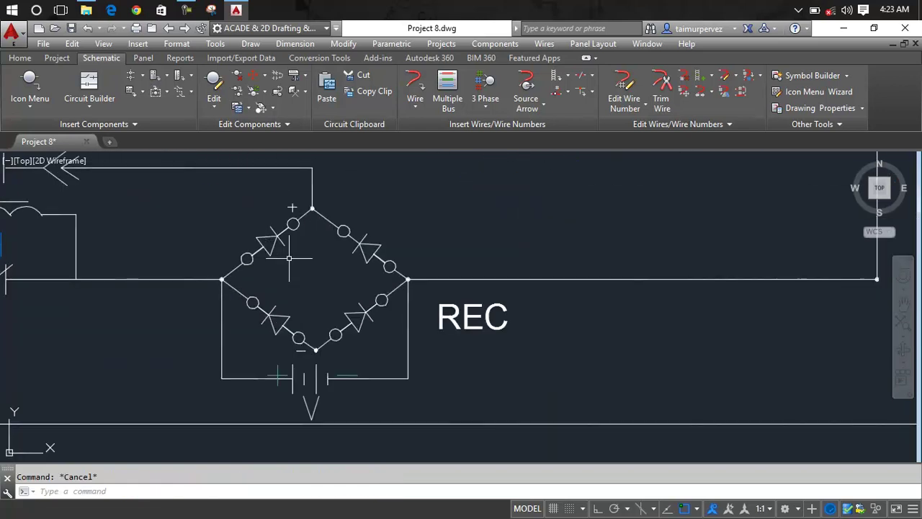
scroll(288, 258, "down", 4)
scroll(643, 259, "up", 2)
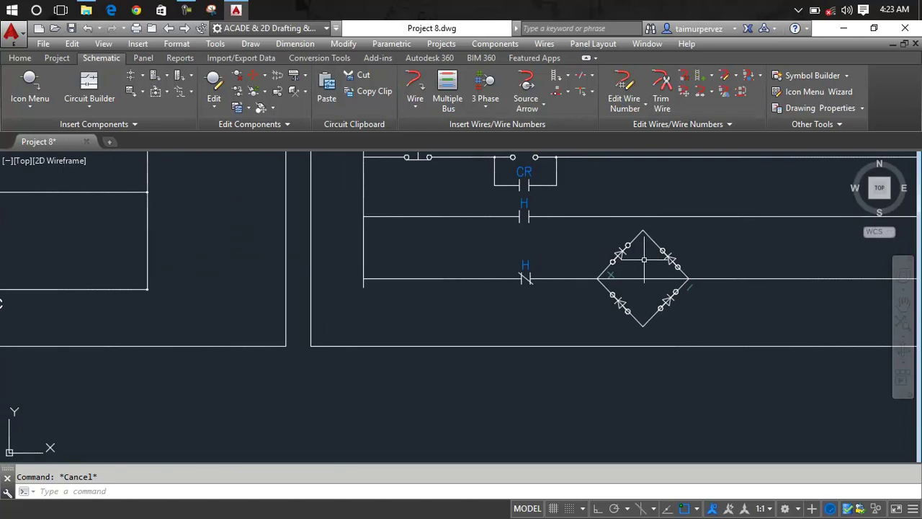
scroll(644, 259, "up", 5)
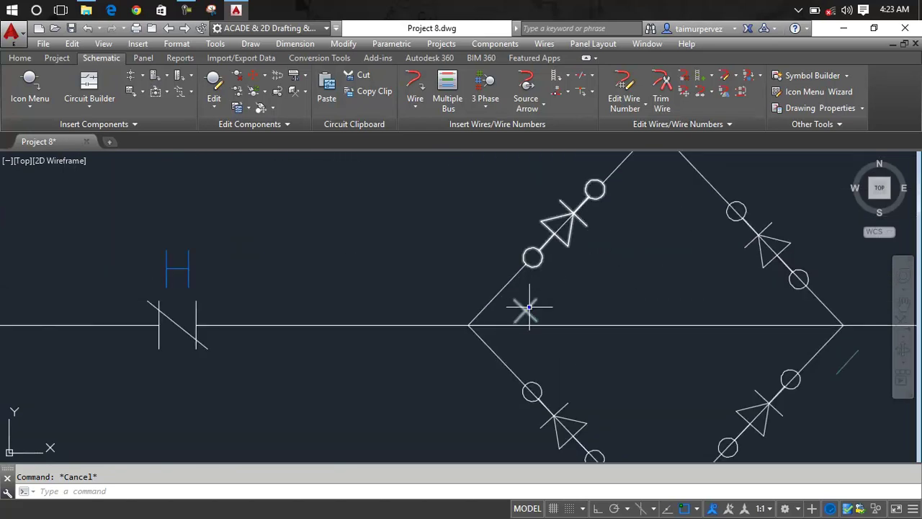
right_click(529, 308)
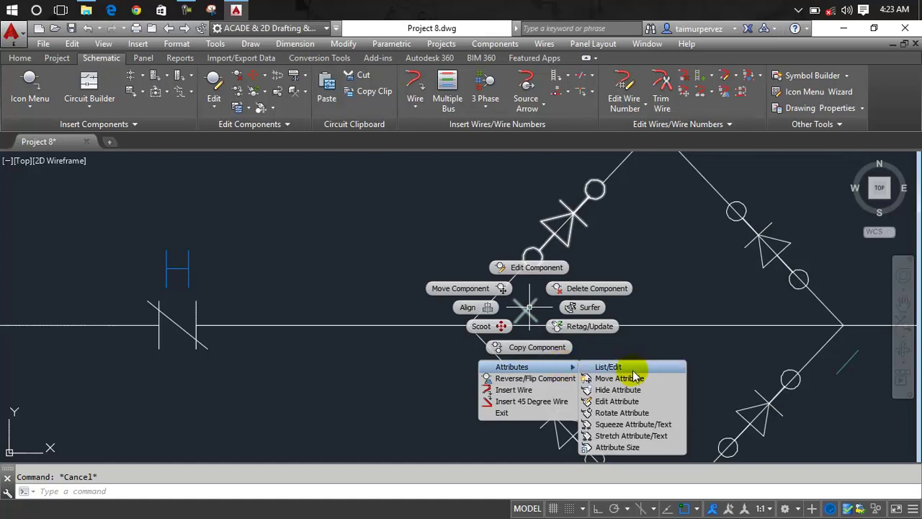
left_click(634, 378)
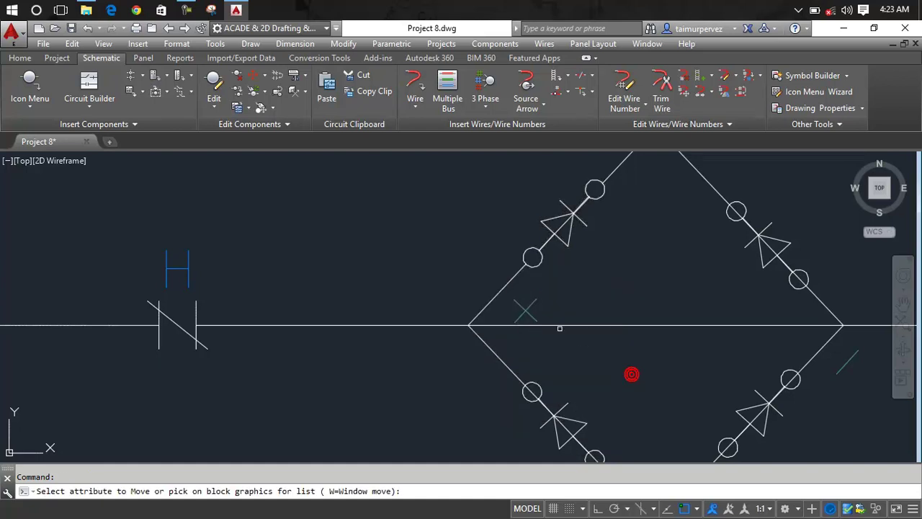
left_click(524, 310)
key("Return")
left_click(526, 306)
middle_click_drag(643, 260, 558, 166)
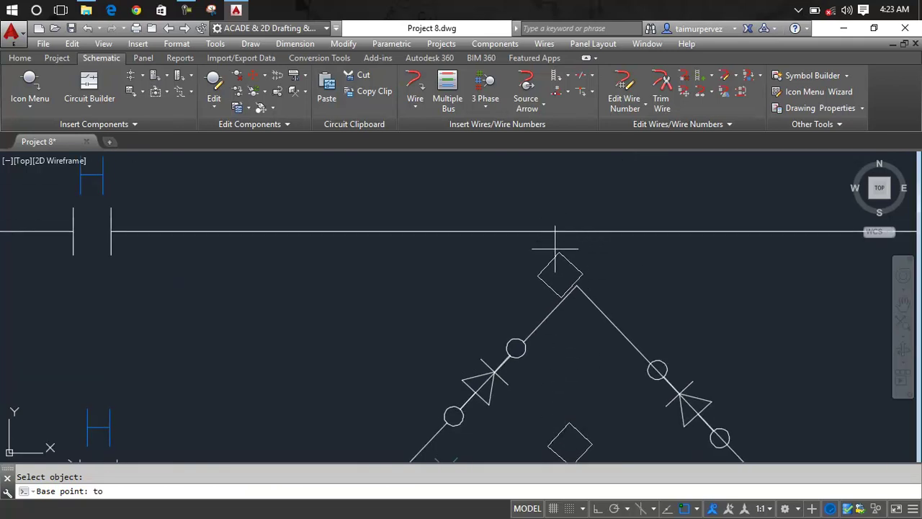
left_click(553, 284)
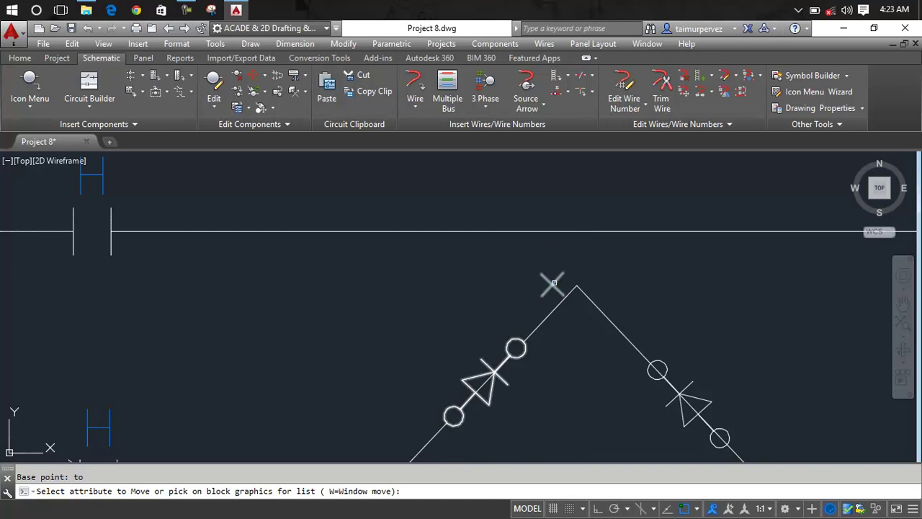
key("Return")
scroll(577, 277, "down", 2)
scroll(591, 267, "down", 2)
middle_click_drag(605, 317, 506, 240)
scroll(577, 275, "up", 1)
scroll(577, 275, "up", 4)
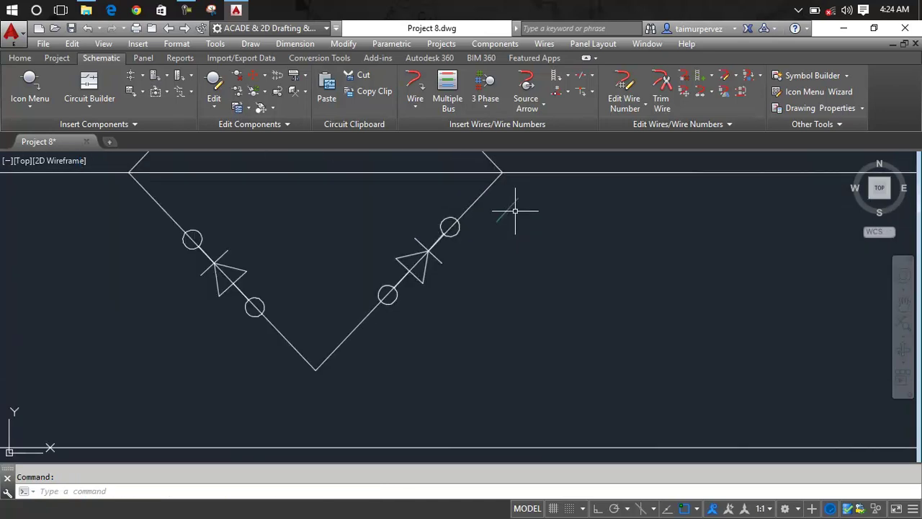
key("Return")
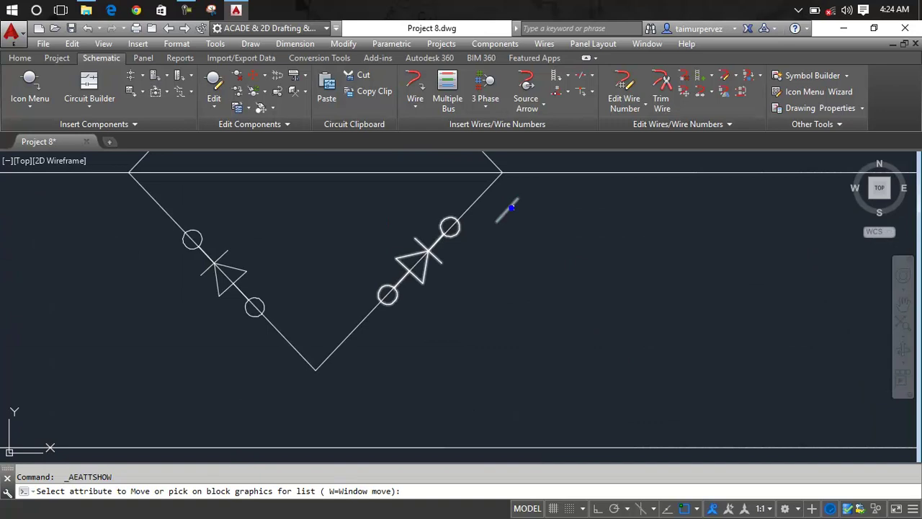
left_click(511, 209)
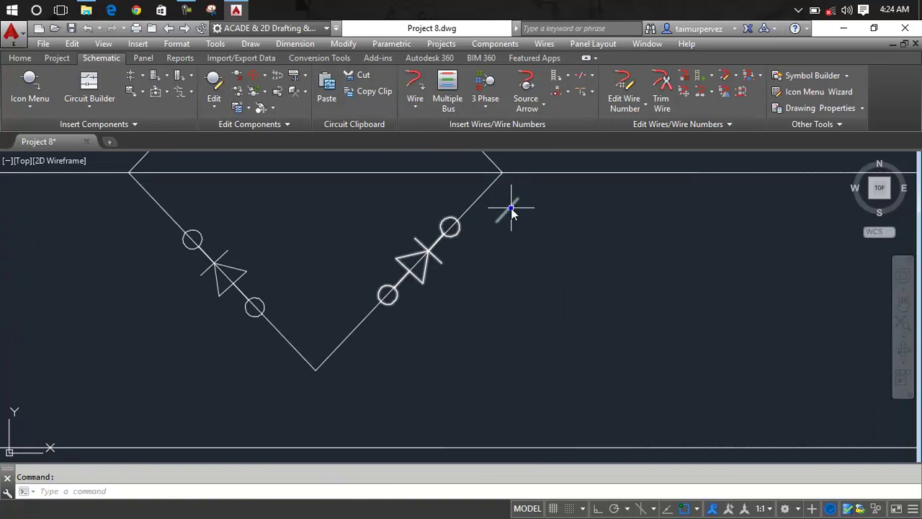
right_click(511, 208)
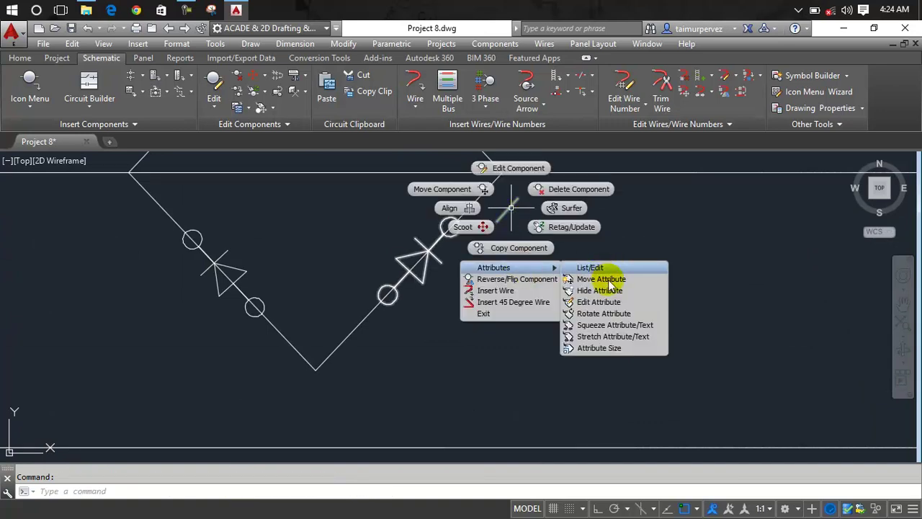
left_click(608, 281)
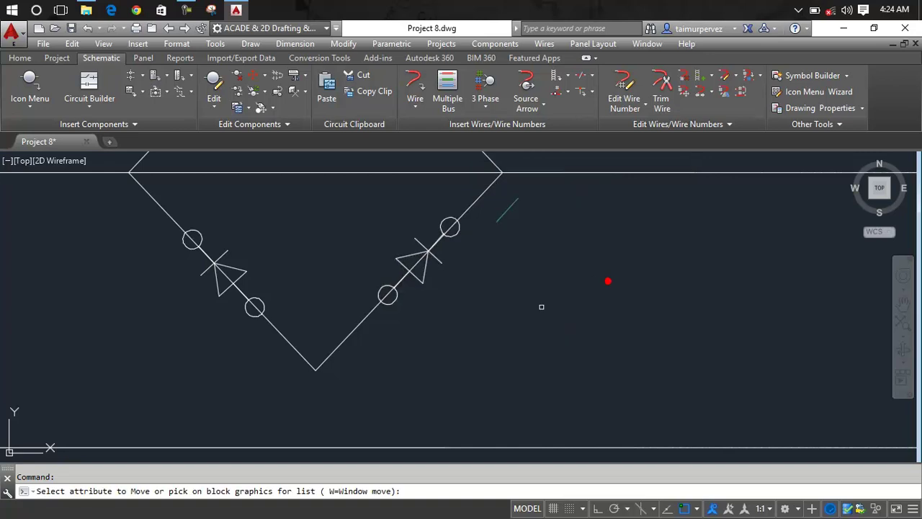
left_click(505, 211)
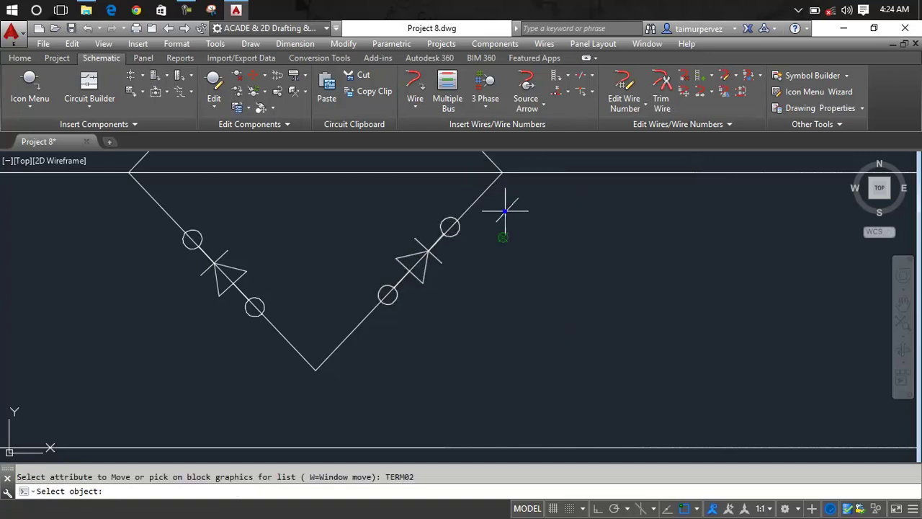
key("Return")
key("Escape")
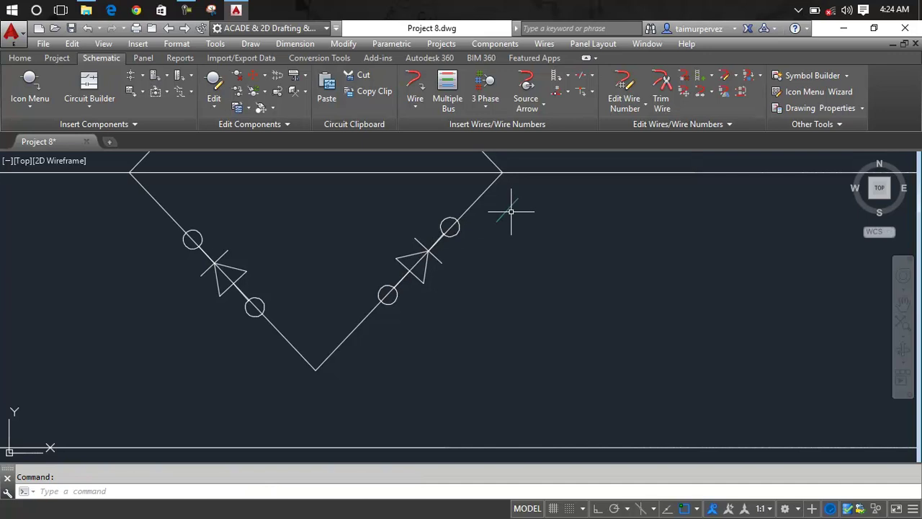
right_click(511, 211)
mouse_move(493, 271)
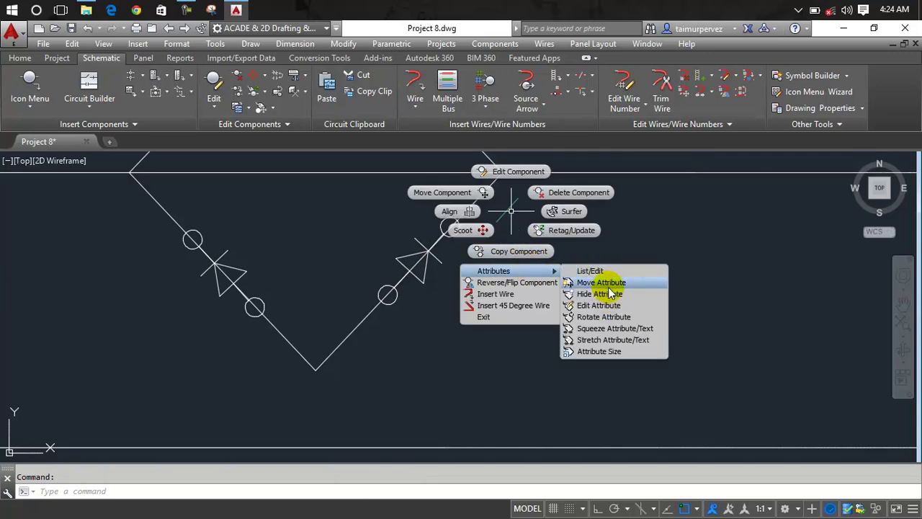
left_click(603, 283)
left_click(508, 211)
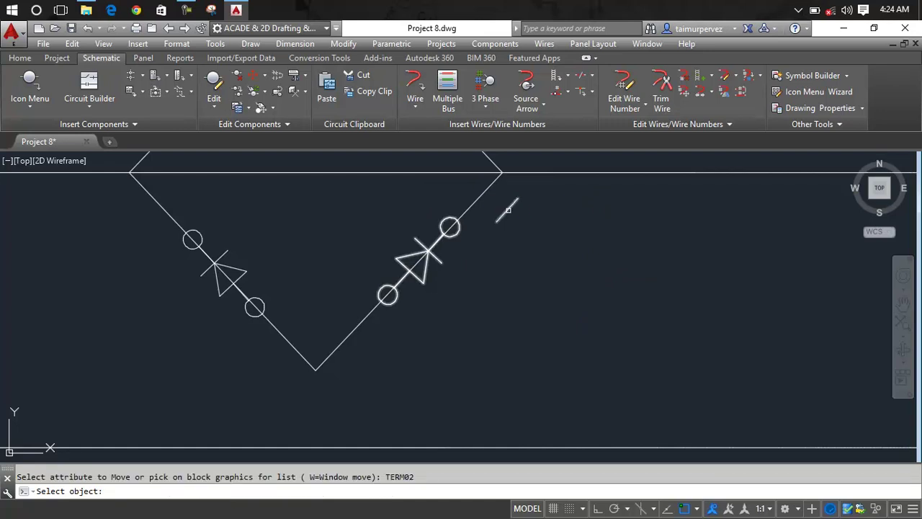
left_click(508, 210)
key("Escape")
left_click(508, 210)
key("Escape")
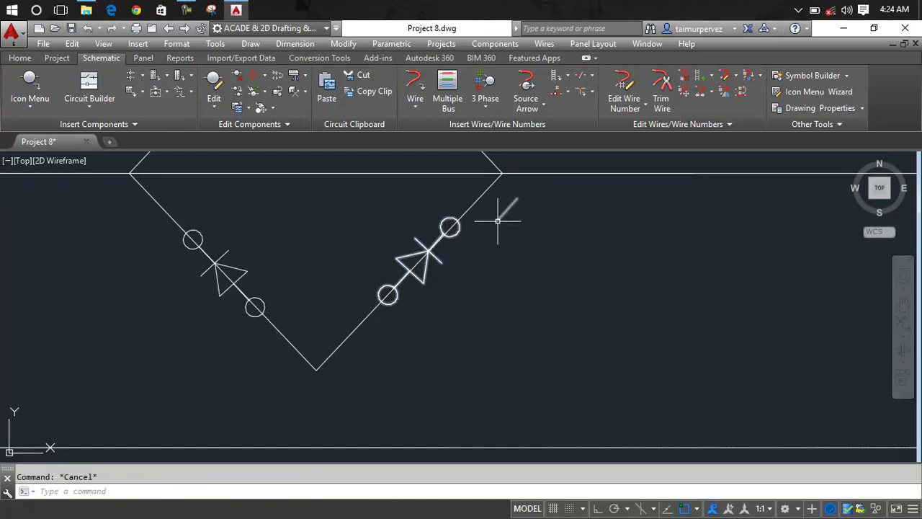
right_click(498, 220)
mouse_move(481, 279)
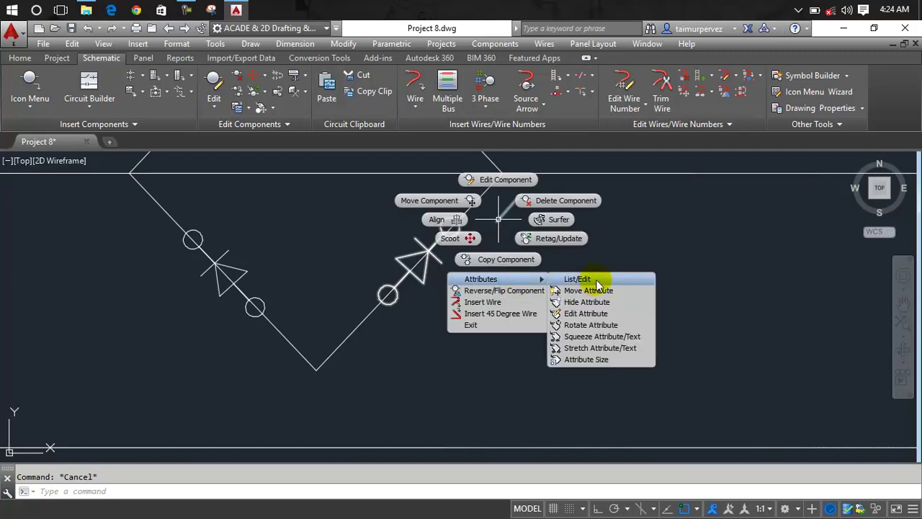
left_click(589, 302)
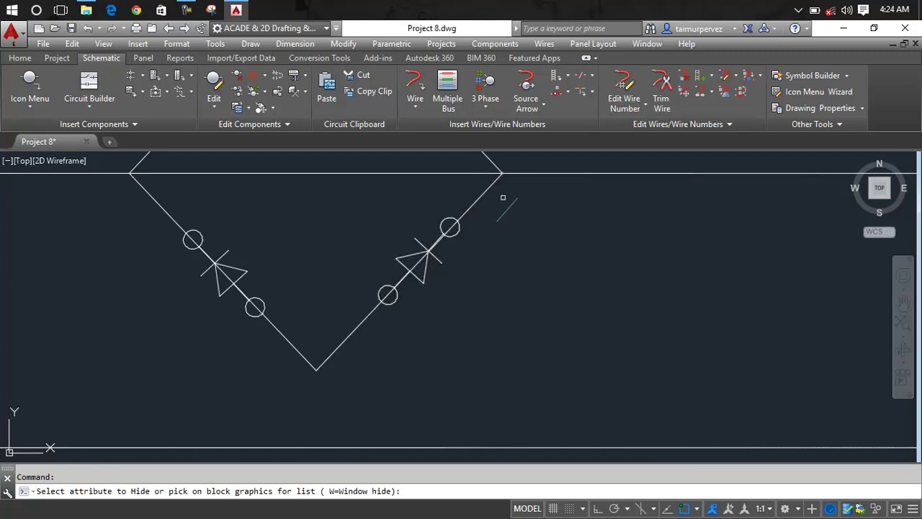
scroll(512, 206, "down", 5)
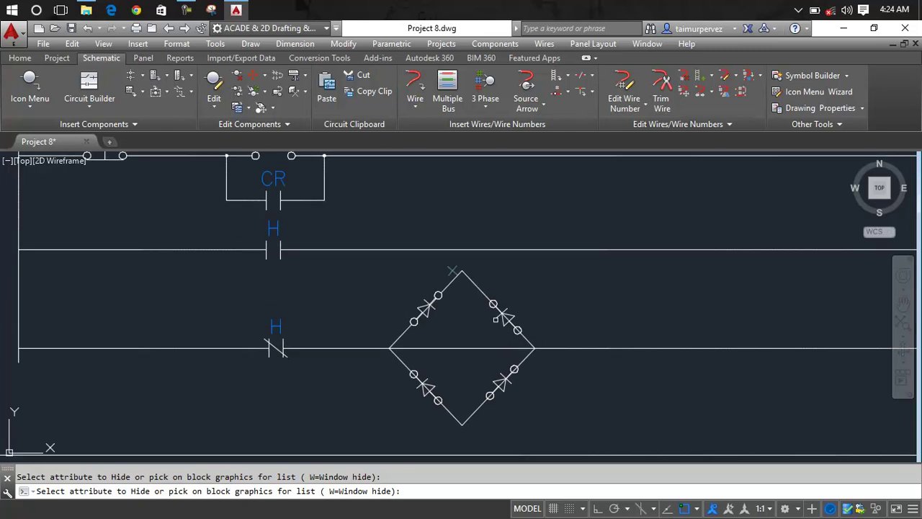
scroll(491, 268, "up", 1)
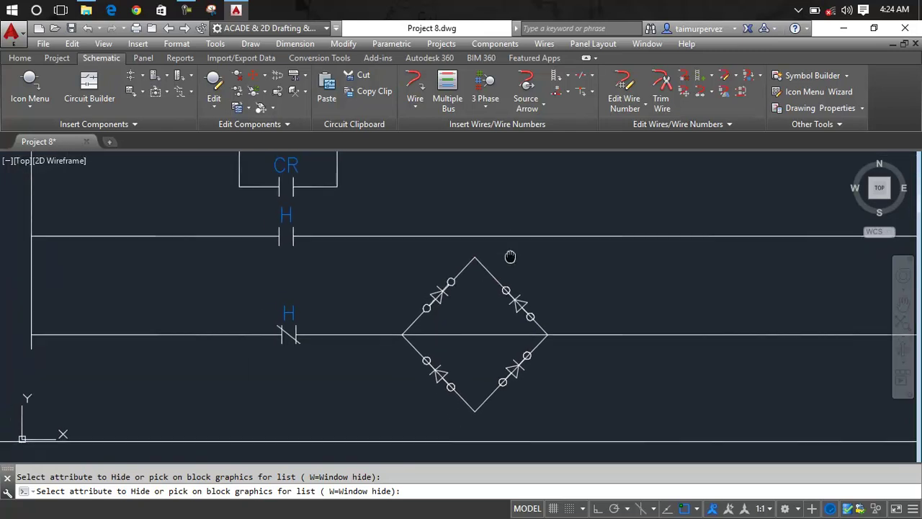
key("Escape")
scroll(476, 249, "up", 1)
scroll(475, 249, "up", 1)
- Create an MTEXT label containing '+' near the bridge
scroll(476, 248, "up", 3)
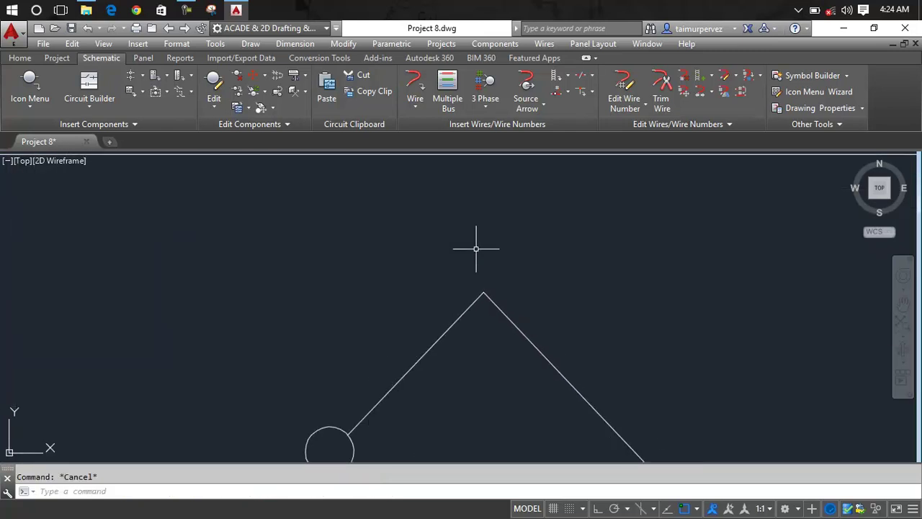
type("T")
key("Return")
left_click(454, 256)
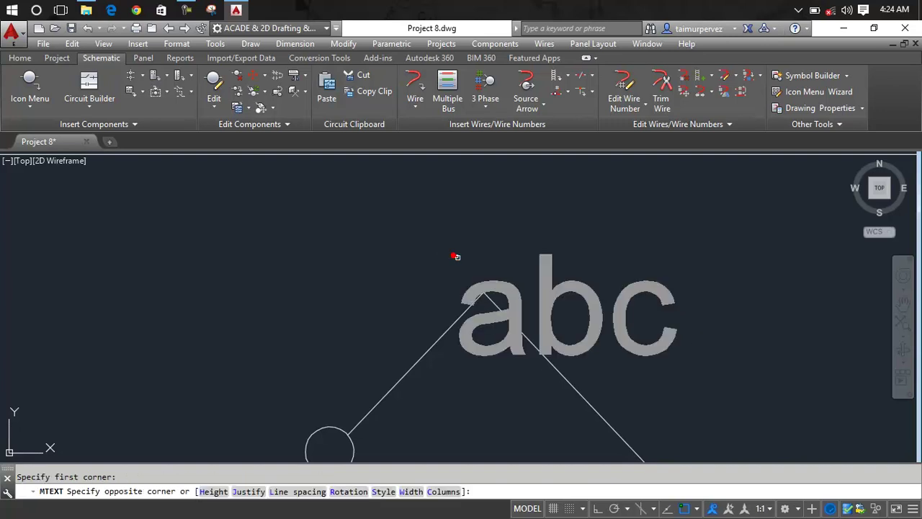
left_click(499, 287)
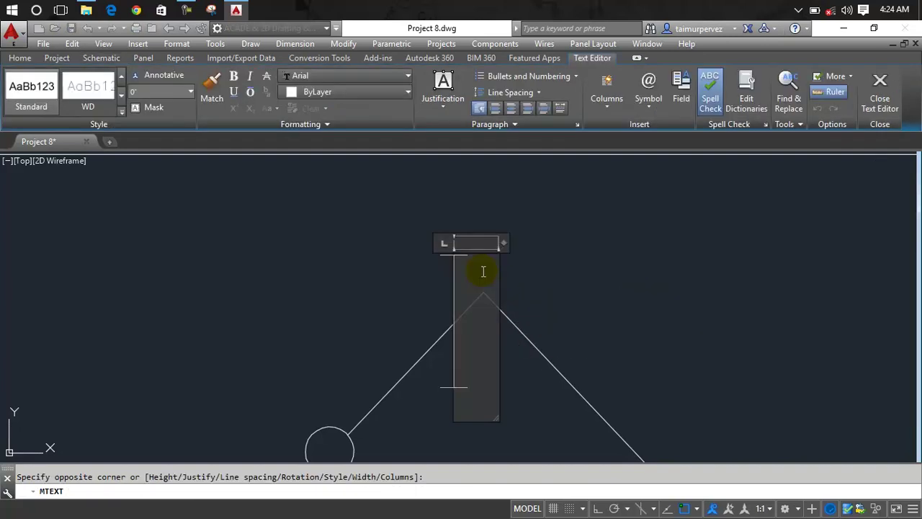
type("+")
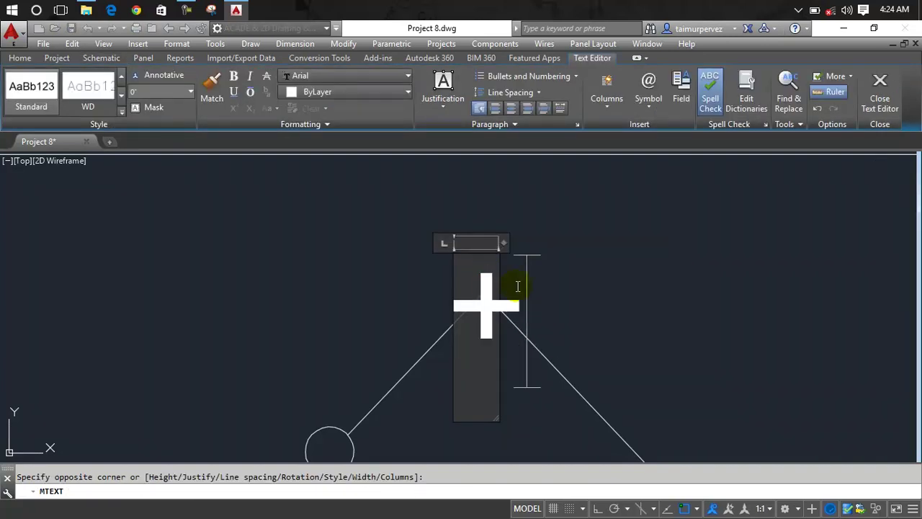
left_click(550, 284)
- Attempt to move the plus sign, cancelling two mistaken selections
type("m")
key("Return")
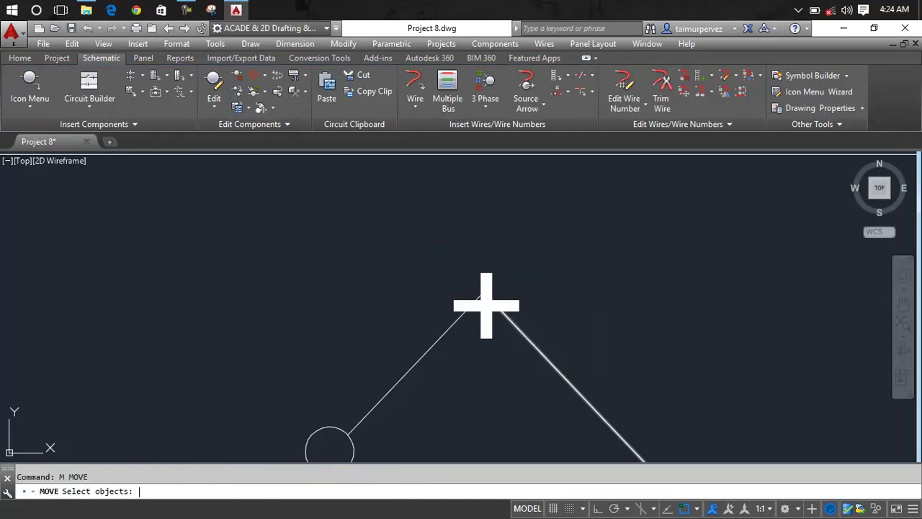
left_click(486, 297)
key("Return")
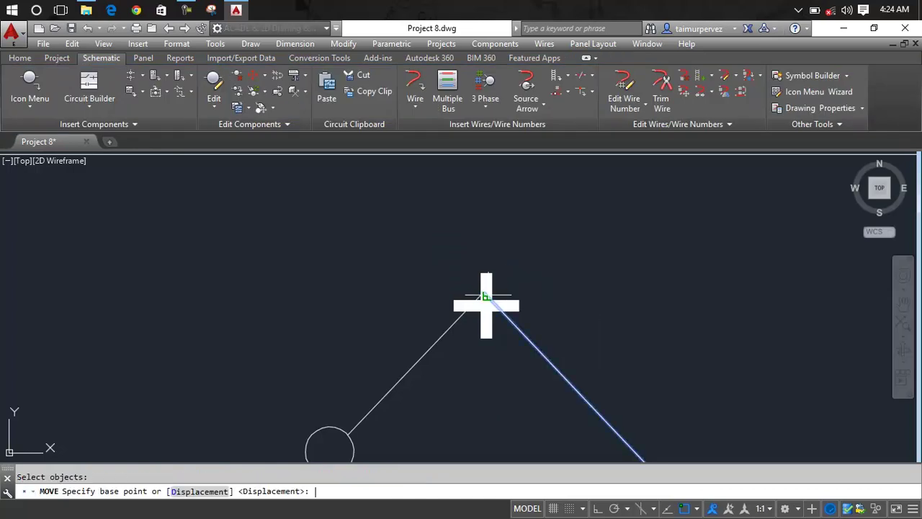
key("Escape")
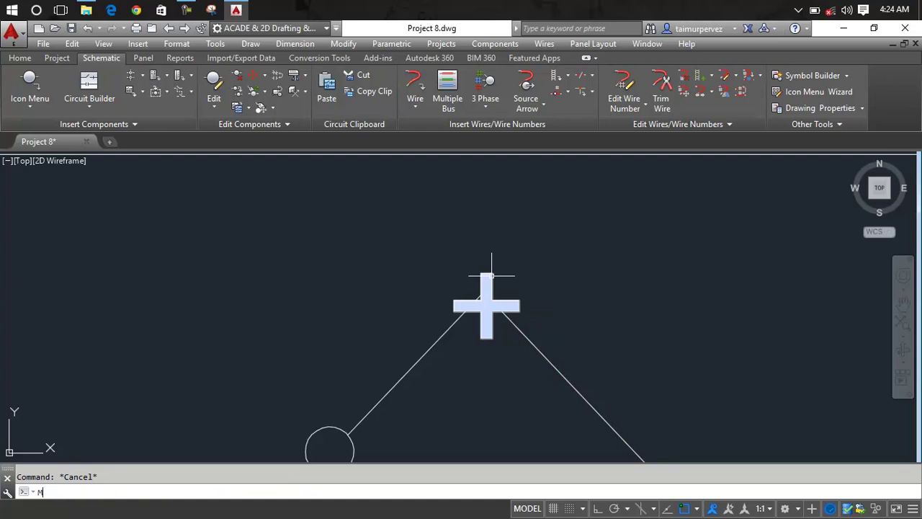
key("Return")
left_click(489, 276)
left_click(490, 276)
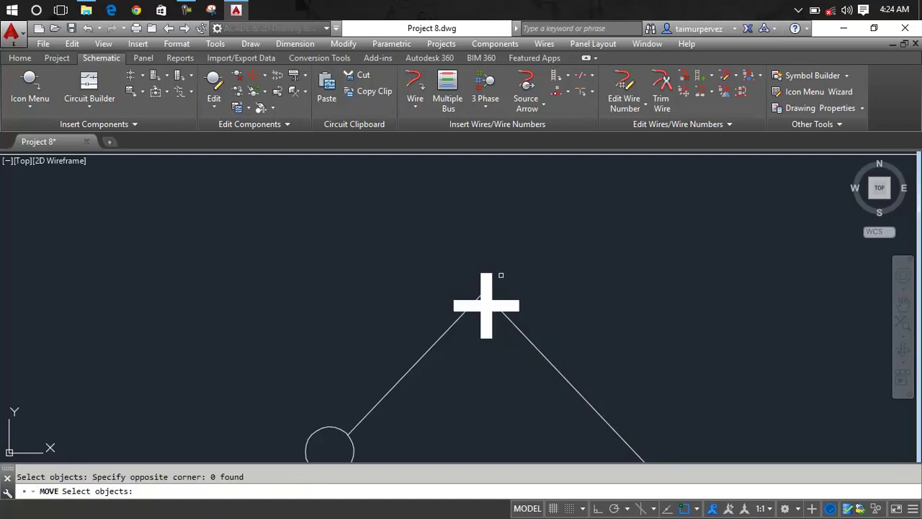
key("Escape")
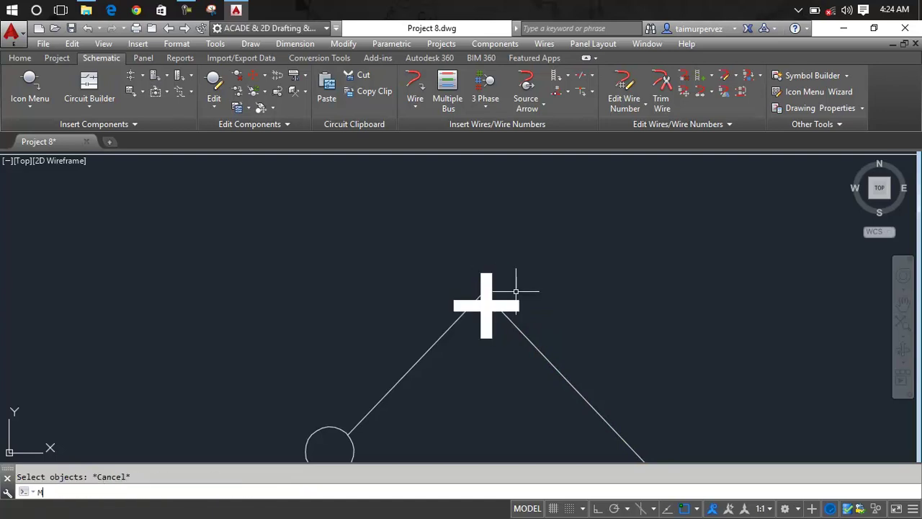
- Move the plus sign onto the bridge's top corner
key("Return")
left_click(504, 301)
key("Return")
left_click(516, 290)
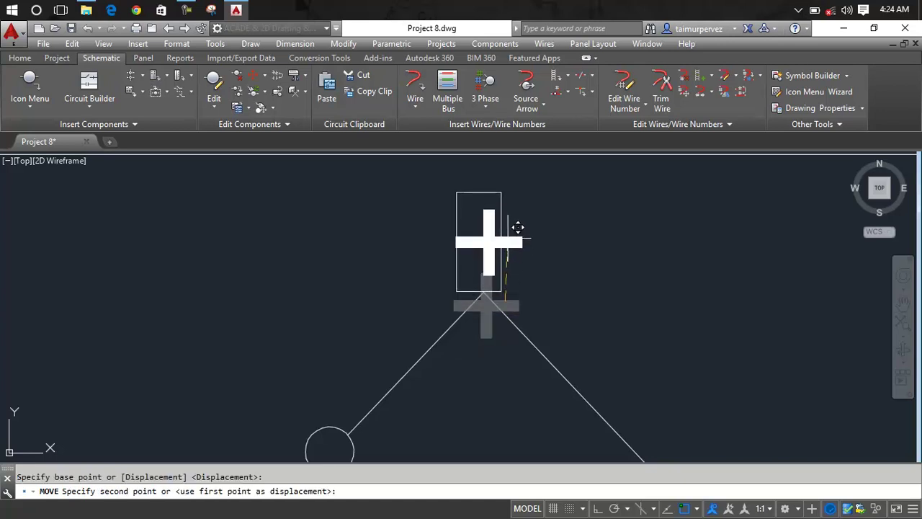
left_click(477, 267)
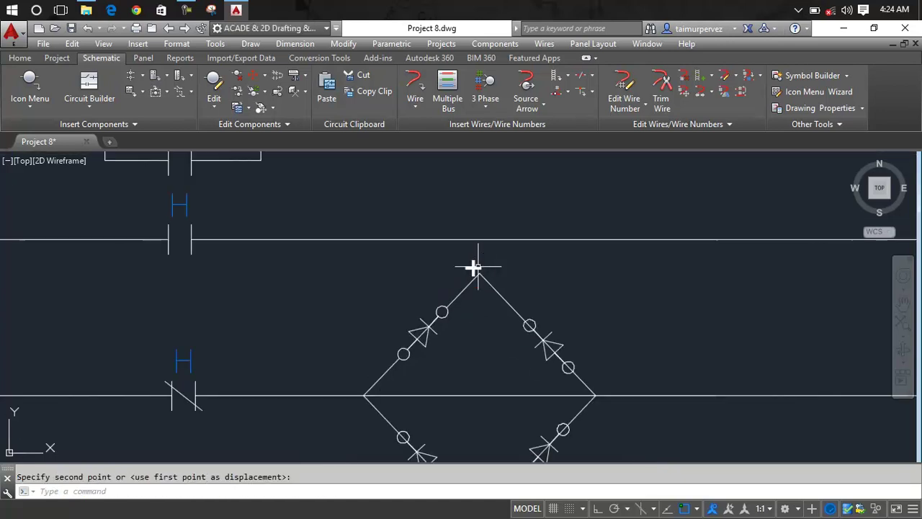
scroll(473, 268, "down", 2)
scroll(479, 256, "down", 1)
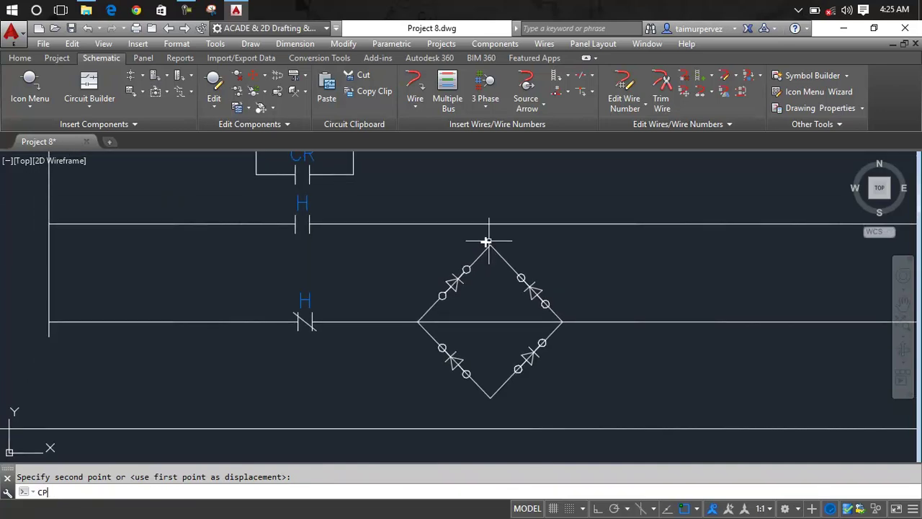
- Copy the plus sign to the bridge's bottom corner
key("Return")
left_click(487, 241)
key("Return")
left_click(487, 242)
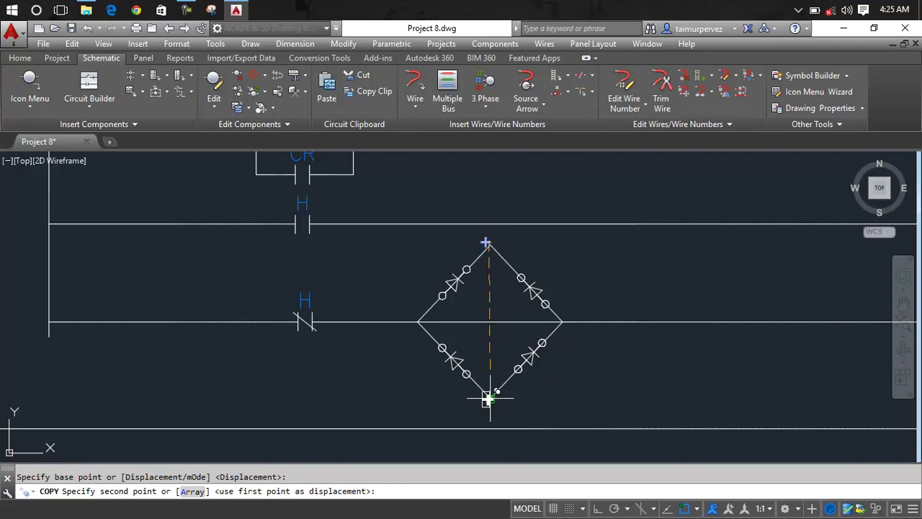
left_click(481, 400)
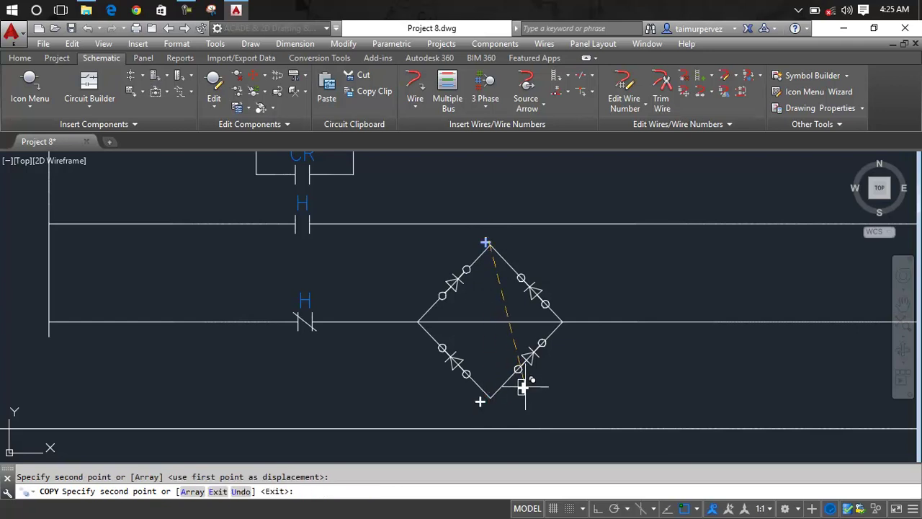
key("Escape")
scroll(533, 374, "down", 1)
scroll(497, 372, "down", 1)
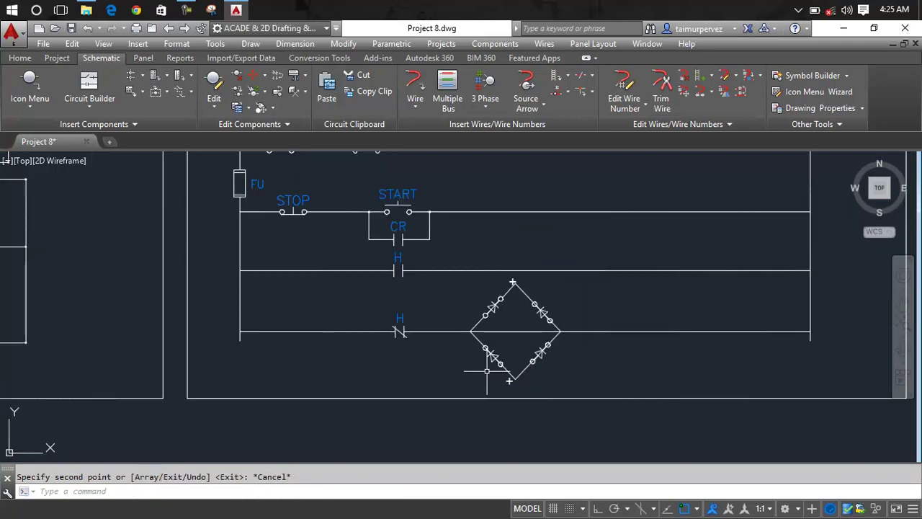
key("Escape")
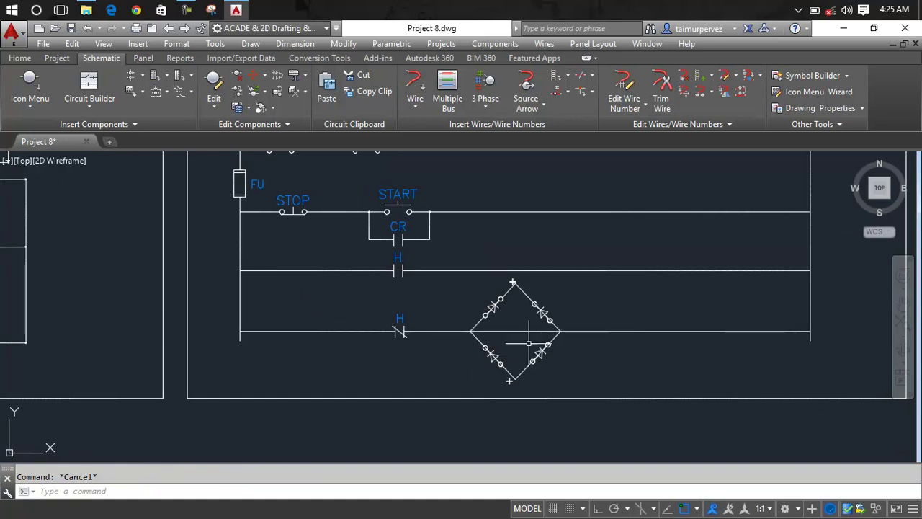
type("M")
- Move the bridge rectifier and lower H rung slightly upward toward the upper rung
key("Return")
left_click(600, 301)
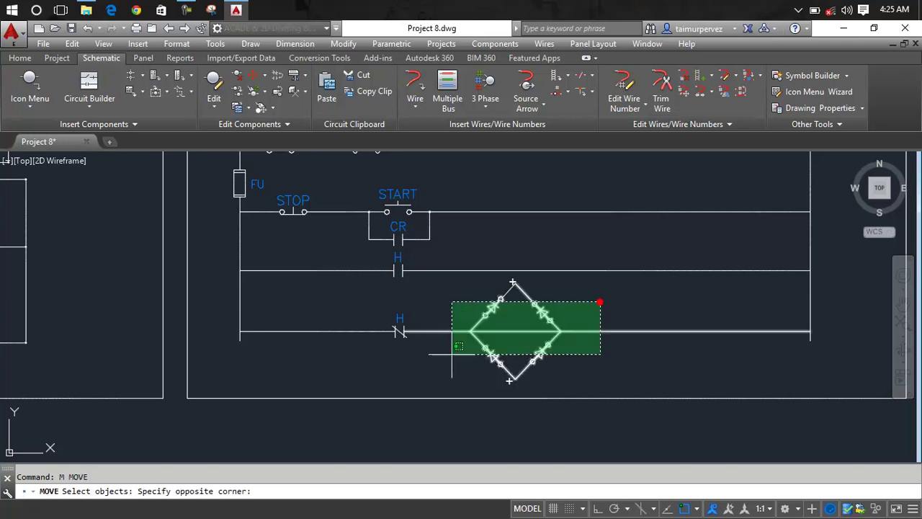
left_click(377, 381)
left_click(556, 268)
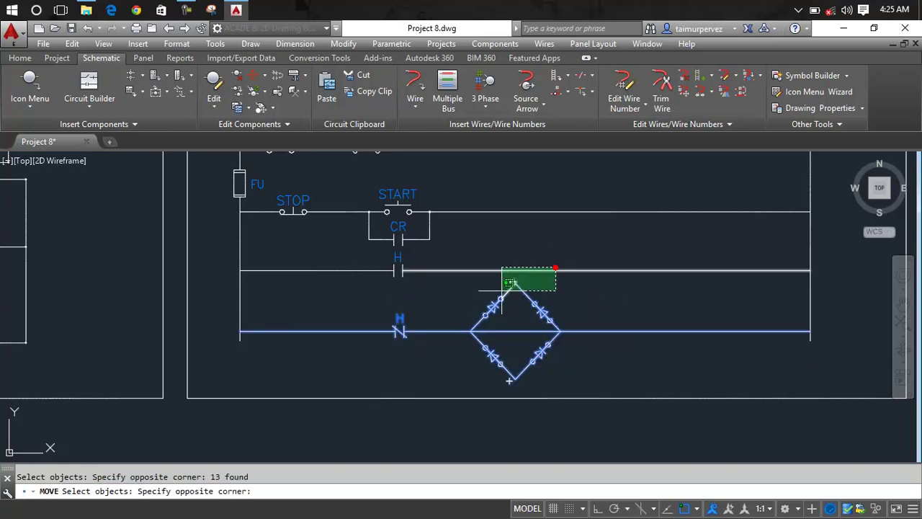
left_click(498, 303)
left_click(545, 285)
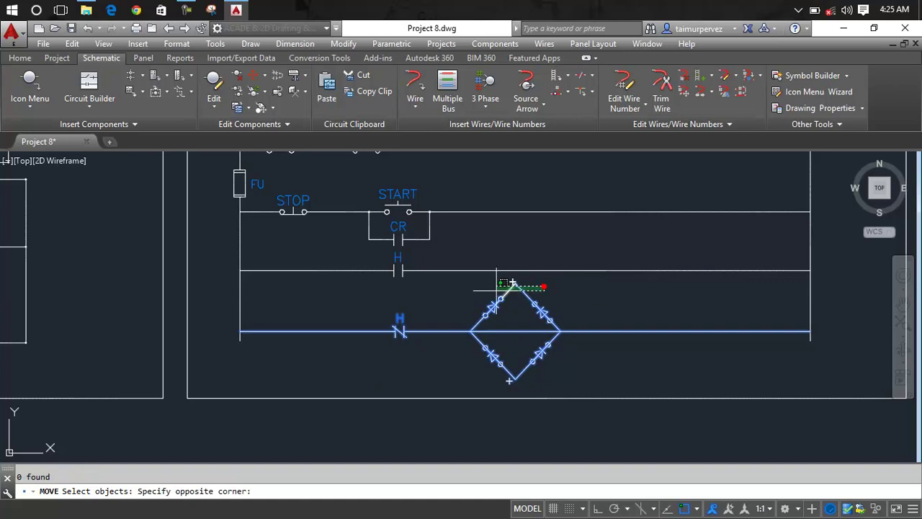
left_click(495, 281)
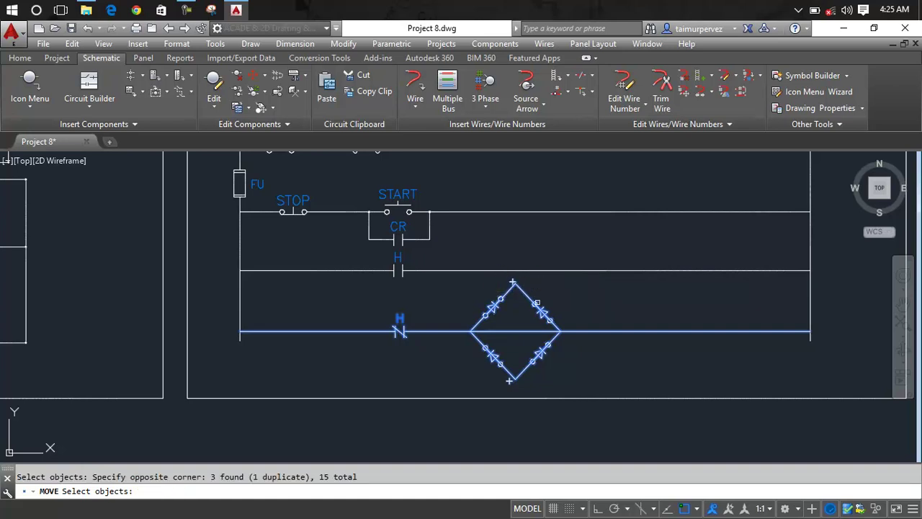
key("Return")
left_click(530, 321)
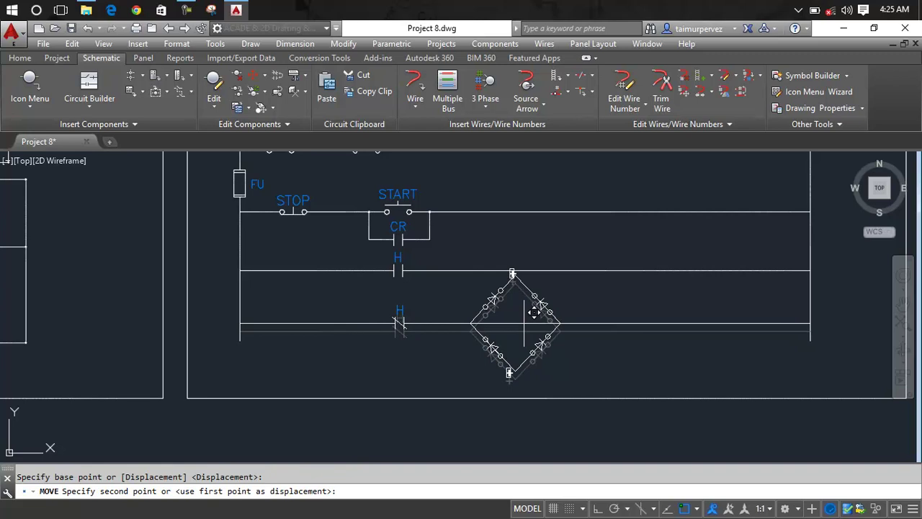
left_click(533, 312)
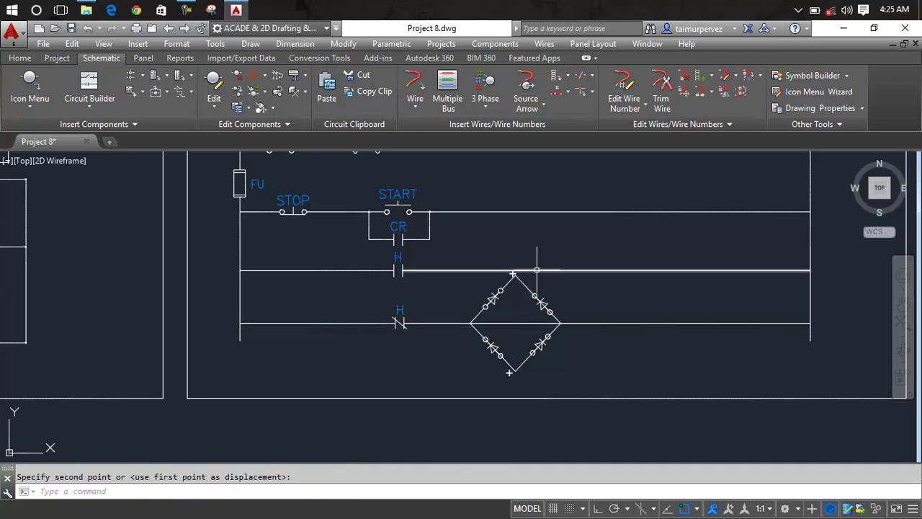
- Start moving the upper H rung wire and contact H, then cancel
key("Return")
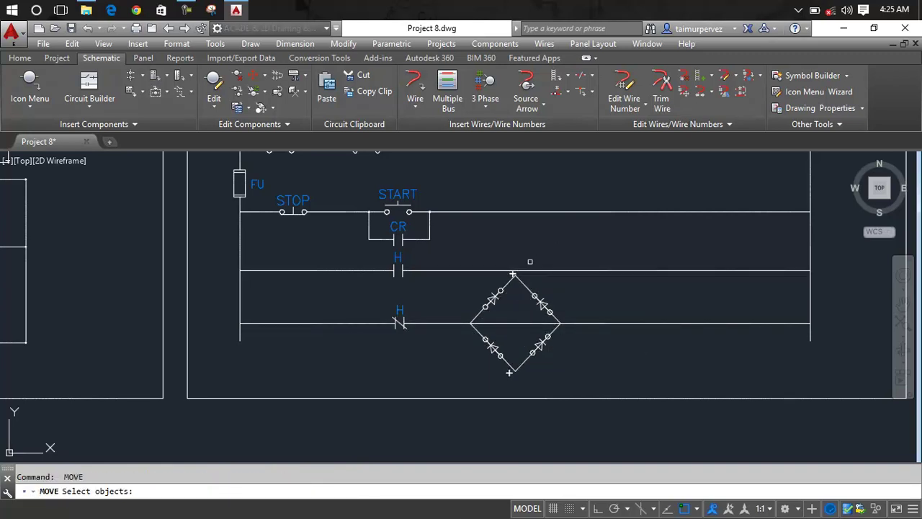
left_click(520, 271)
left_click(445, 259)
left_click(389, 270)
key("Return")
left_click(385, 271)
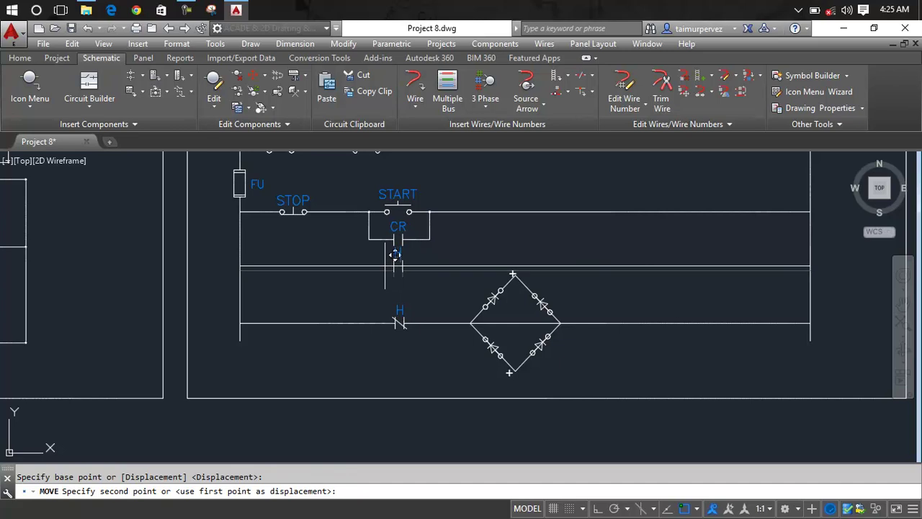
key("Escape")
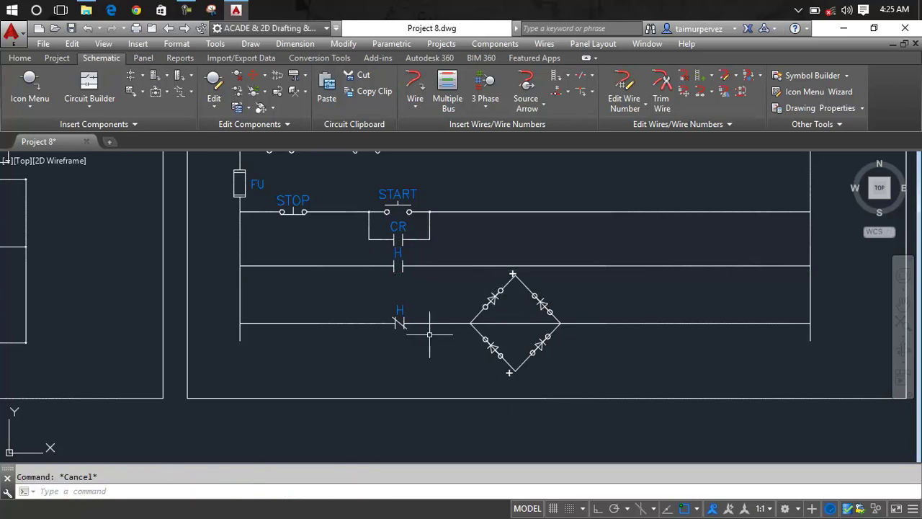
- Zoom and pan to the working schematic, then start a wire at the bridge's left corner
scroll(456, 337, "down", 5)
scroll(468, 326, "up", 1)
scroll(468, 328, "up", 3)
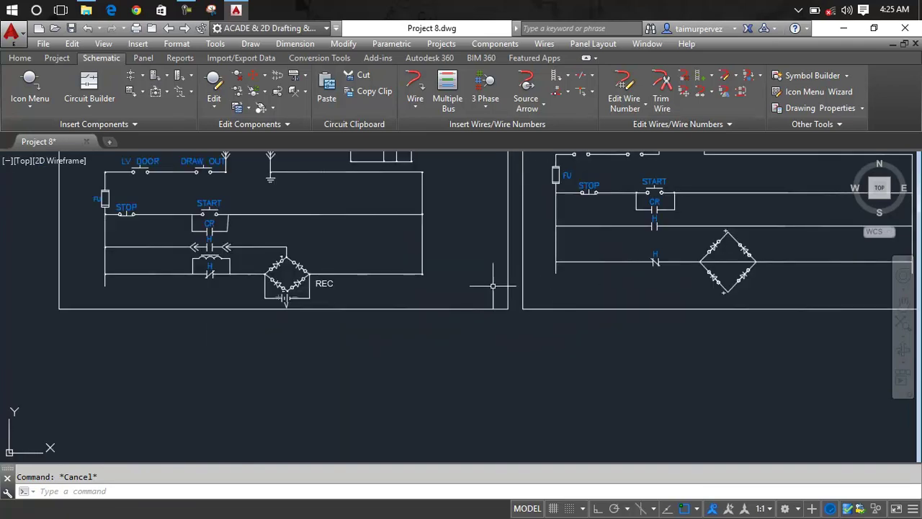
scroll(312, 296, "up", 5)
scroll(312, 297, "down", 5)
middle_click_drag(457, 299, 305, 315)
scroll(537, 292, "up", 5)
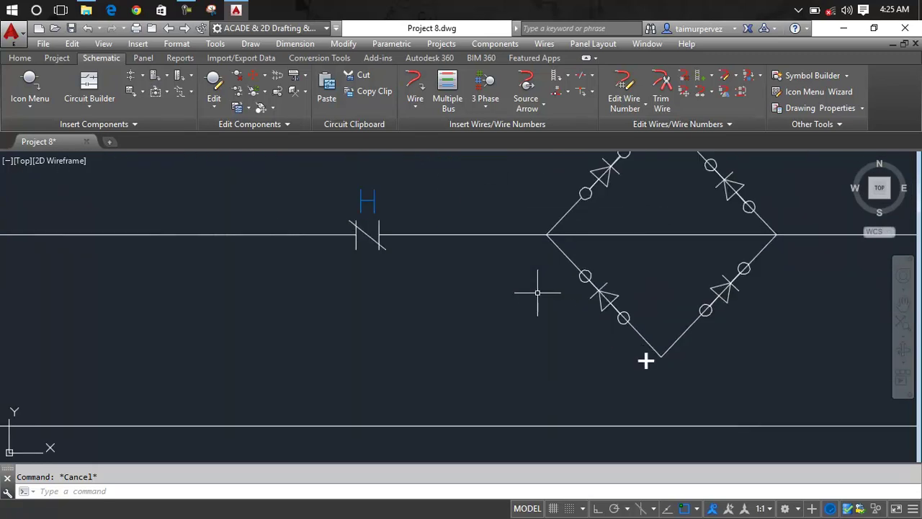
left_click(415, 85)
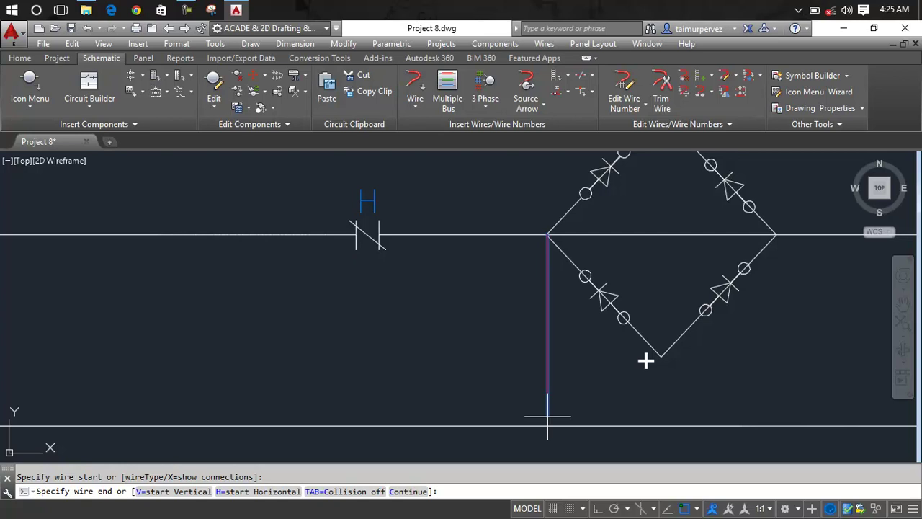
- Run the wire down, across and up to the bridge's right junction
left_click(548, 417)
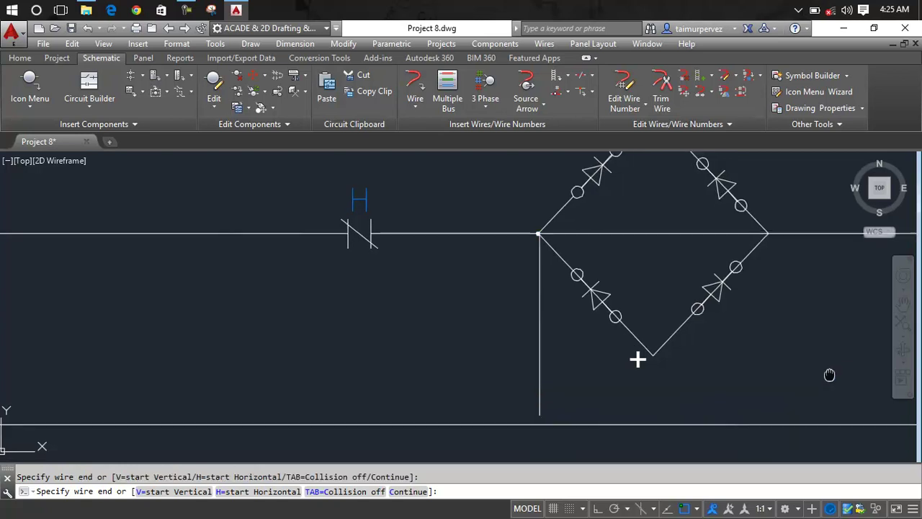
middle_click_drag(830, 374, 684, 373)
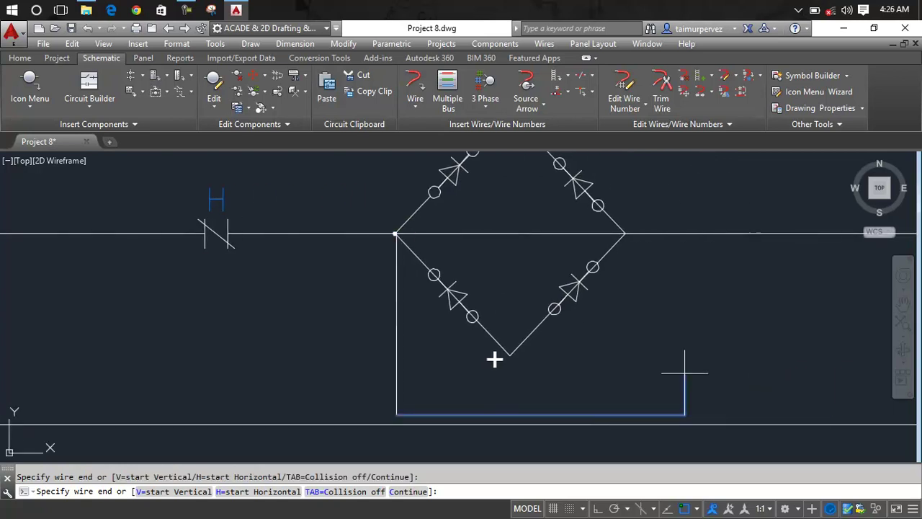
left_click(625, 233)
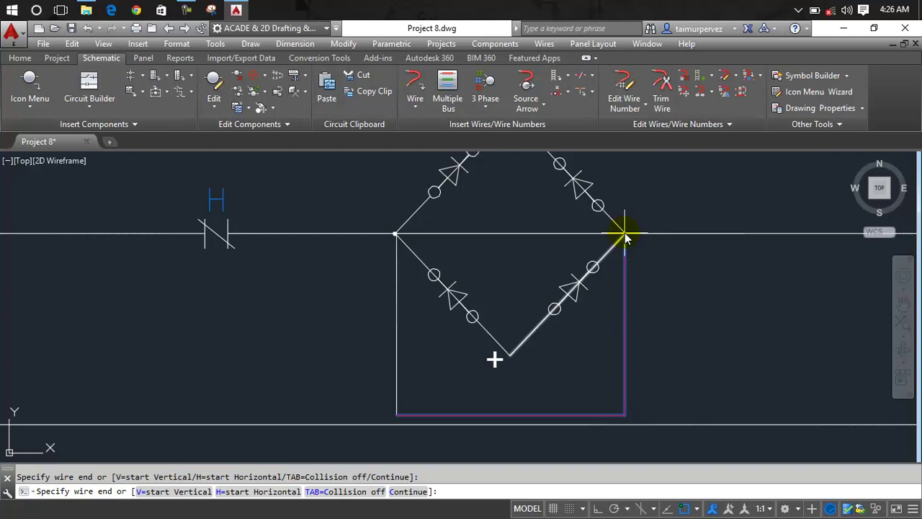
key("Escape")
- Grip-stretch the loop's bottom wire up closer to the bridge
left_click(518, 414)
left_click(515, 414)
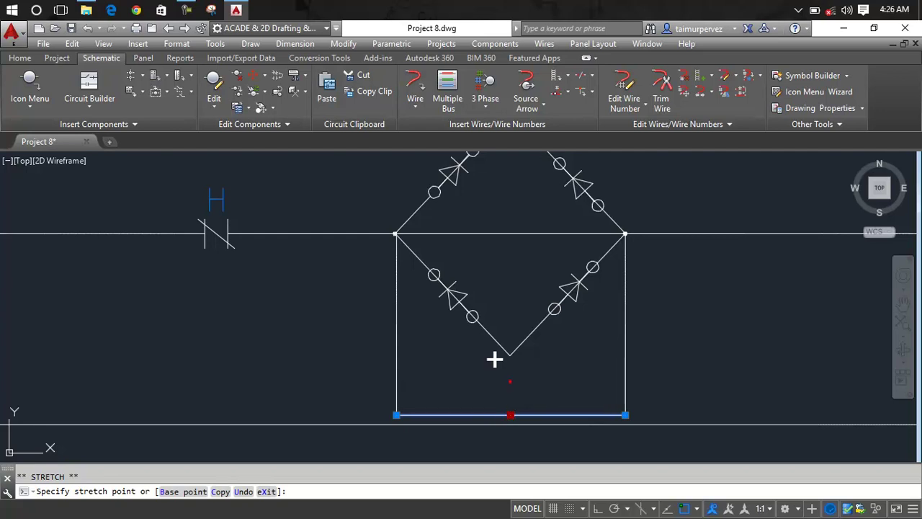
left_click(510, 381)
left_click(510, 381)
left_click(510, 393)
key("Escape")
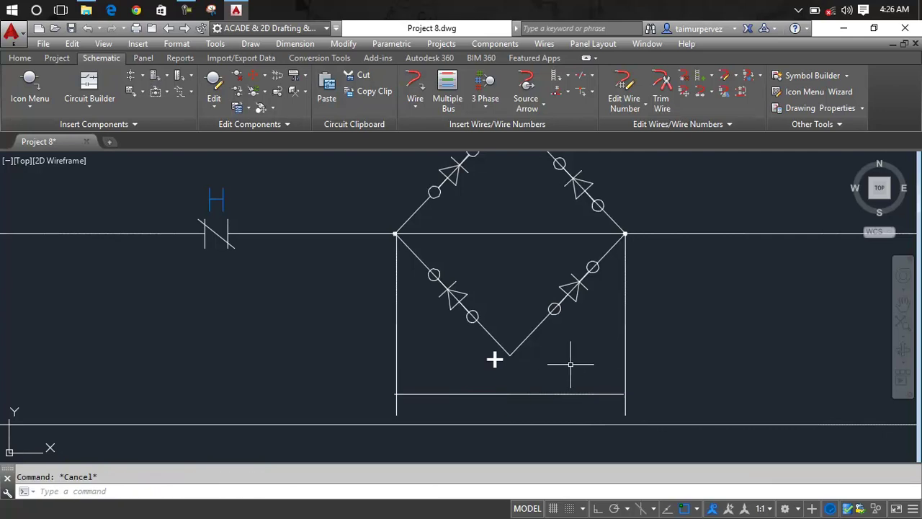
- Close the loop's bottom-left and bottom-right corners with CHAMFER
type("CHA")
key("Return")
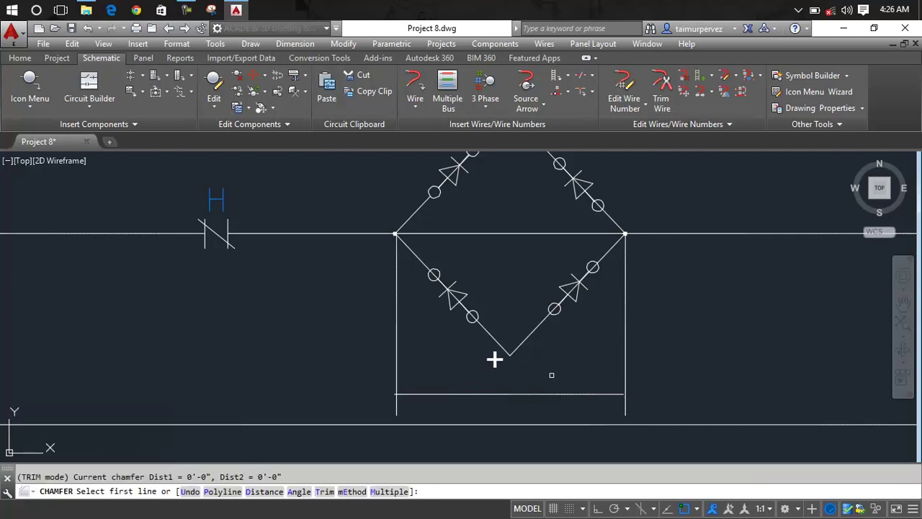
left_click(447, 395)
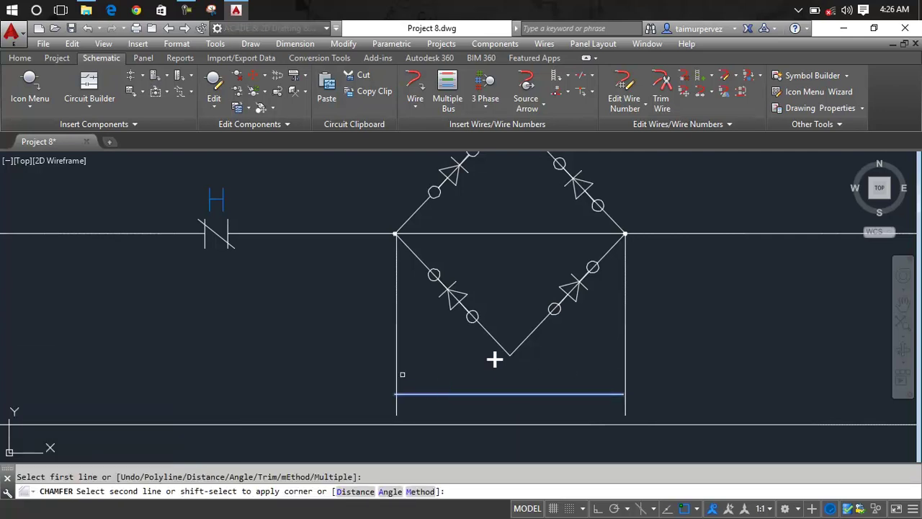
left_click(399, 372)
key("Return")
left_click(613, 394)
left_click(624, 387)
scroll(675, 360, "down", 3)
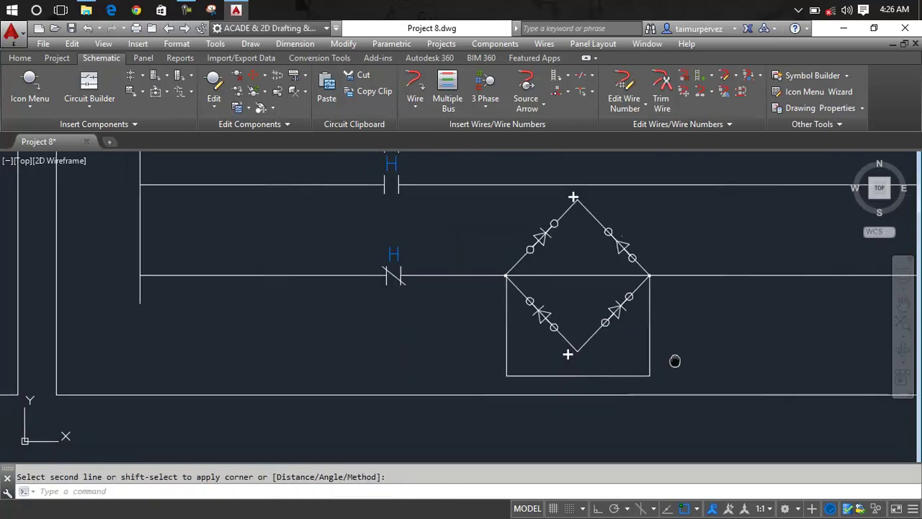
scroll(699, 319, "up", 1)
key("Escape")
left_click(30, 83)
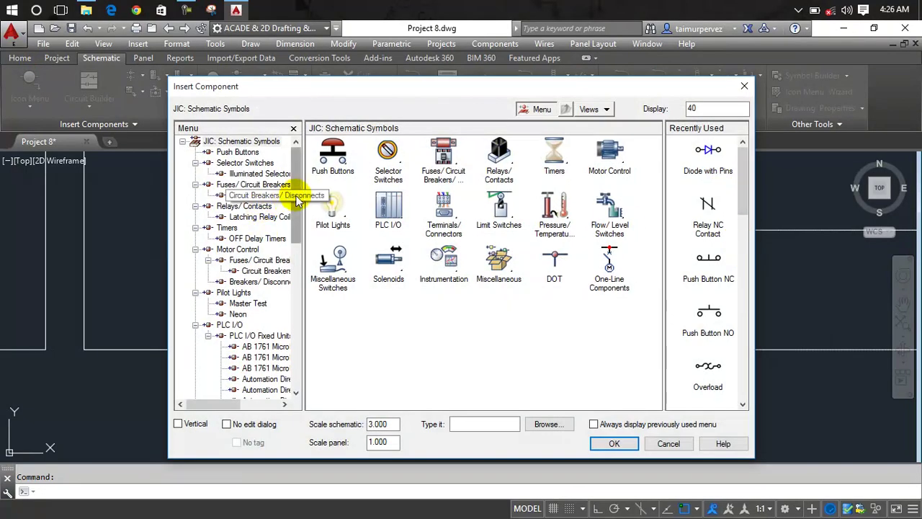
- Preview the circuit breaker, fuse/transformer and selector switch symbol categories
left_click(295, 195)
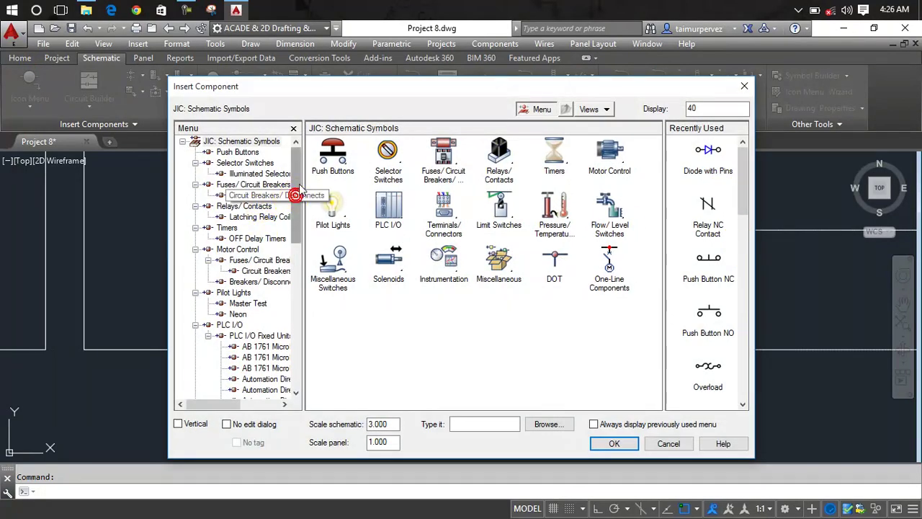
left_click(266, 271)
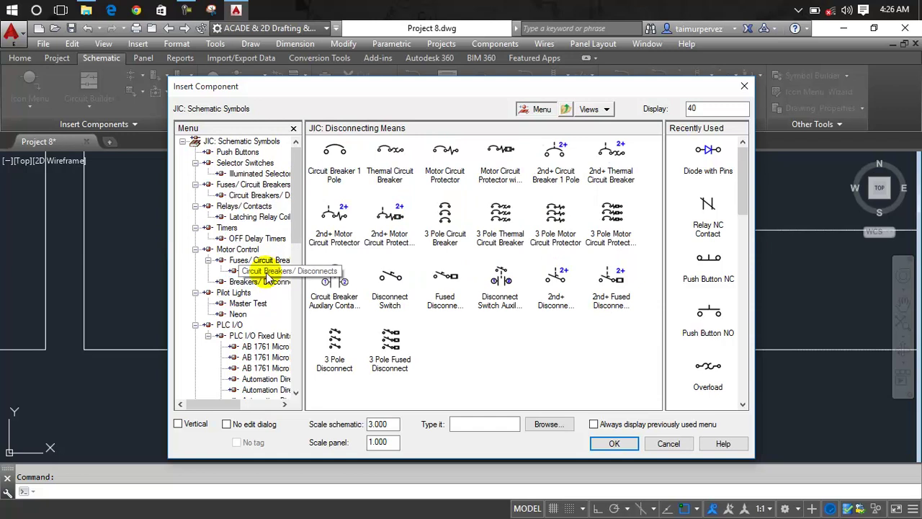
left_click(265, 262)
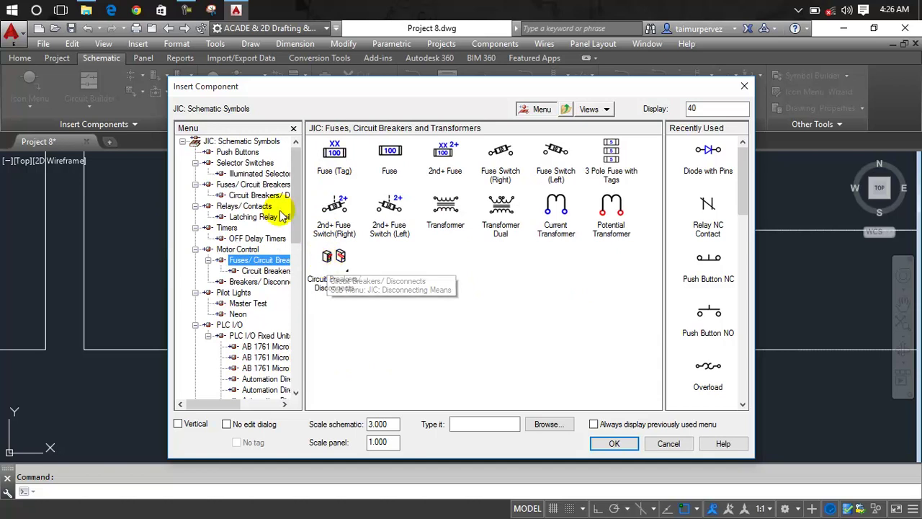
left_click(270, 166)
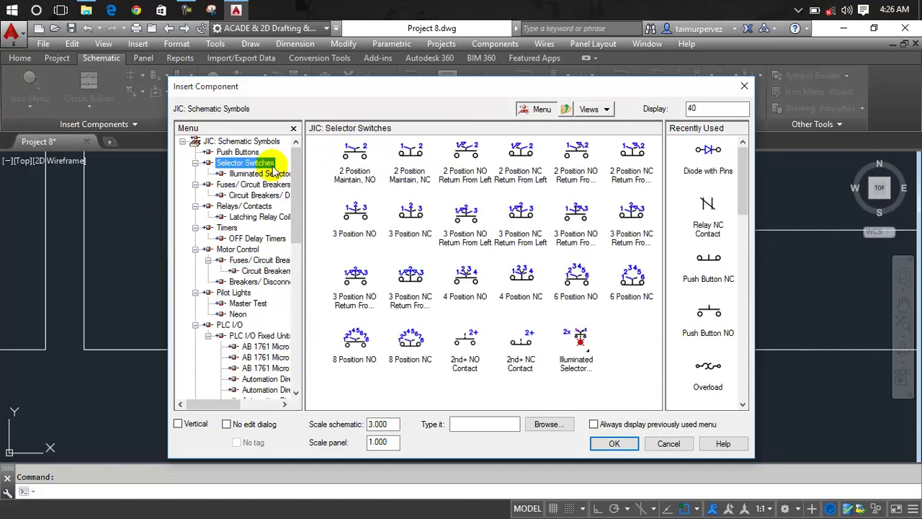
- Step down the JIC symbol tree past timers, PLC I/O and connectors to Instrumentation
key("Down")
key("Down")
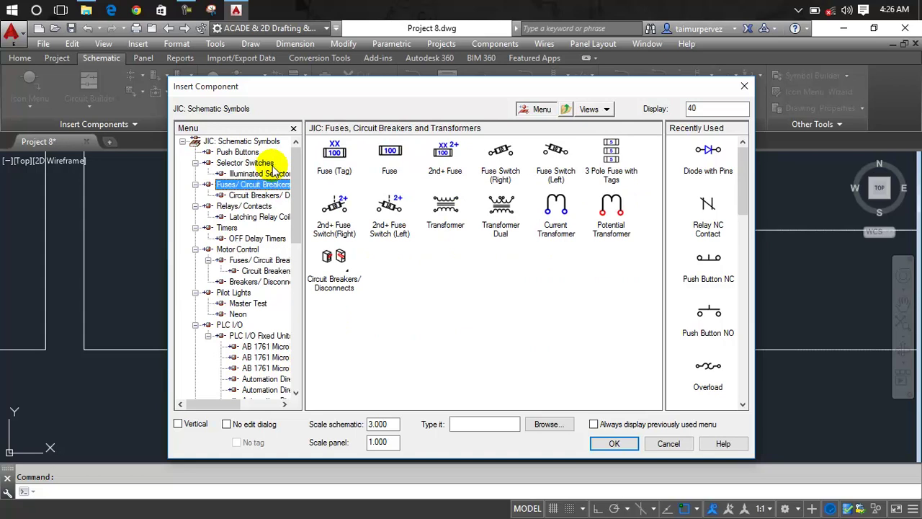
key("Down")
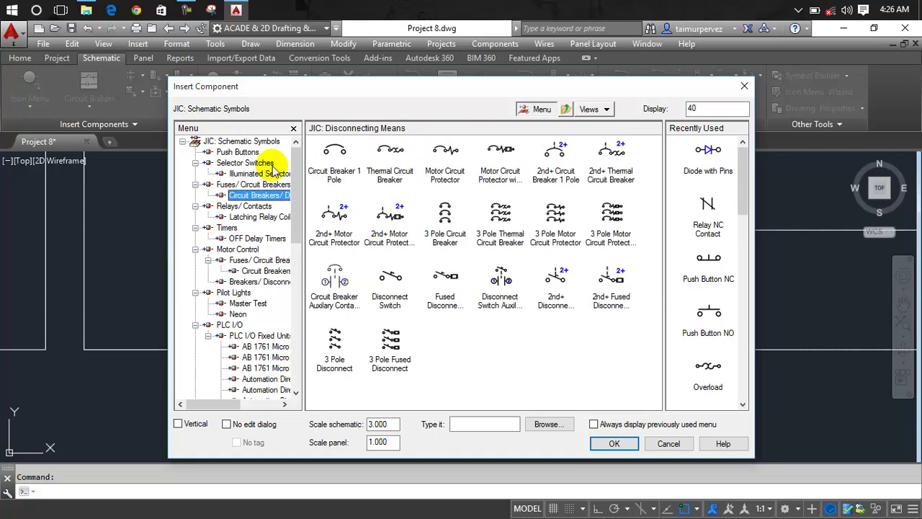
key("Down")
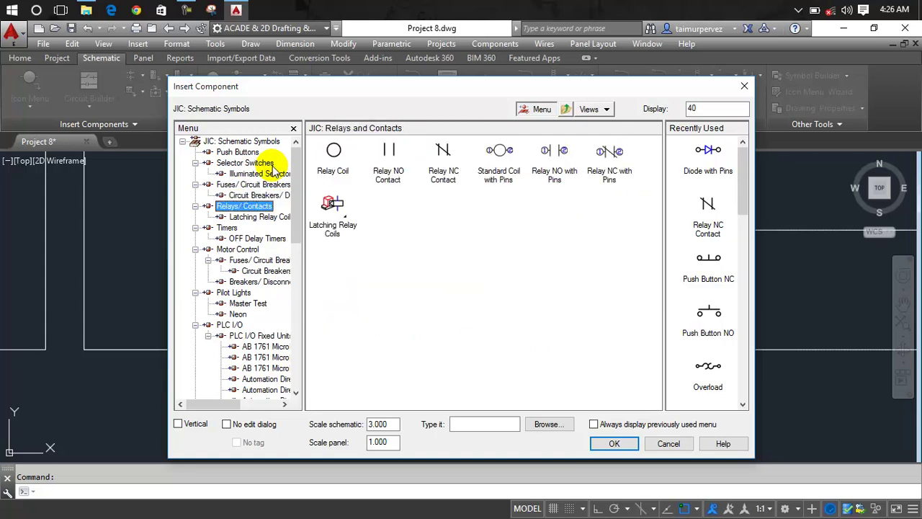
key("Down")
key("Down")
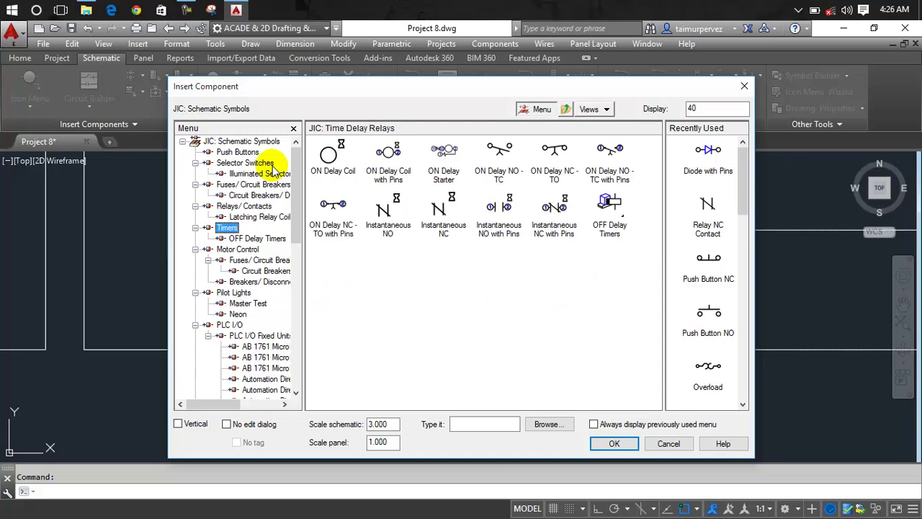
key("Down")
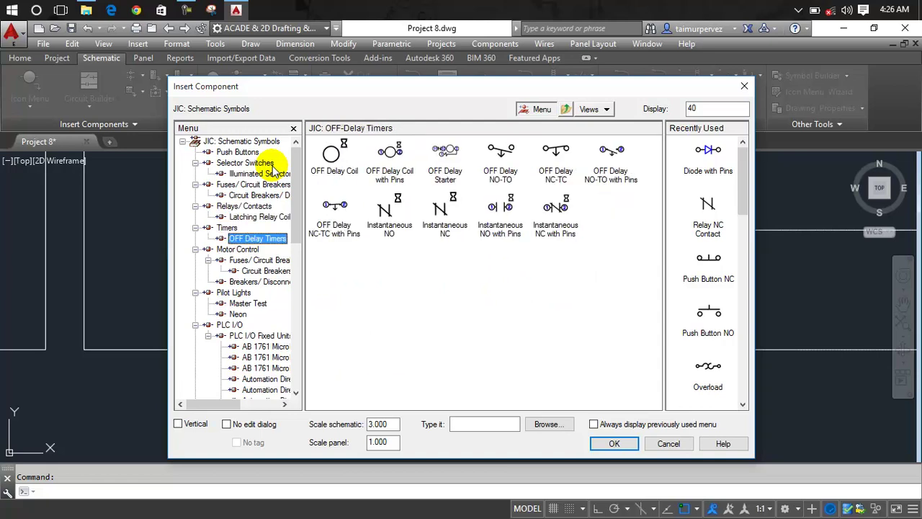
key("Down")
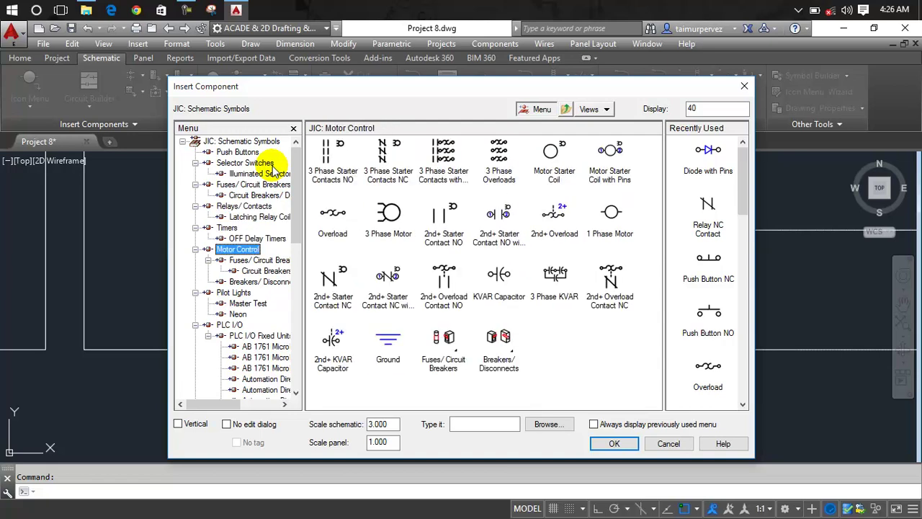
key("Down")
key("Down")
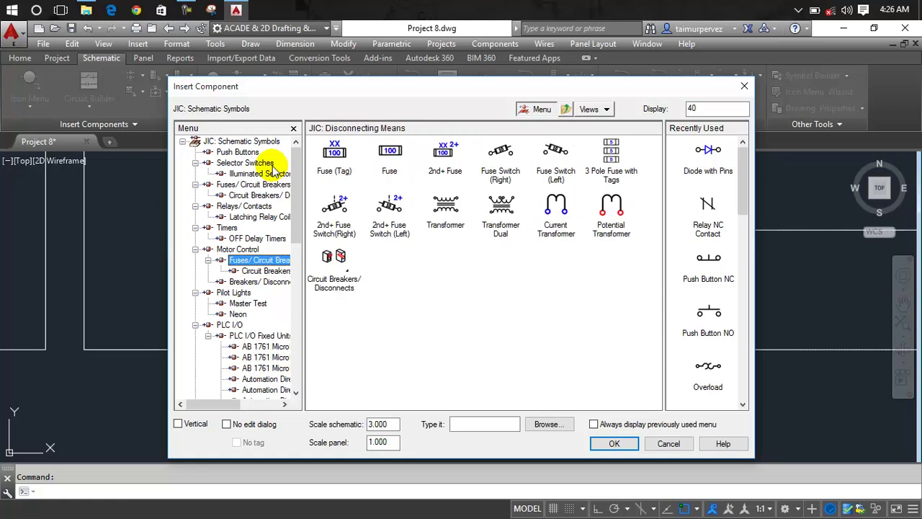
key("Down")
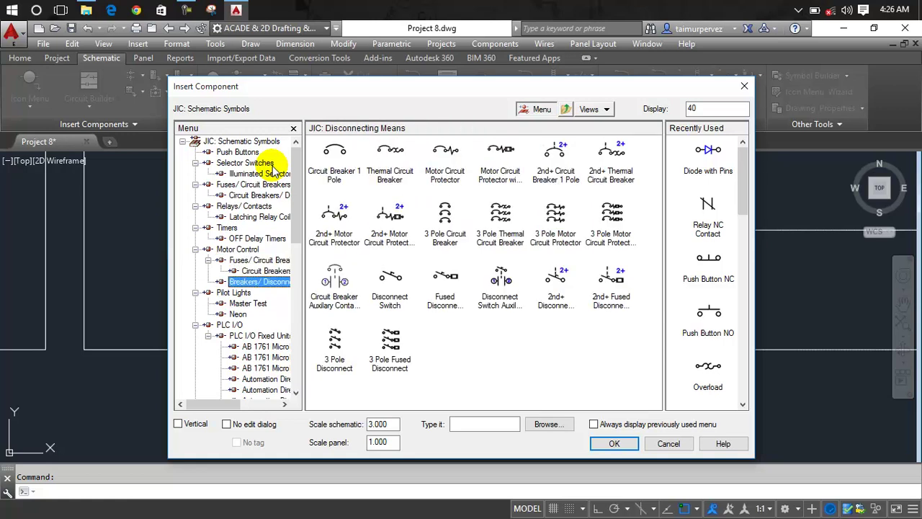
key("Down")
key("Down")
key("Down")
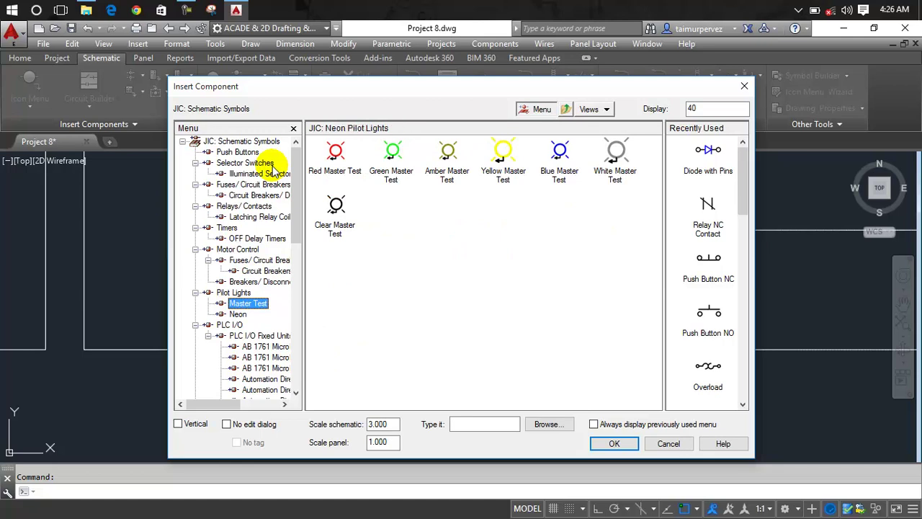
key("Down")
key("Down")
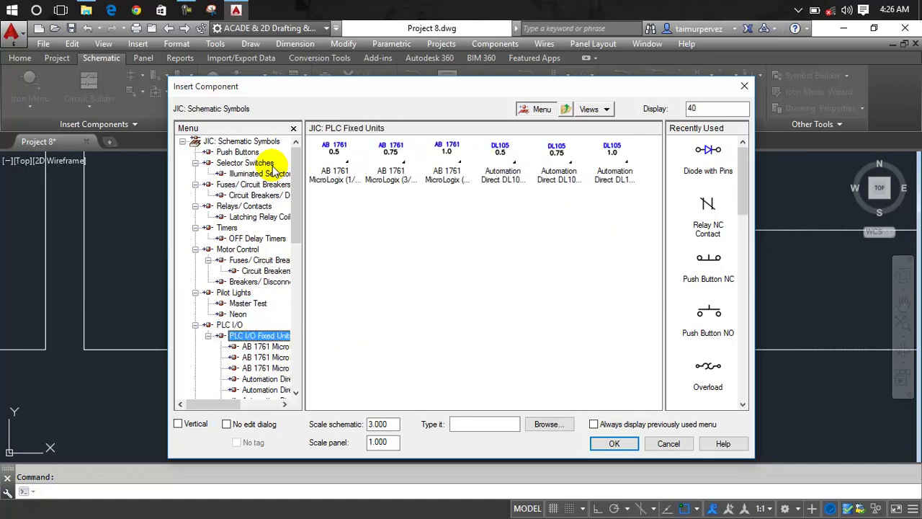
key("Down")
key("Down")
key("Down")
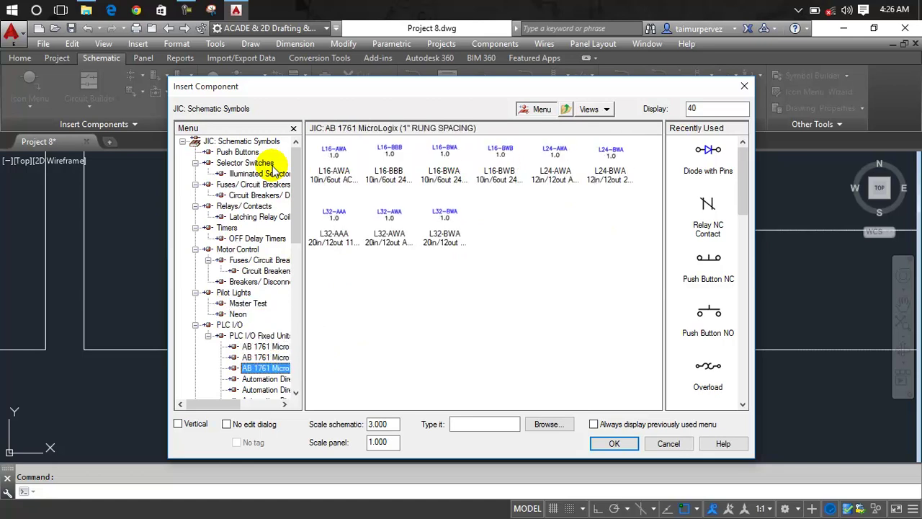
key("Down")
key("Down")
key("Down")
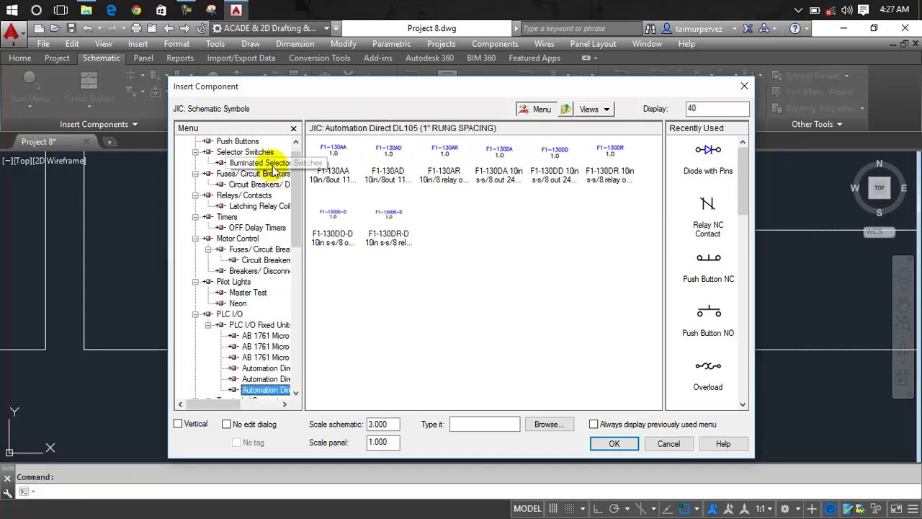
key("Down")
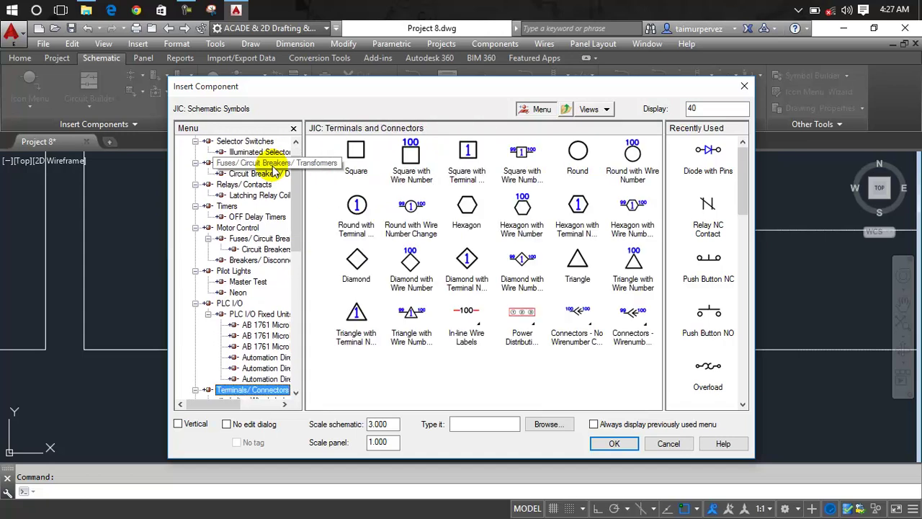
key("Down")
key("Down")
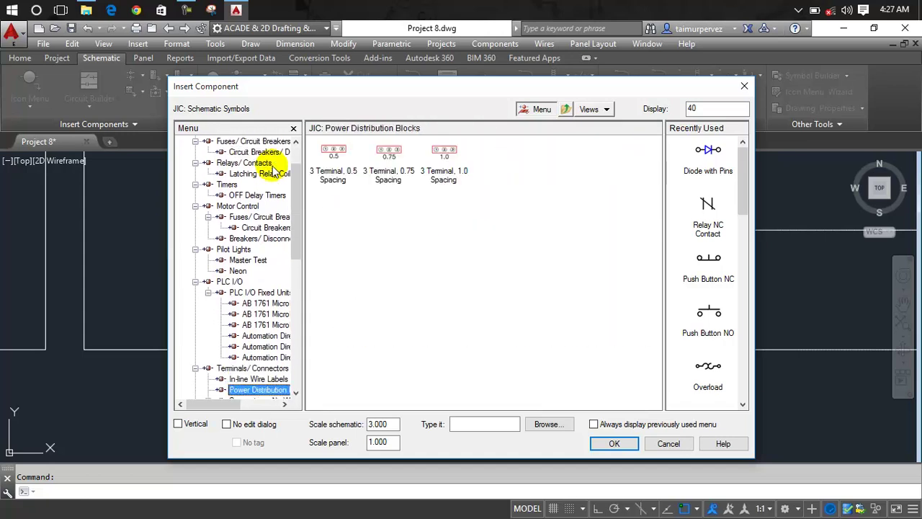
key("Down")
key("Down")
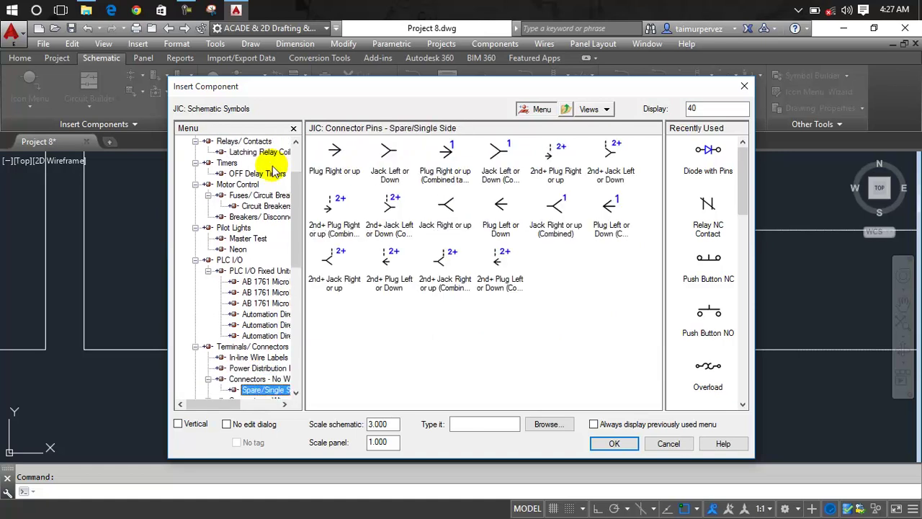
key("Down")
key("Up")
key("Down")
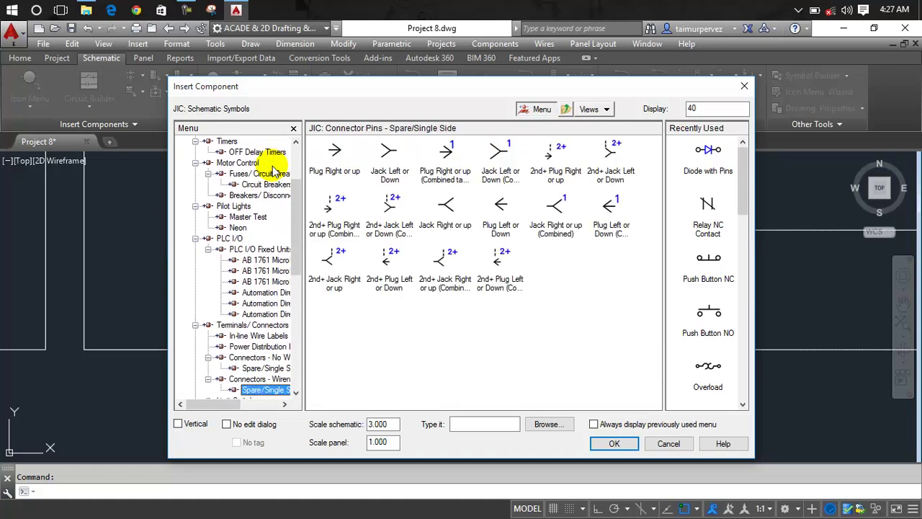
key("Down")
key("Down")
key("Down")
key("Down")
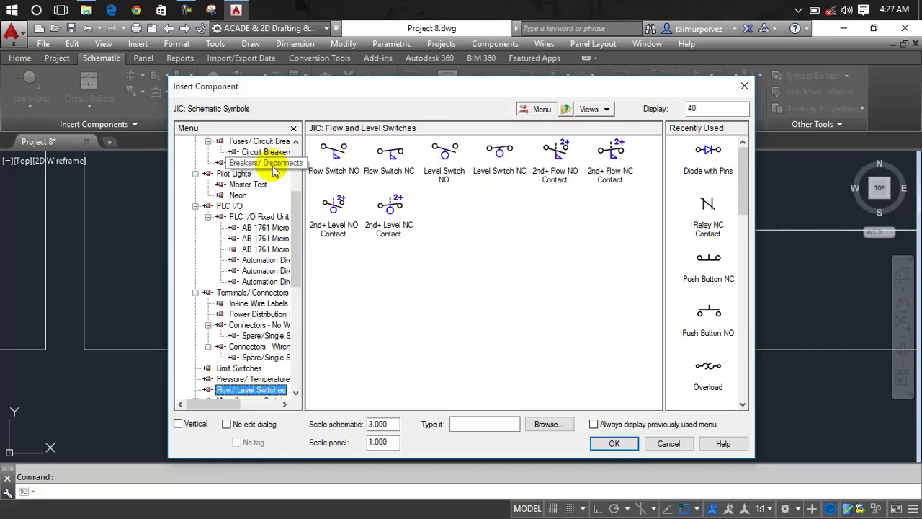
key("Down")
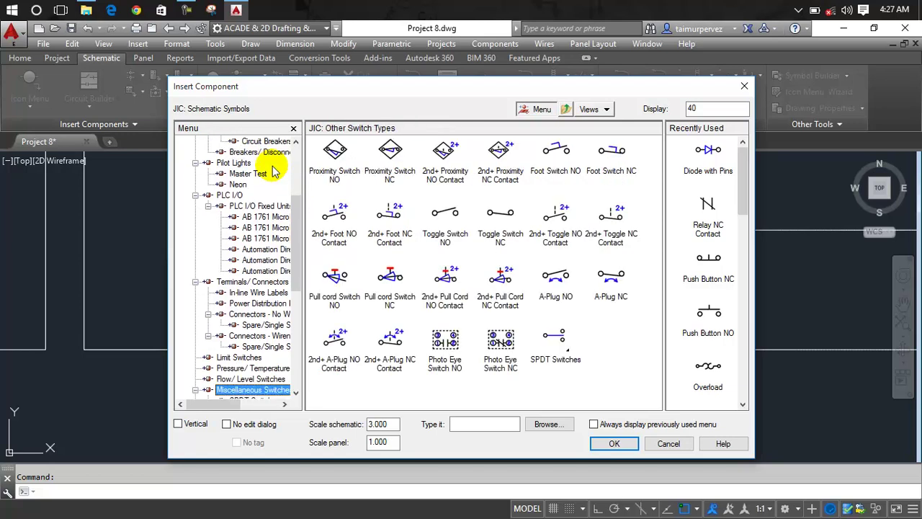
key("Down")
key("Down")
key("Down")
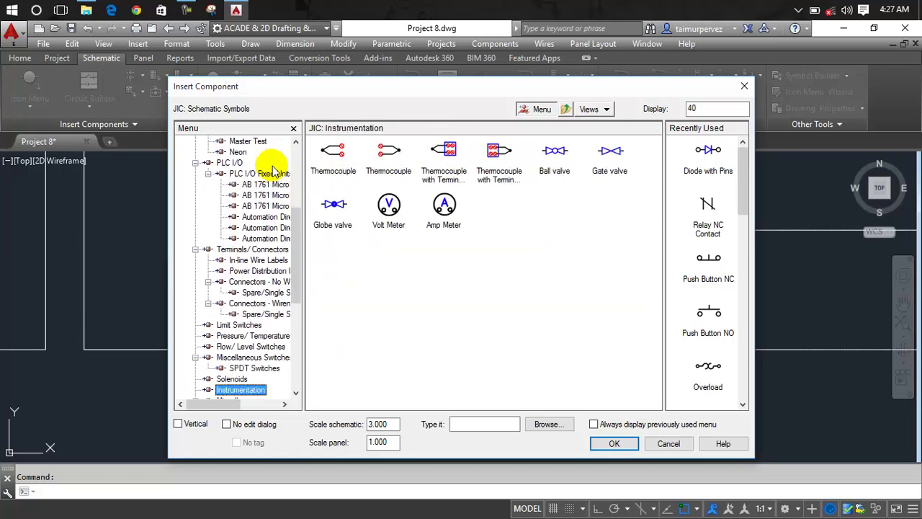
key("Down")
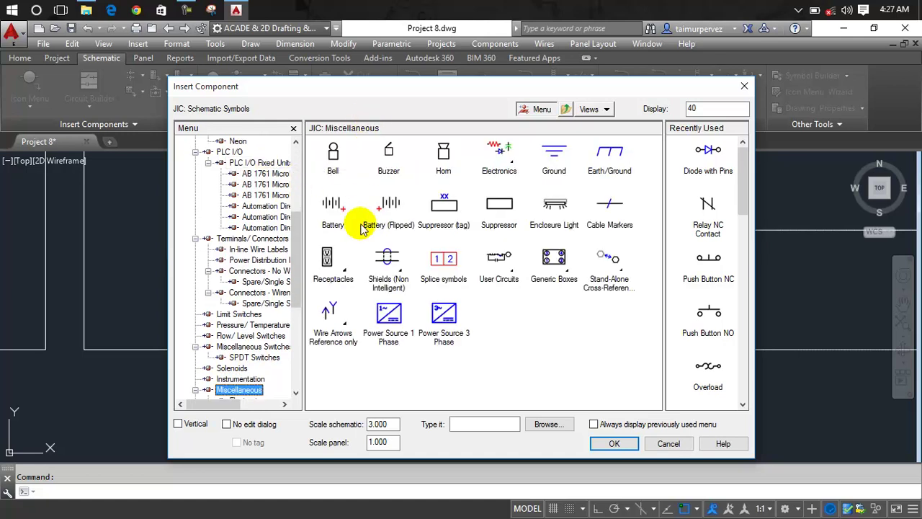
- Insert the Battery symbol on the wire under the bridge, accepting tag BAT1
left_click(335, 208)
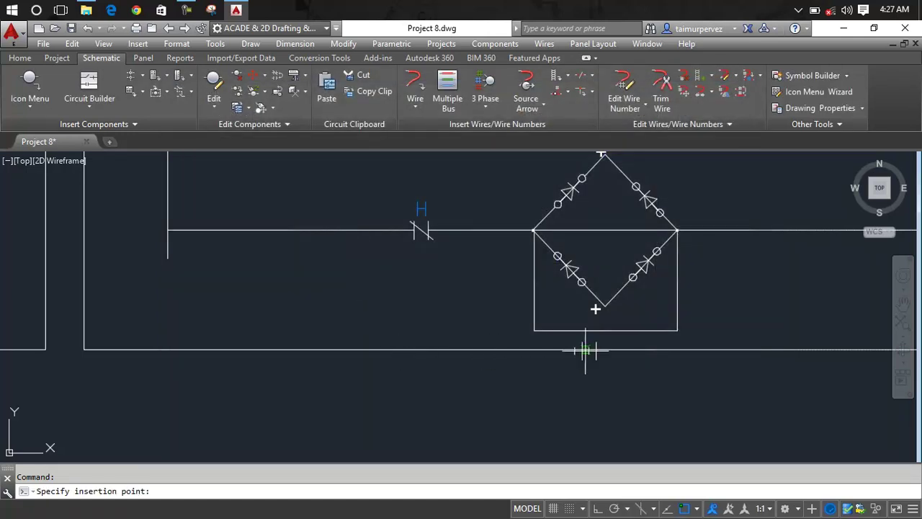
scroll(608, 344, "up", 5)
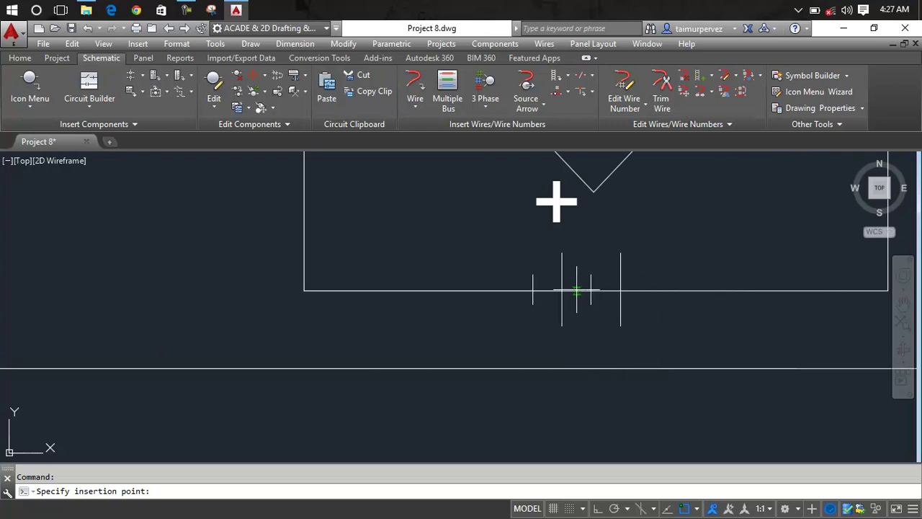
scroll(583, 291, "down", 5)
scroll(585, 292, "up", 5)
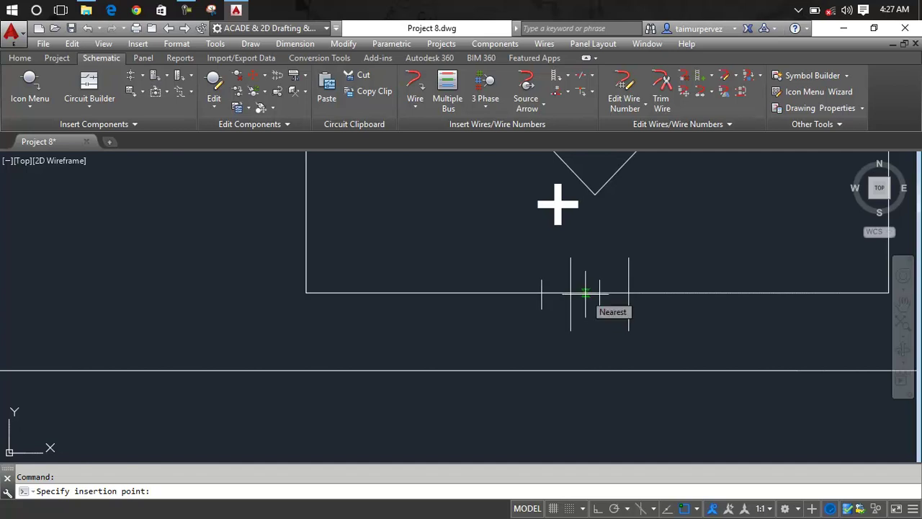
scroll(585, 293, "up", 4)
left_click(585, 292)
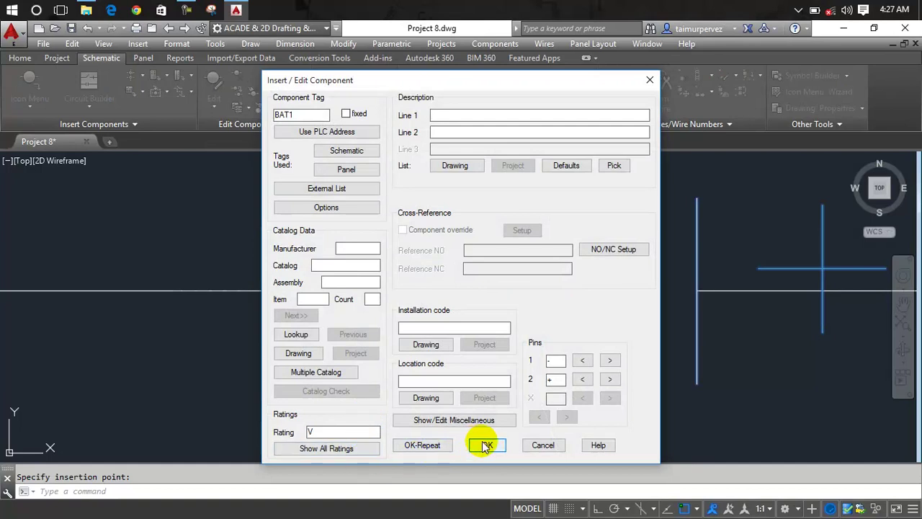
left_click(486, 445)
scroll(546, 310, "down", 2)
scroll(544, 321, "down", 1)
scroll(545, 320, "up", 3)
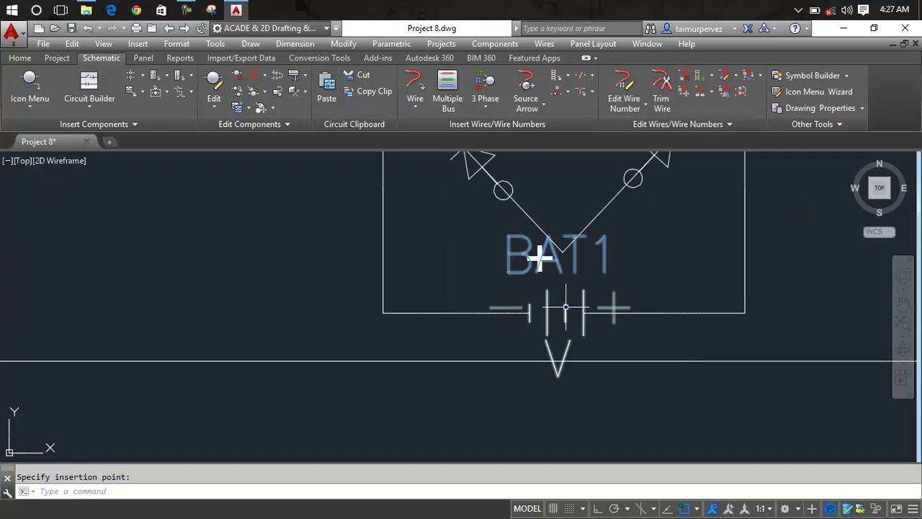
- Hide the battery's BAT1 tag attribute
right_click(566, 308)
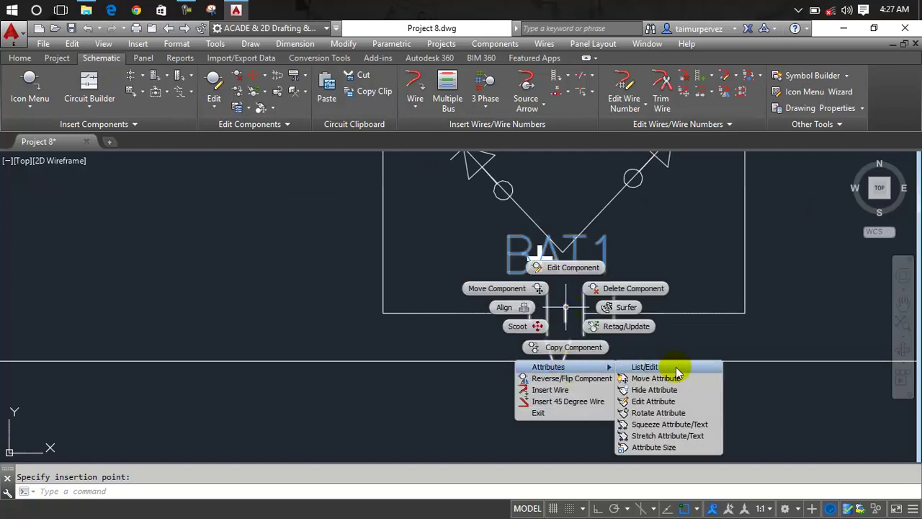
left_click(654, 389)
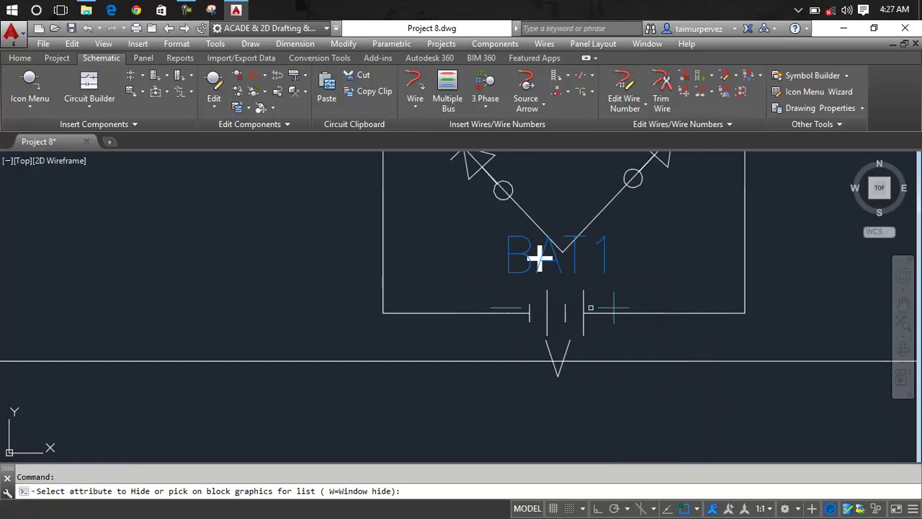
left_click(577, 261)
key("Return")
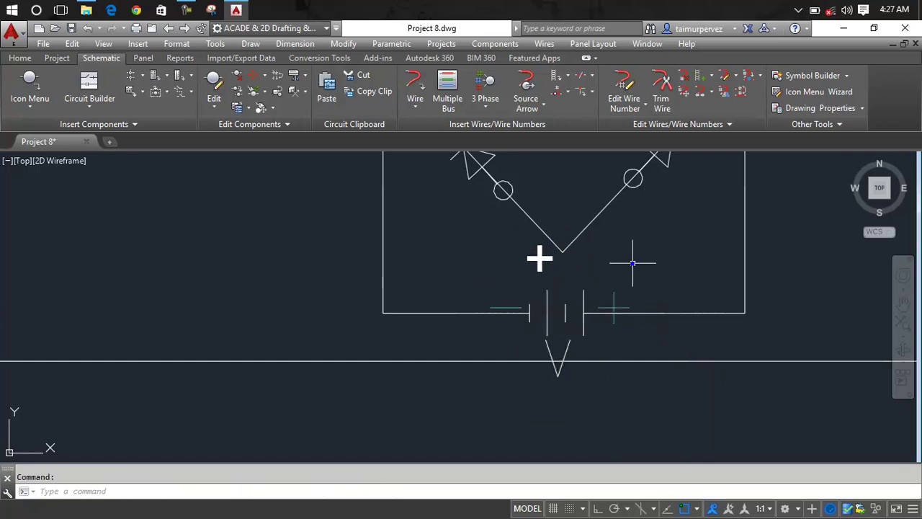
- Select the border below the battery and grab its bottom-edge grip
left_click(642, 360)
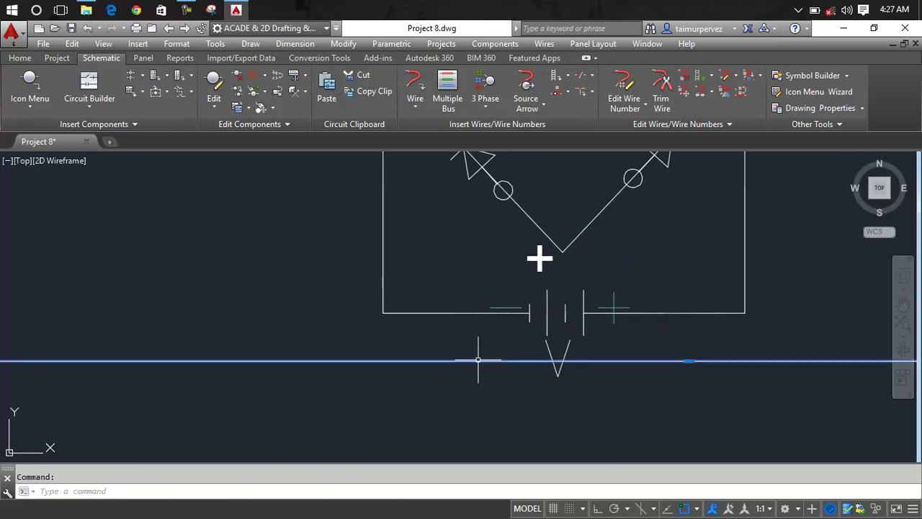
left_click(688, 360)
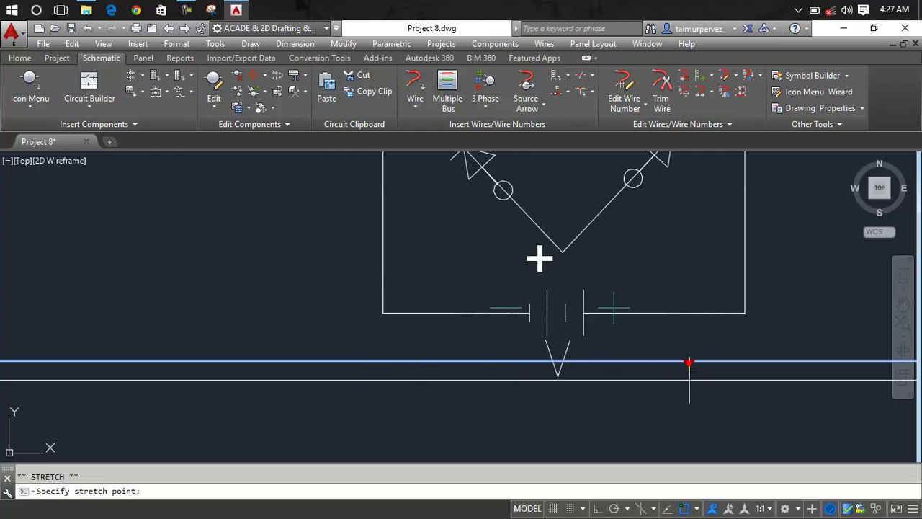
scroll(690, 389, "down", 5)
scroll(669, 353, "down", 2)
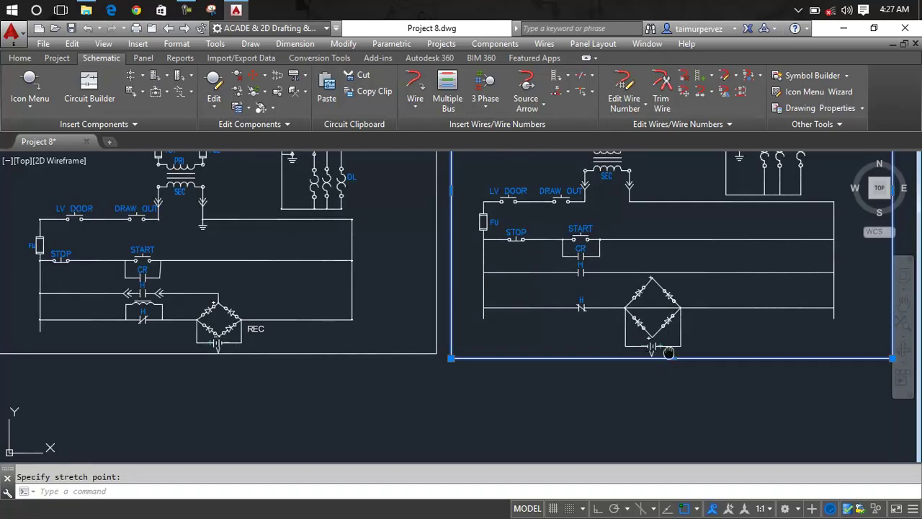
middle_click_drag(669, 353, 706, 371)
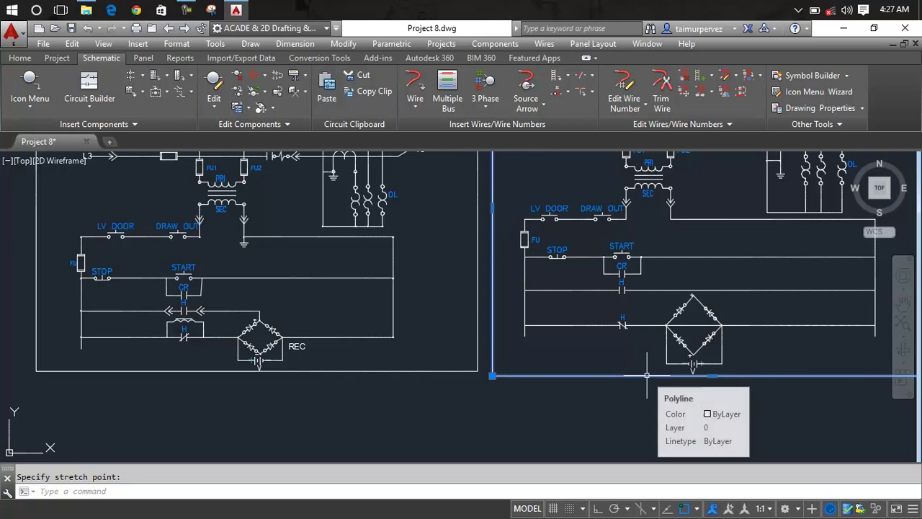
type("TR")
key("Return")
key("Escape")
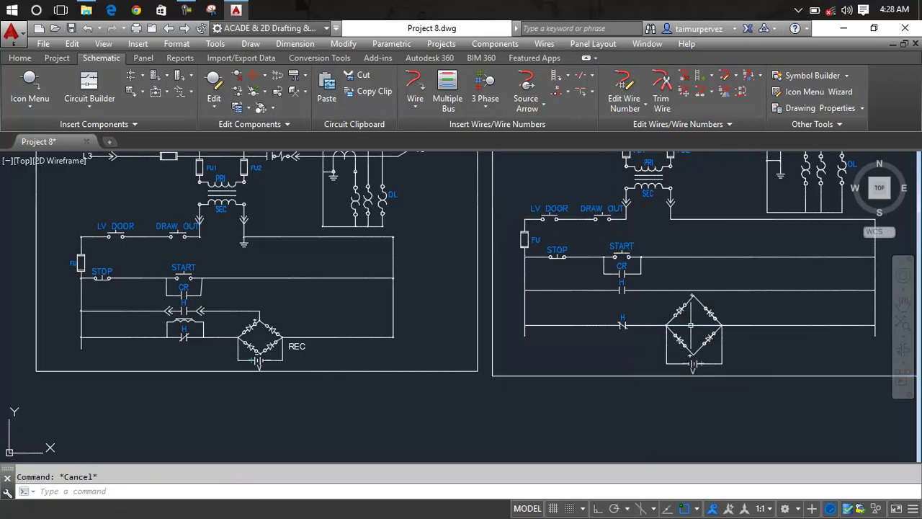
key("Return")
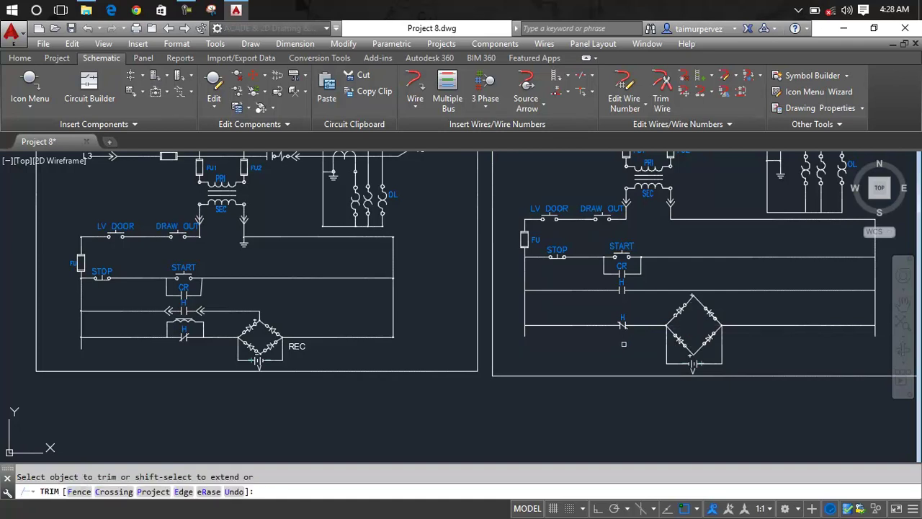
key("Escape")
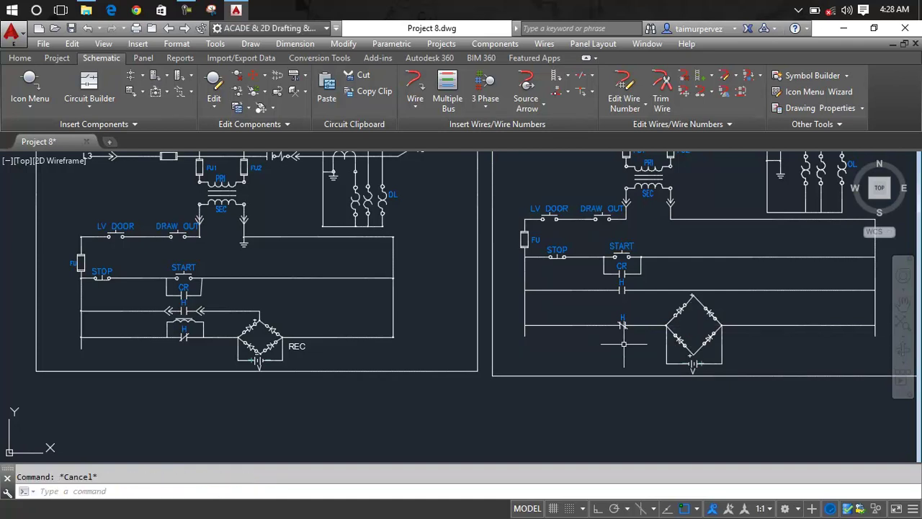
scroll(624, 343, "up", 2)
scroll(621, 337, "up", 2)
- Draw a wire from the H rung left of the contact, over it, to the right side
left_click(418, 90)
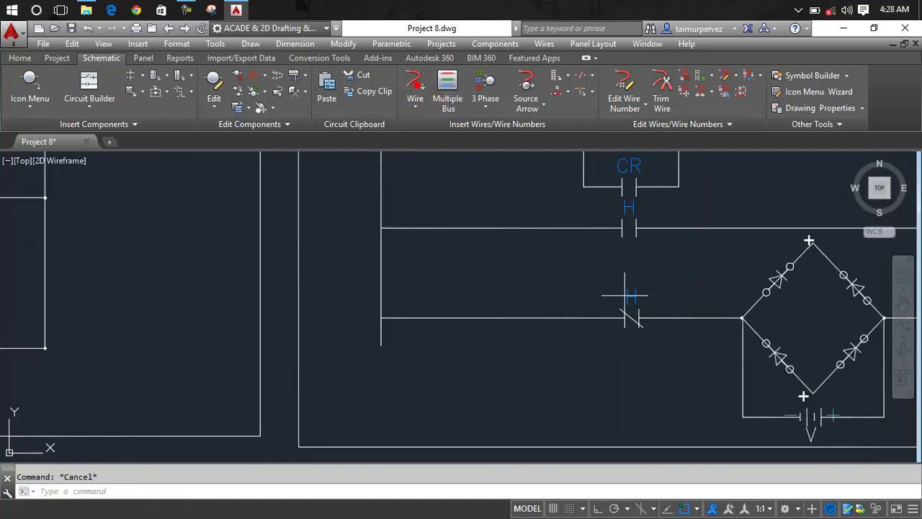
left_click(593, 317)
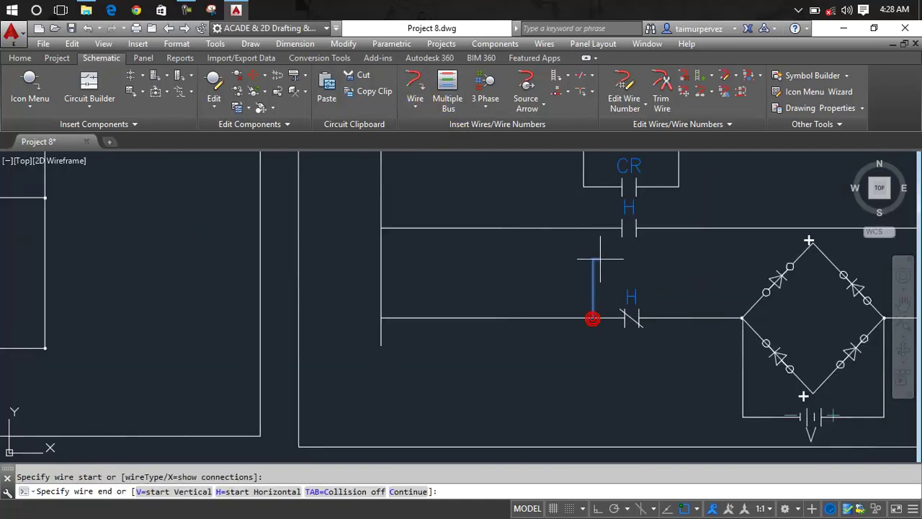
left_click(688, 269)
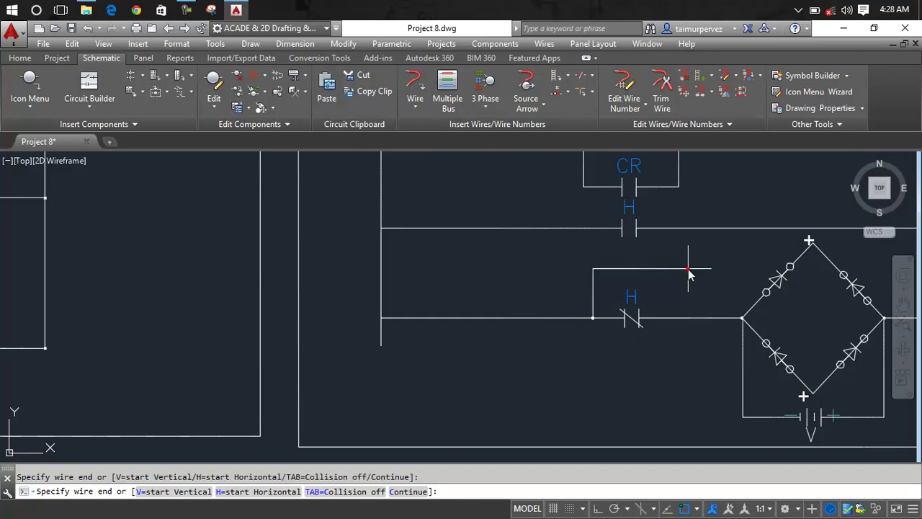
left_click(689, 317)
key("Escape")
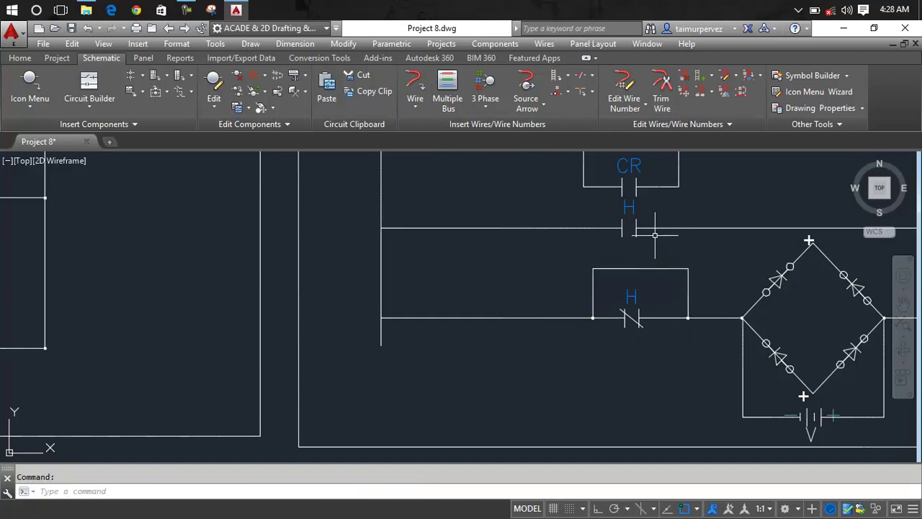
- Zoom and pan to frame the coil in the reference diagram
scroll(656, 303, "down", 4)
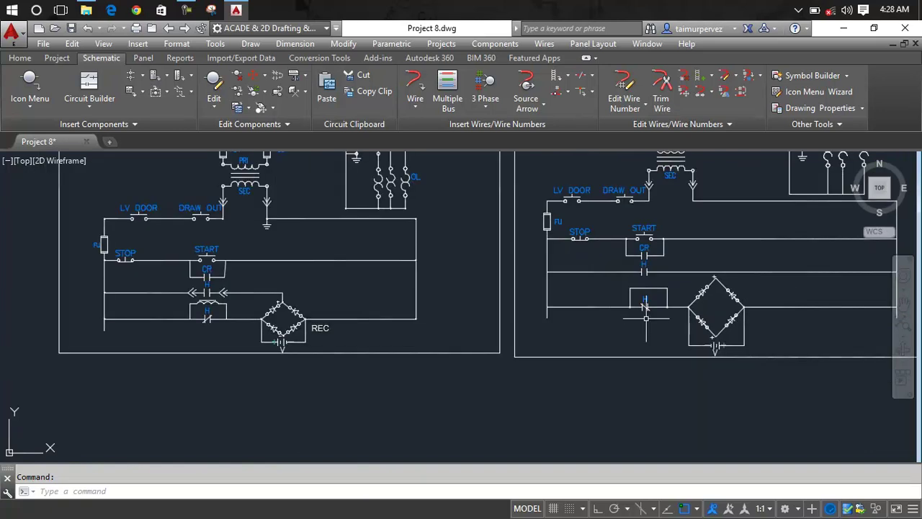
scroll(646, 305, "up", 2)
scroll(646, 295, "down", 1)
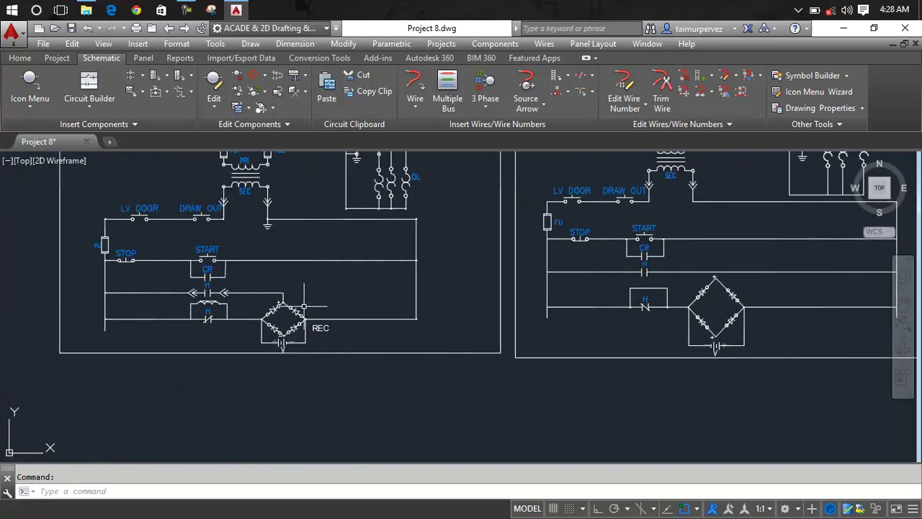
scroll(217, 307, "up", 4)
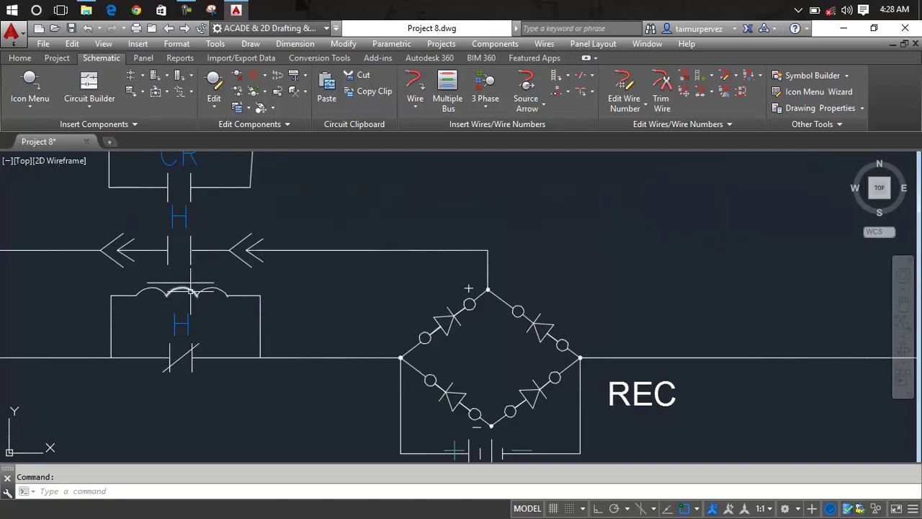
scroll(191, 290, "up", 5)
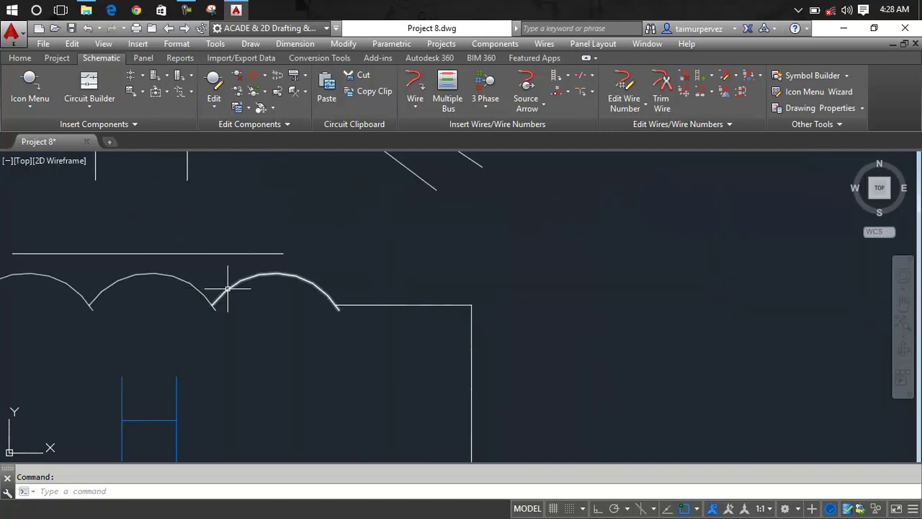
scroll(228, 288, "down", 3)
scroll(238, 296, "up", 1)
scroll(256, 317, "up", 1)
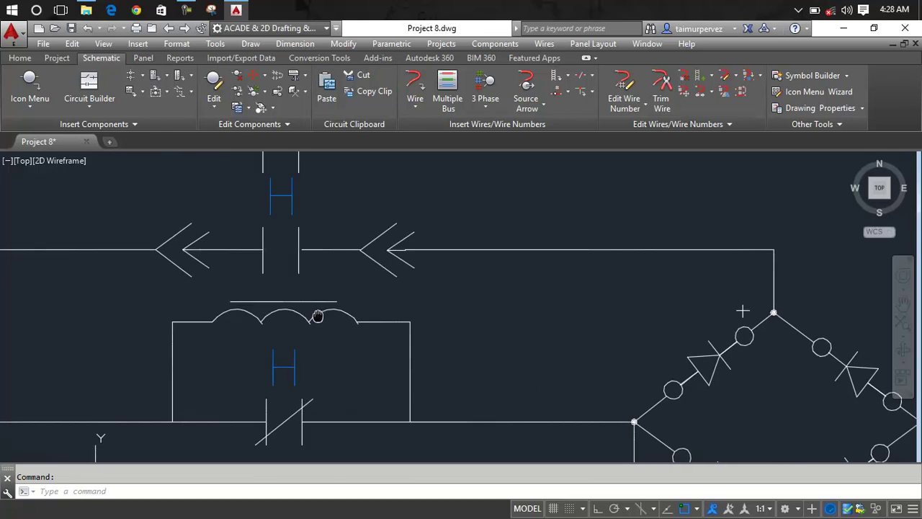
middle_click_drag(265, 330, 297, 340)
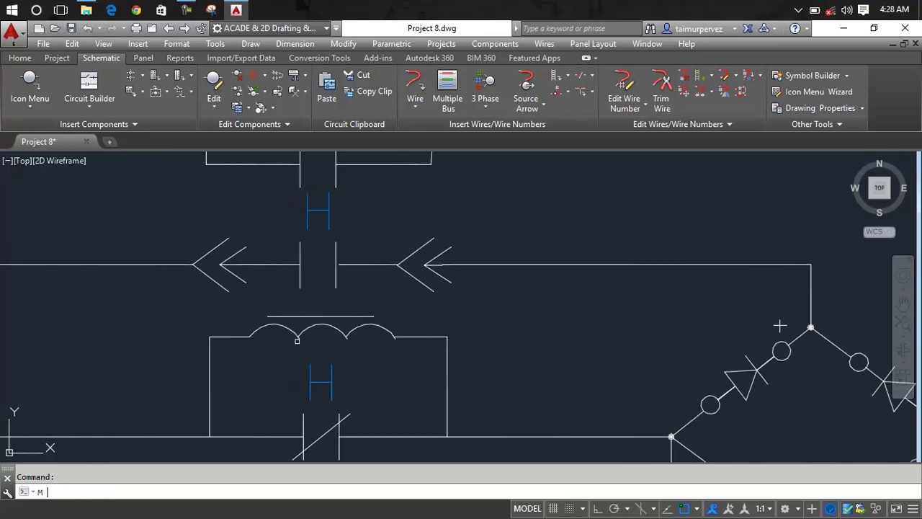
- Select the coil's six arcs for a move, then cancel it
key("Return")
left_click(368, 354)
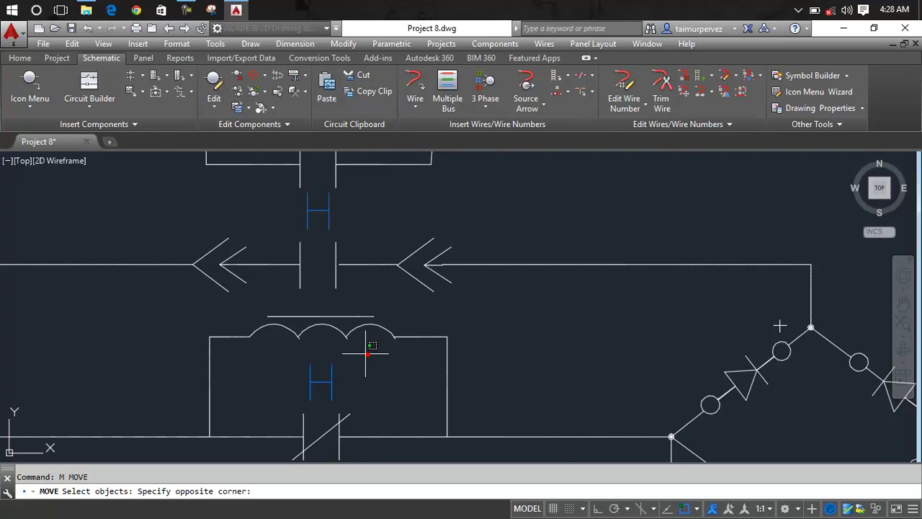
left_click(278, 314)
key("Return")
key("Return")
key("Escape")
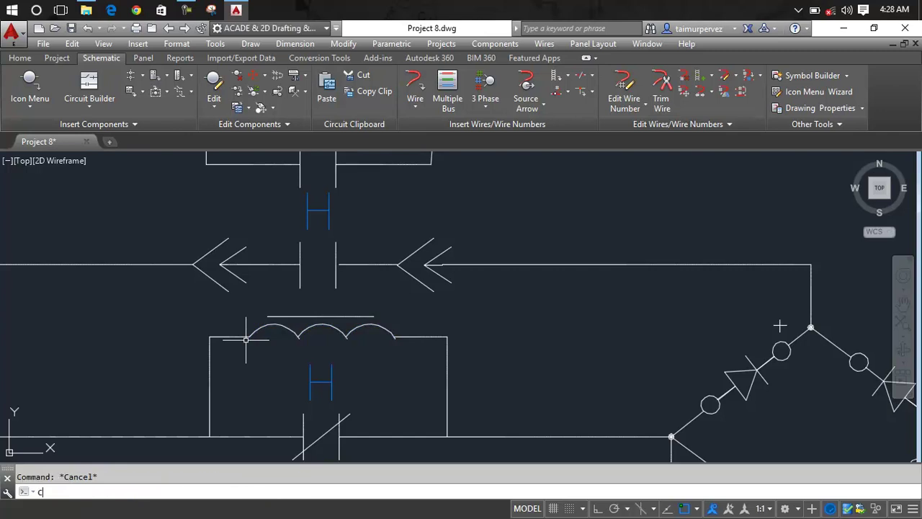
- Copy the coil arcs from their left end onto the shunt loop above contact H
type("p")
key("Return")
left_click(362, 352)
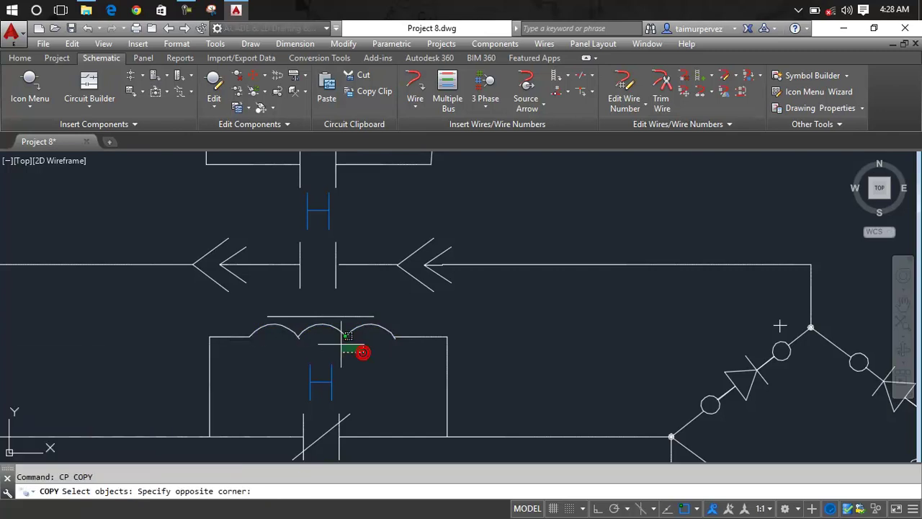
left_click(281, 315)
key("Return")
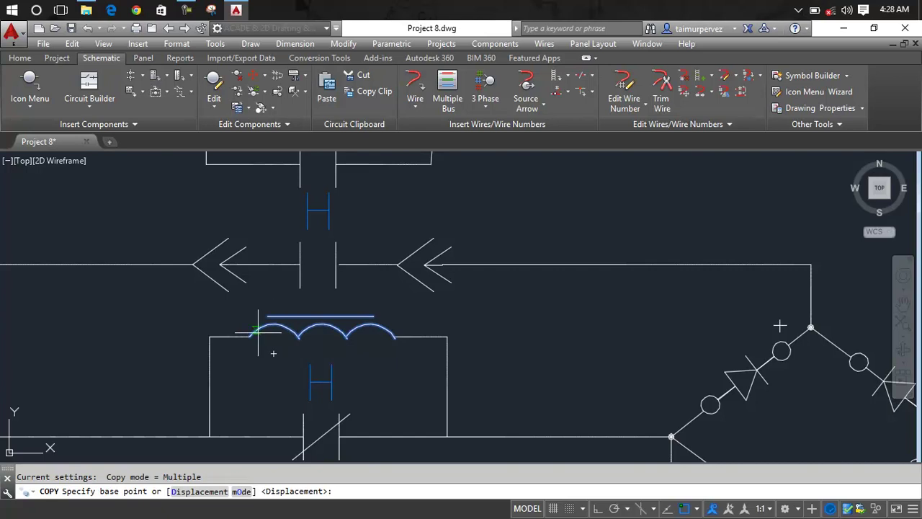
scroll(272, 350, "up", 5)
left_click(217, 352)
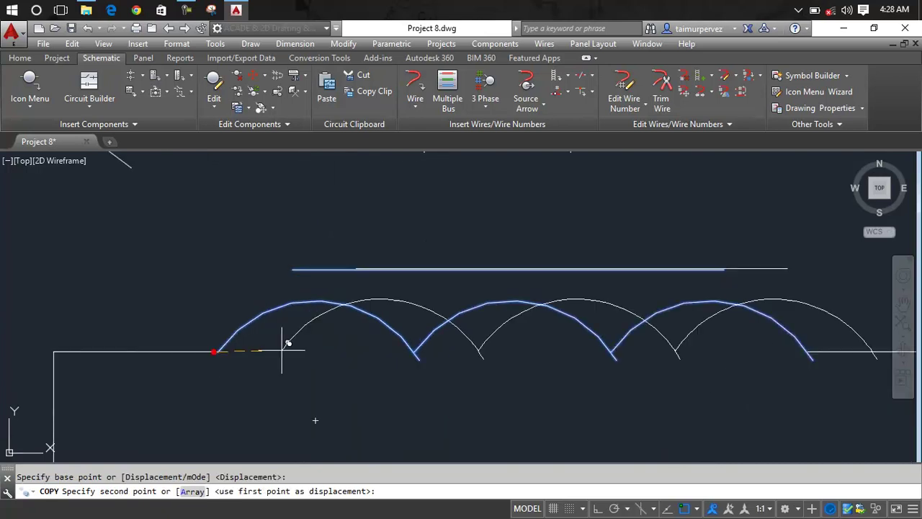
scroll(288, 340, "down", 6)
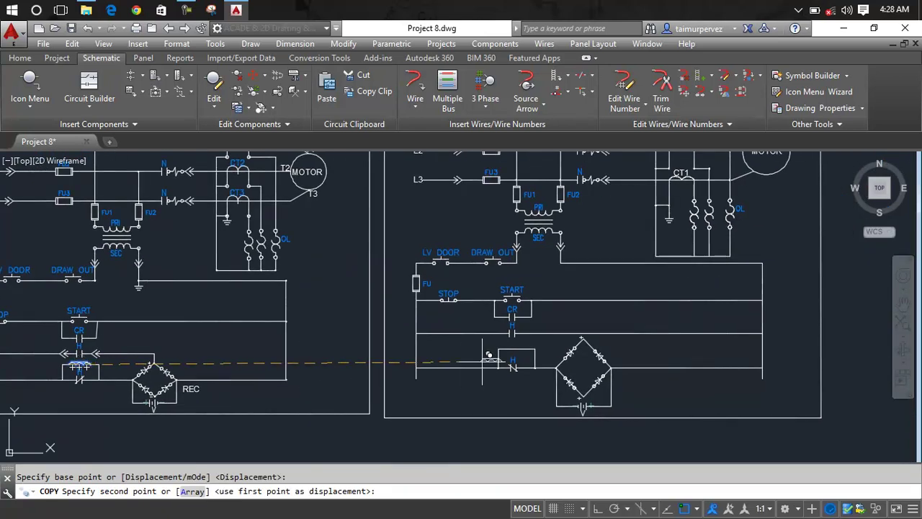
scroll(504, 345, "up", 4)
scroll(533, 339, "up", 3)
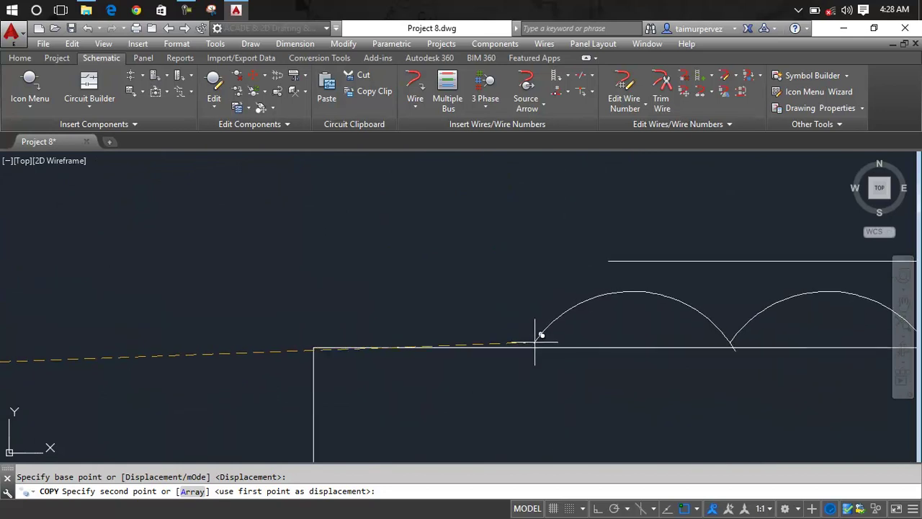
left_click(548, 336)
scroll(557, 333, "down", 4)
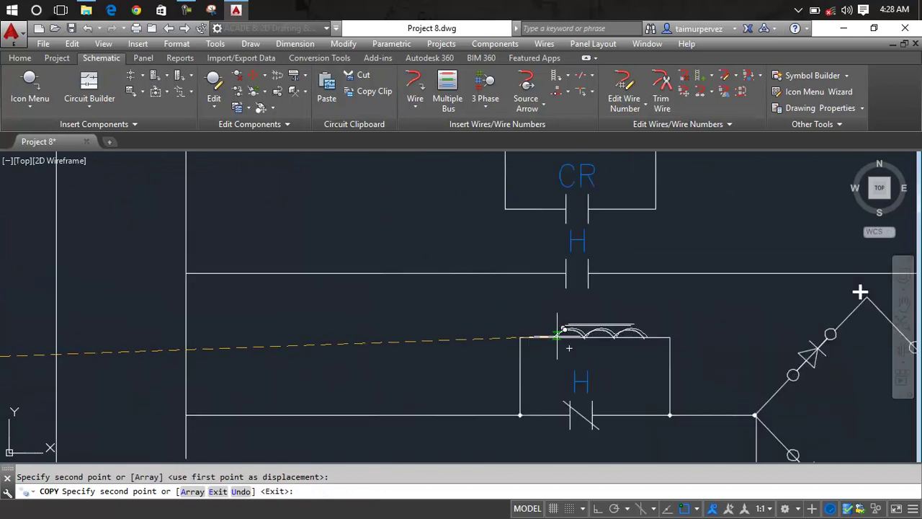
middle_click_drag(860, 291, 737, 303)
key("Escape")
scroll(472, 346, "up", 4)
scroll(475, 331, "up", 2)
type("TR")
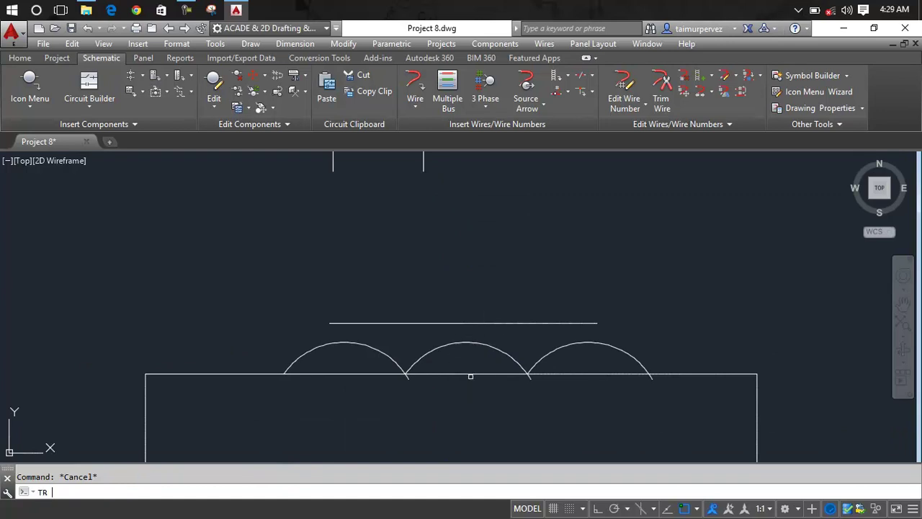
- Bring the whole H rung into view and make a first, cancelled attempt to move the H contact
key("Return")
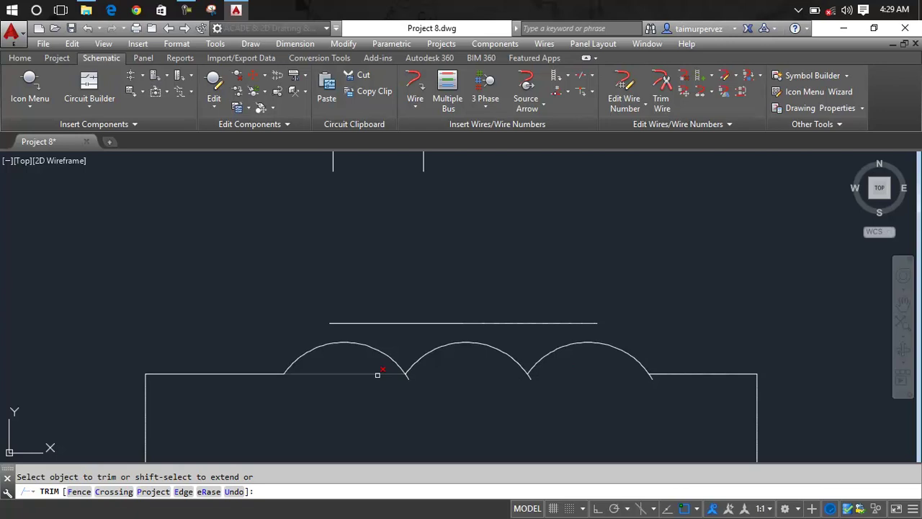
scroll(383, 392, "down", 3)
middle_click_drag(396, 385, 417, 371)
key("Escape")
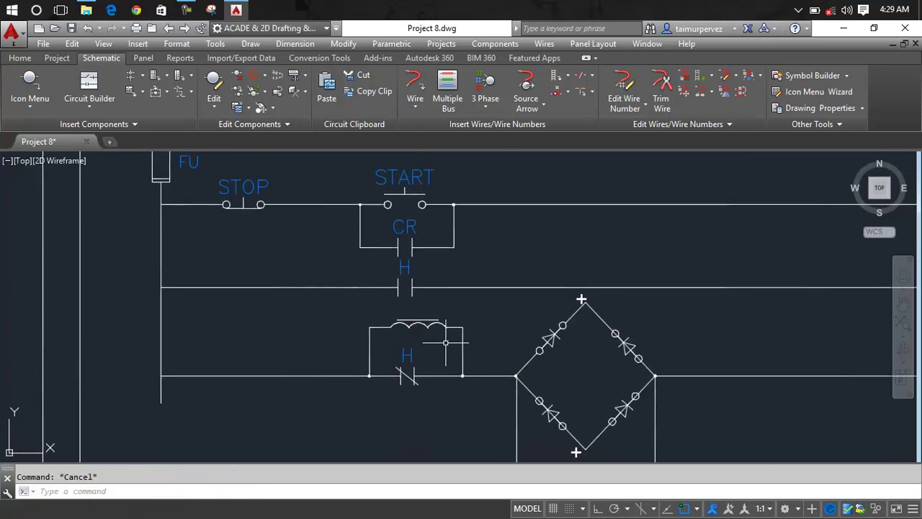
type("m")
key("Return")
left_click(409, 374)
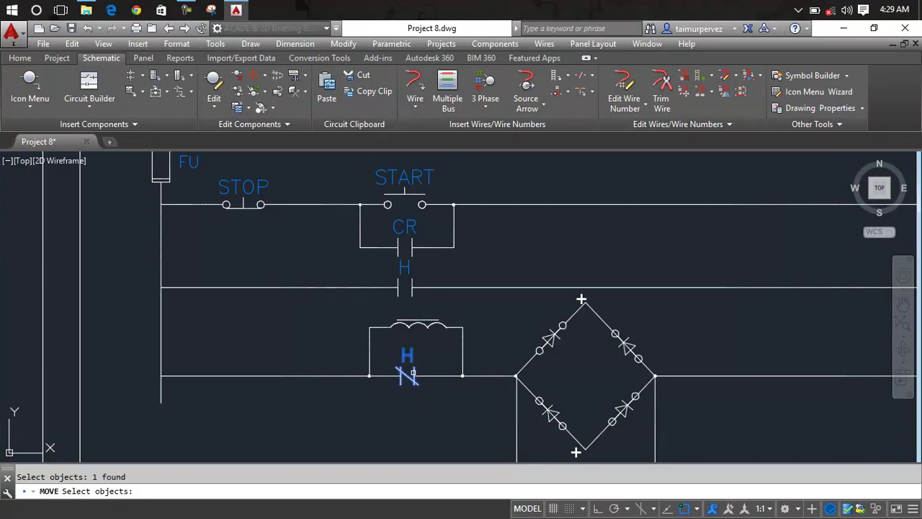
key("Escape")
- Try sliding the H contact along its rung from its right-click menu, then cancel the adjustment
right_click(413, 375)
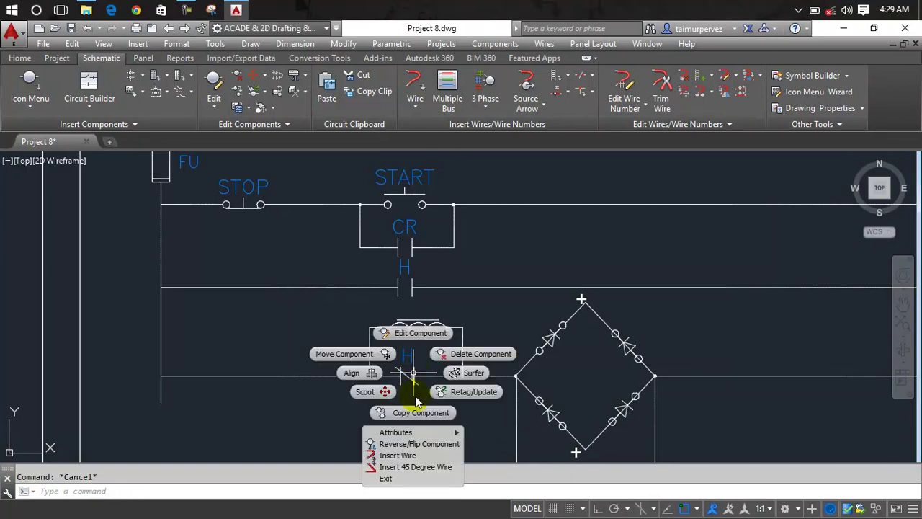
left_click(364, 375)
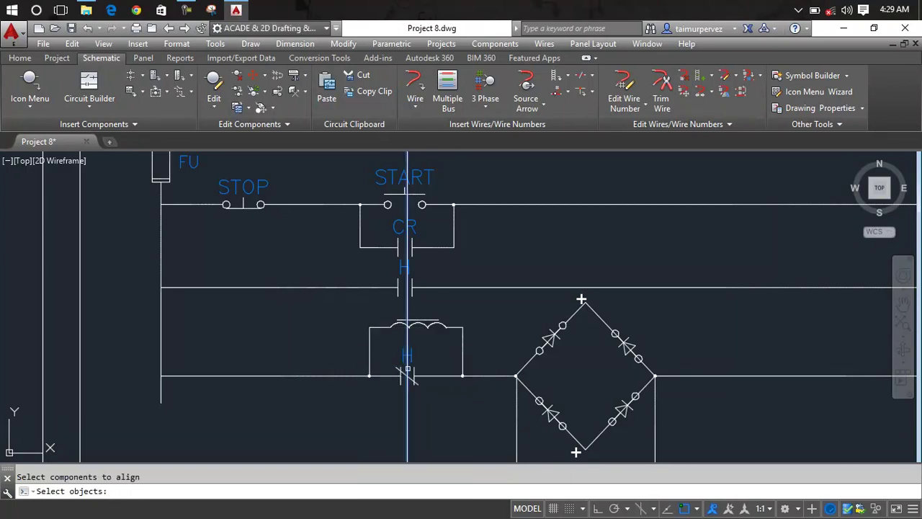
left_click(420, 370)
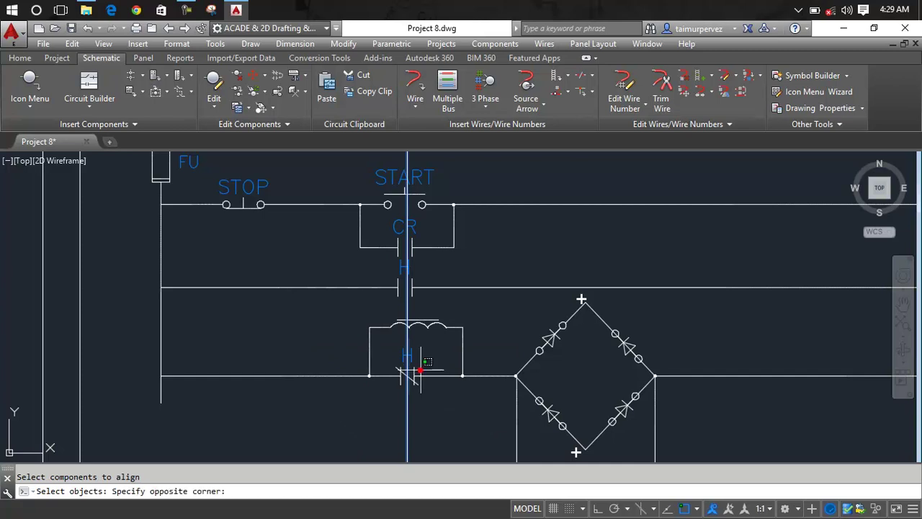
left_click(419, 343)
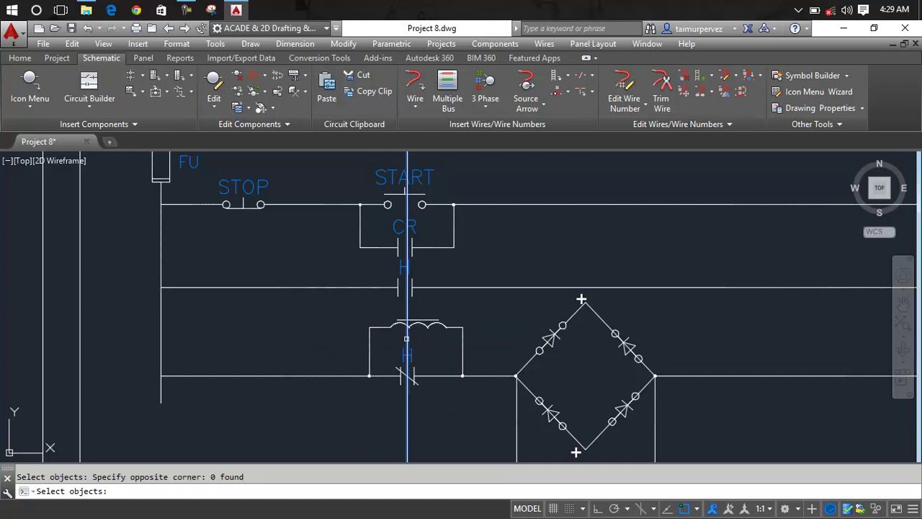
key("Escape")
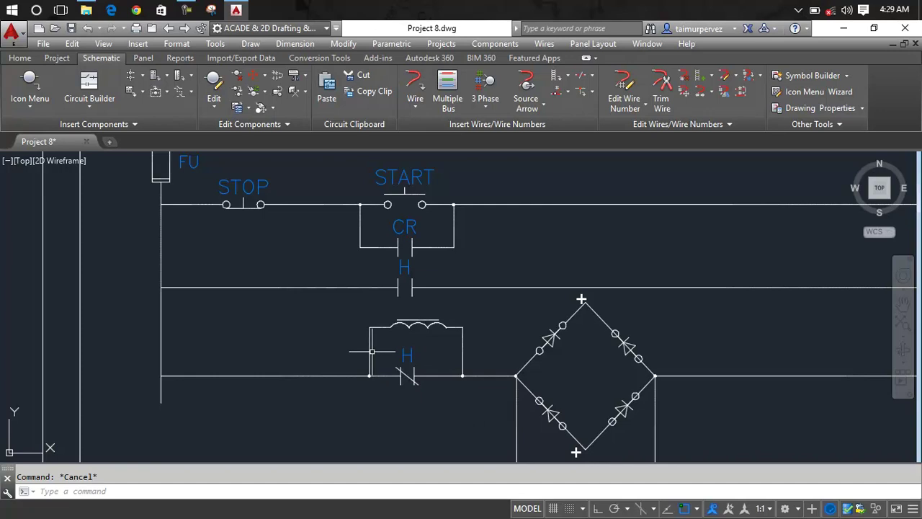
- Move the normally closed H contact rightward along its rung beneath the coil loop
scroll(393, 374, "up", 3)
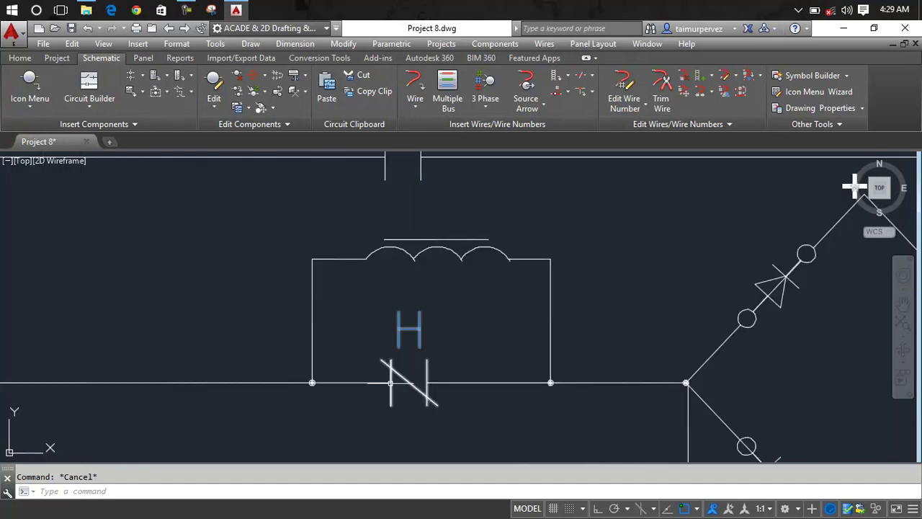
type("m")
key("Return")
left_click(390, 383)
key("Return")
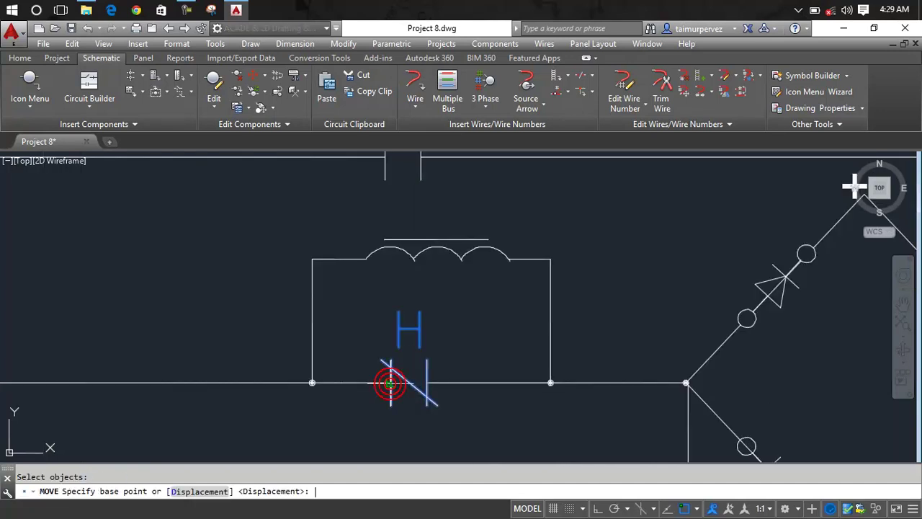
left_click(390, 382)
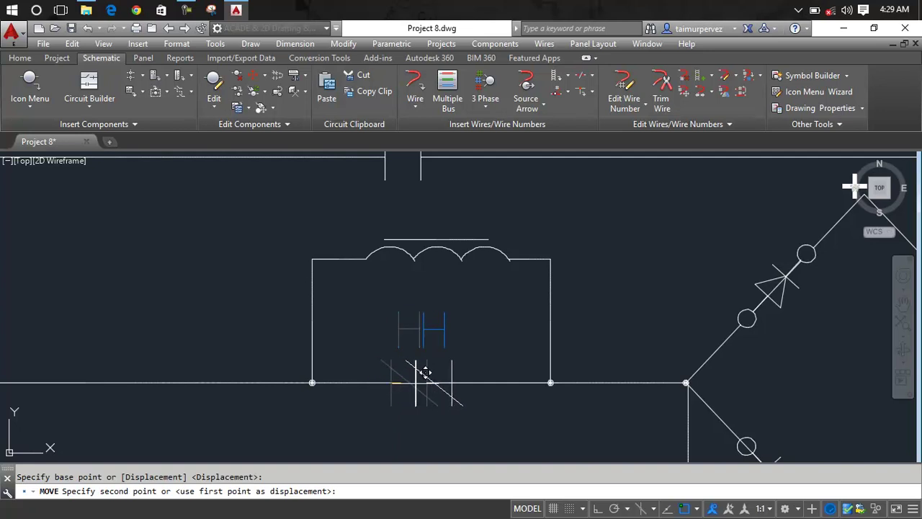
left_click(419, 377)
scroll(431, 393, "up", 3)
- Trim away the wire segment running through the H contact
key("Escape")
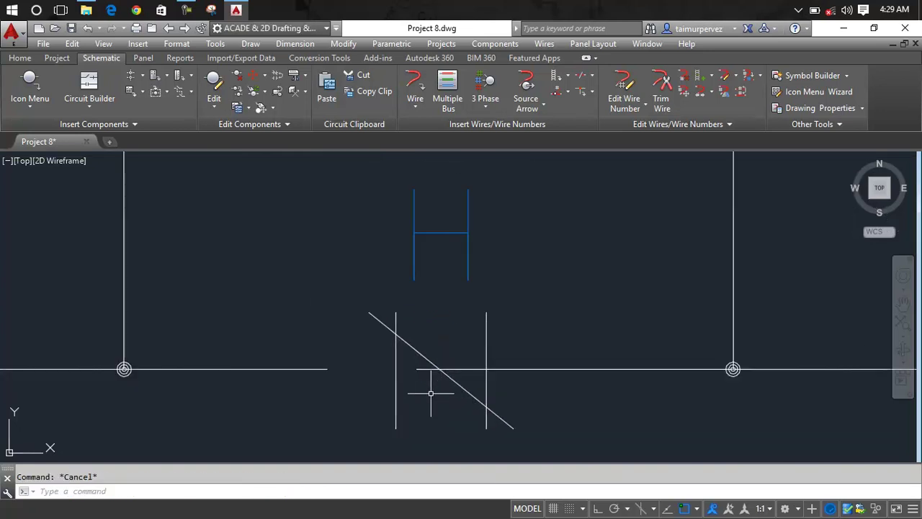
type("tr")
key("Return")
key("Return")
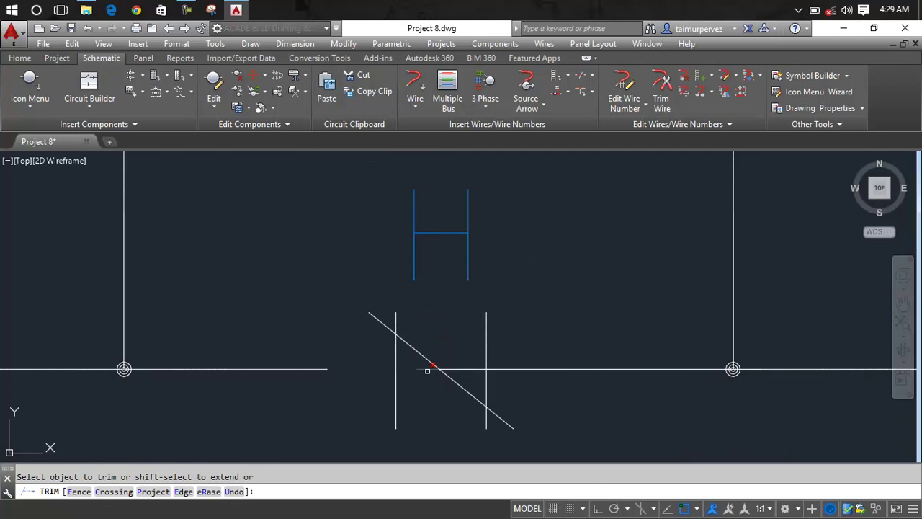
left_click(454, 368)
key("Escape")
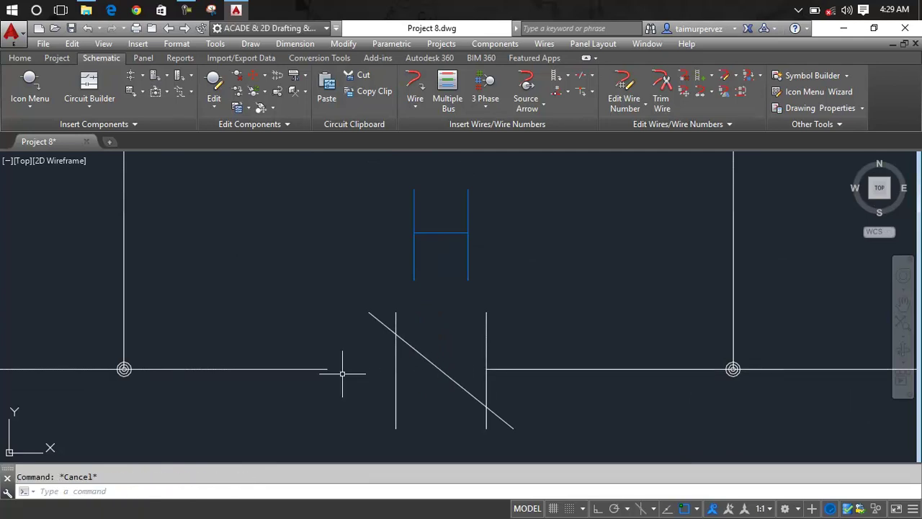
- Draw a wire from the left rung wire end to the H contact's left side
type("LM")
type("AN")
key("Return")
left_click(602, 116)
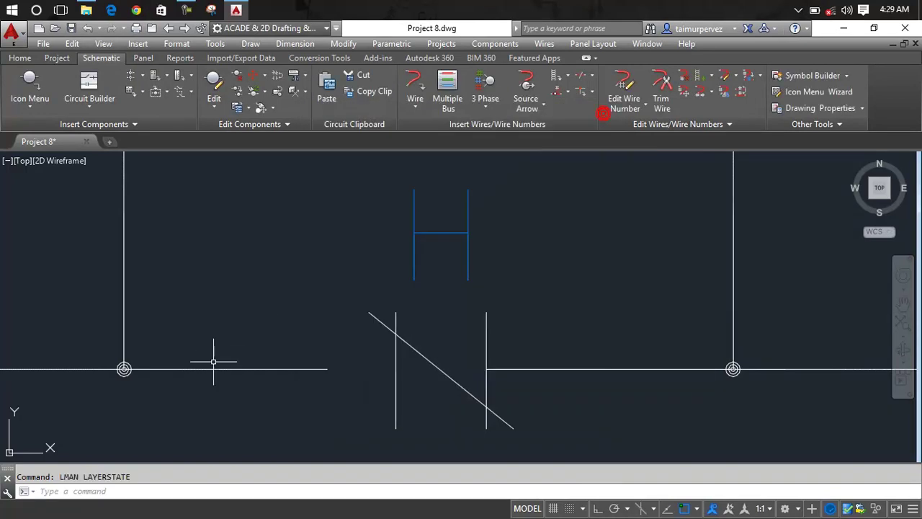
type("L")
key("Return")
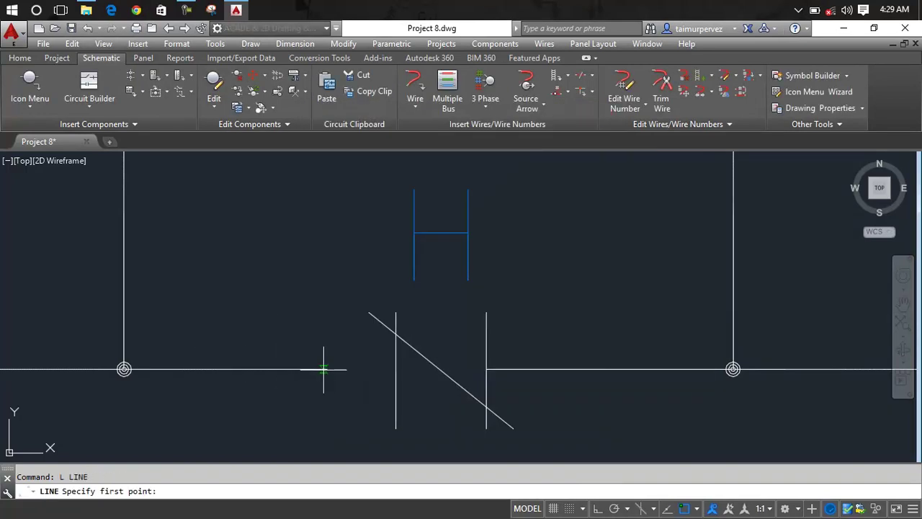
left_click(324, 369)
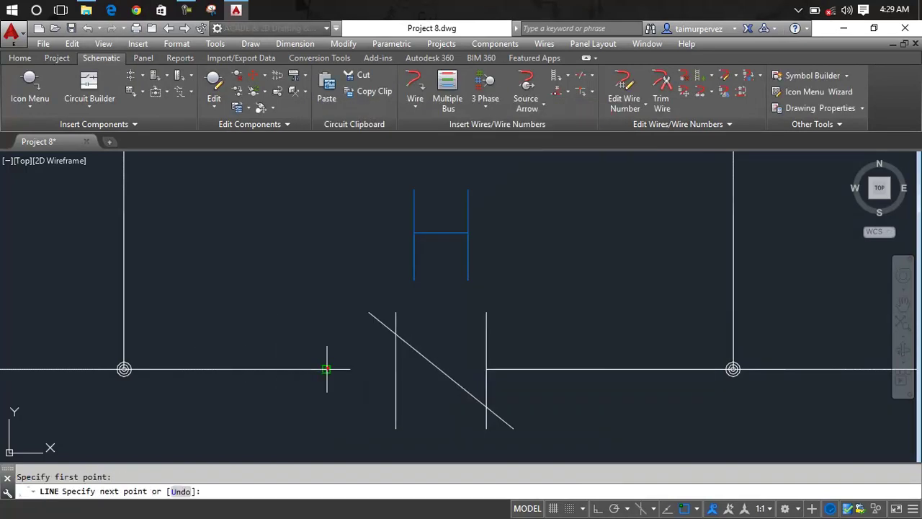
left_click(396, 371)
key("Escape")
- Zoom and pan to frame the rebuilt schematic's H rung and bridge top corner
scroll(395, 370, "down", 3)
scroll(396, 364, "down", 2)
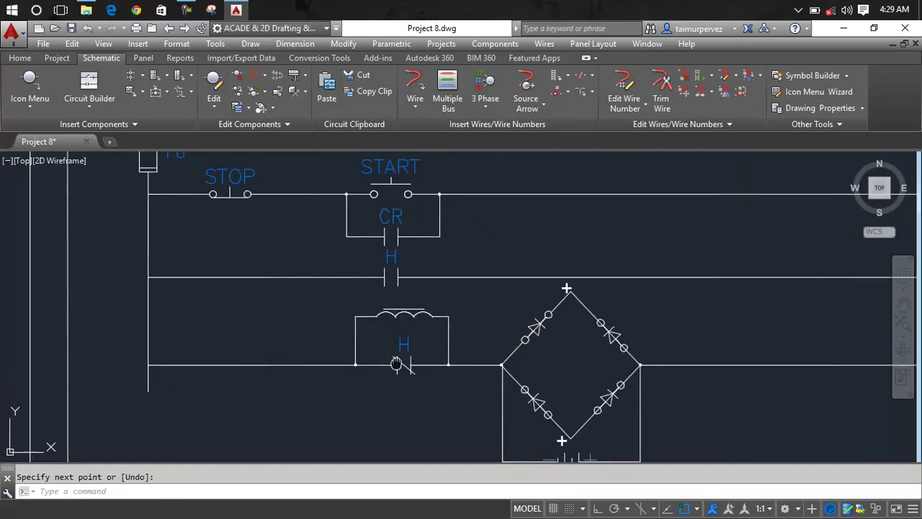
scroll(396, 364, "down", 5)
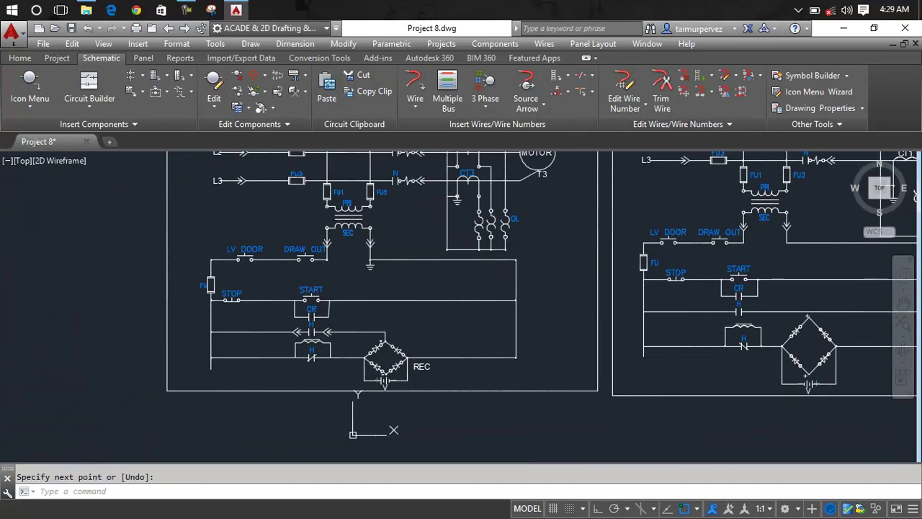
middle_click_drag(737, 350, 656, 347)
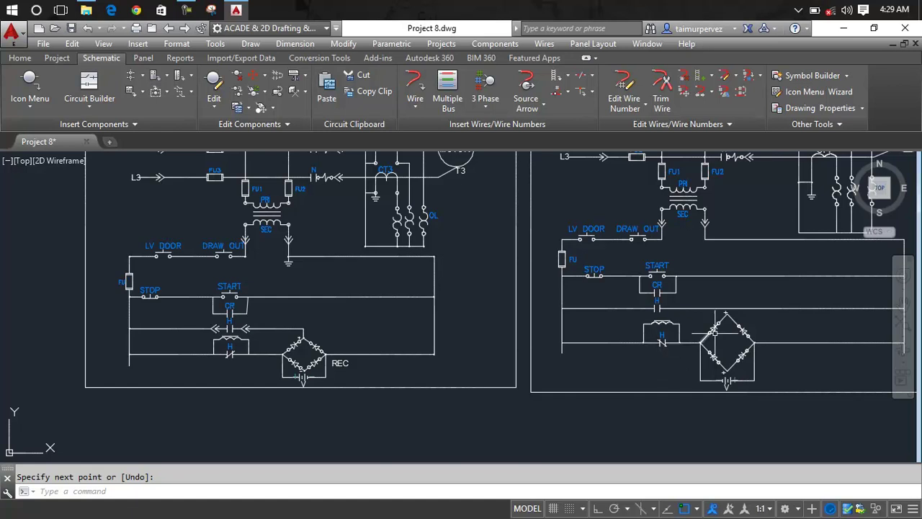
scroll(723, 299, "up", 4)
scroll(712, 280, "up", 2)
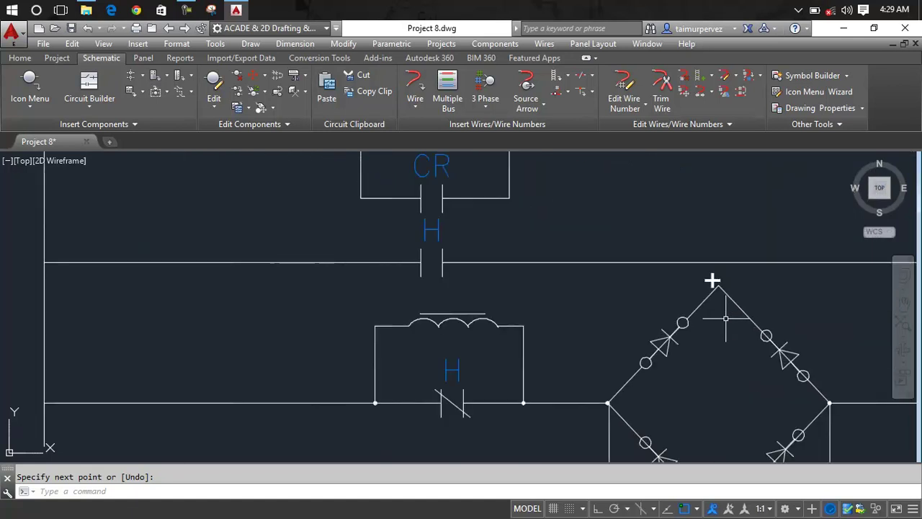
scroll(712, 281, "up", 2)
- Draw a vertical Ortho wire from the bridge's top corner up to the H rung
key("Escape")
type("L")
key("Return")
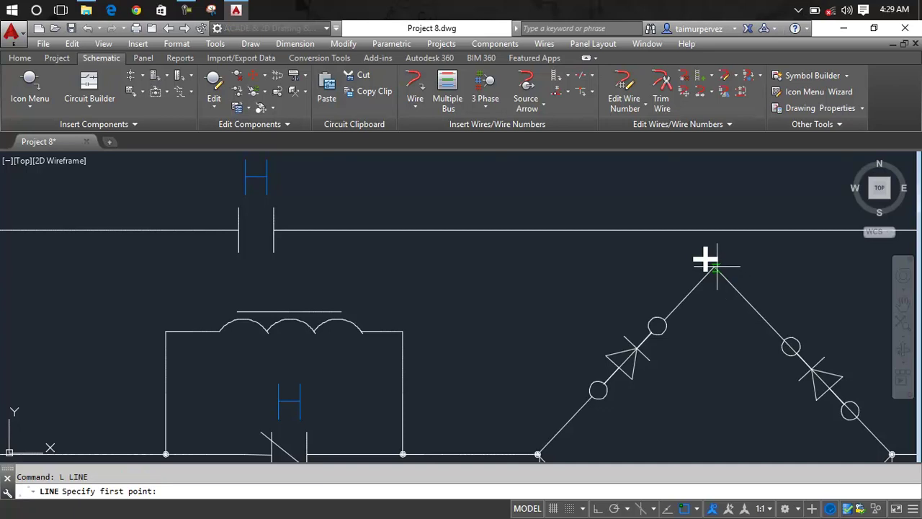
left_click(705, 259)
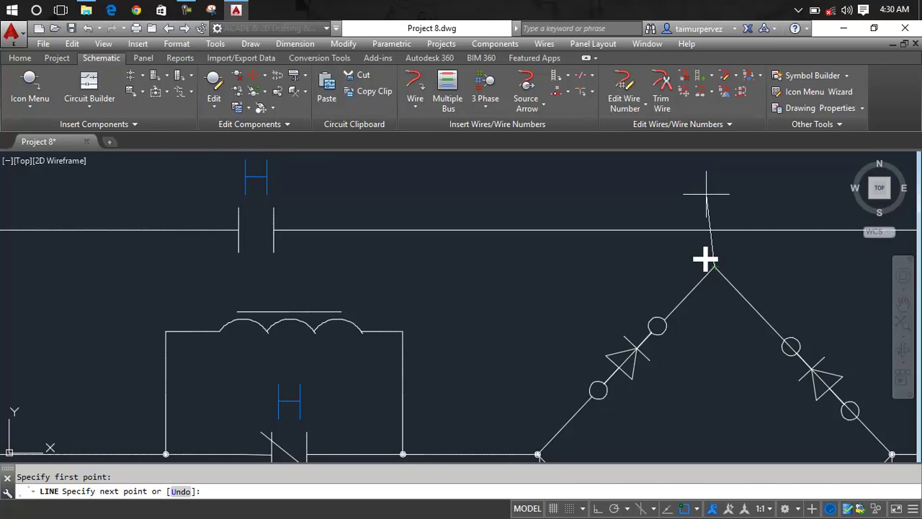
key("F8")
left_click(706, 192)
key("Return")
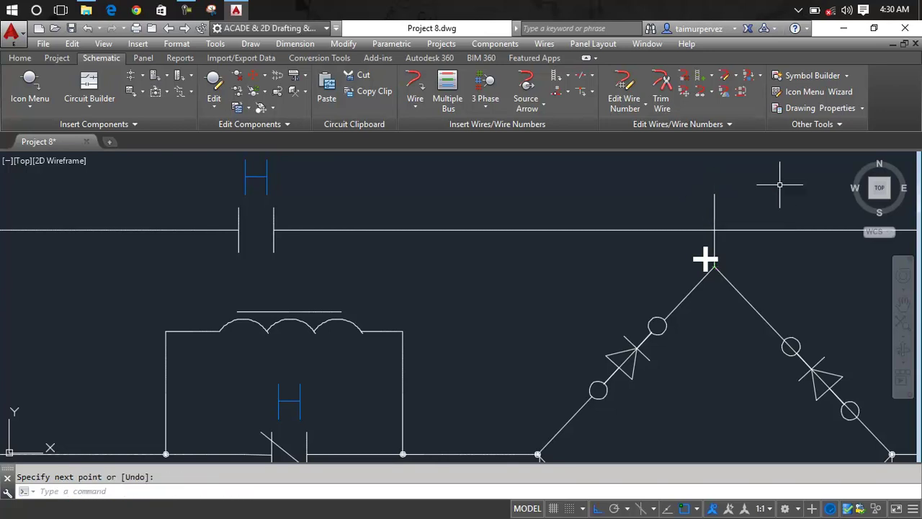
- Trim the leftover wire stubs around the new junction and above the H rung
key("Escape")
type("r")
key("Return")
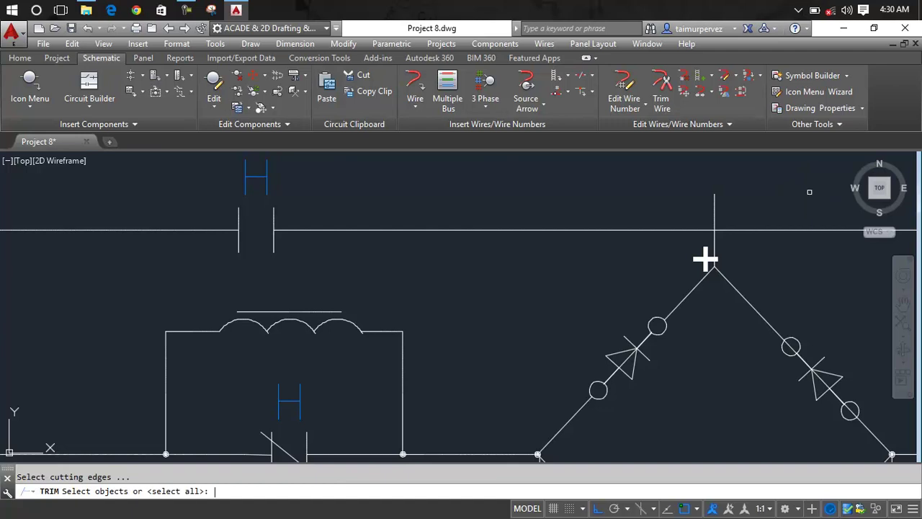
key("Return")
left_click_drag(809, 192, 784, 282)
left_click_drag(768, 236, 732, 223)
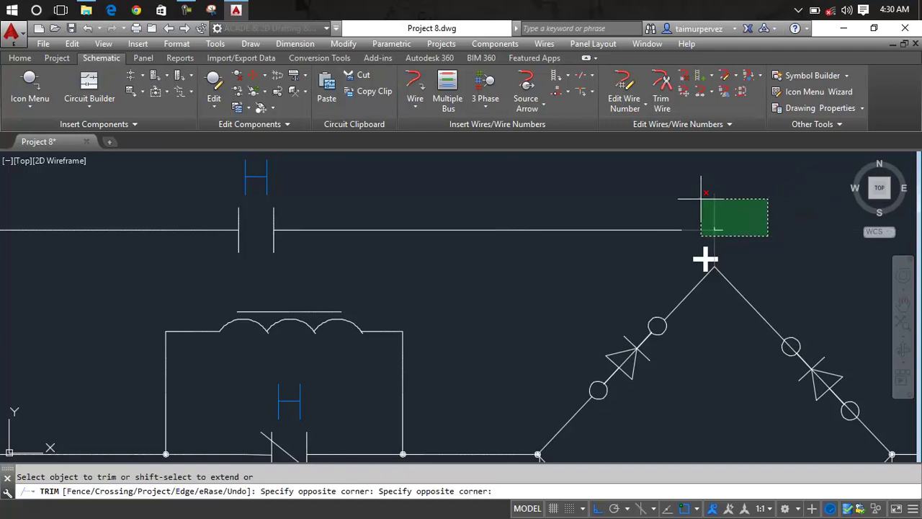
left_click(718, 205)
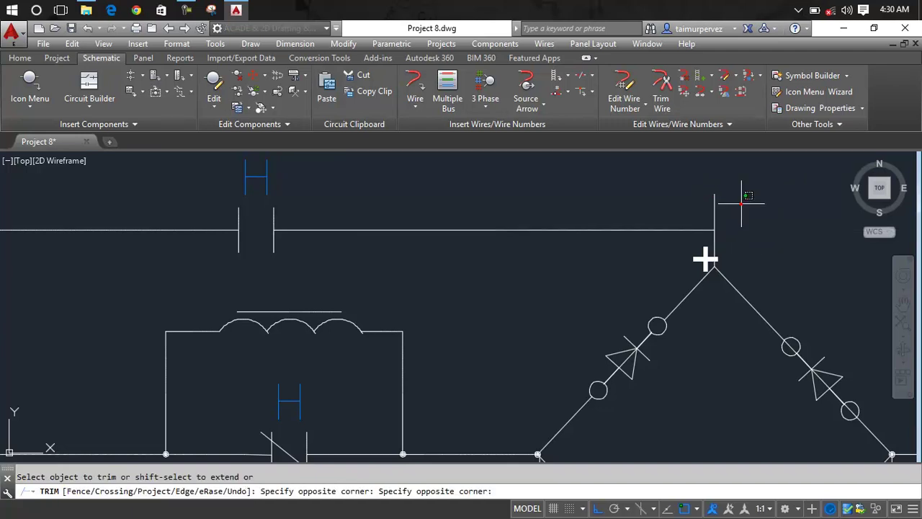
left_click_drag(763, 182, 684, 206)
scroll(724, 219, "up", 5)
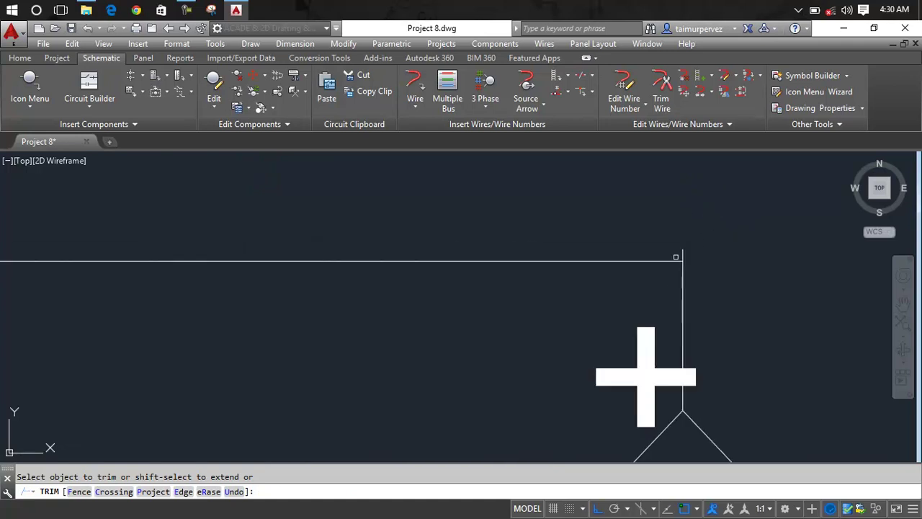
scroll(681, 253, "down", 5)
scroll(681, 250, "down", 2)
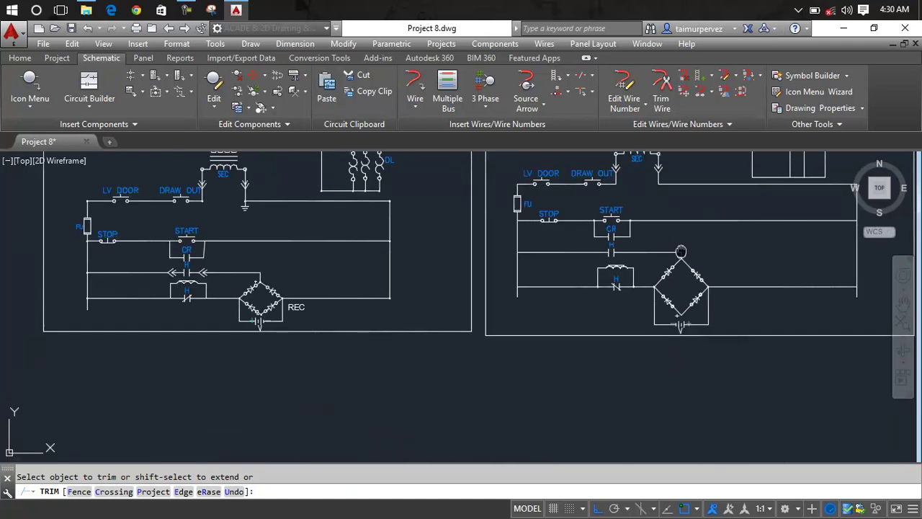
middle_click_drag(683, 249, 725, 256)
- Reframe both schematics around the connector arrow under SEC
key("Escape")
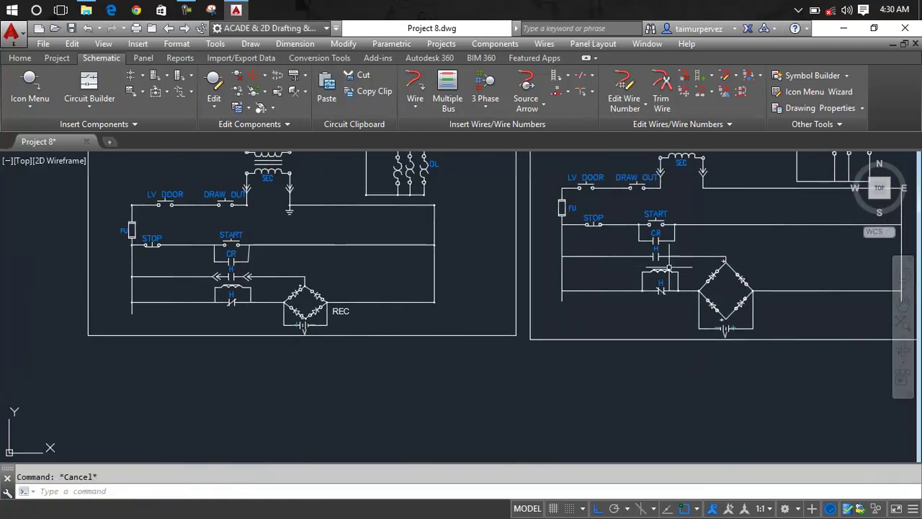
middle_click_drag(669, 269, 584, 296)
scroll(583, 295, "up", 1)
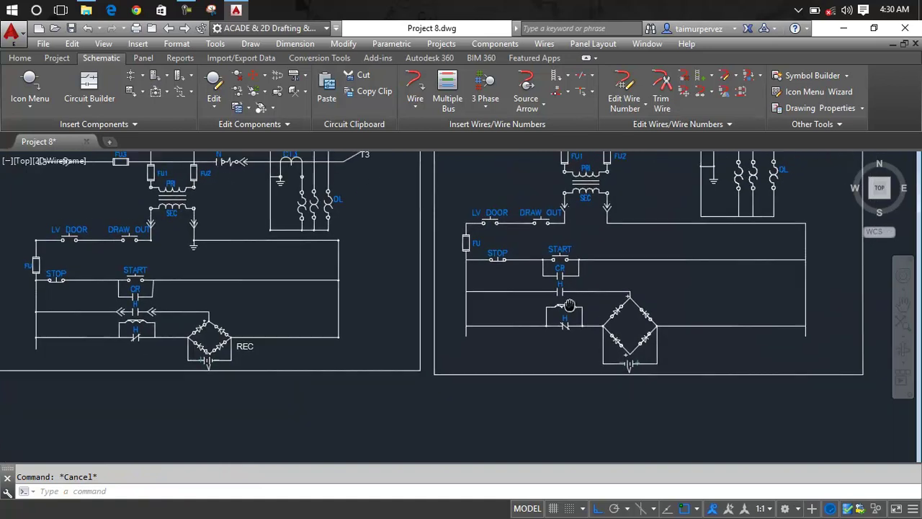
scroll(584, 295, "up", 2)
scroll(567, 238, "up", 3)
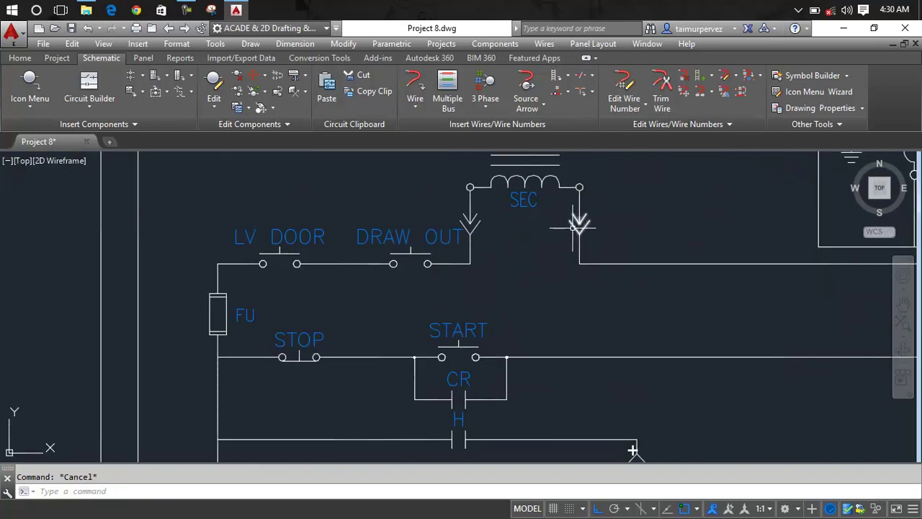
- Copy the SEC connector arrow onto the H rung with its PJ1 tag cleared, skipping child components
right_click(575, 228)
left_click(574, 281)
scroll(576, 292, "down", 4)
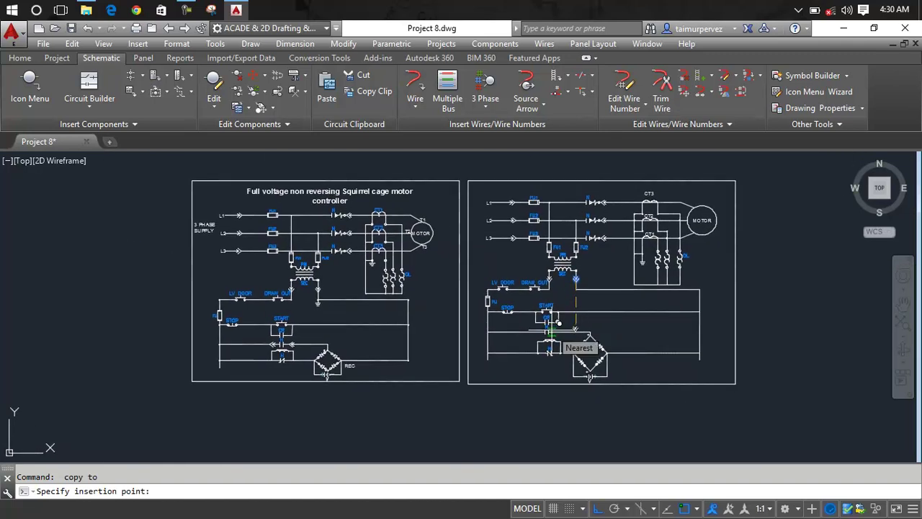
scroll(554, 325, "up", 5)
left_click(567, 345)
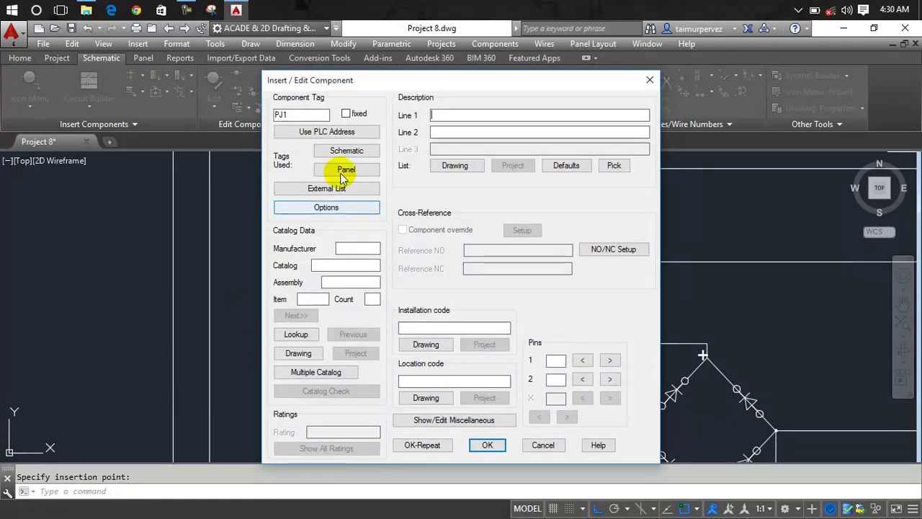
left_click_drag(307, 115, 217, 116)
key("BackSpace")
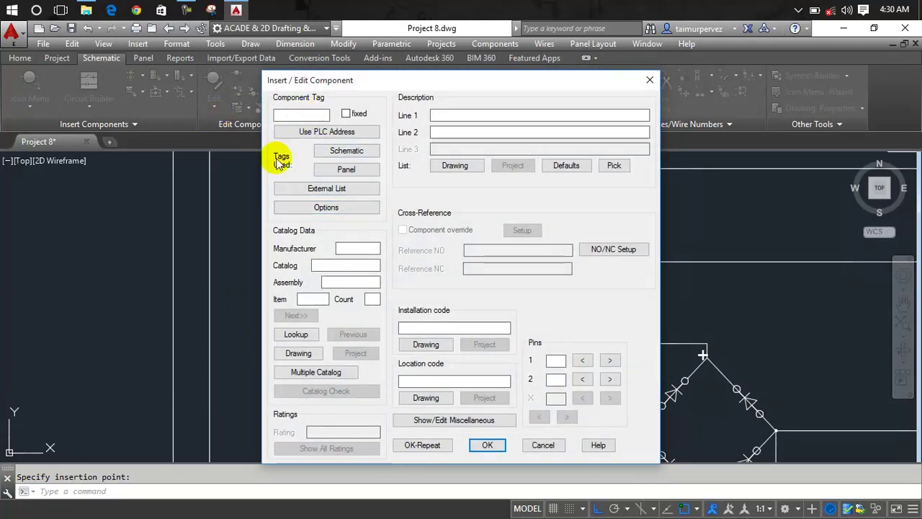
left_click(484, 444)
left_click(536, 325)
- Copy the placed arrow to a second spot on the H rung, accepting its settings
right_click(572, 349)
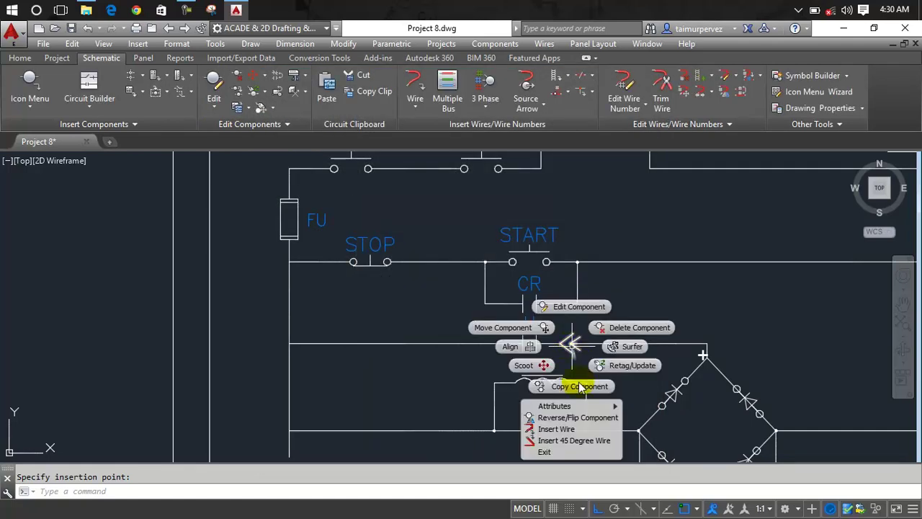
left_click(576, 387)
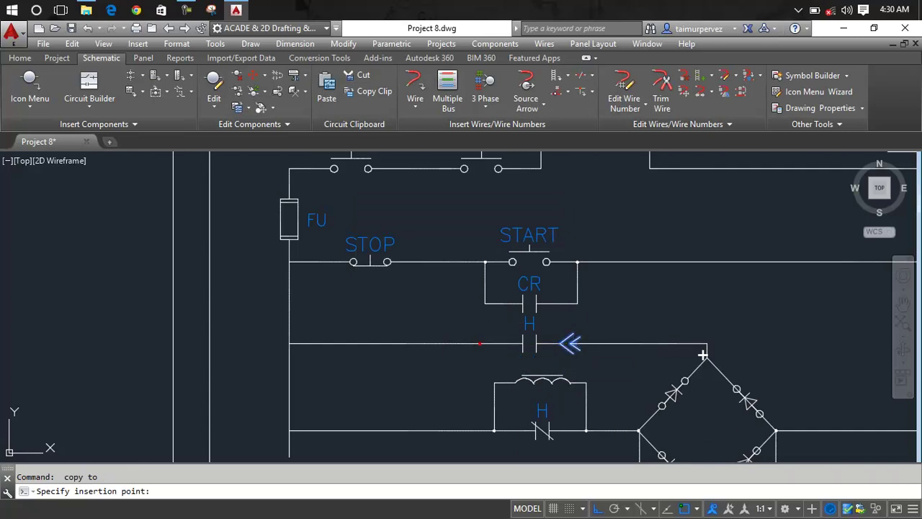
left_click(480, 344)
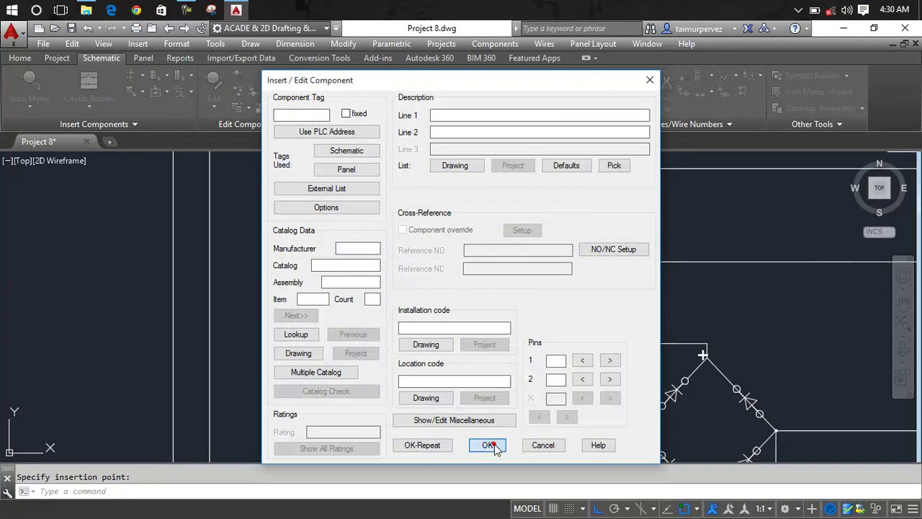
left_click(494, 446)
left_click(529, 324)
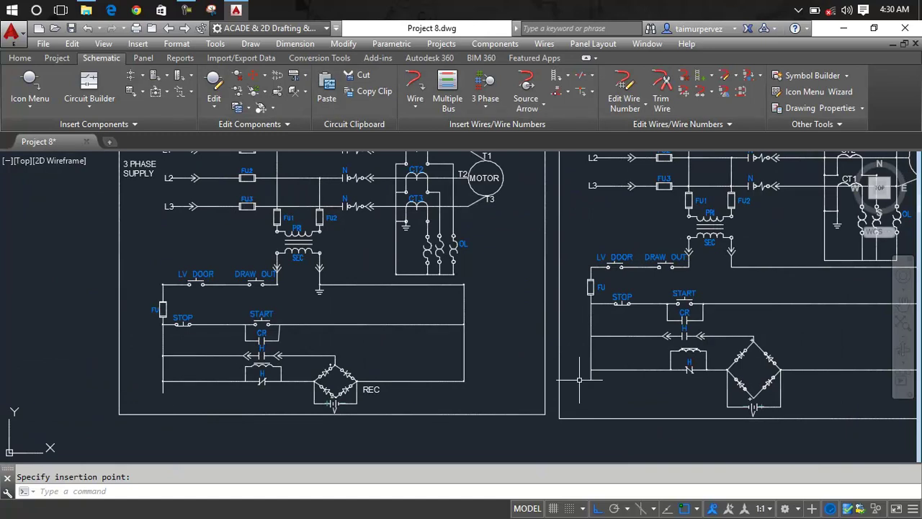
- Trim the overhanging vertical wire ends back to the rung
scroll(579, 379, "down", 4)
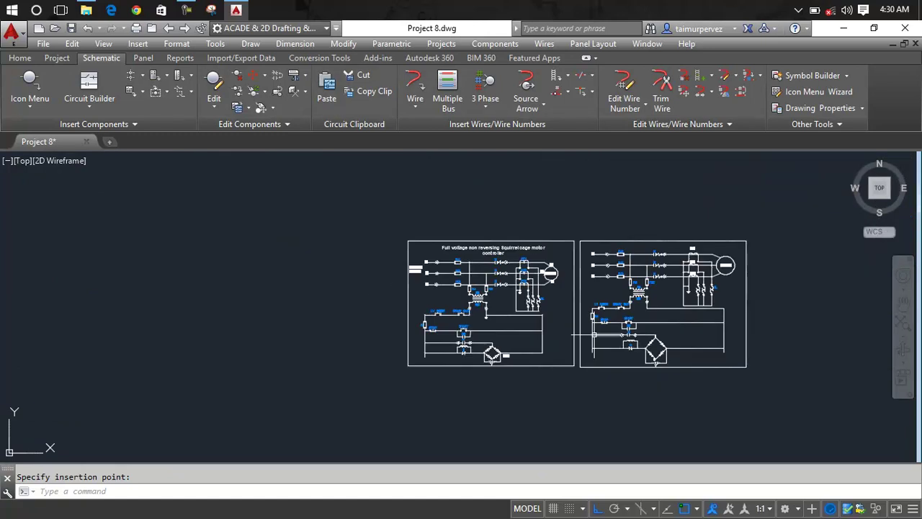
middle_click_drag(606, 336, 469, 352)
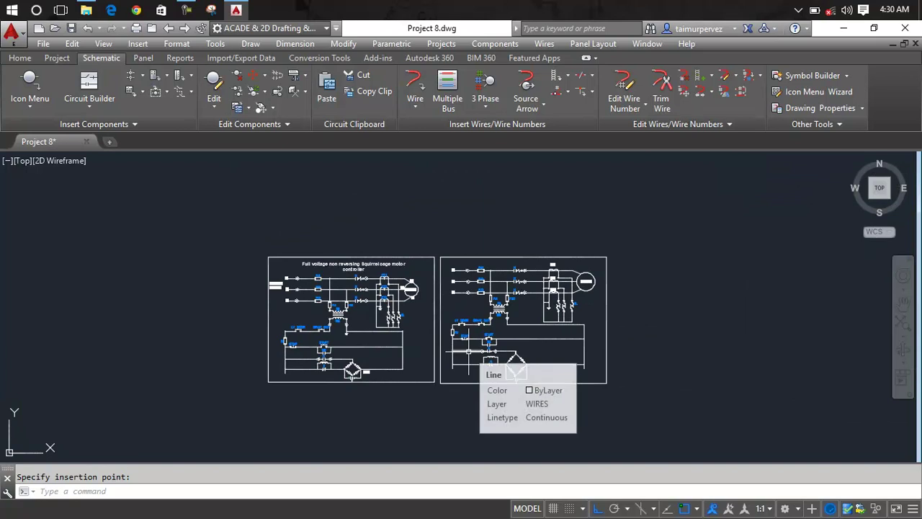
scroll(468, 351, "up", 2)
scroll(468, 385, "up", 2)
type("TR")
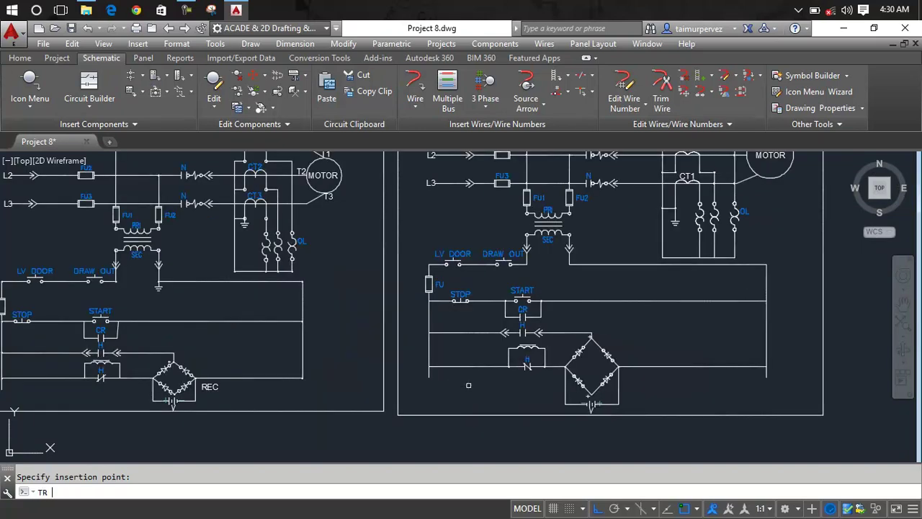
key("Return")
left_click_drag(469, 385, 404, 372)
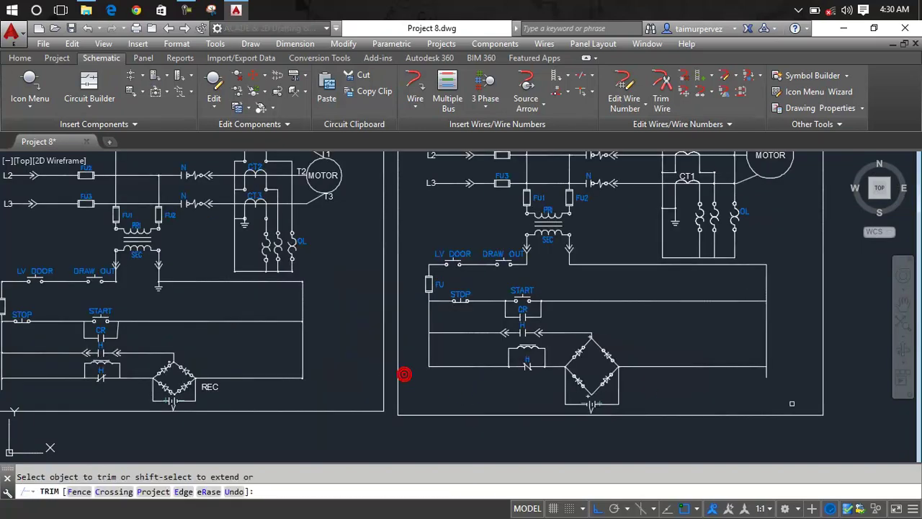
left_click_drag(777, 377, 757, 376)
key("Escape")
- Zoom and pan to show the rebuilt and reference schematics side by side
scroll(763, 382, "down", 2)
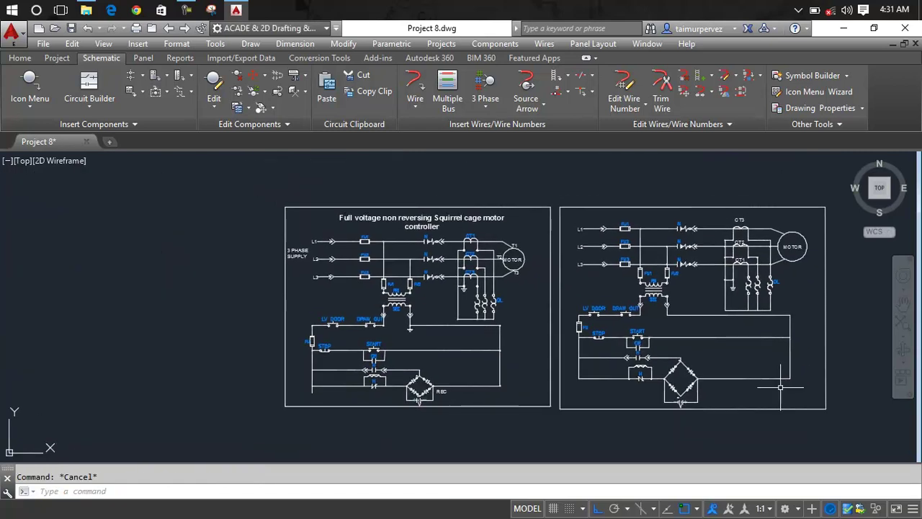
scroll(299, 253, "up", 4)
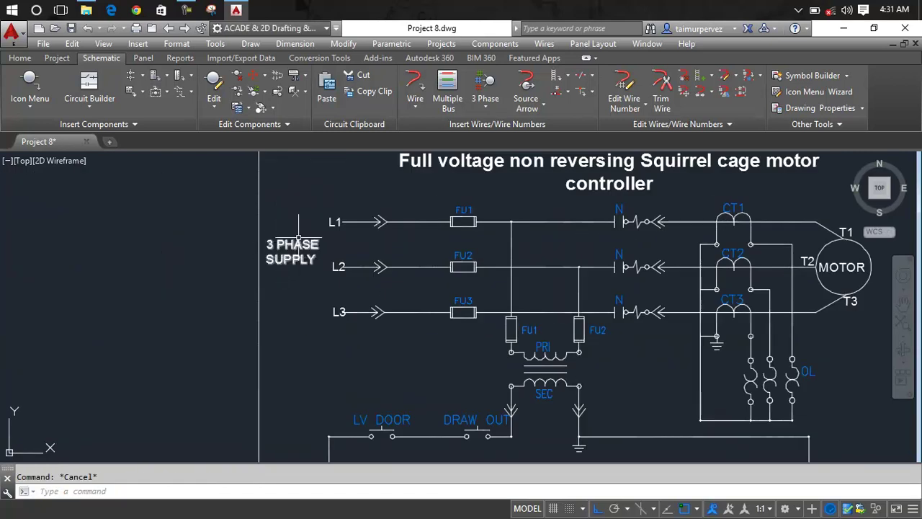
scroll(344, 301, "down", 3)
scroll(314, 310, "up", 4)
scroll(314, 310, "down", 2)
middle_click_drag(310, 360, 21, 360)
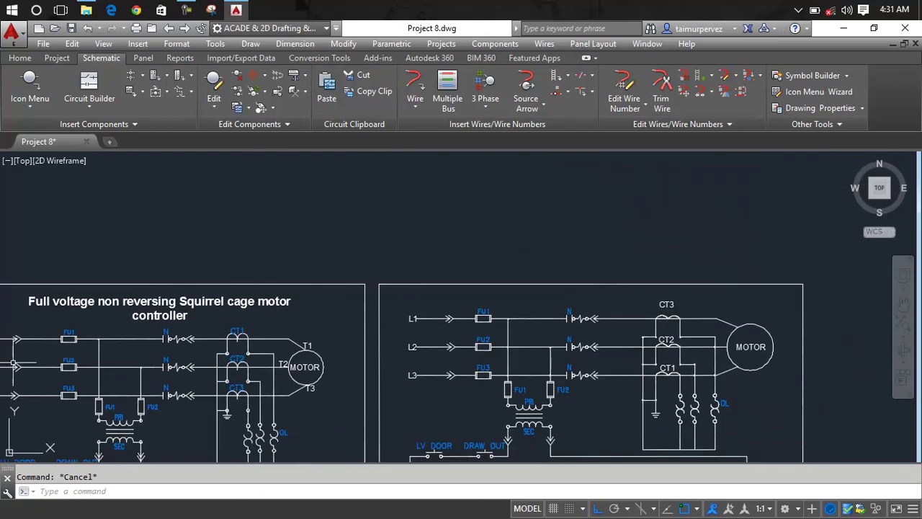
scroll(359, 346, "down", 2)
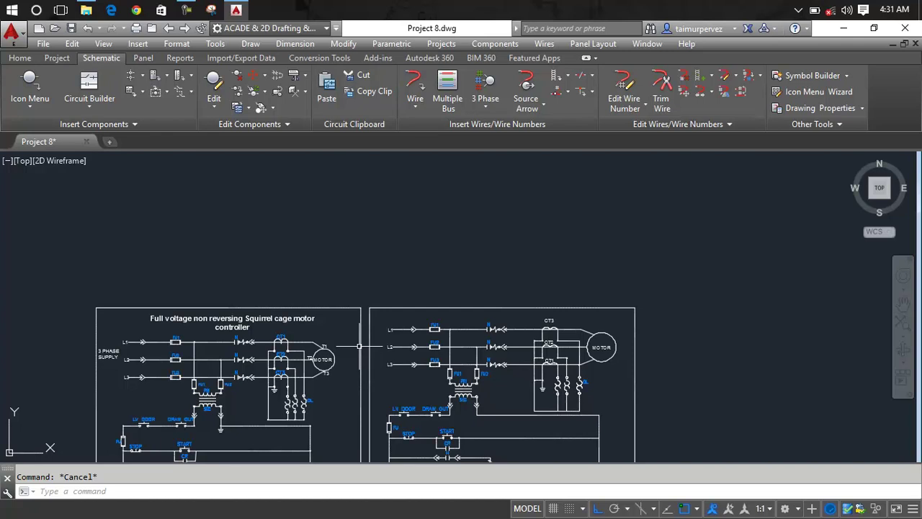
scroll(454, 339, "down", 2)
middle_click_drag(454, 338, 492, 260)
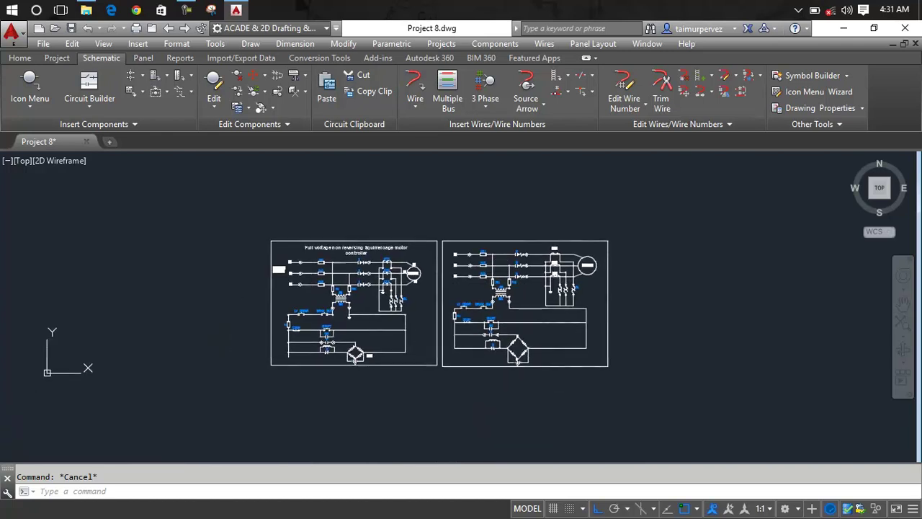